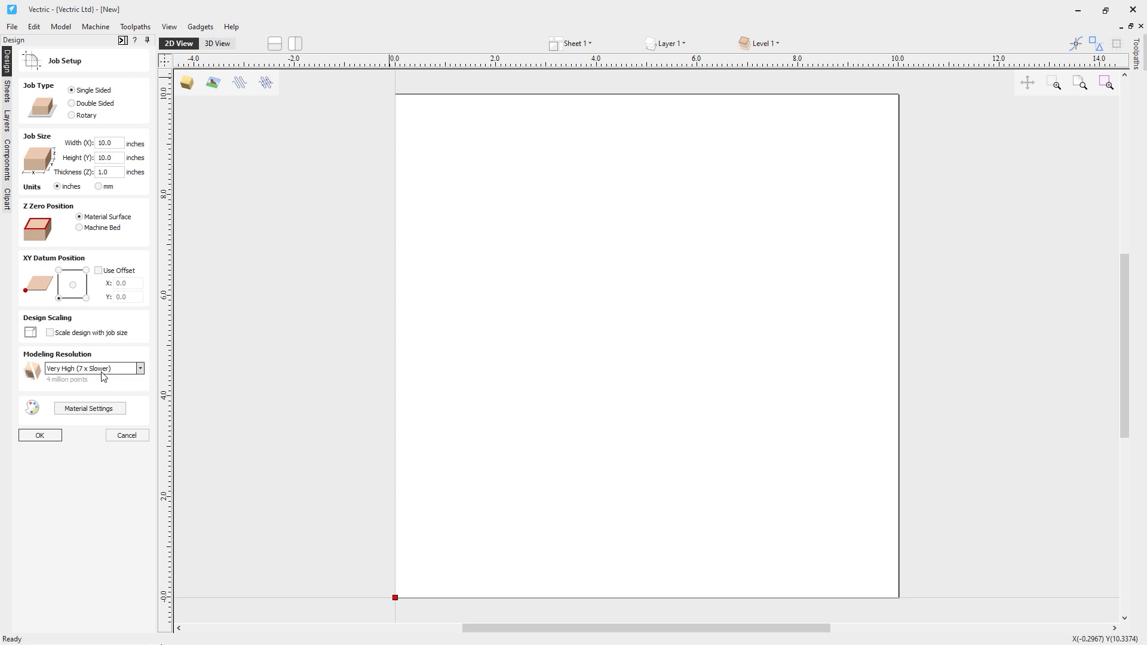
Accept the single-sided 10 x 10 x 1 inch job with Very High modeling resolution and display the contents of the main Clipart library folder.
click(53, 436)
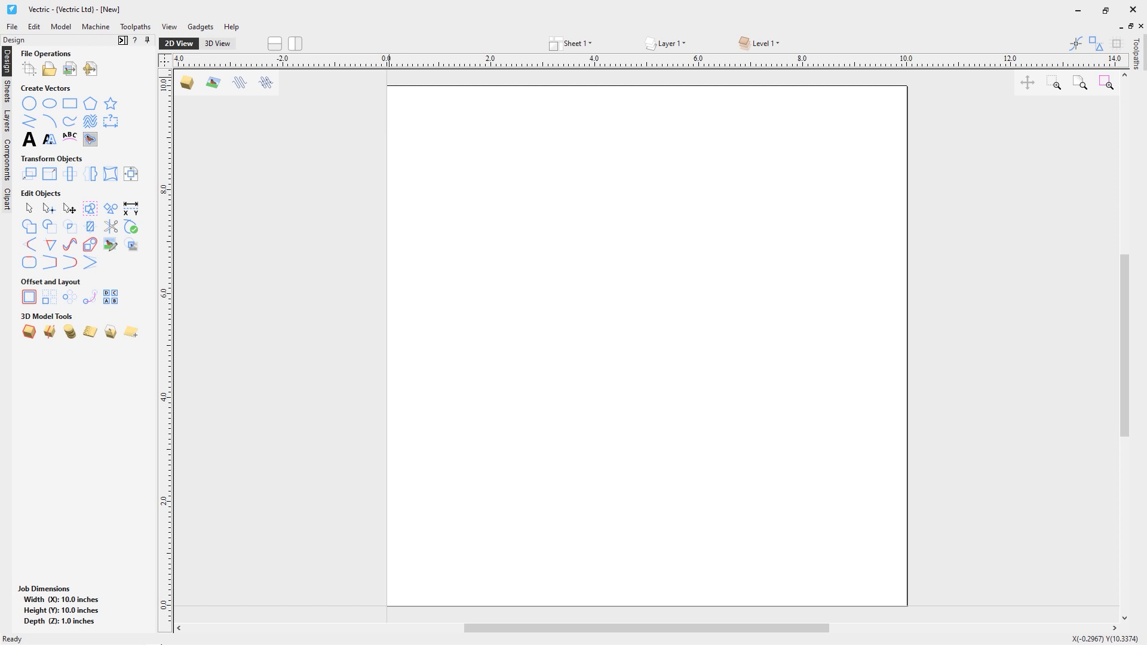
click(7, 199)
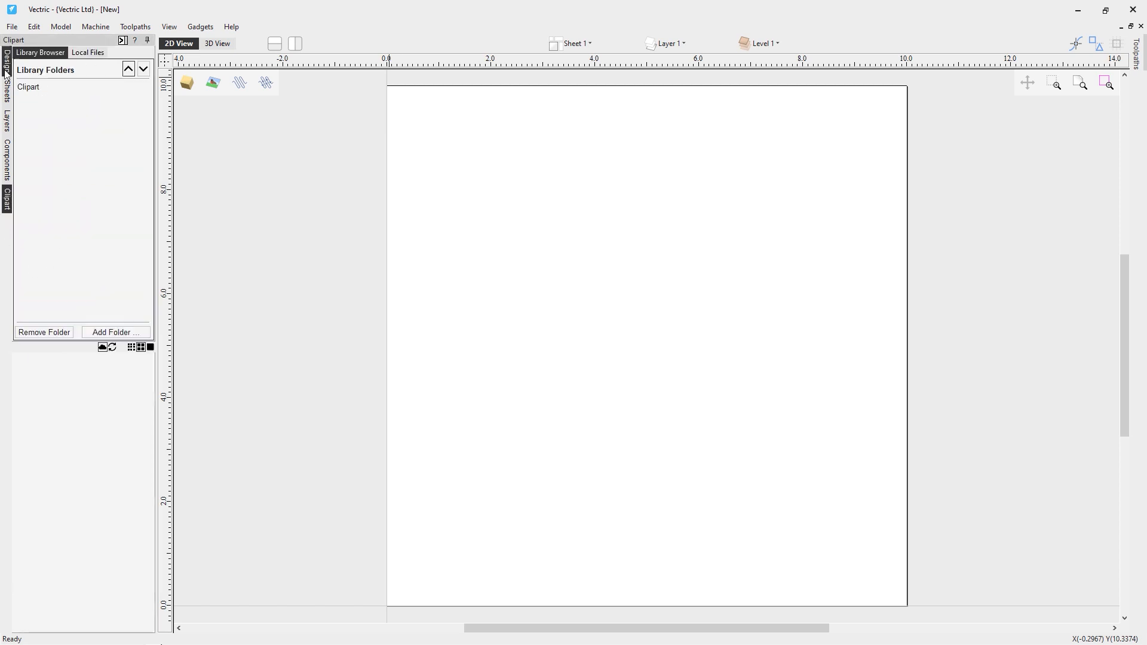
click(36, 88)
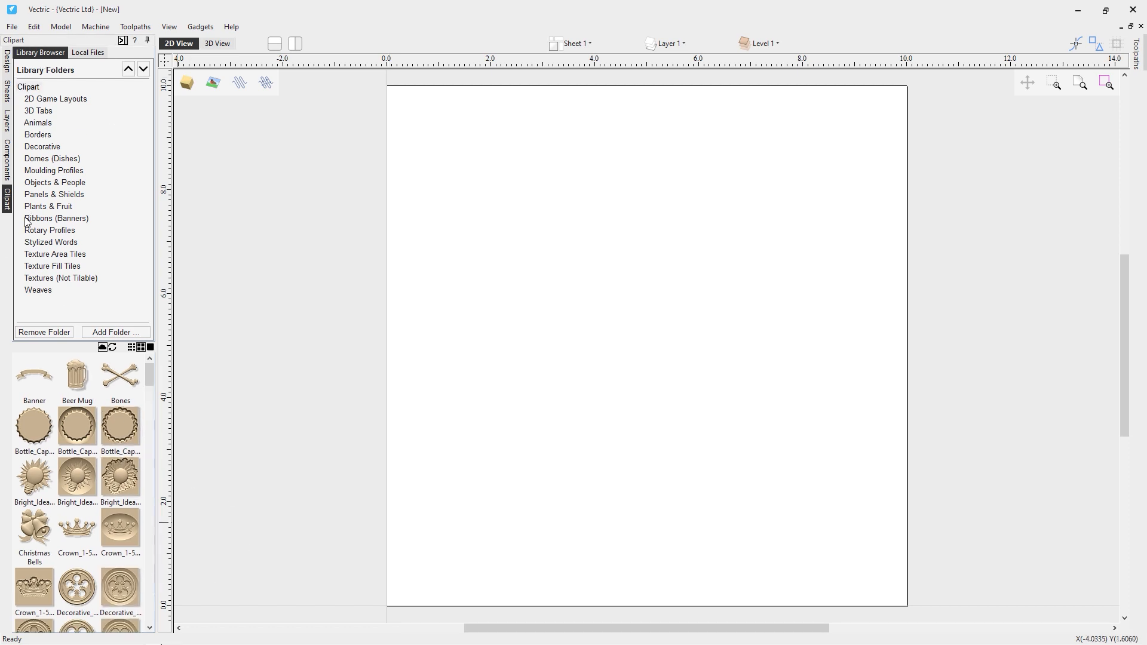
click(32, 90)
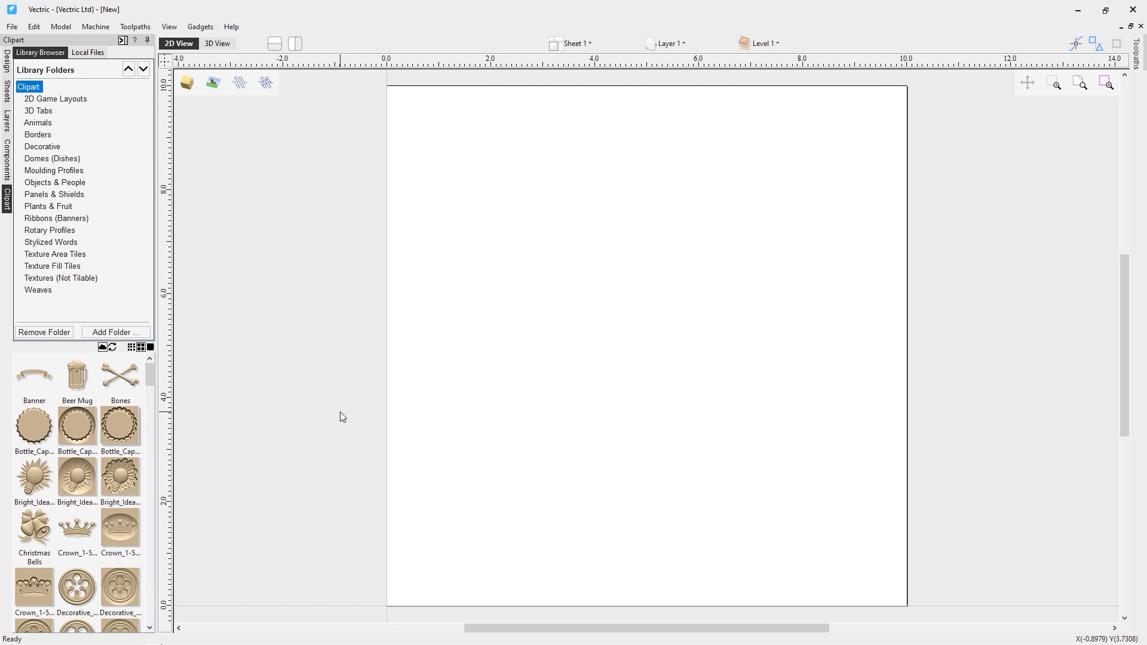
Switch to the 3D view and browse the Objects & People and Ribbons (Banners) clipart folders.
click(227, 43)
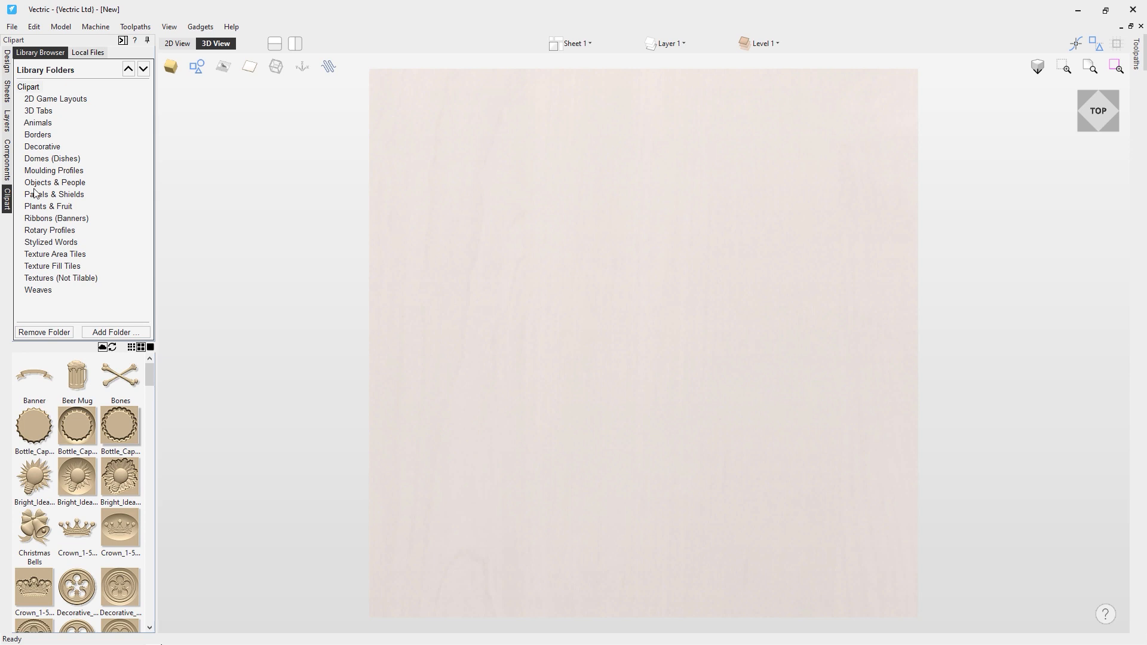
click(82, 182)
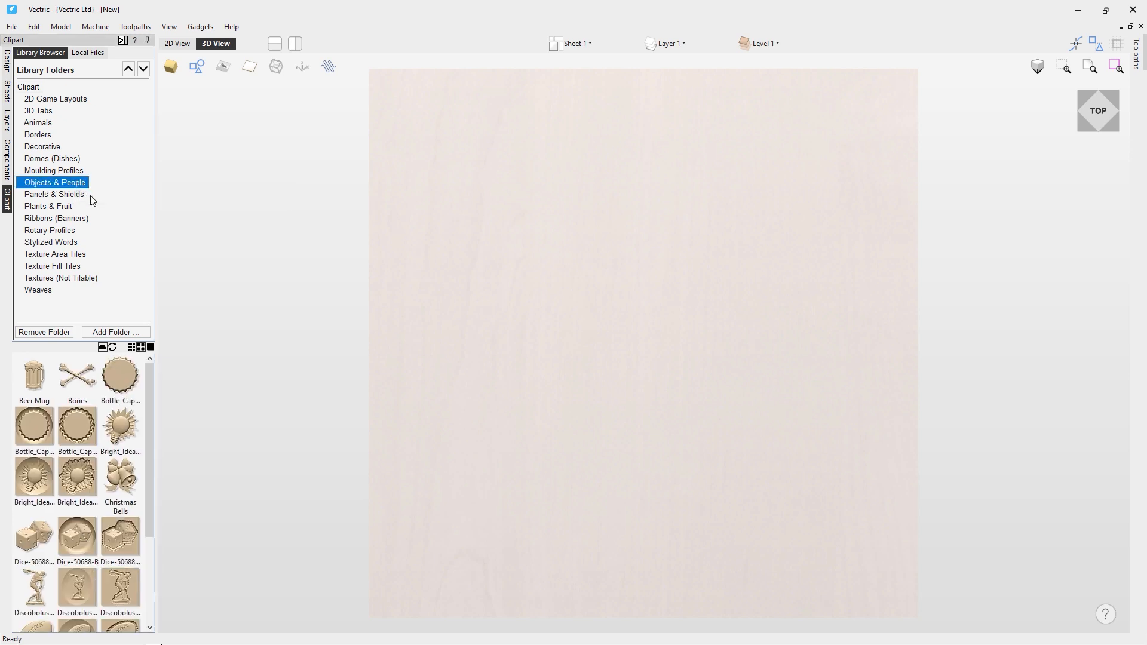
mouse_move(149, 376)
mouse_down()
mouse_move(145, 553)
mouse_move(152, 406)
mouse_up()
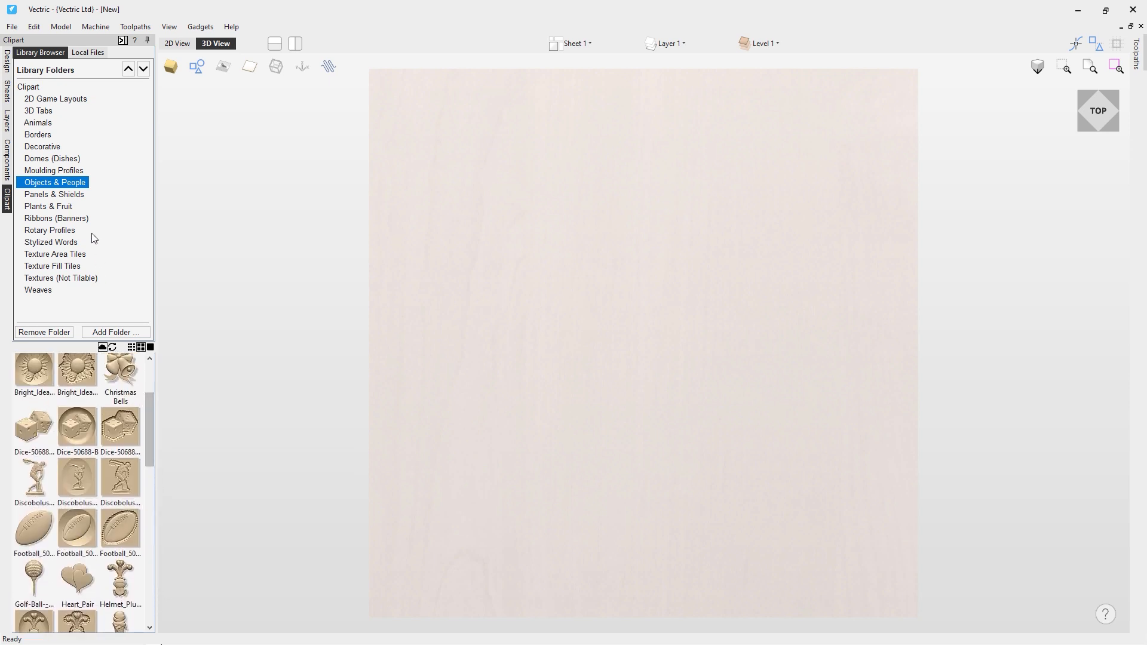
click(71, 218)
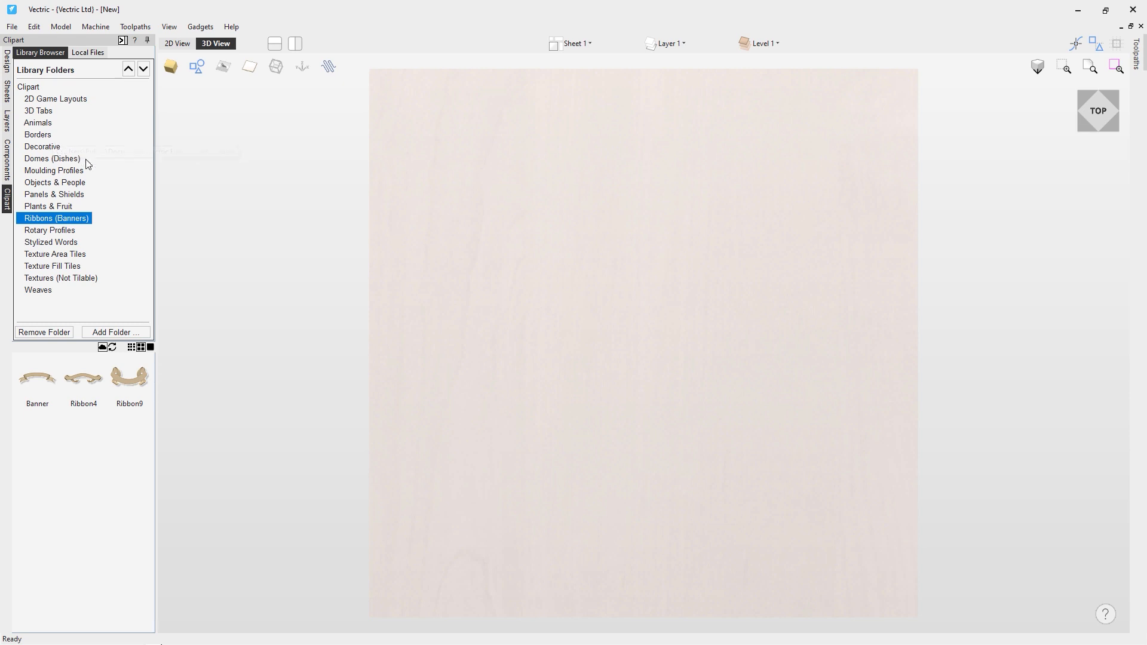
Insert the first crown from the Decorative clipart folder at its default position and delete it again.
click(51, 147)
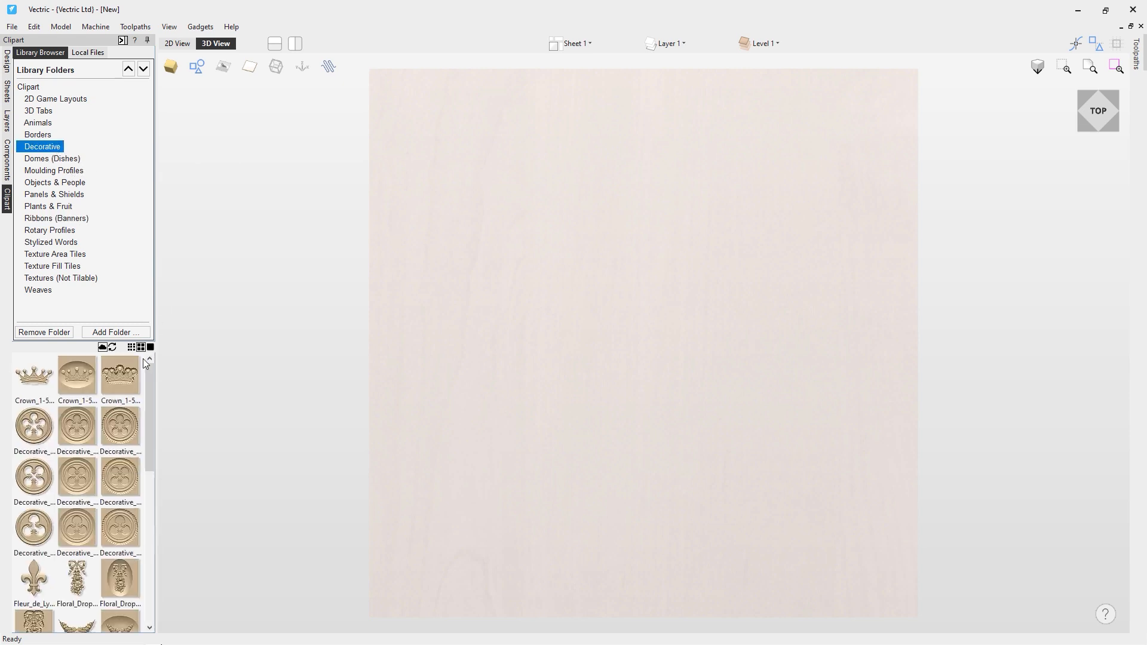
double_click(36, 383)
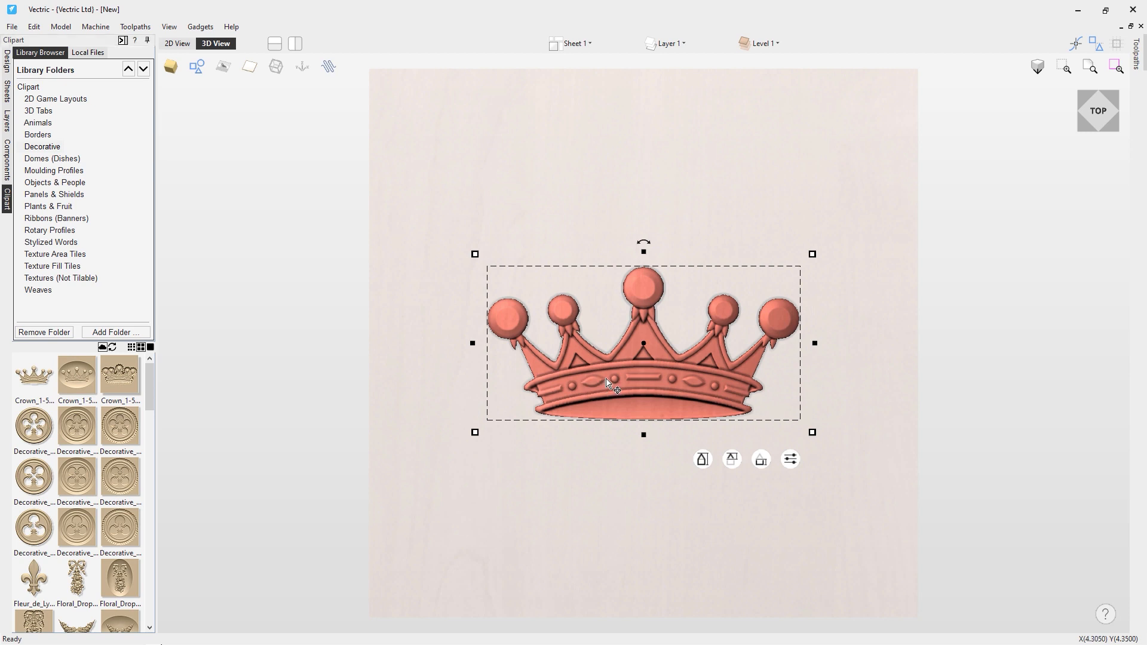
key(Delete)
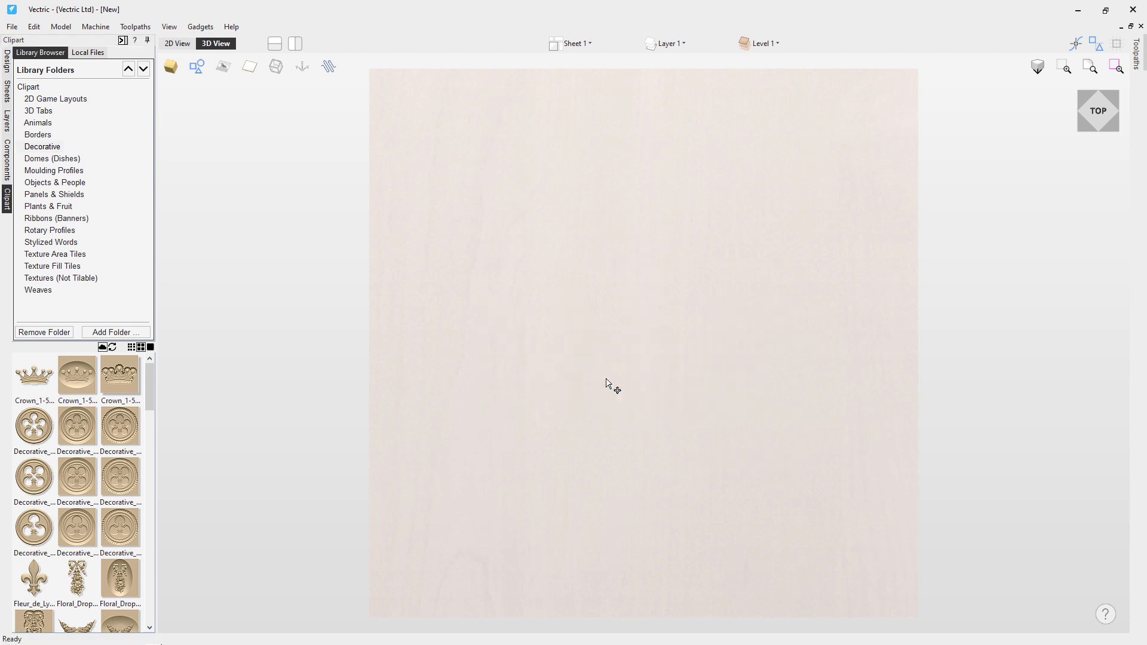
Place the first Decorative crown near the centre of the material and shrink it slightly from its upper-left corner.
drag(36, 381, 632, 348)
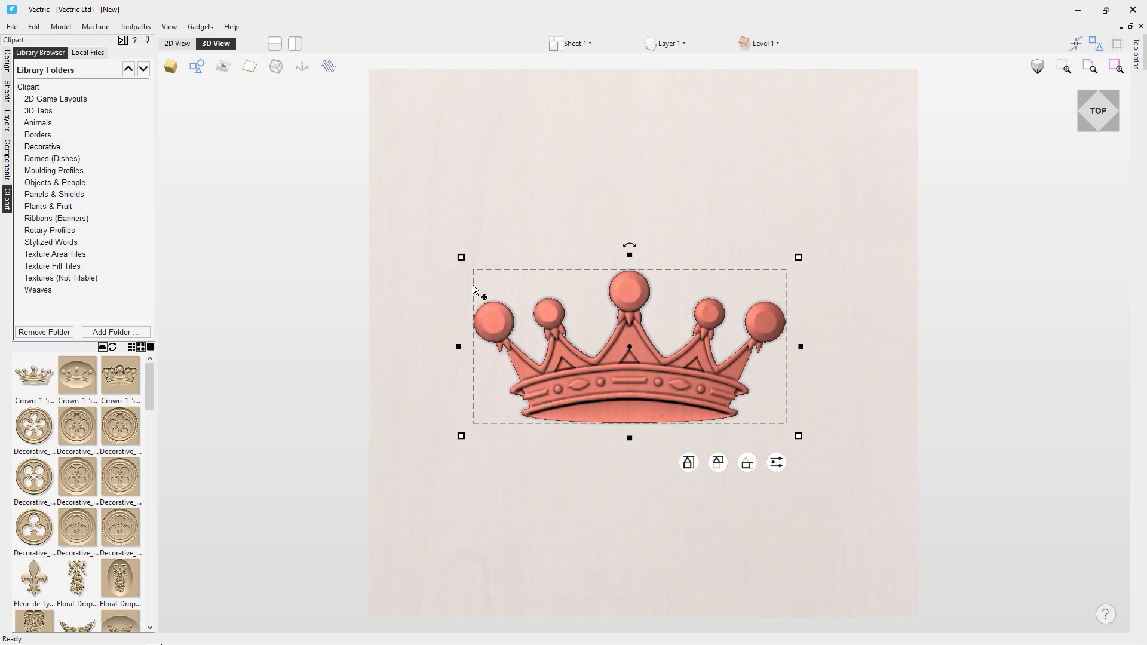
drag(459, 256, 482, 274)
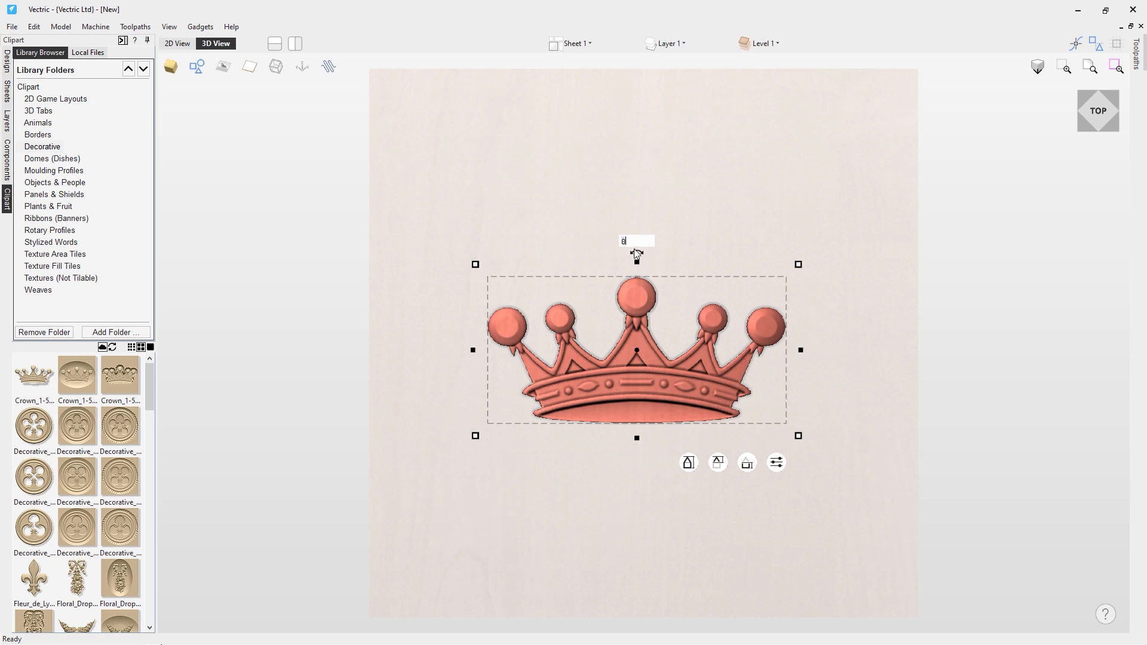
Rotate the crown 32.73 degrees counterclockwise about its centre.
drag(636, 257, 634, 257)
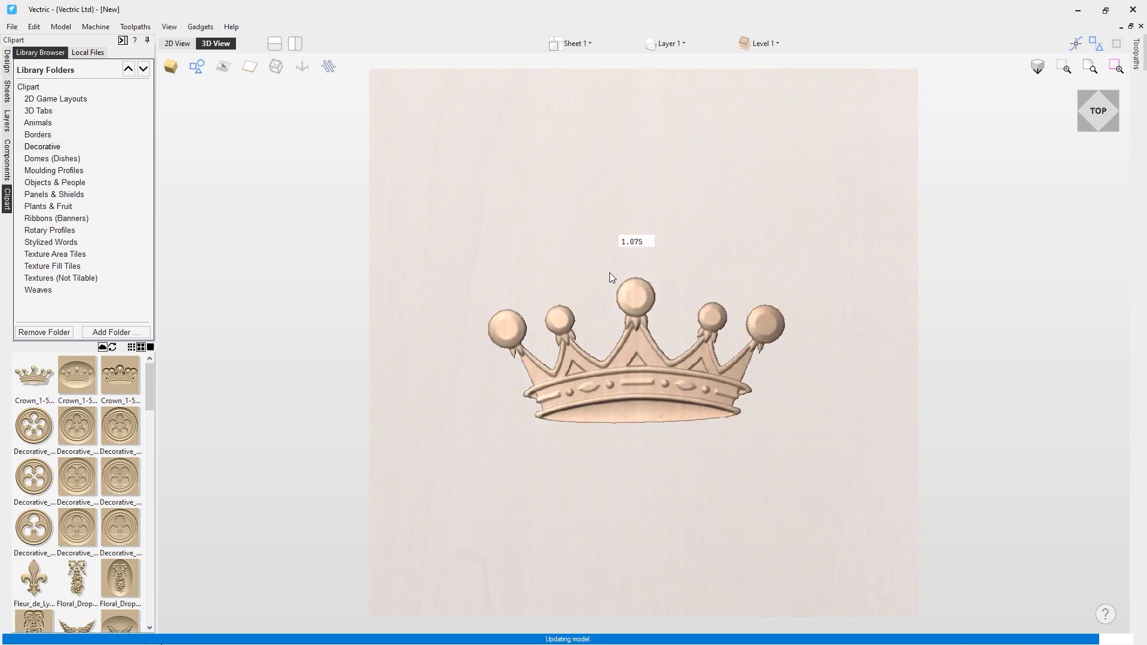
text(32.73)
key(Return)
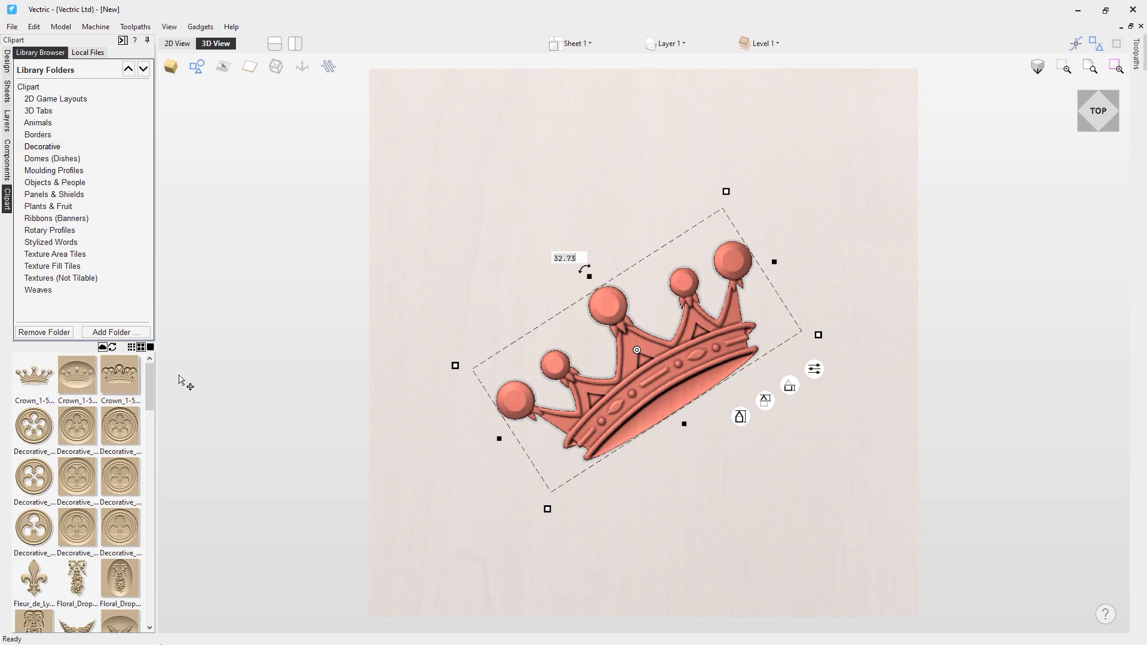
Look through the models available in the Decorative clipart folder.
scroll(104, 409, down, 1)
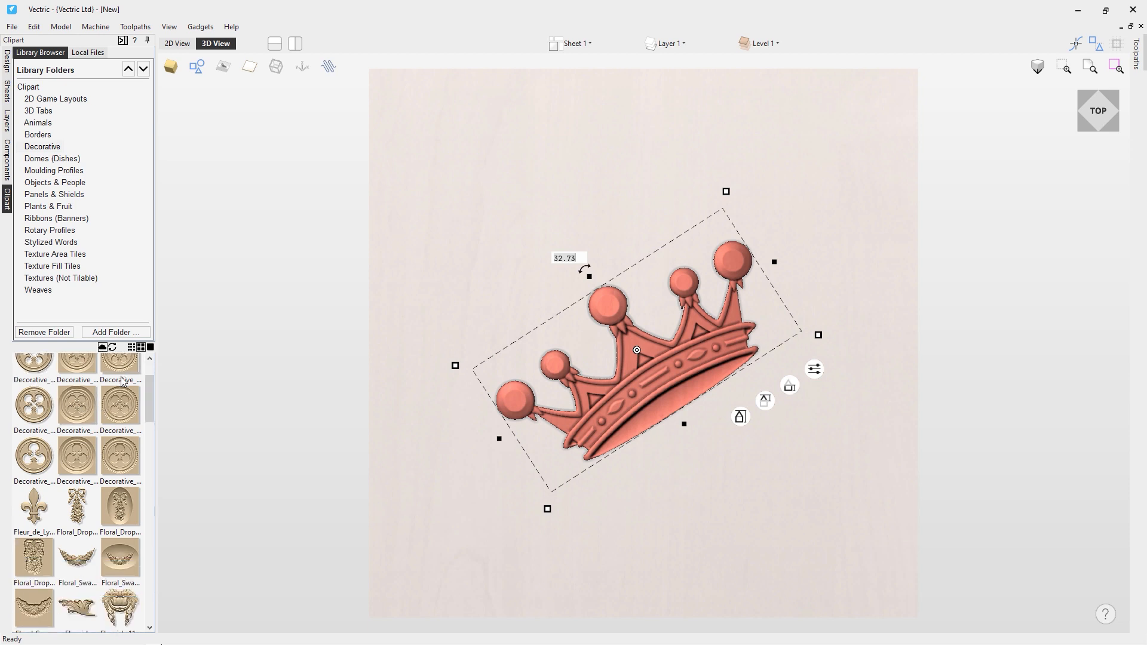
scroll(119, 395, down, 3)
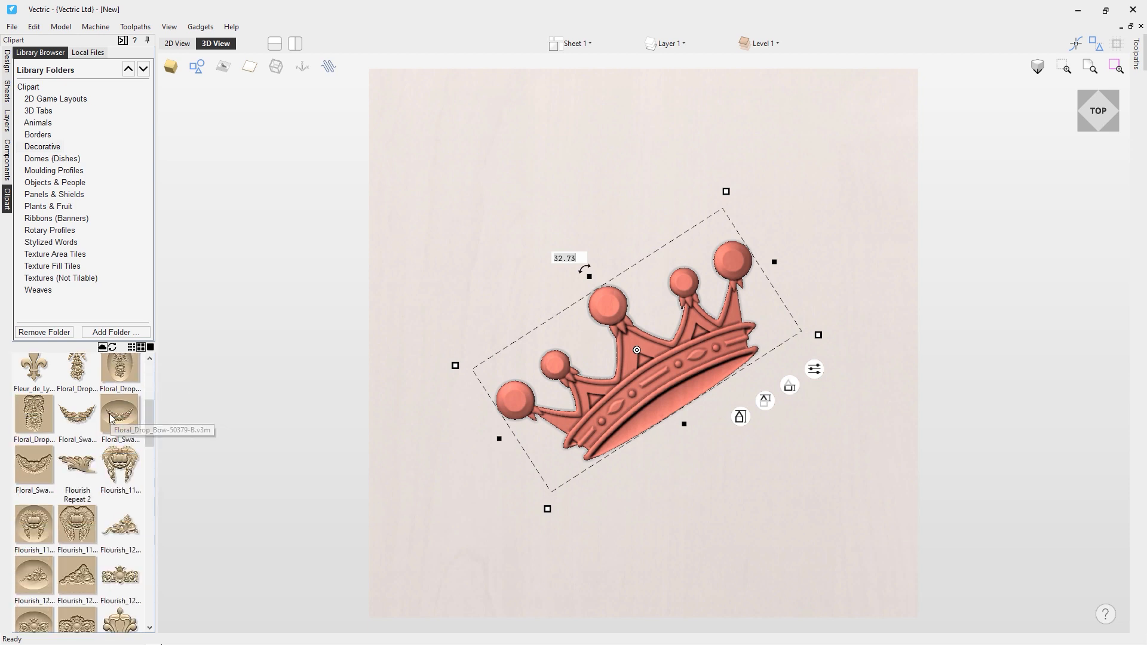
scroll(111, 418, up, 3)
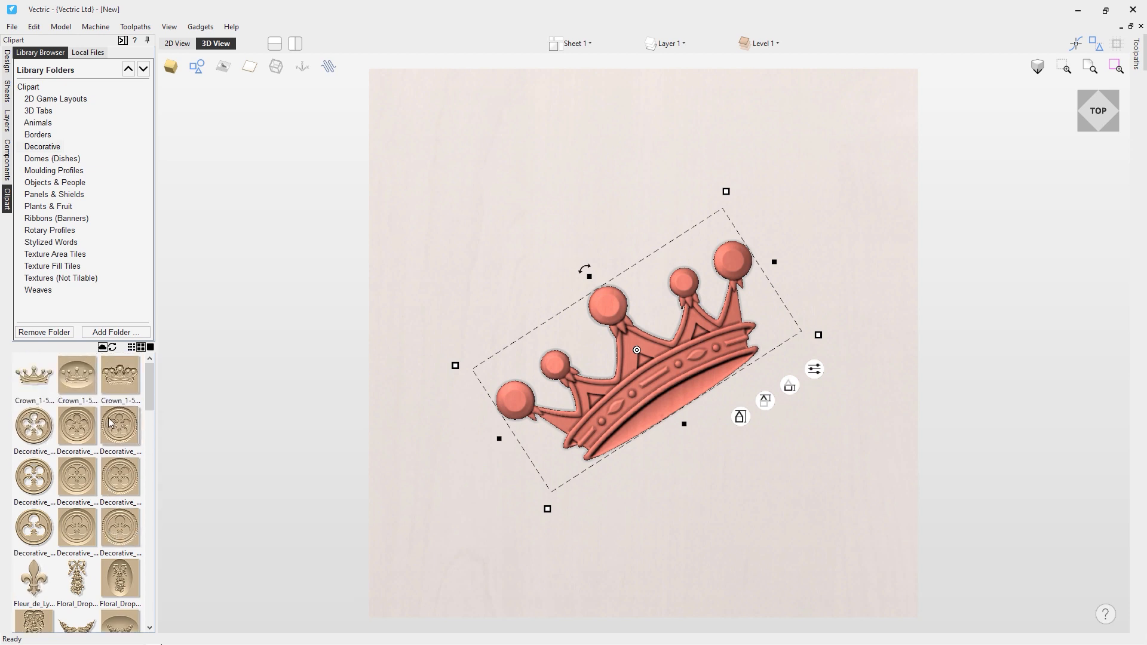
click(115, 333)
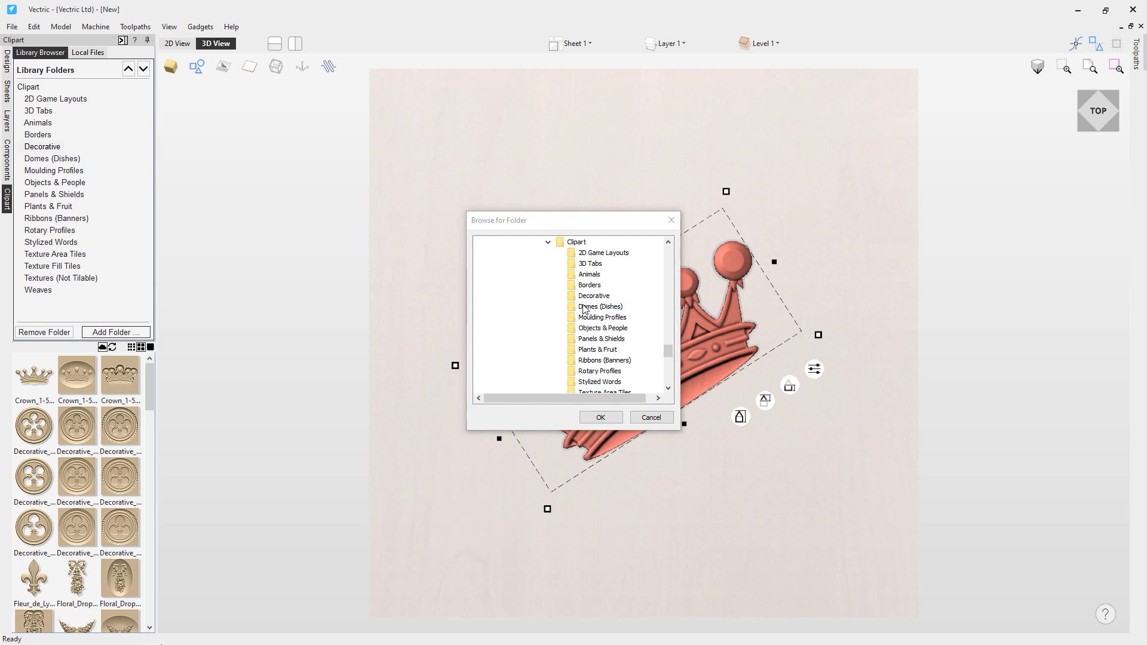
click(585, 286)
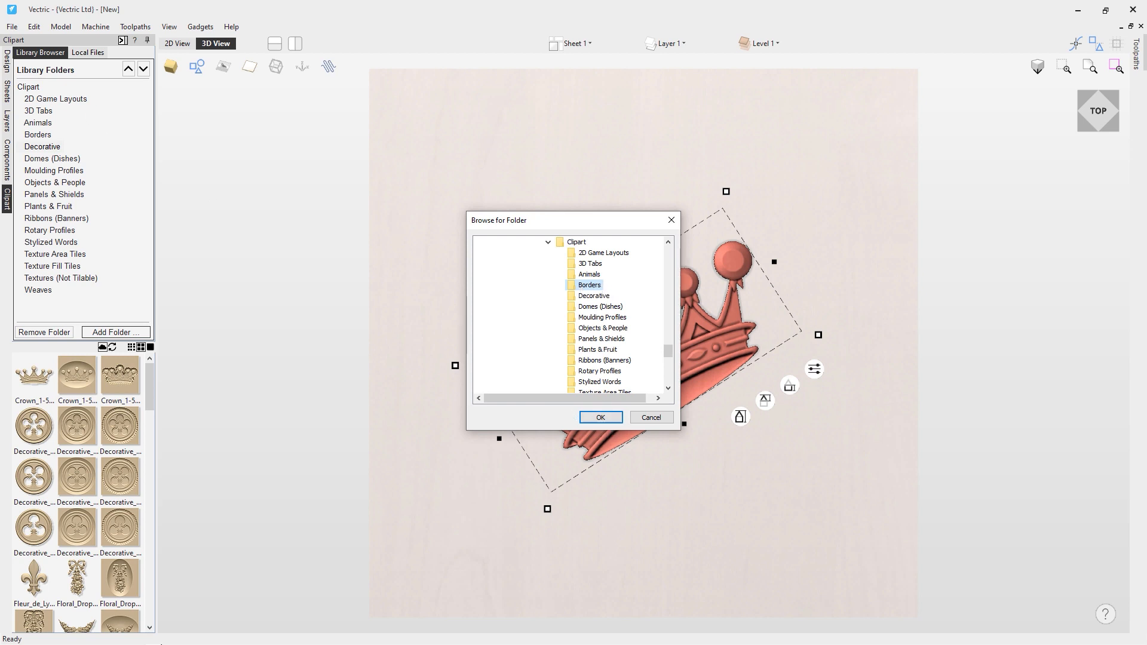
click(637, 421)
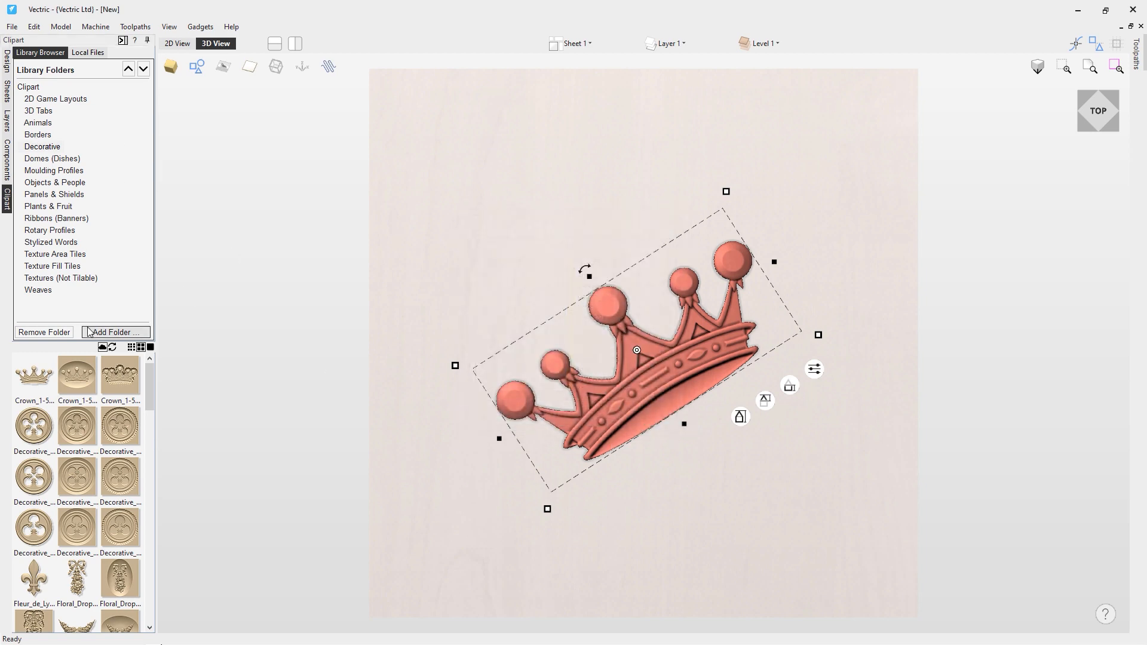
drag(145, 384, 179, 326)
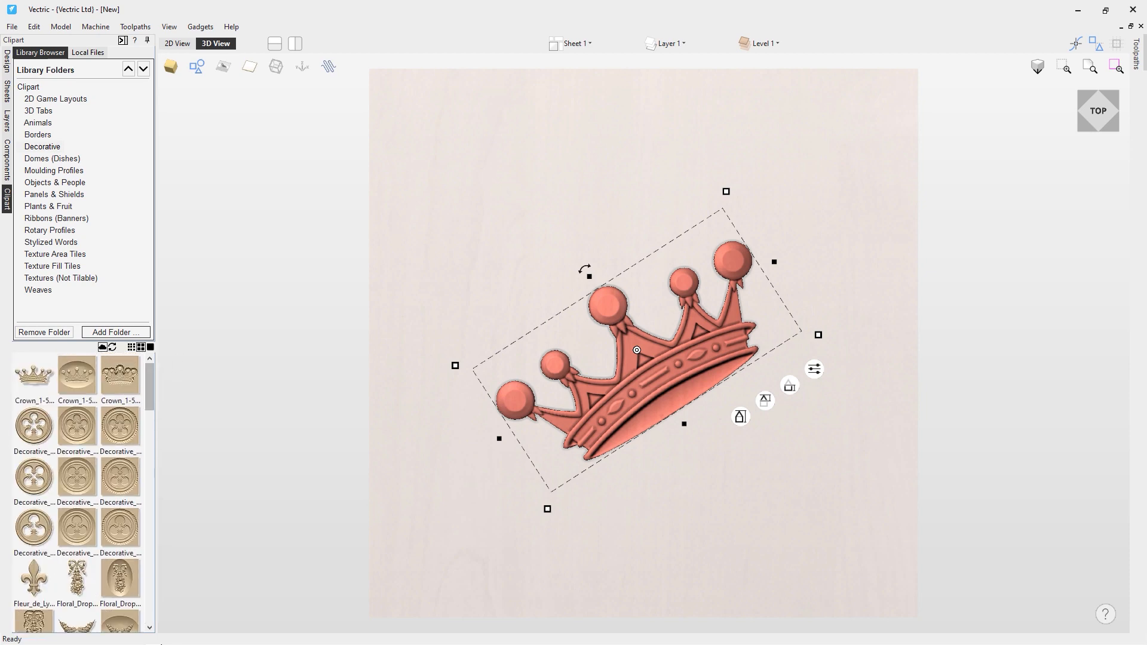
Delete the rotated crown from the model.
click(627, 416)
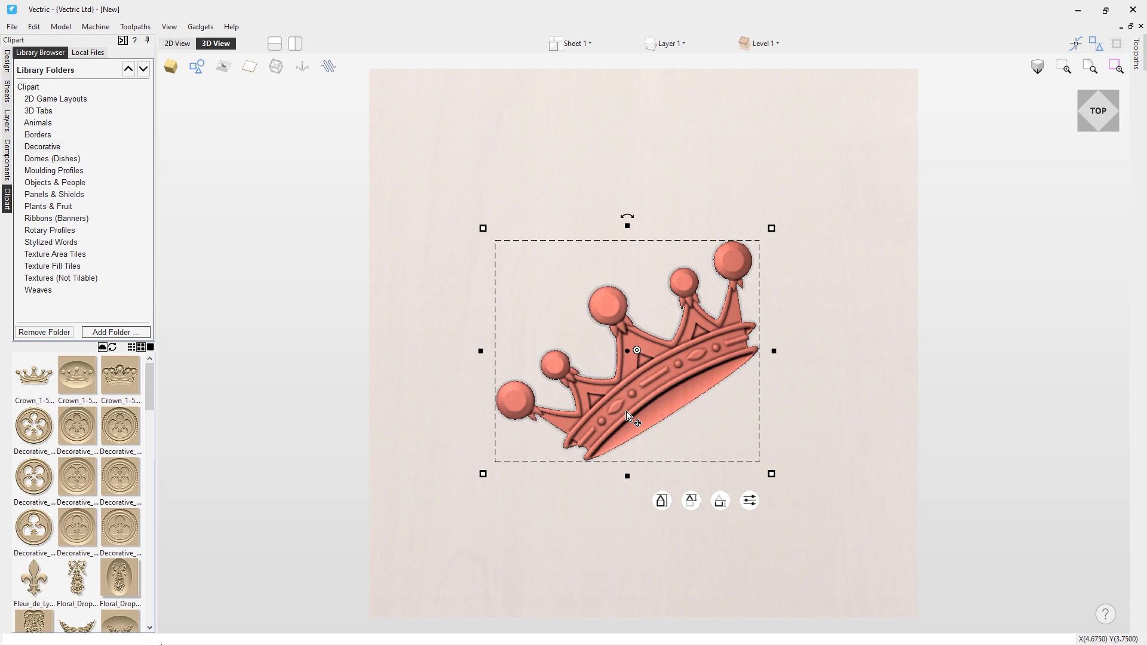
key(Delete)
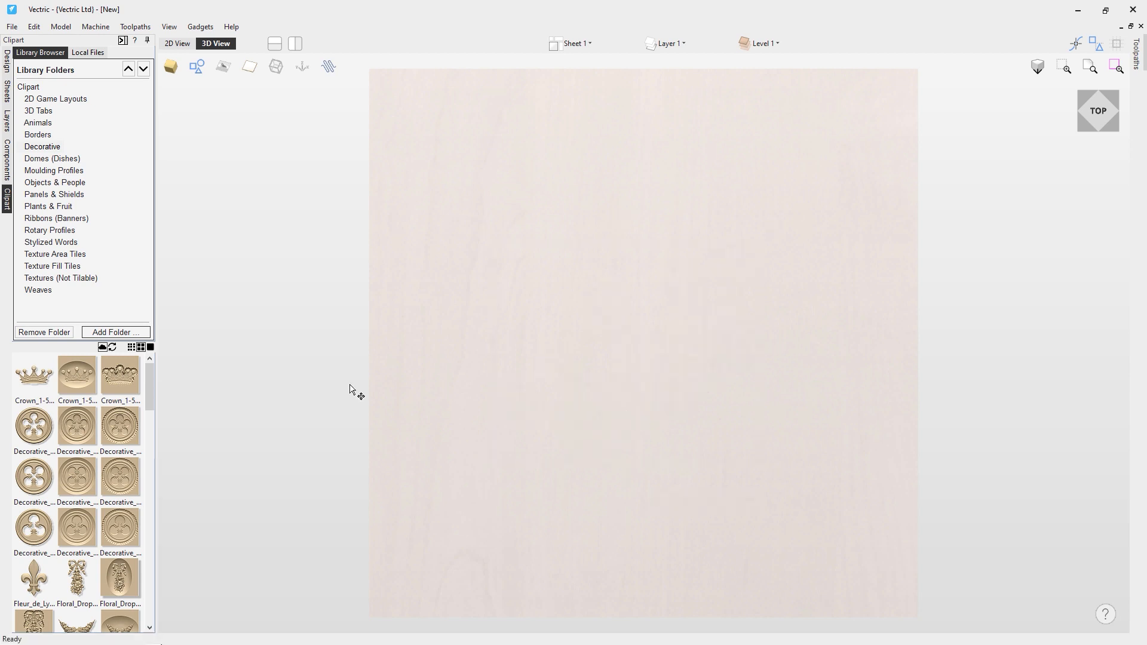
Import the third crown in the Decorative clipart folder to Level 1 and delete it again.
right_click(122, 375)
mouse_move(152, 386)
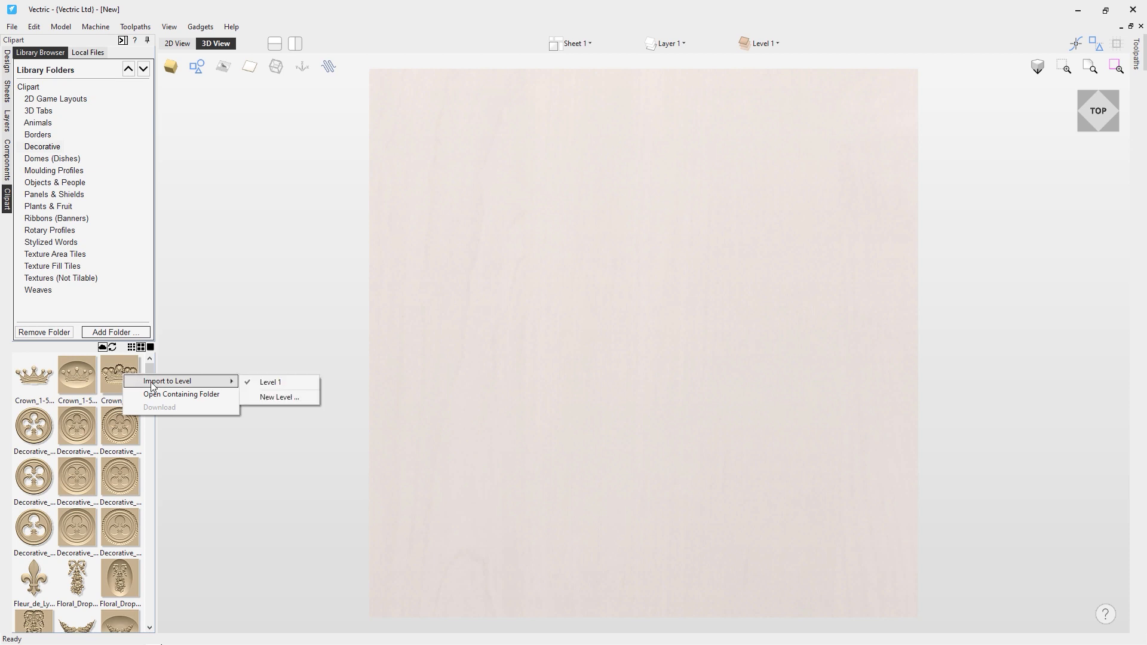
click(286, 382)
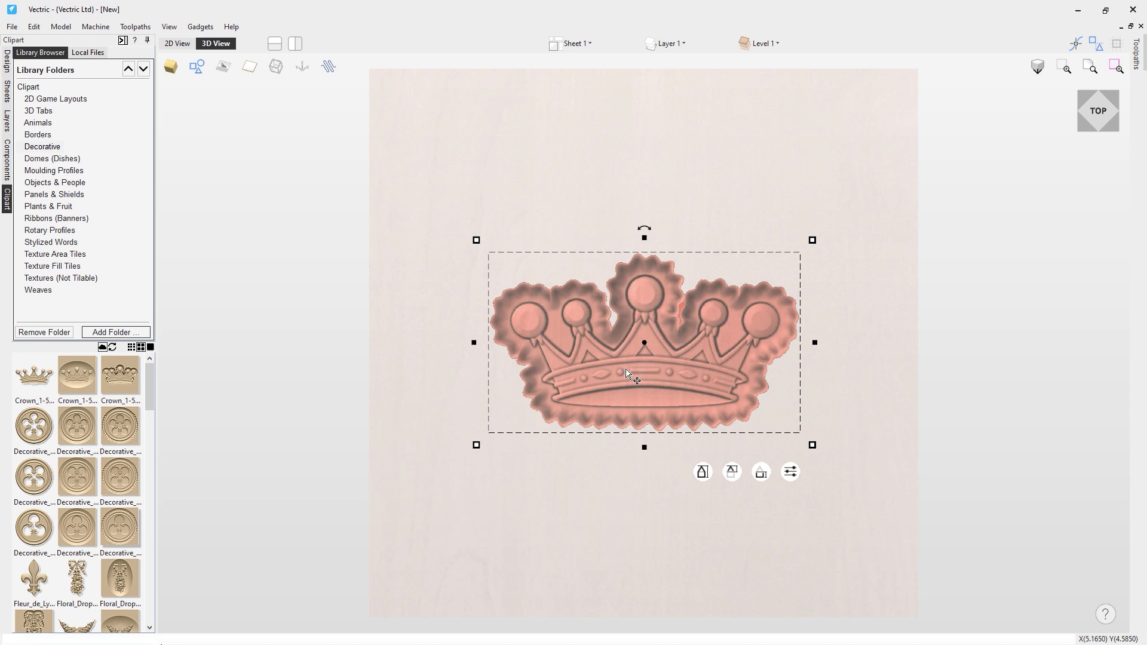
key(Delete)
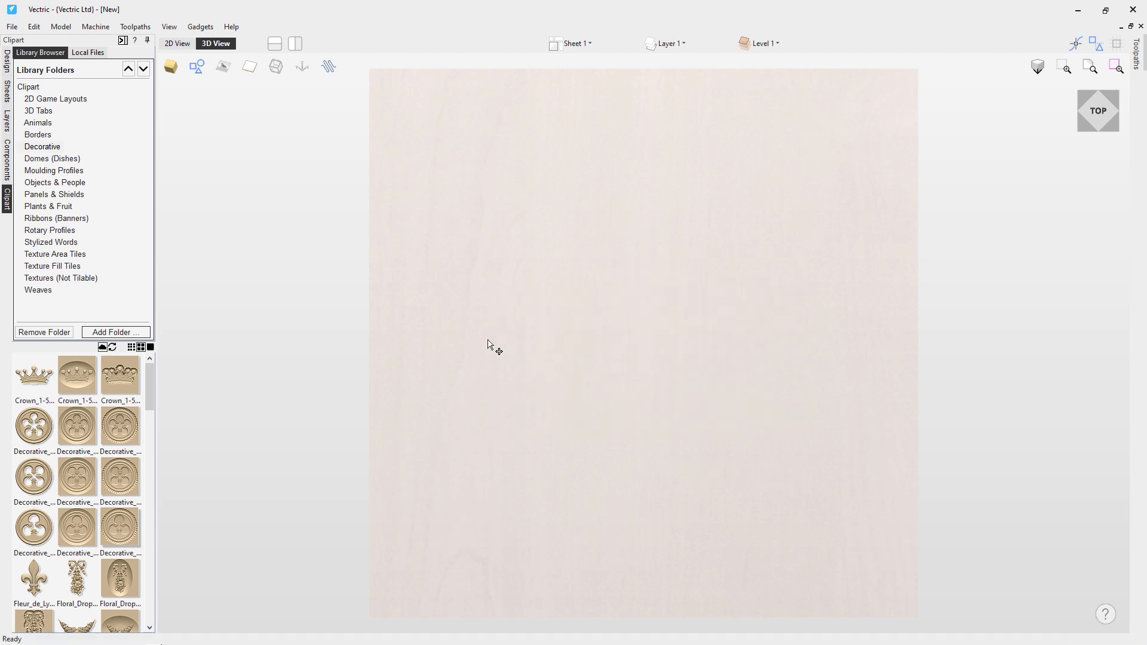
Review the supported 3D file types for import and import Fleur_de_Lys1.v3m from the importing-and-exporting-3d-data_FILES folder.
click(7, 60)
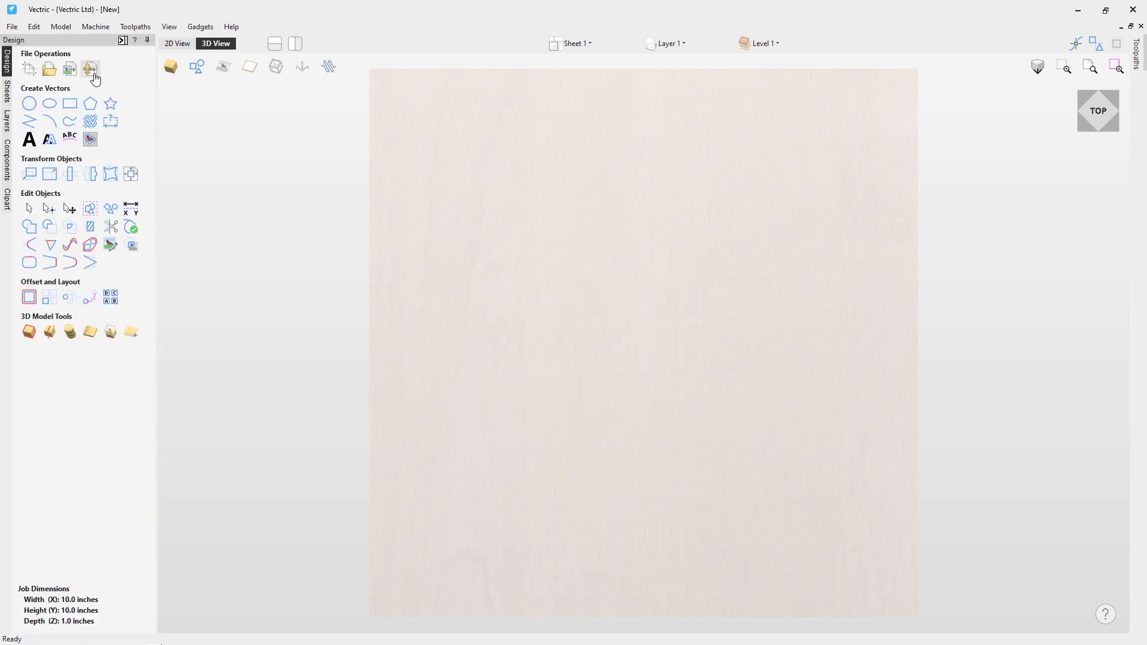
click(90, 69)
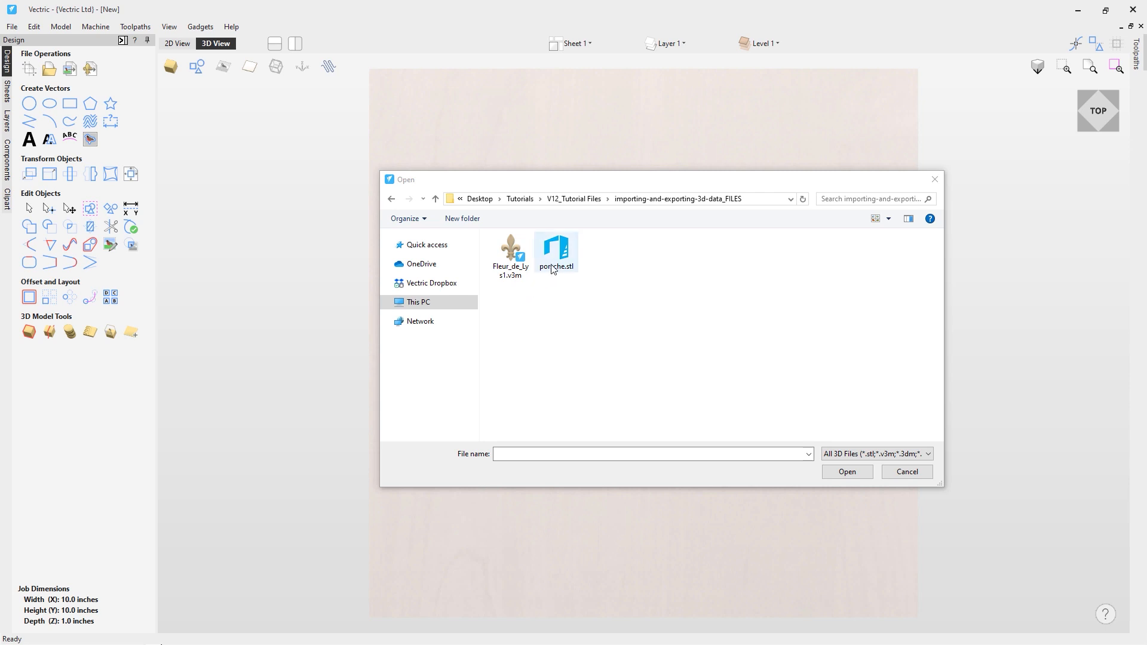
click(909, 455)
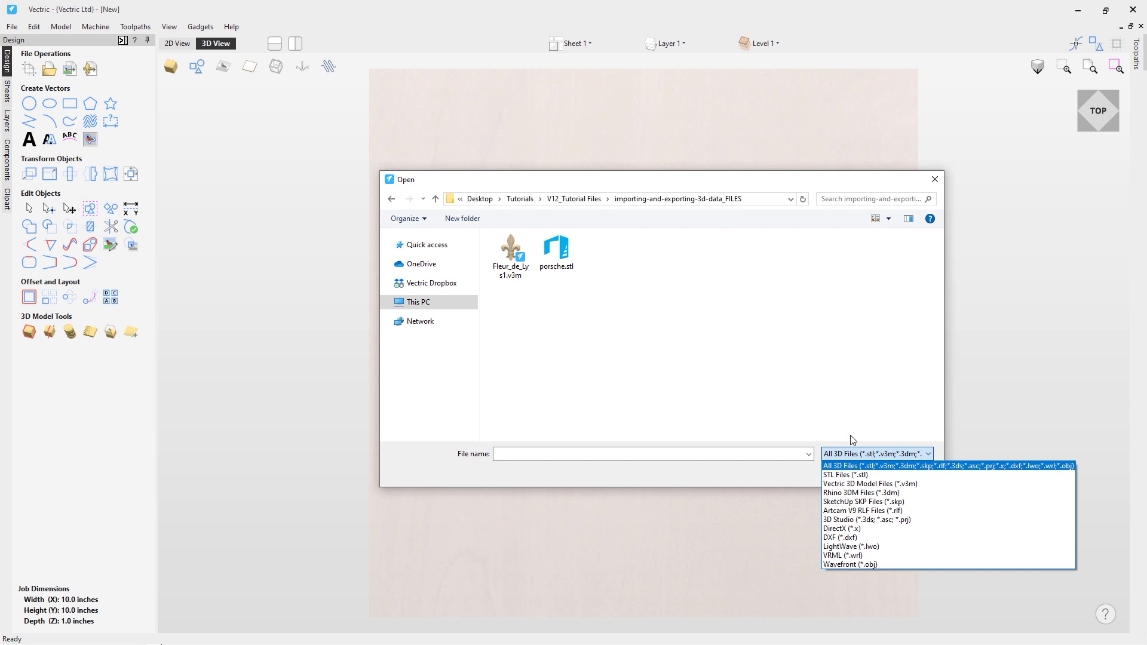
click(725, 373)
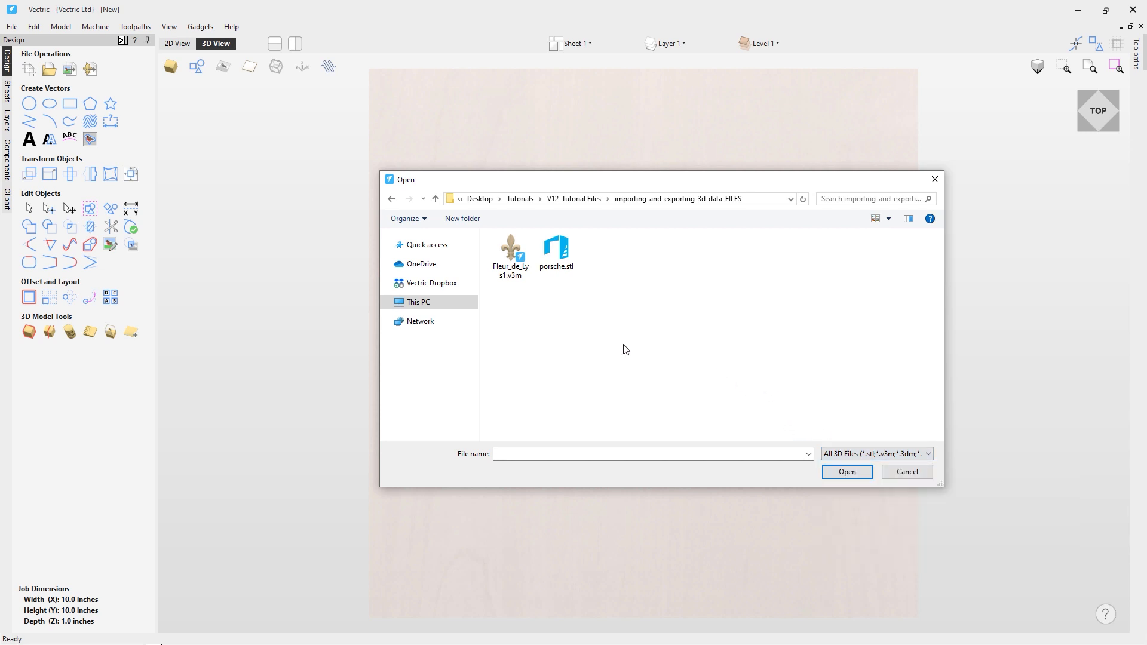
click(519, 269)
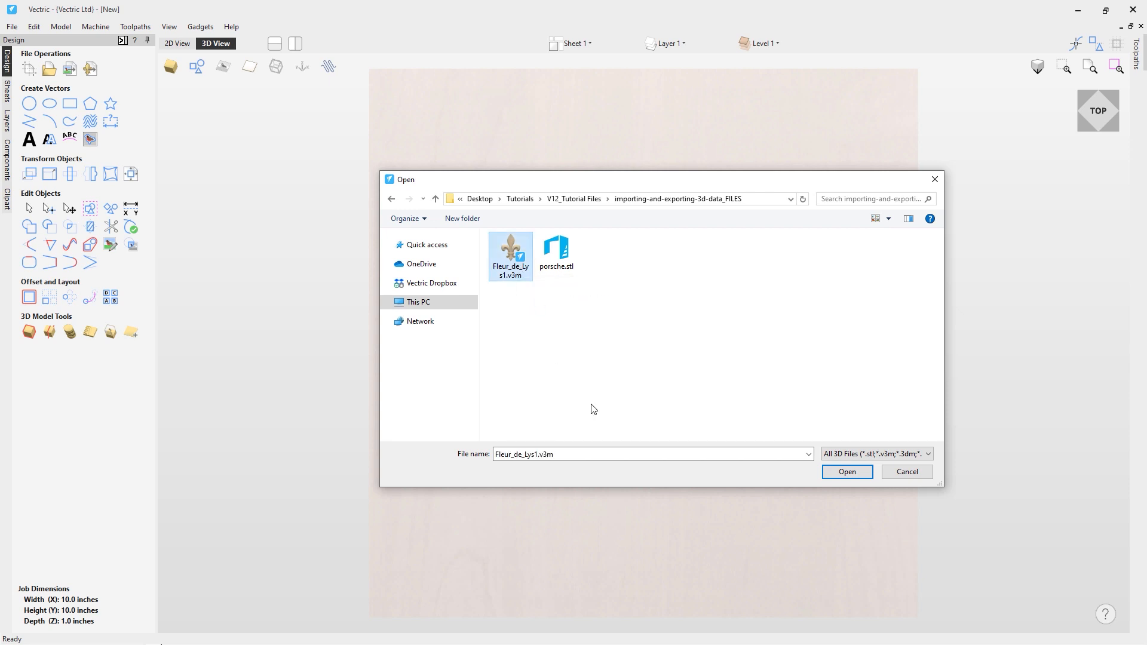
click(847, 472)
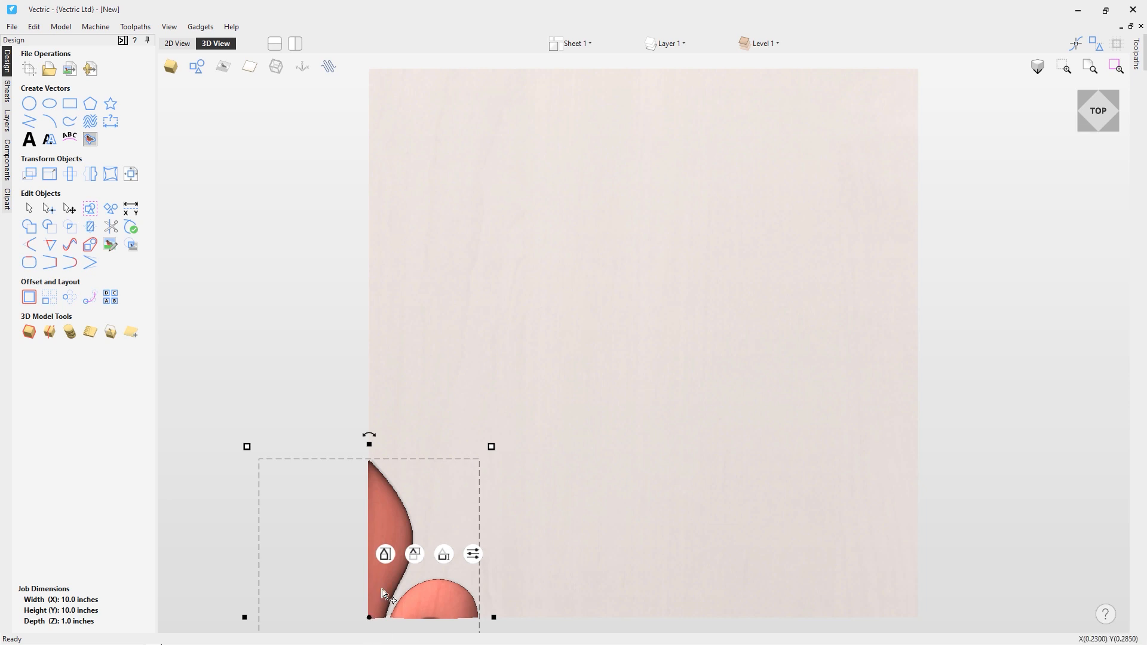
Move the fleur-de-lys component to the centre of the material and enlarge it proportionally from its upper-left corner.
drag(370, 618, 712, 293)
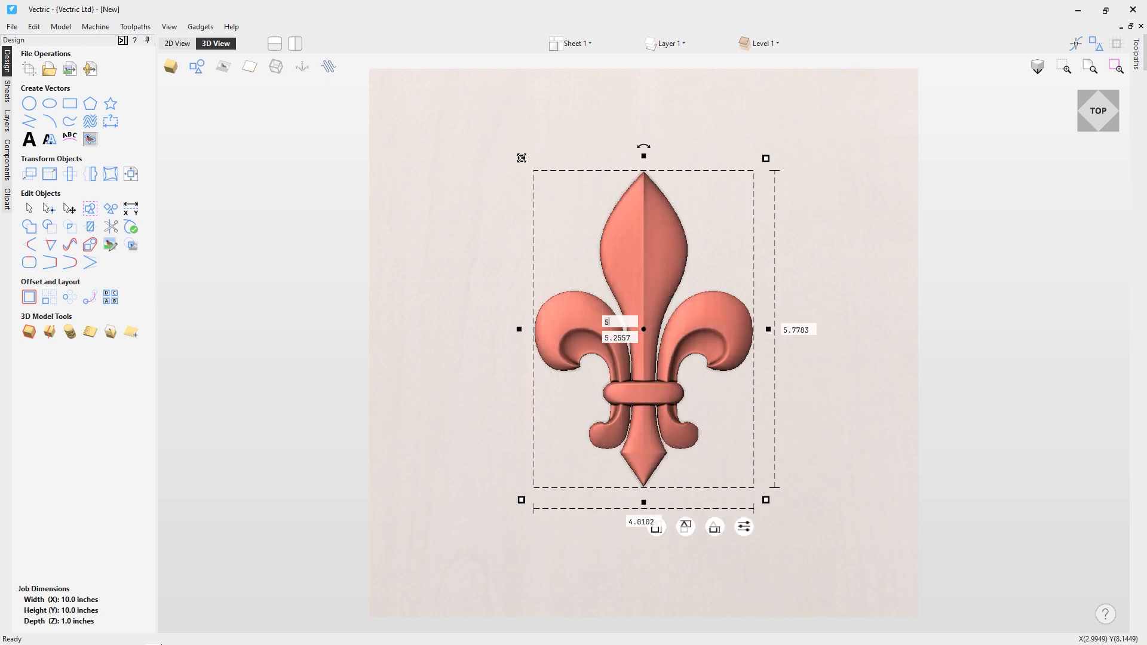
drag(521, 159, 474, 92)
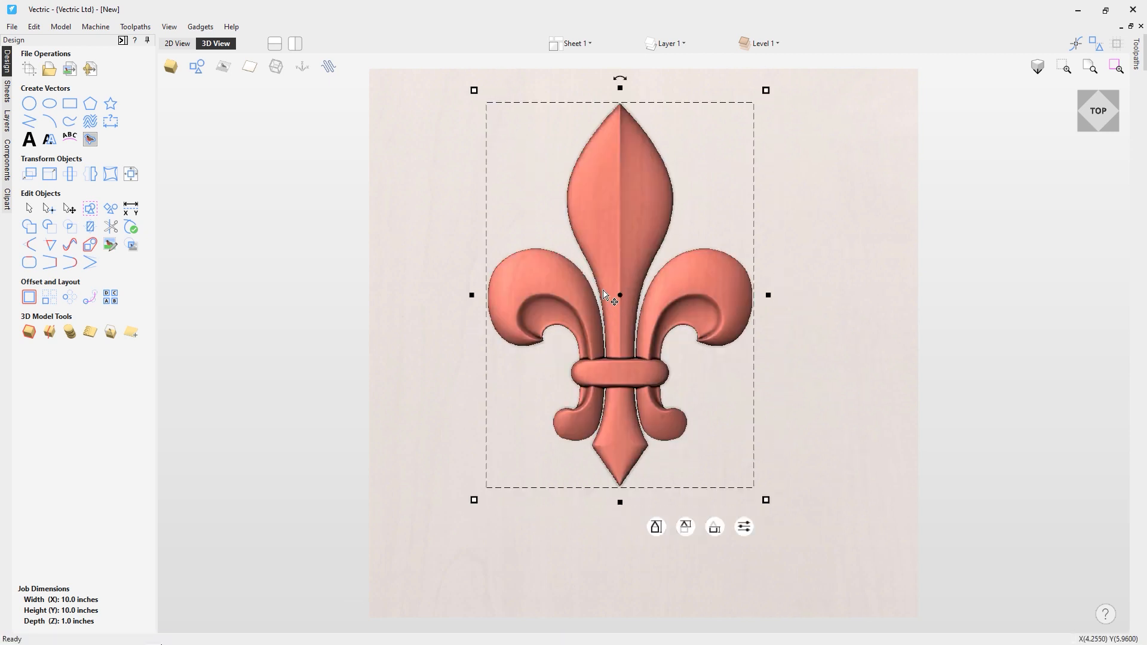
Delete the fleur-de-lys component and import the 3D car model file.
key(Delete)
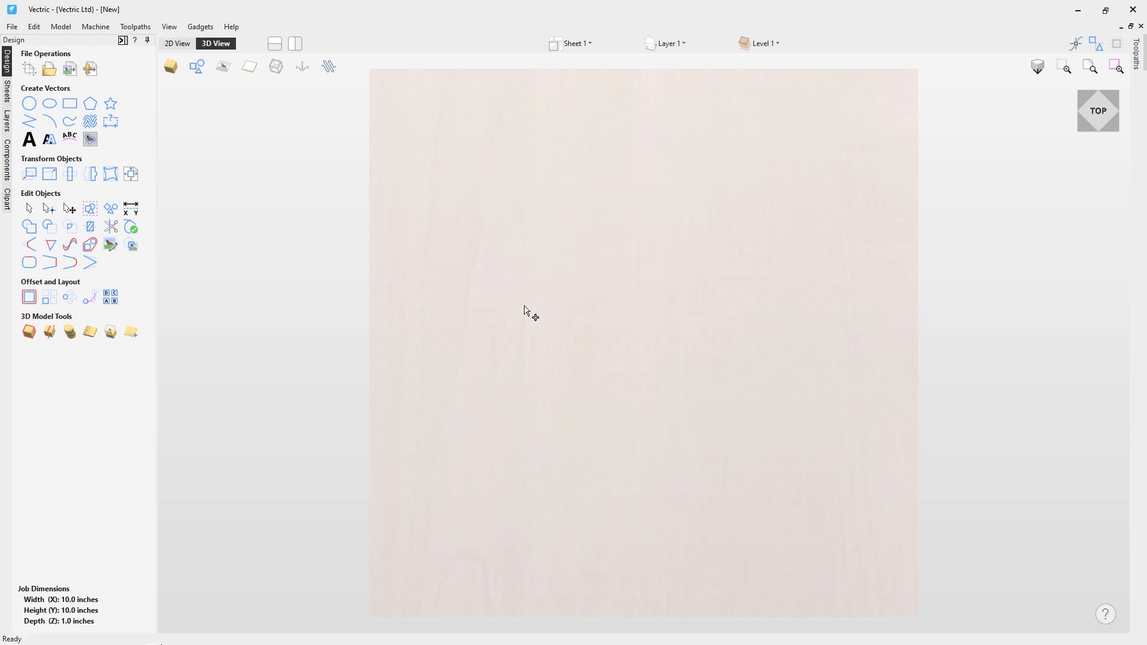
click(91, 70)
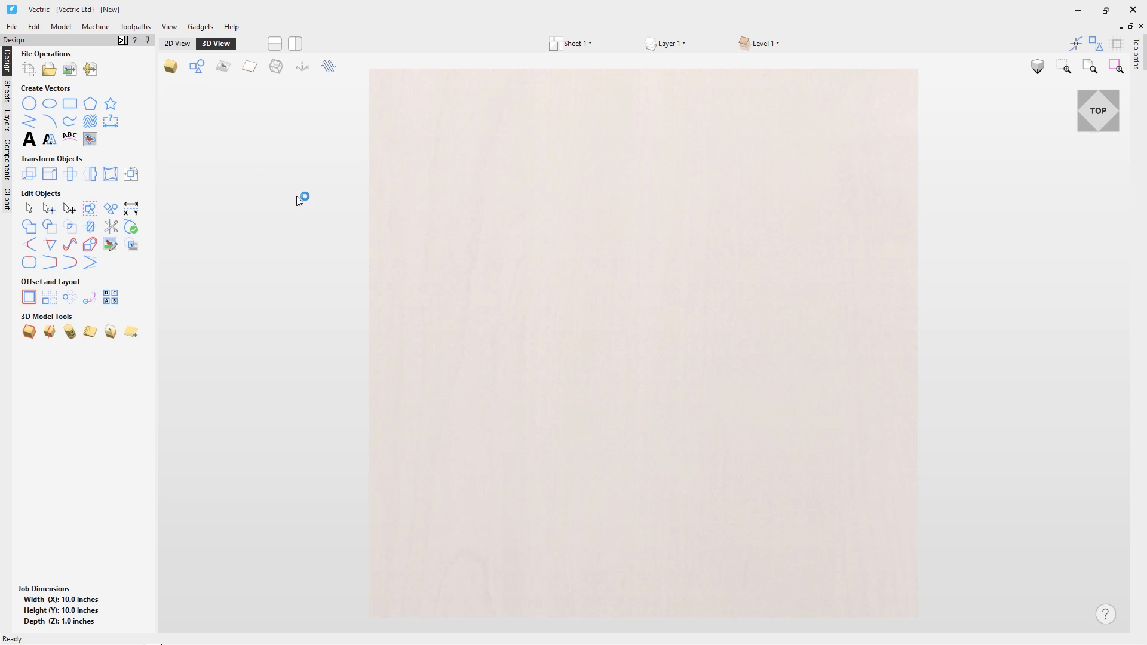
double_click(556, 251)
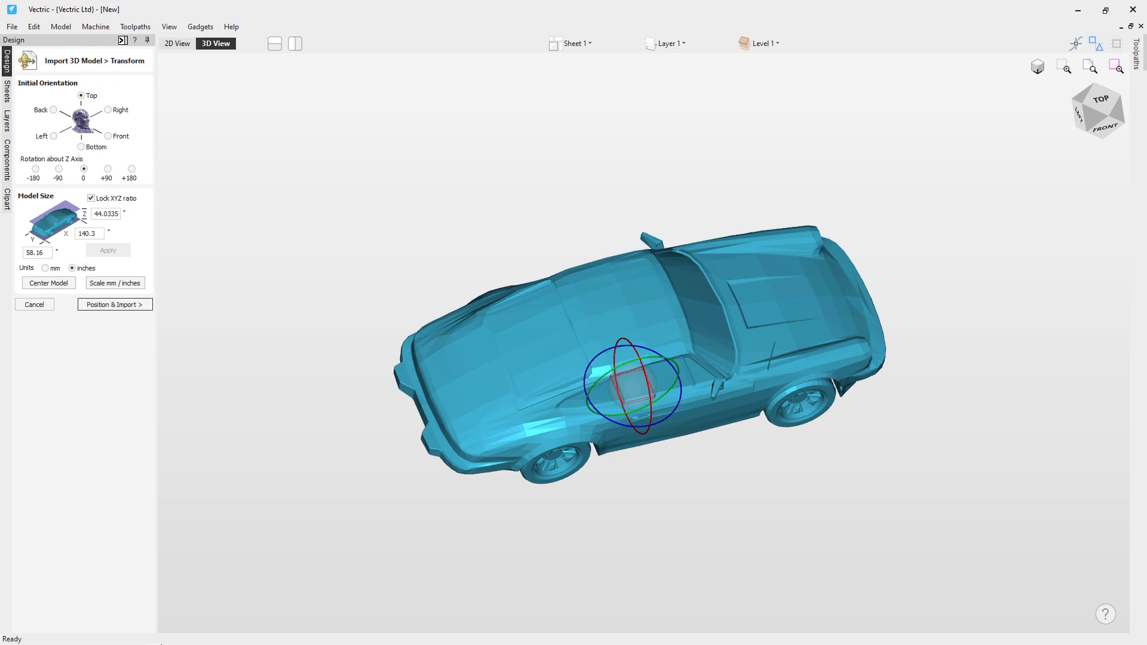
Resize the imported car to 14.3 inches in X with the XYZ ratio locked.
click(90, 233)
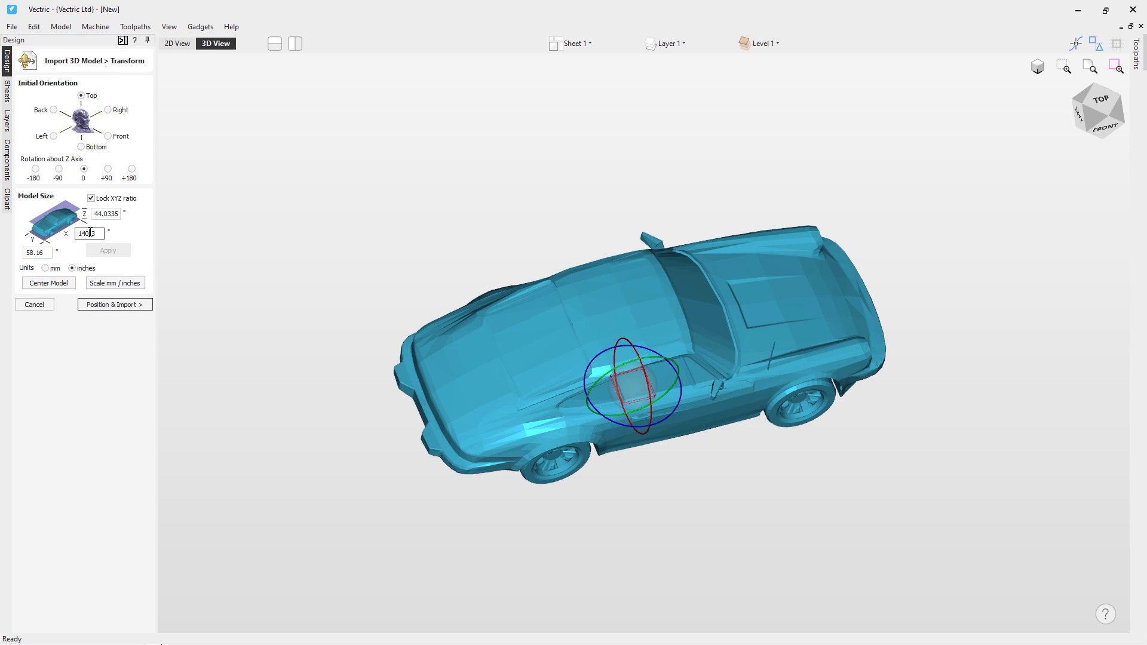
key(BackSpace)
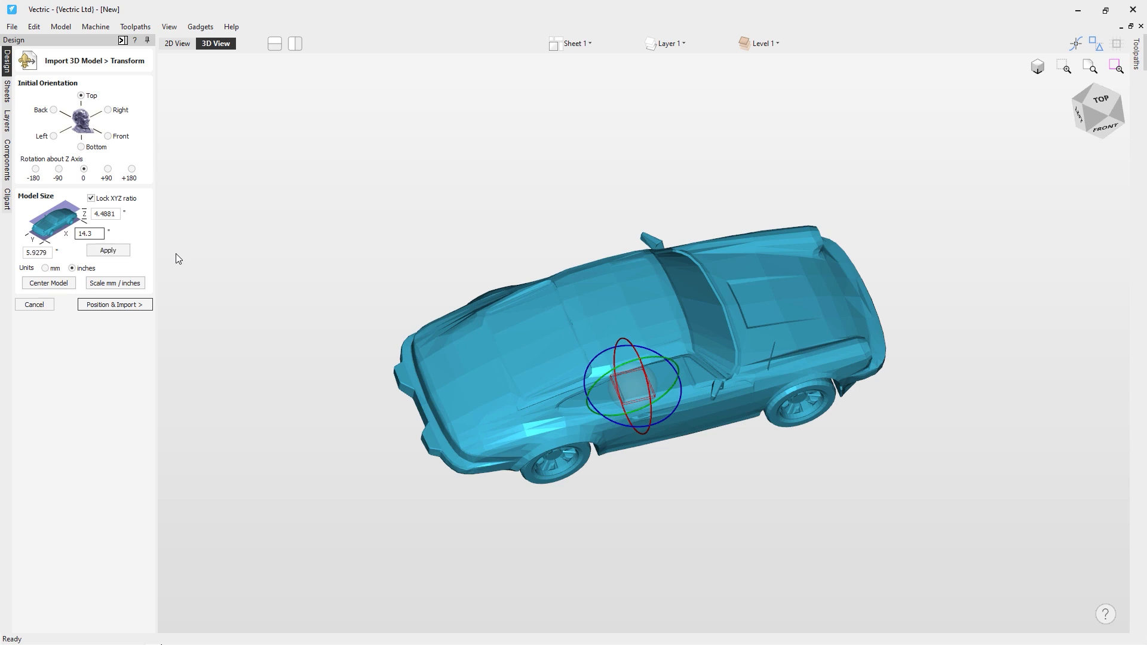
click(126, 251)
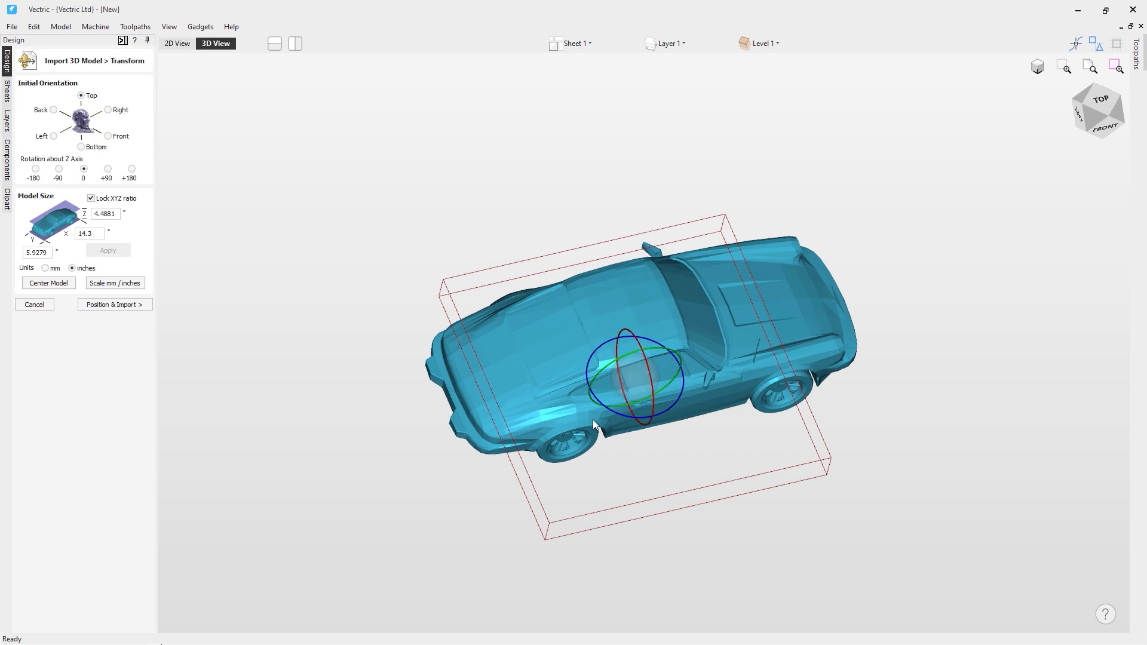
mouse_move(636, 465)
mouse_down()
mouse_move(632, 281)
mouse_move(604, 454)
mouse_move(620, 471)
mouse_up()
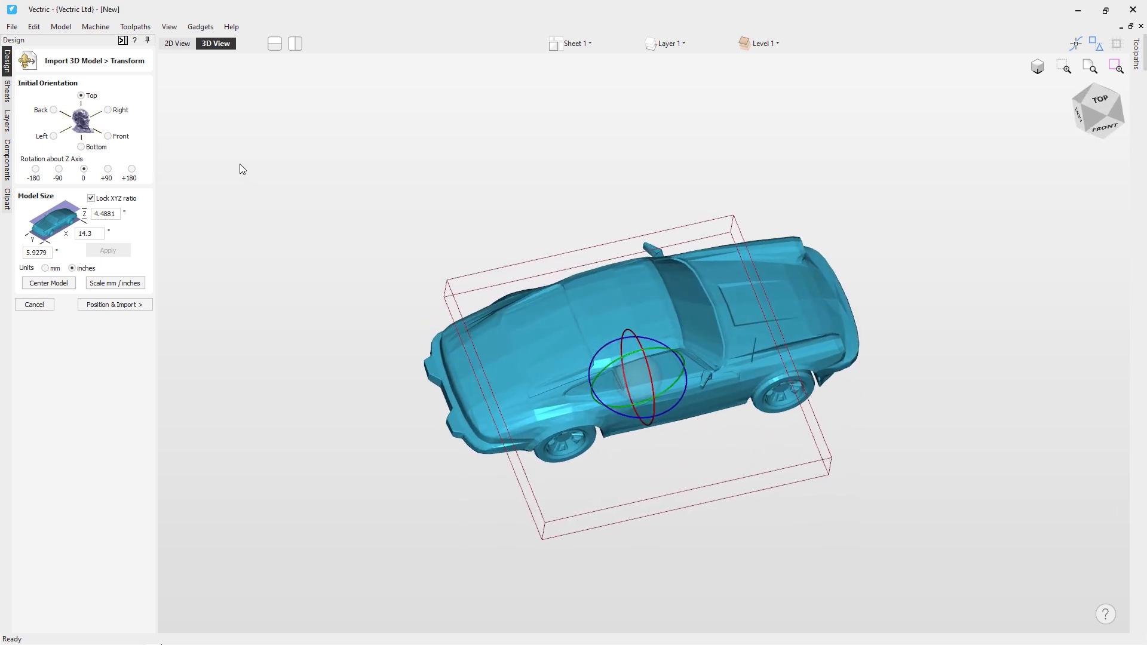
Try the Right, Front, Bottom, Left, Back and Top initial orientations on the car.
click(108, 110)
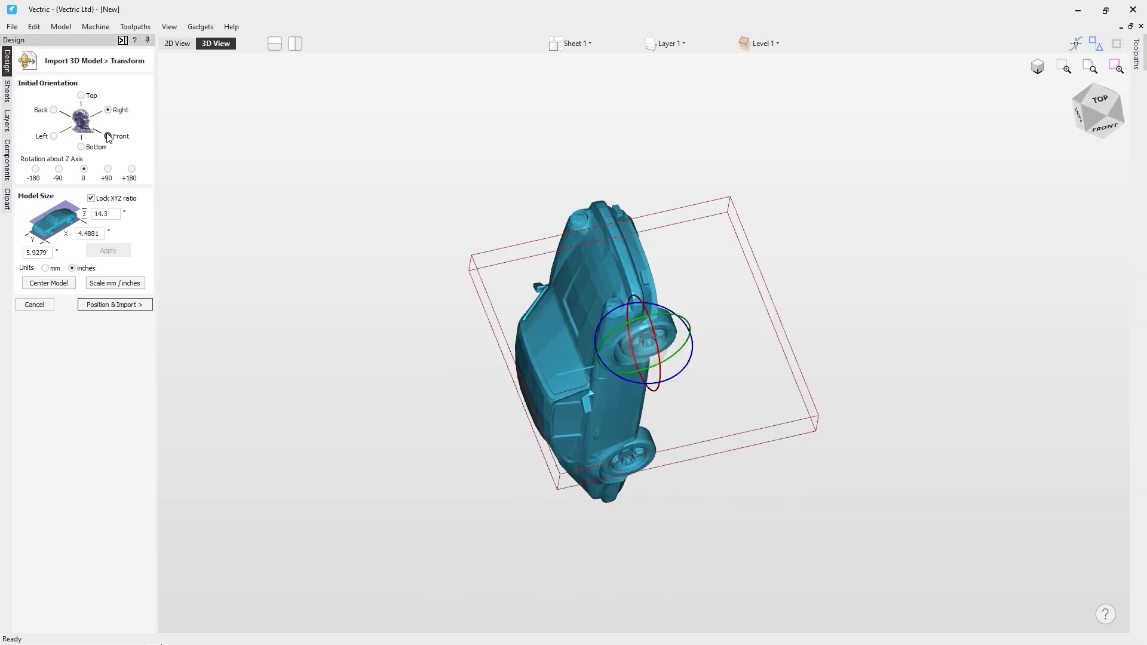
click(107, 136)
click(80, 147)
click(54, 136)
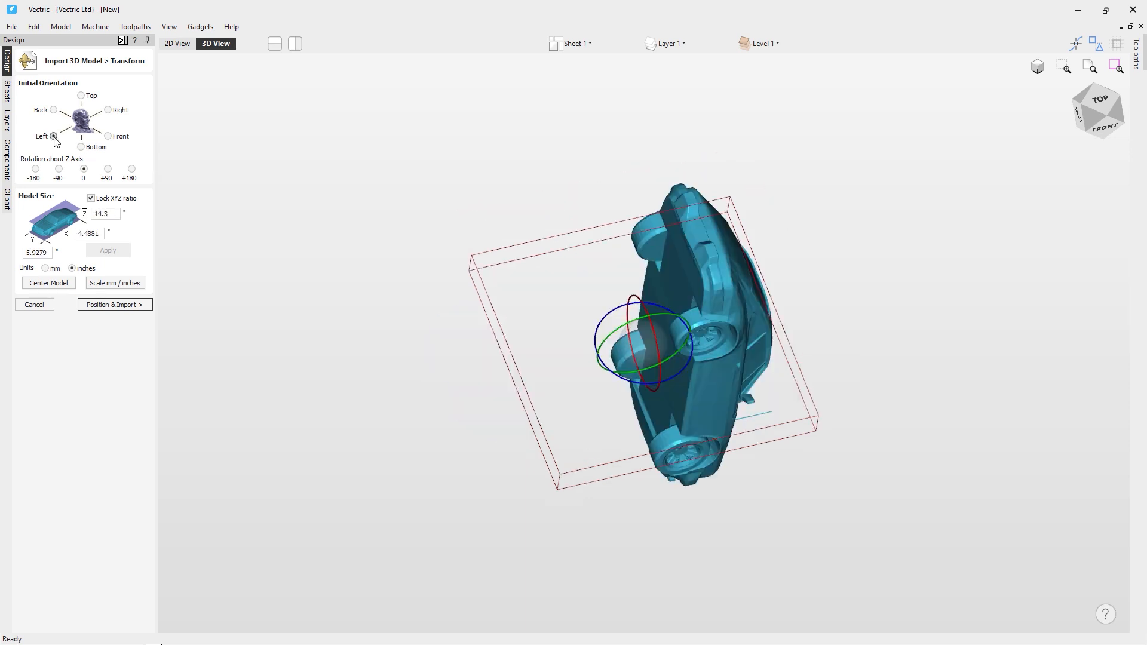
click(53, 110)
click(81, 95)
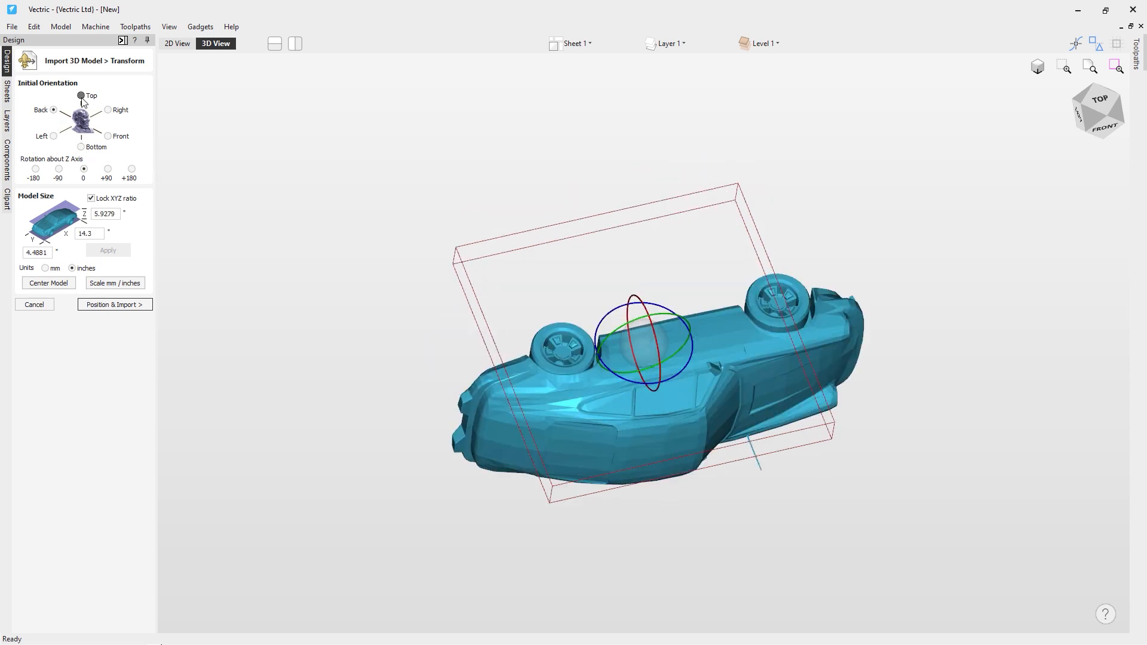
Set the car's initial orientation to Bottom and inspect it against the material block from the side and above.
click(81, 147)
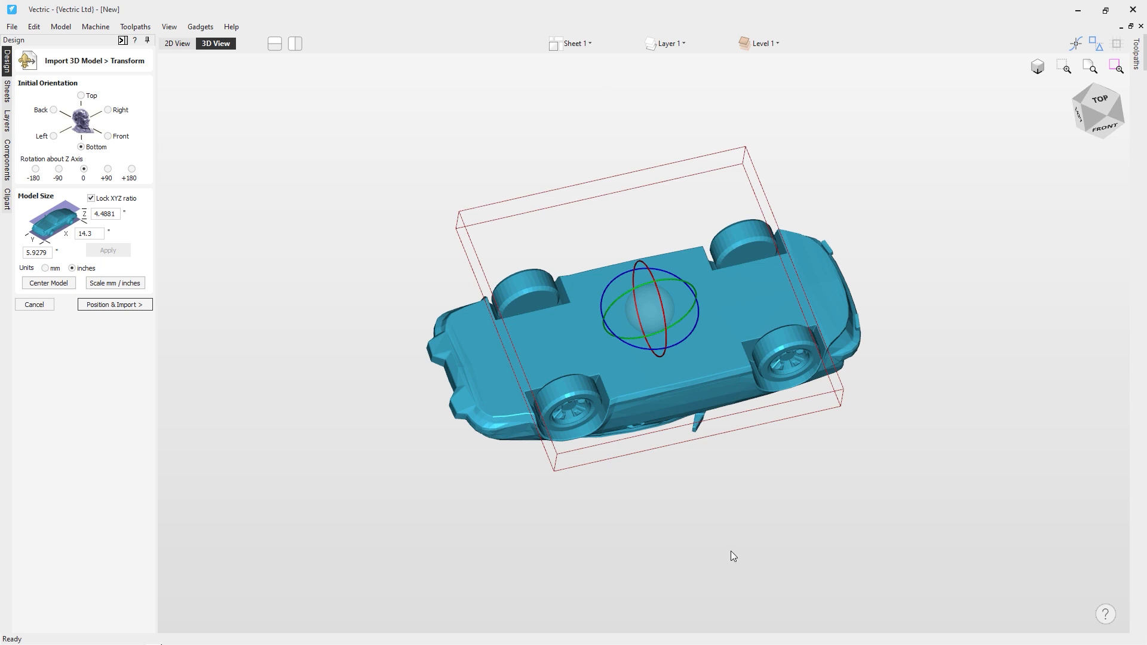
drag(733, 556, 690, 385)
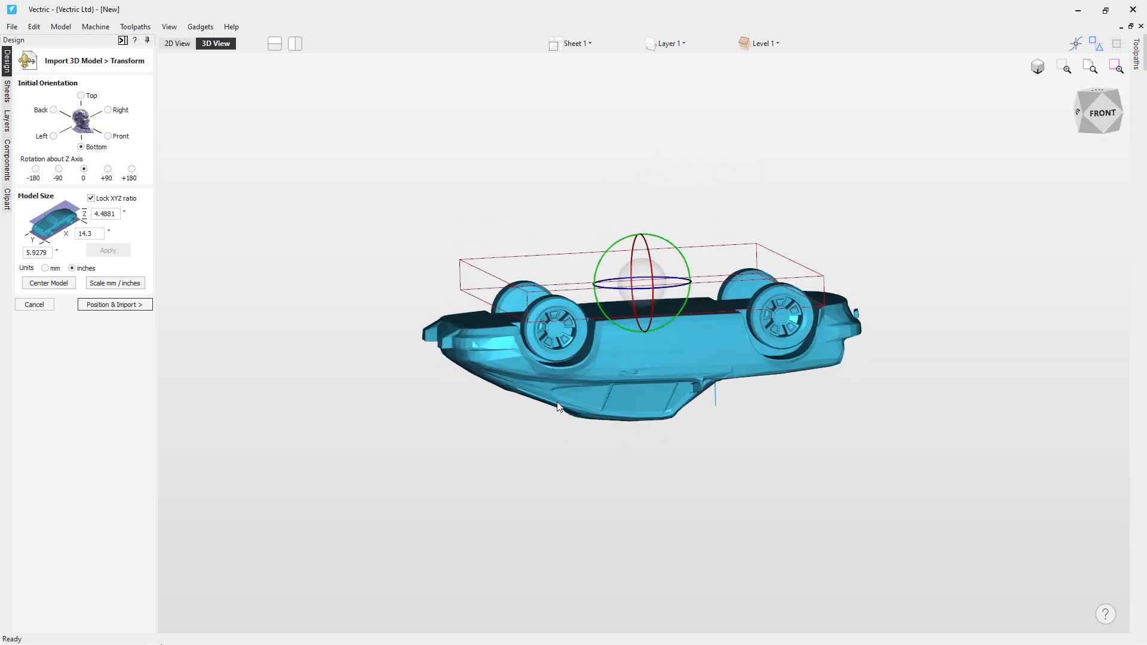
drag(556, 407, 548, 589)
drag(568, 245, 711, 268)
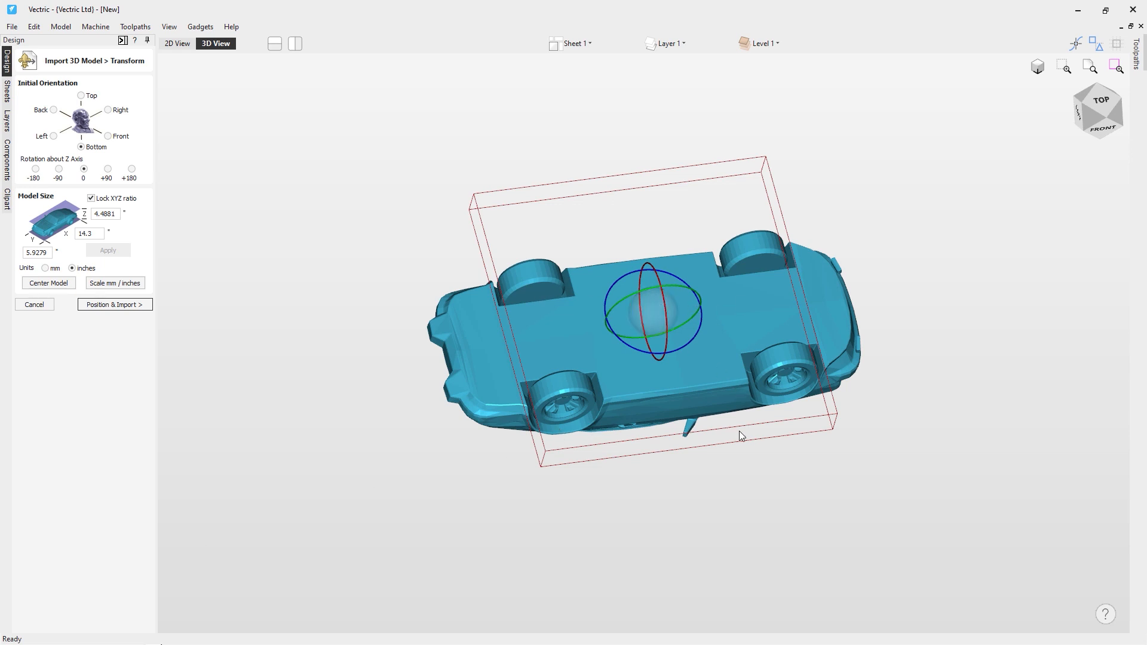
mouse_move(825, 471)
mouse_down()
mouse_move(805, 266)
mouse_move(814, 452)
mouse_up()
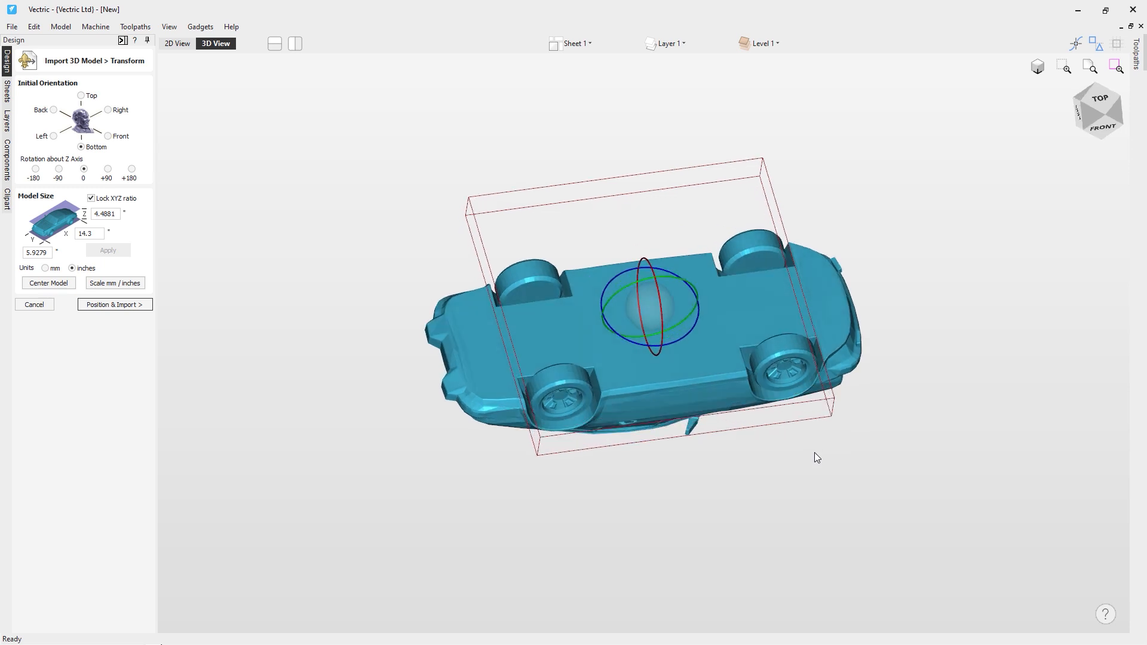
Switch the car's initial orientation to Top and on to Front, and examine the side profile against the material.
click(82, 96)
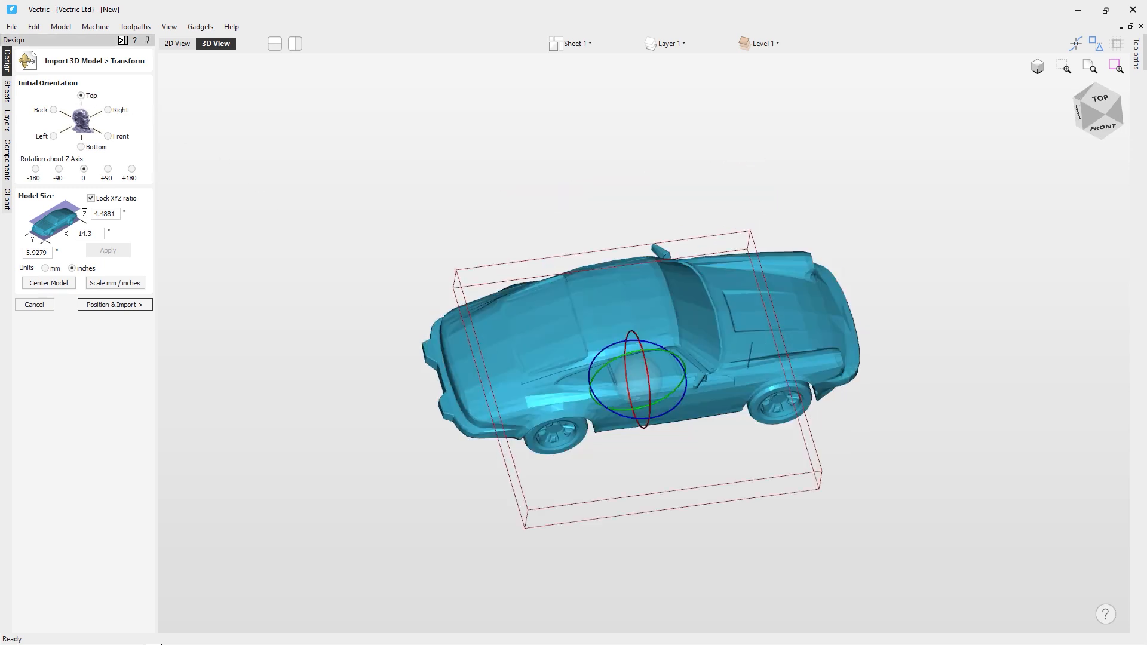
click(108, 137)
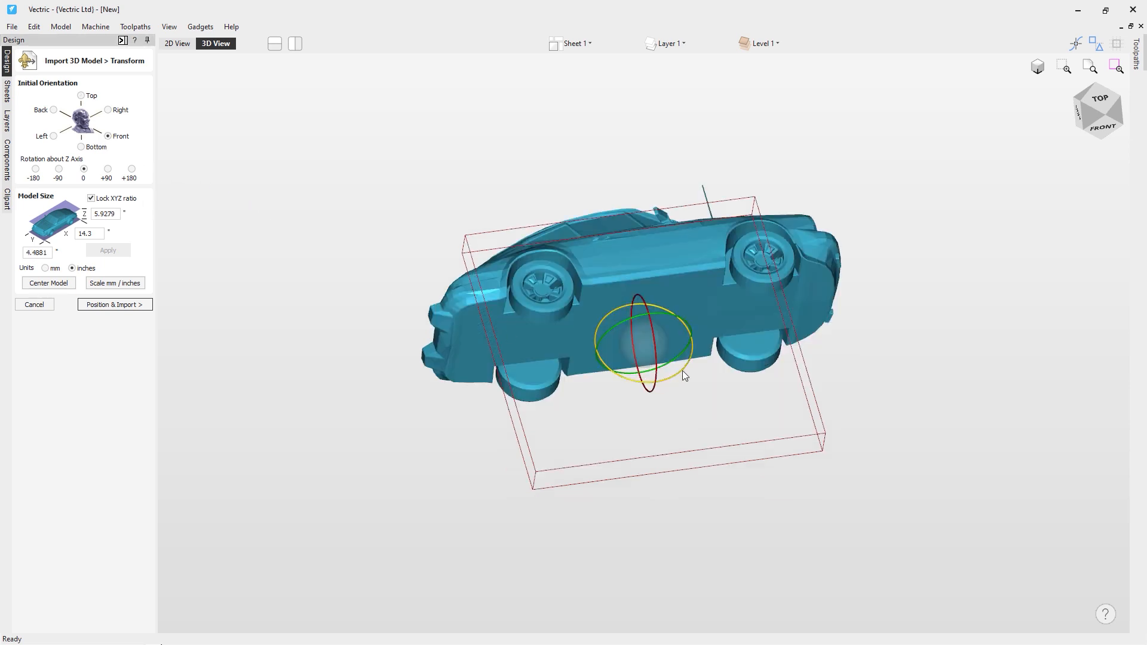
drag(697, 382, 714, 493)
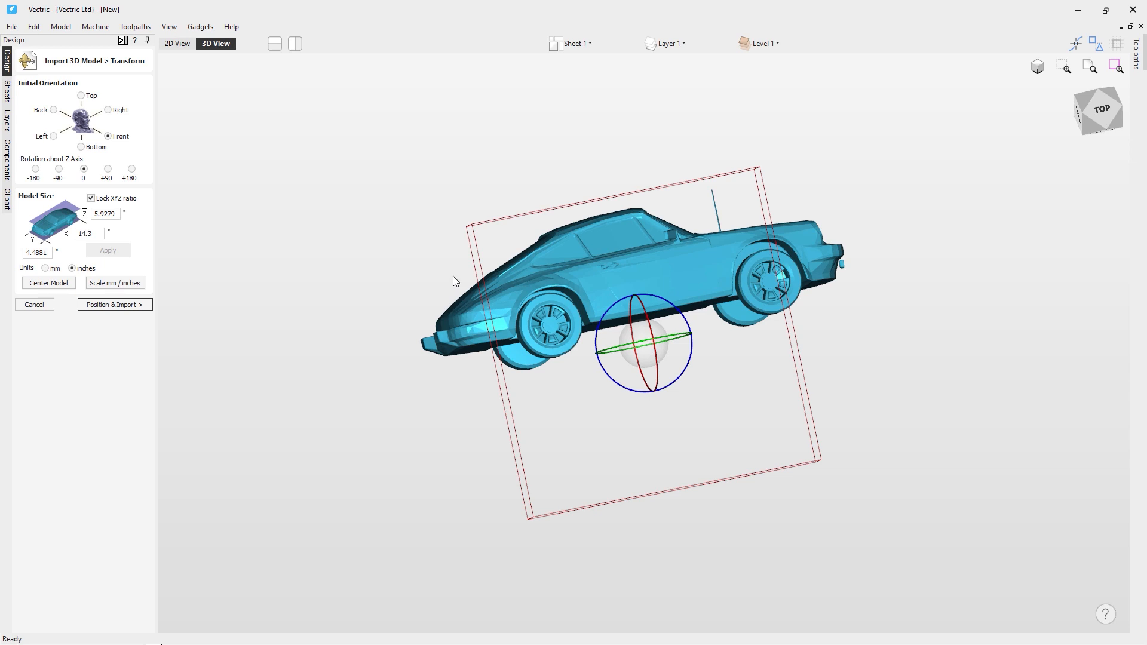
mouse_move(739, 366)
mouse_down()
mouse_move(768, 431)
mouse_move(821, 393)
mouse_move(1104, 321)
mouse_move(719, 376)
mouse_up()
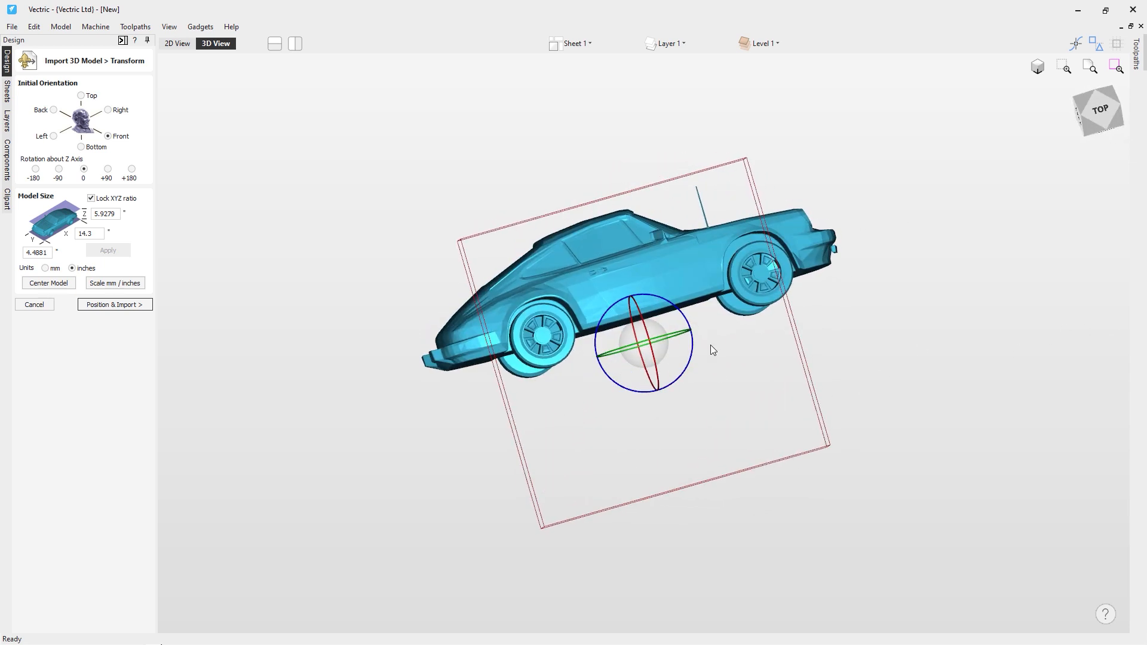
drag(608, 216, 636, 114)
drag(632, 335, 551, 292)
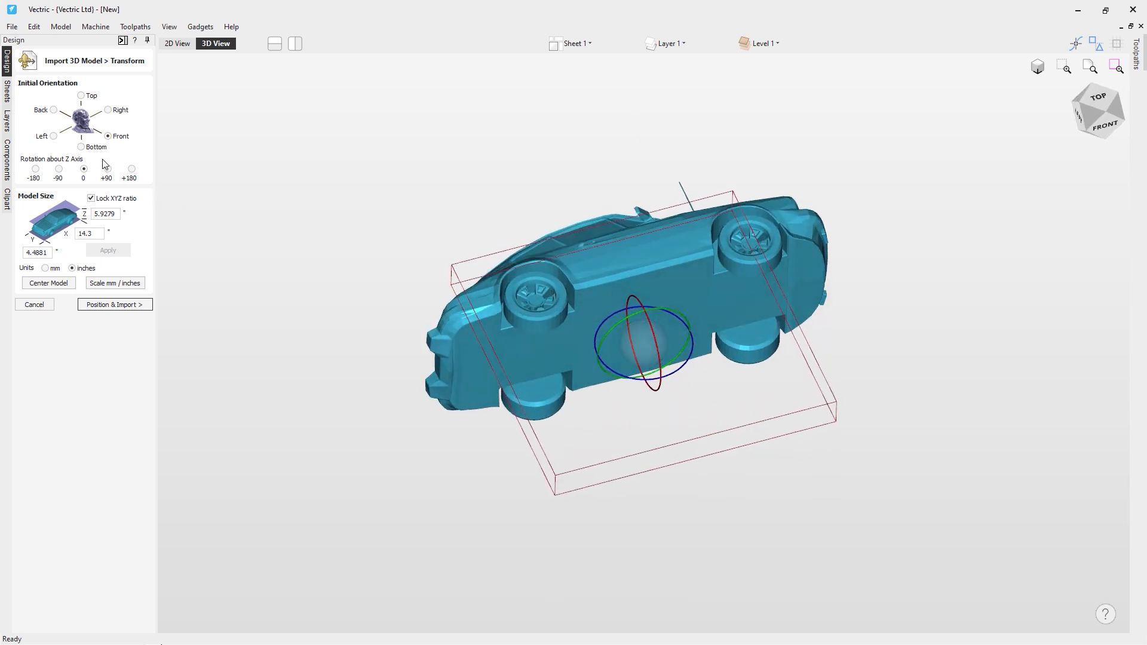
Compare the Top and Bottom orientations of the car and return it to Front.
click(81, 95)
click(81, 147)
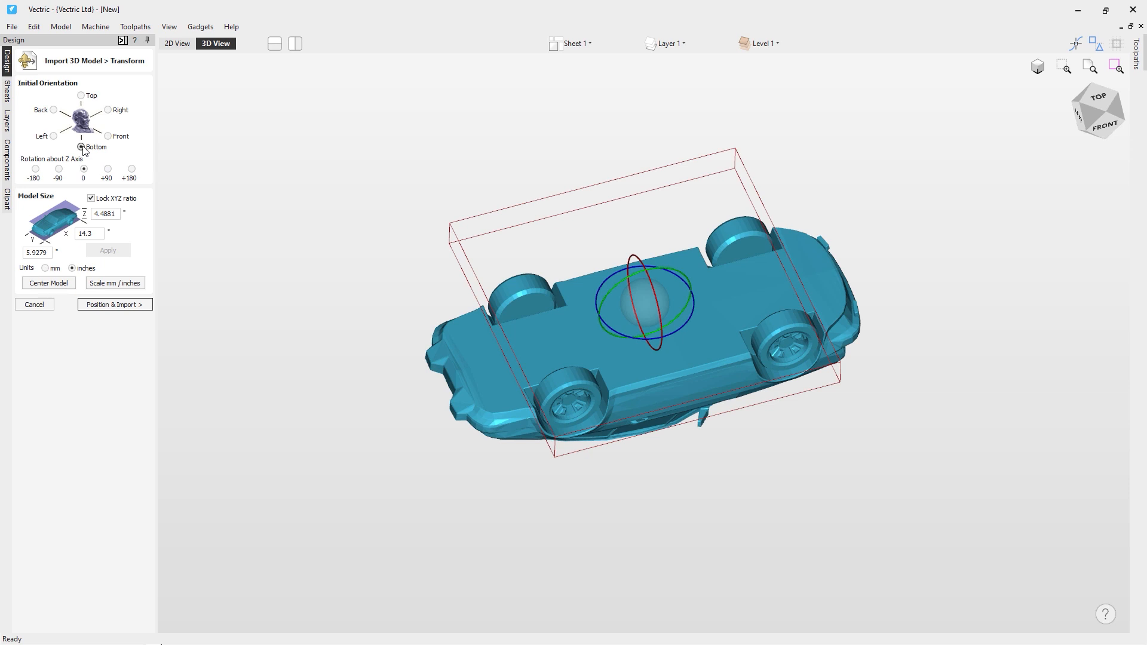
click(108, 136)
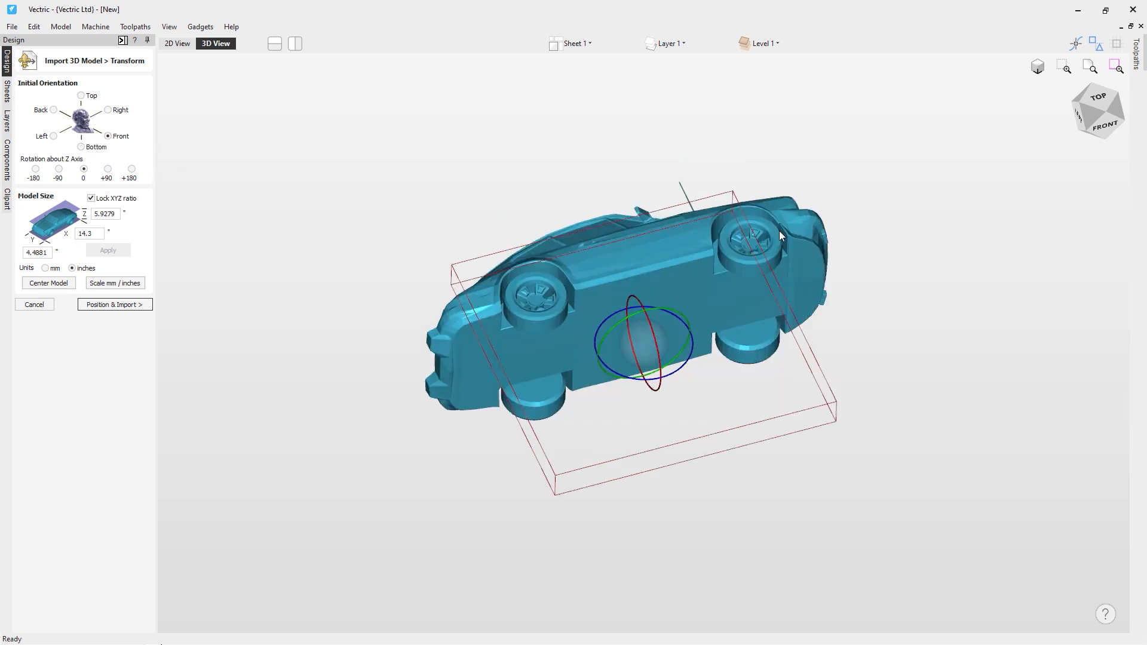
Rotate the car freely with the rotation gizmo to fine-tune its angle relative to the material block.
drag(709, 350, 722, 380)
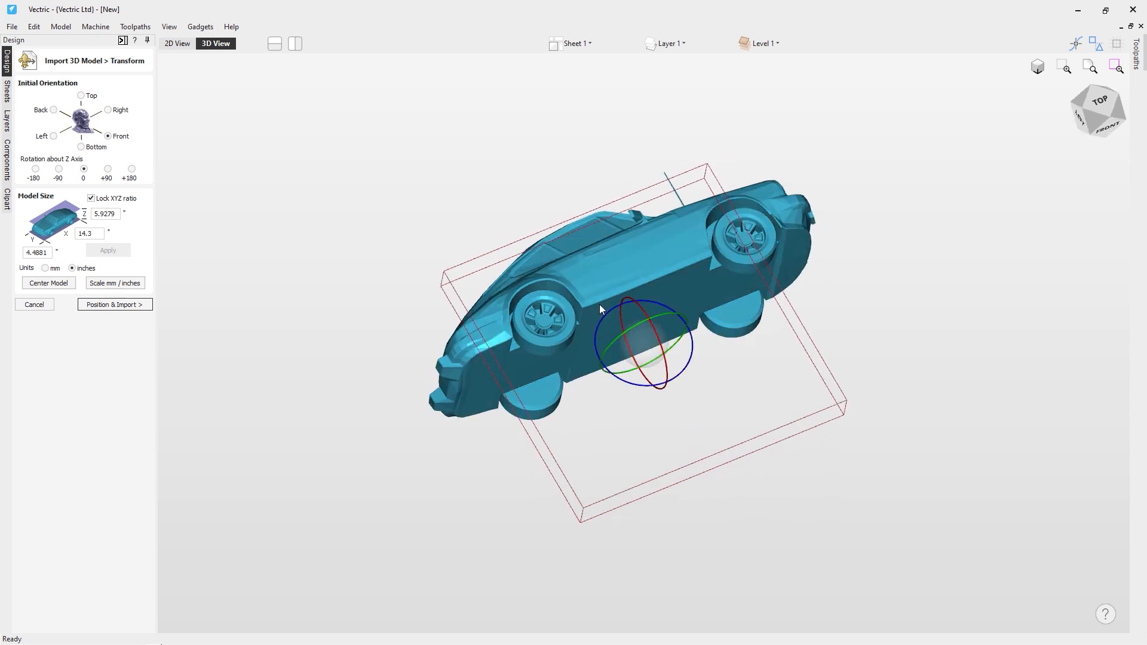
drag(644, 313, 607, 352)
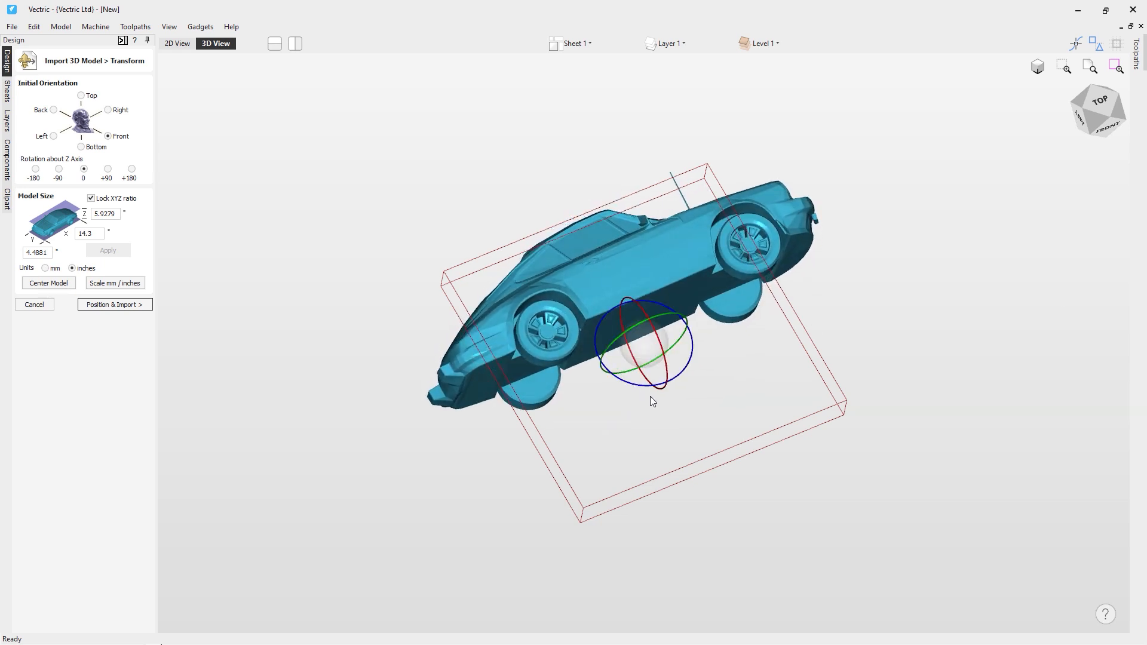
mouse_move(636, 387)
mouse_down()
mouse_move(665, 392)
mouse_move(1083, 294)
mouse_move(1139, 249)
mouse_move(662, 369)
mouse_move(539, 350)
mouse_move(630, 386)
mouse_up()
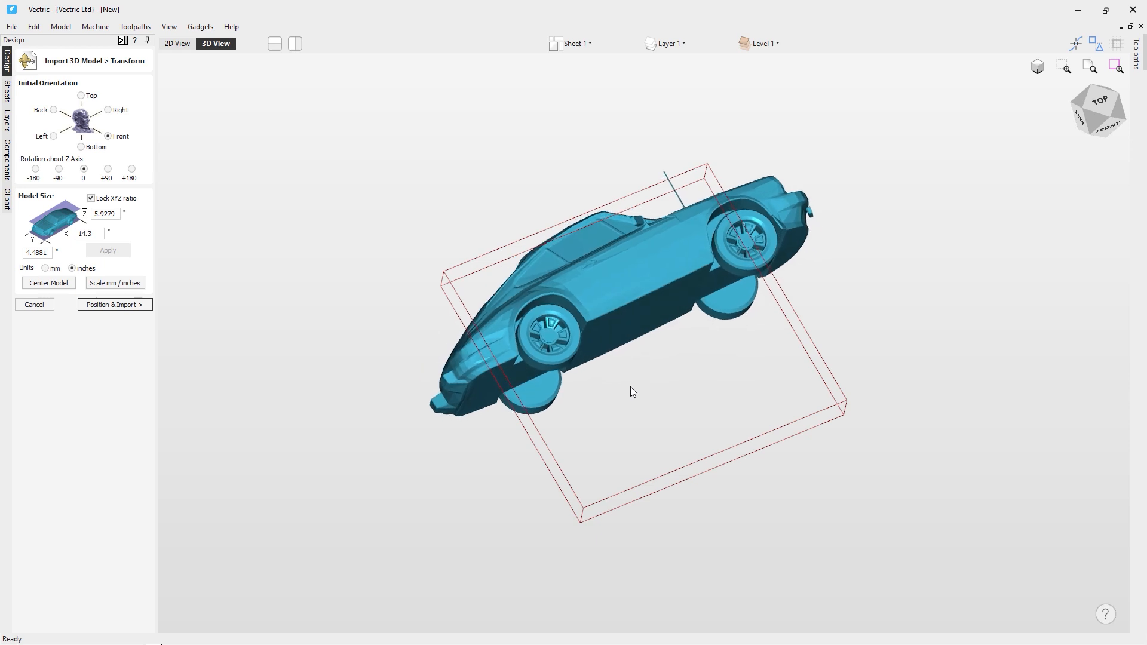
drag(718, 516, 514, 303)
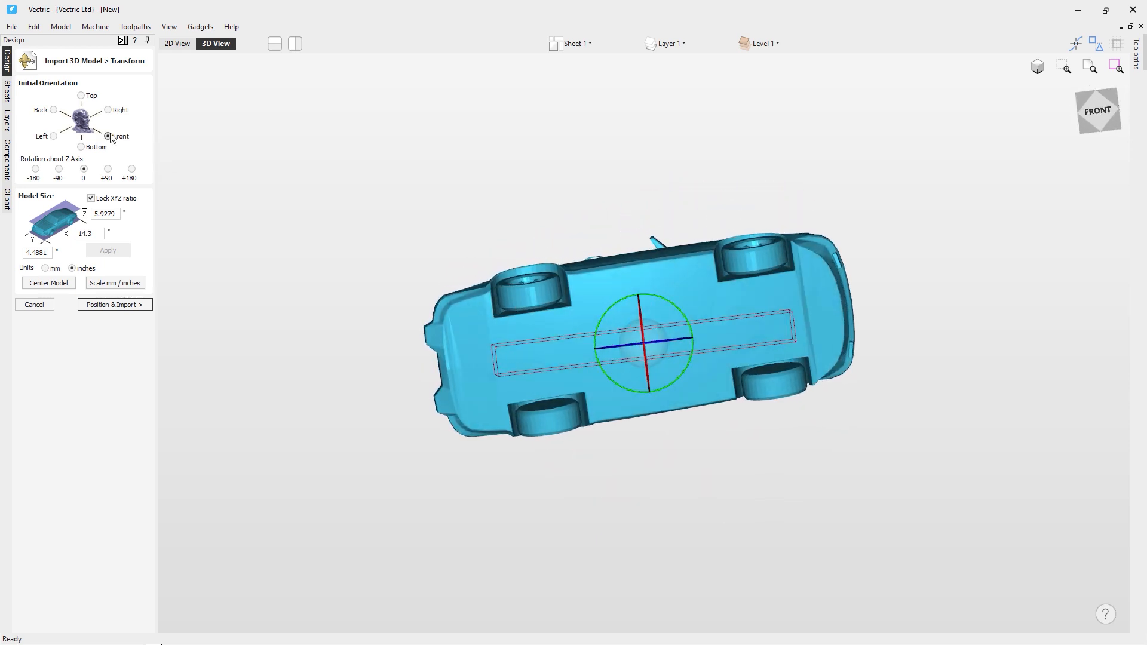
Reset the manually rotated car by choosing the Top orientation and reapplying Front.
click(81, 96)
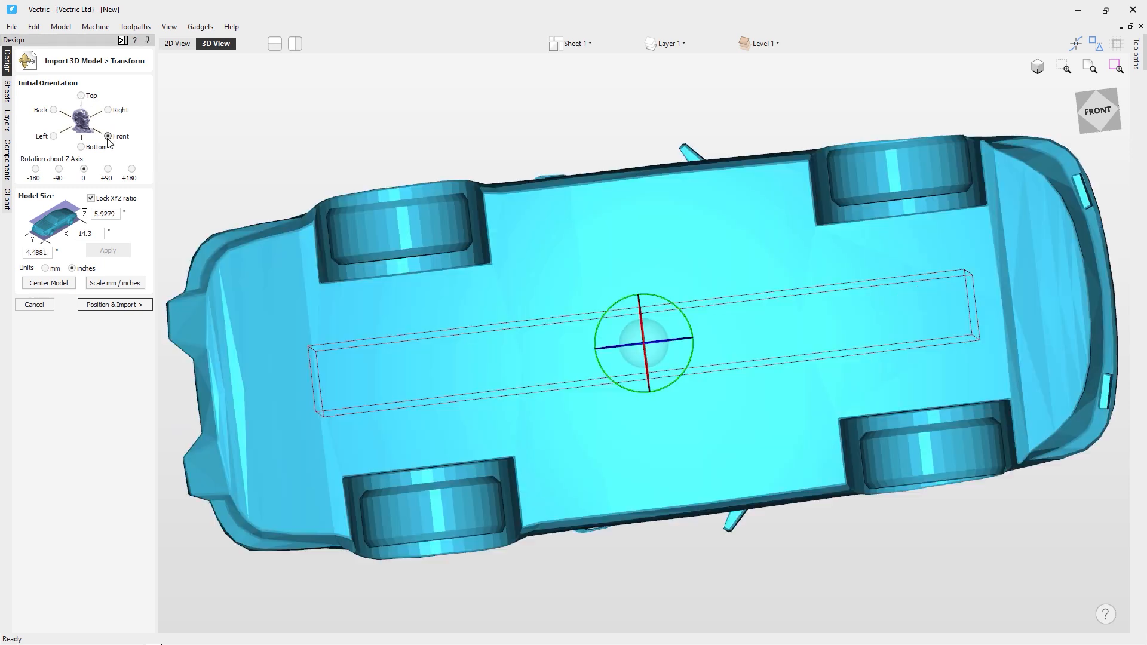
click(108, 136)
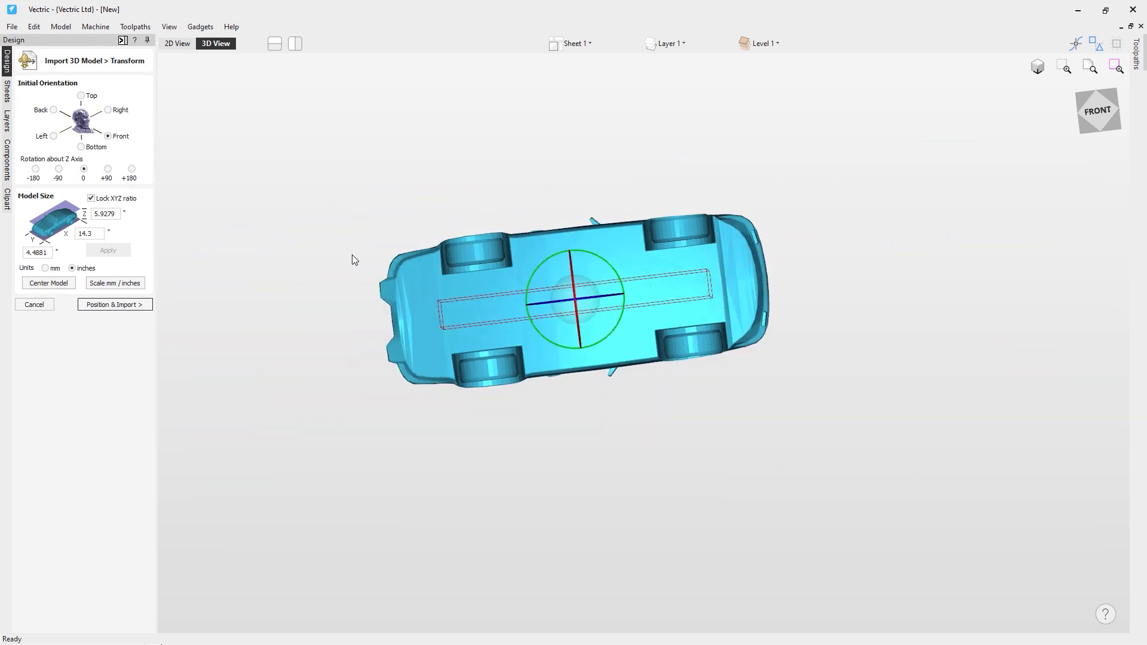
drag(553, 156, 672, 405)
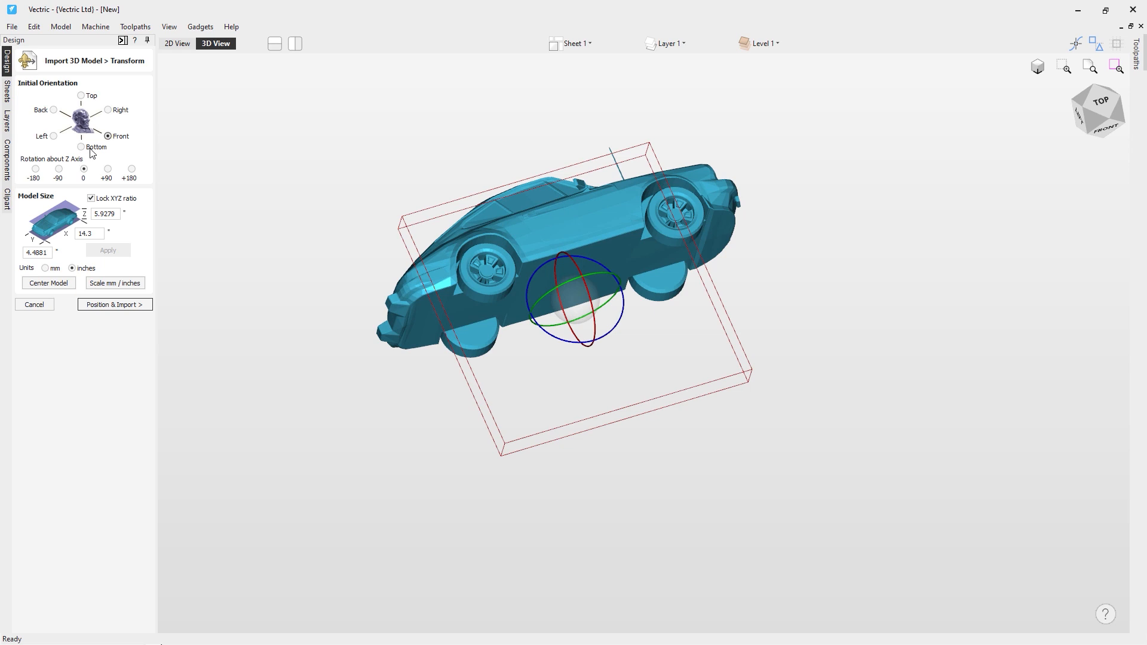
drag(635, 310, 550, 207)
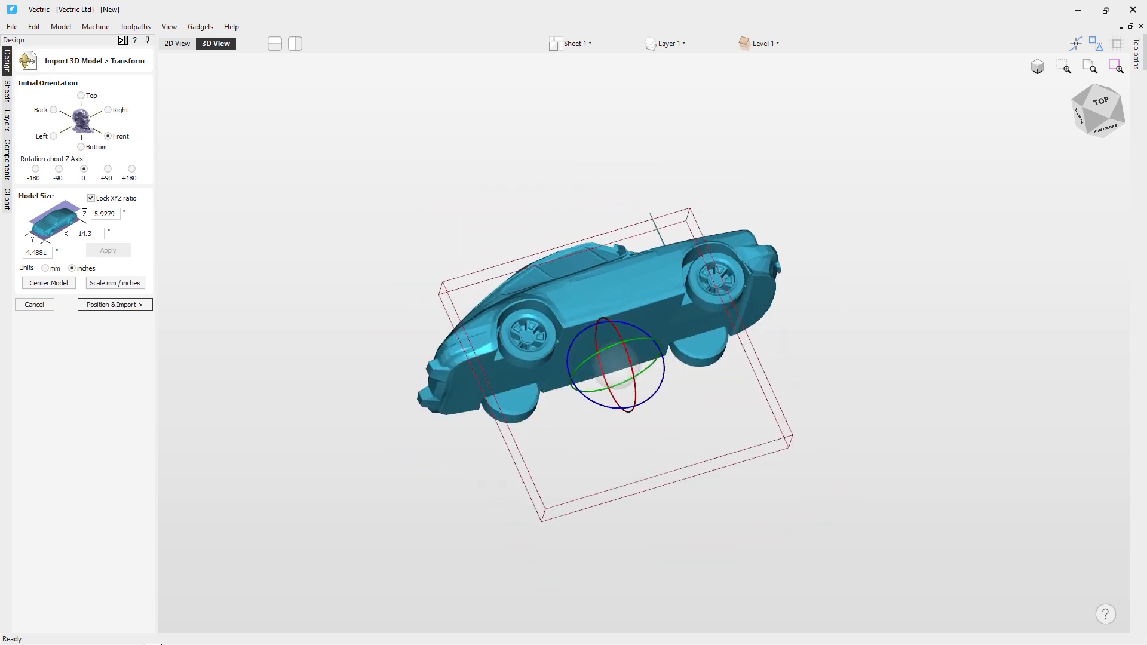
Try rotating the car about the Z axis by -180, -90, +90 and +180 degrees and return it to 0.
click(35, 169)
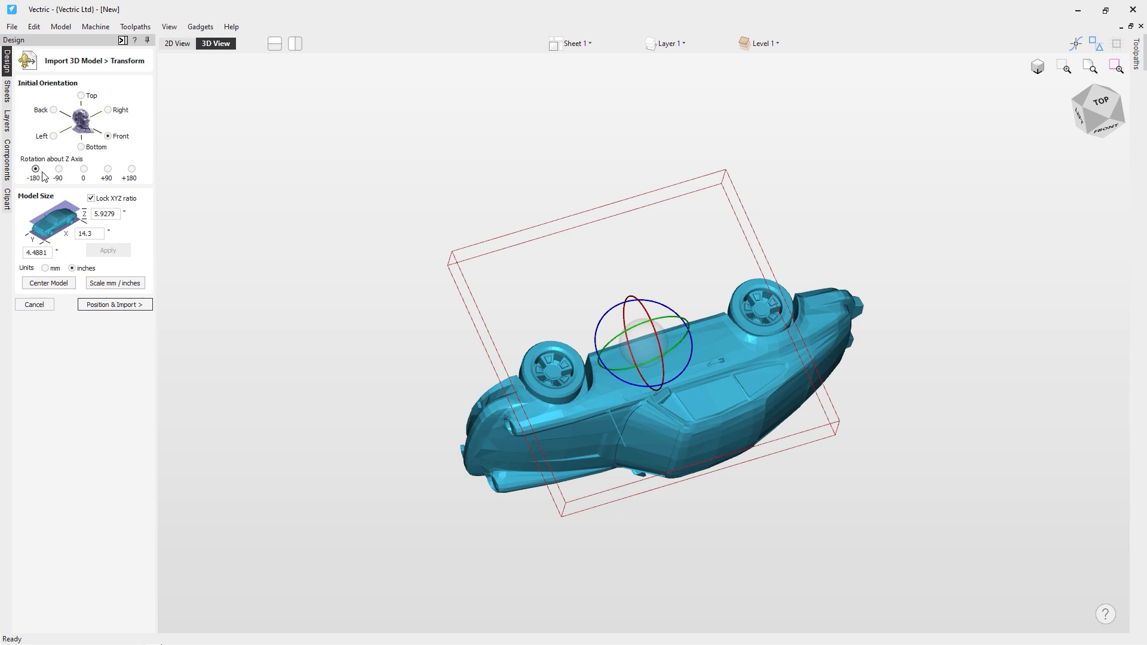
click(60, 172)
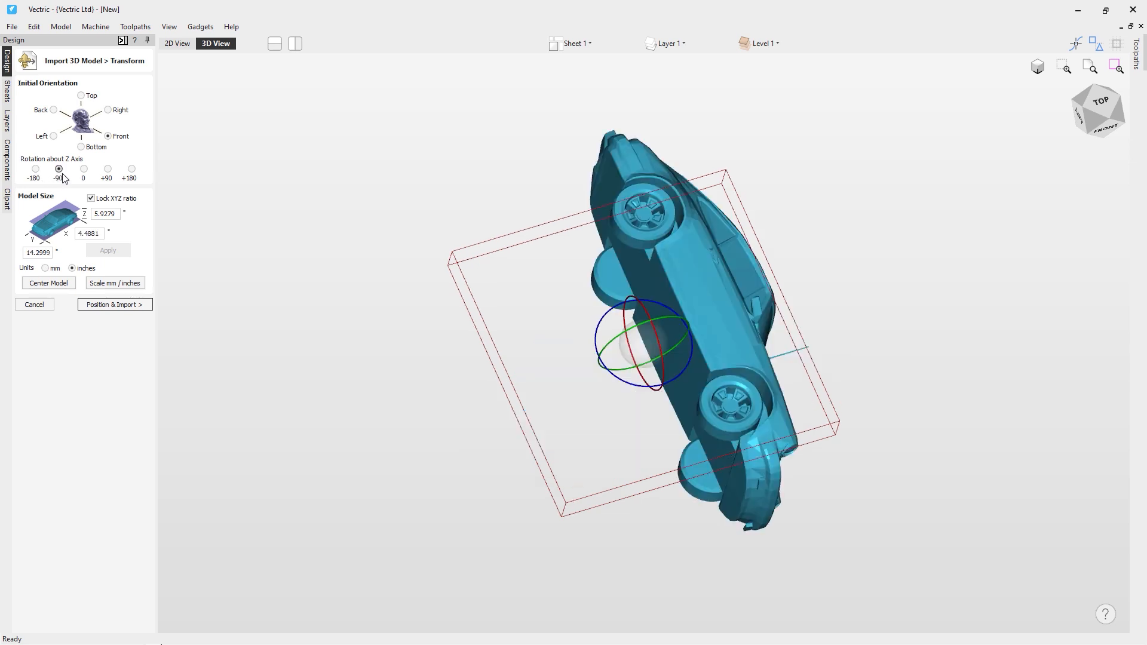
click(107, 171)
click(131, 170)
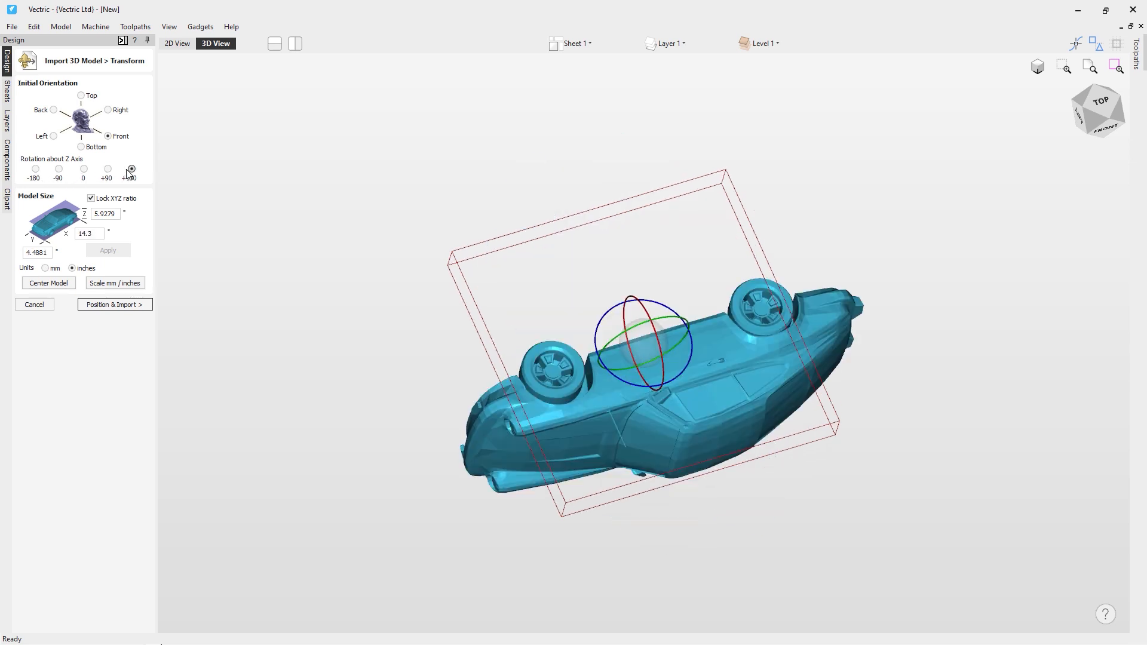
click(83, 169)
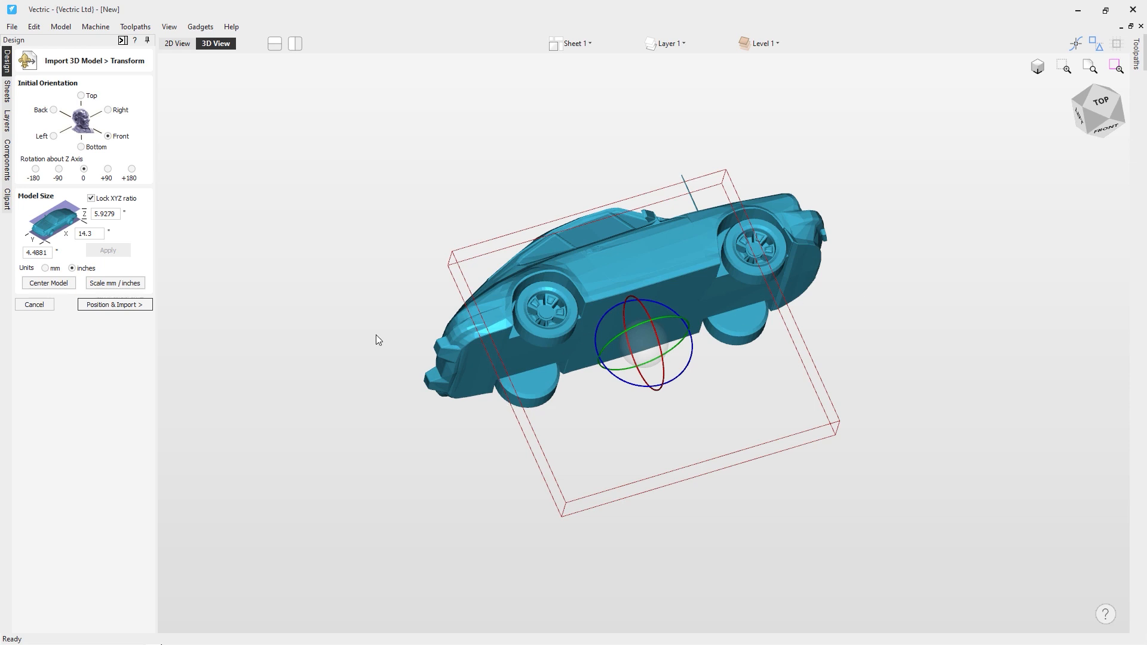
Set the car's X size to 9 inches with the XYZ ratio locked and apply it.
double_click(99, 234)
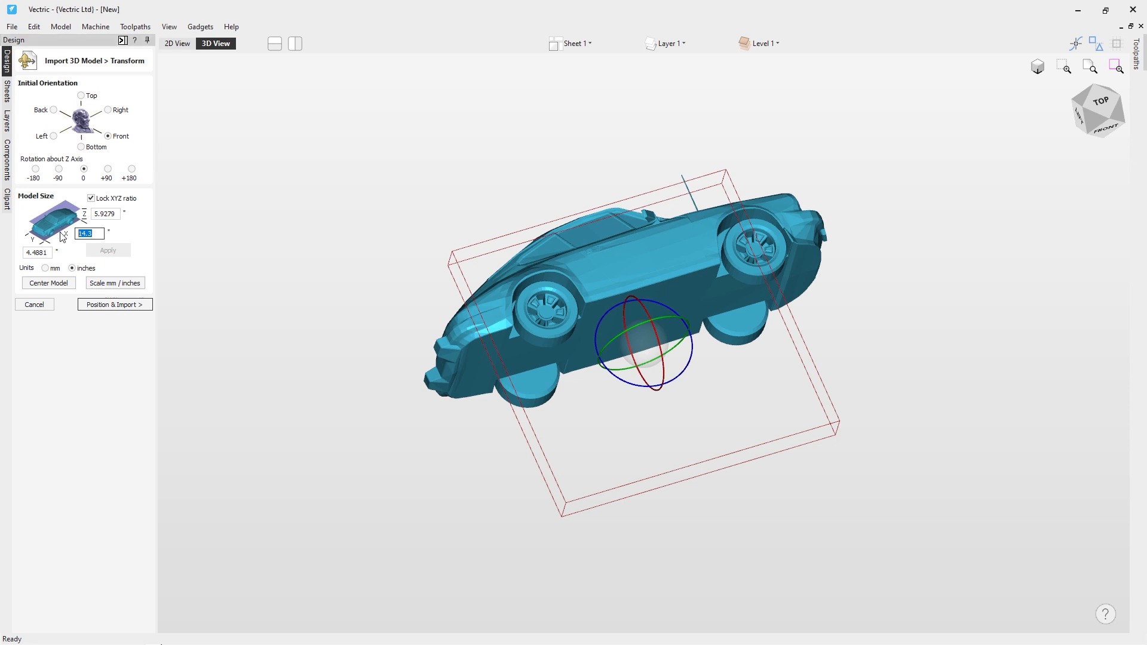
text(9)
click(108, 250)
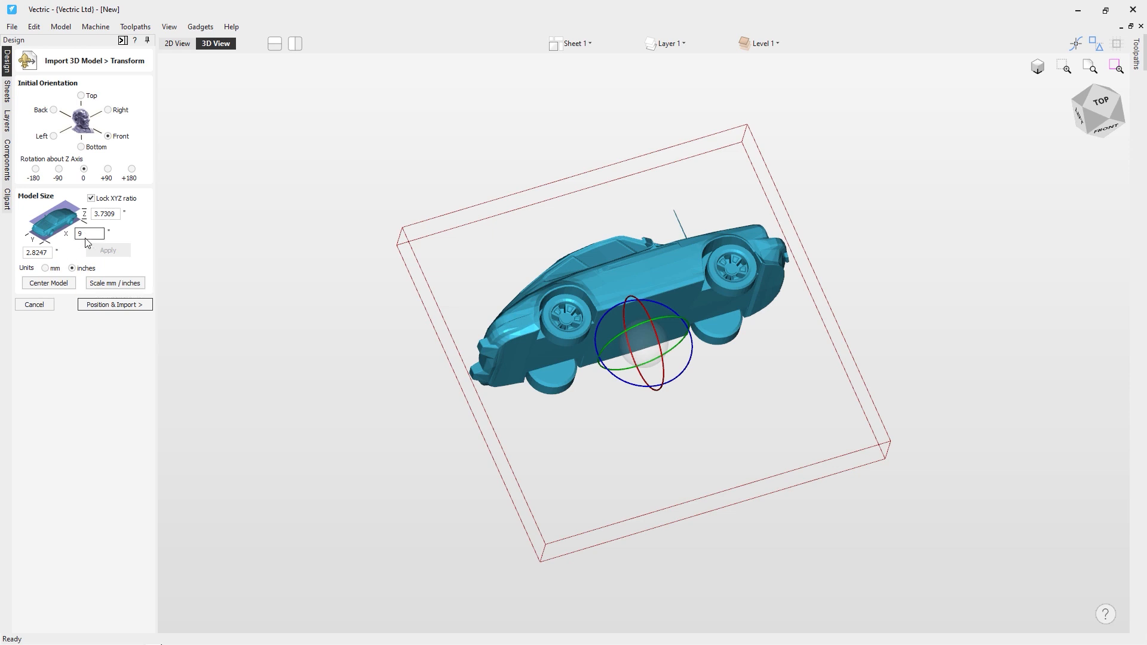
Unlock the XYZ ratio and apply an X size of 4 inches to squash the car along X only.
click(91, 198)
click(91, 198)
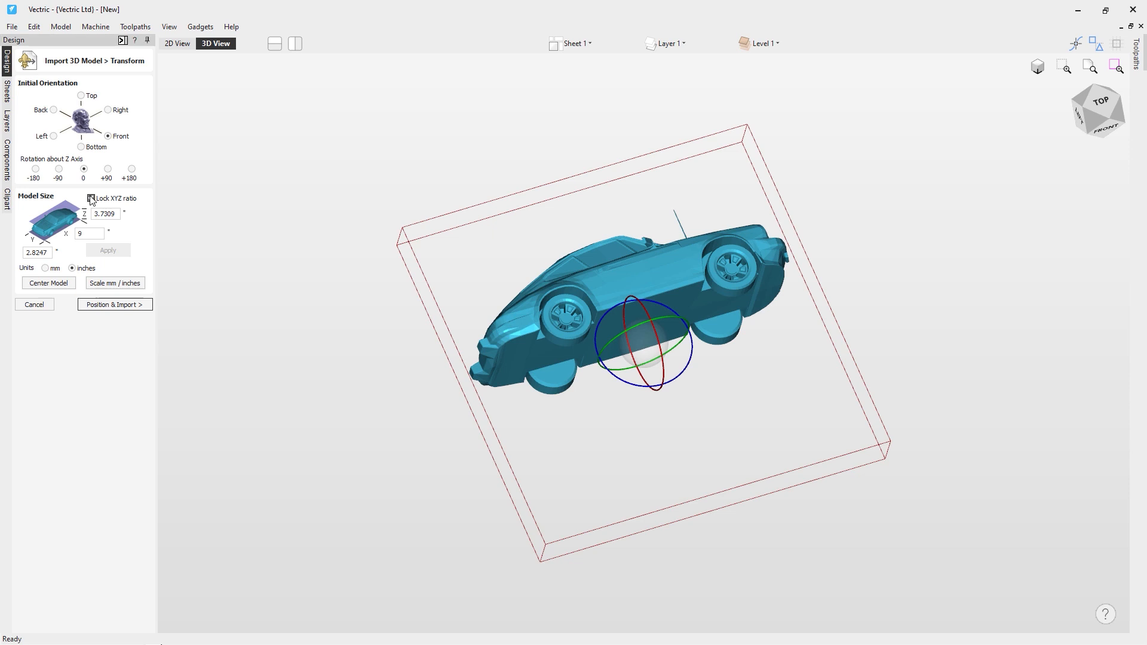
double_click(91, 233)
text(4)
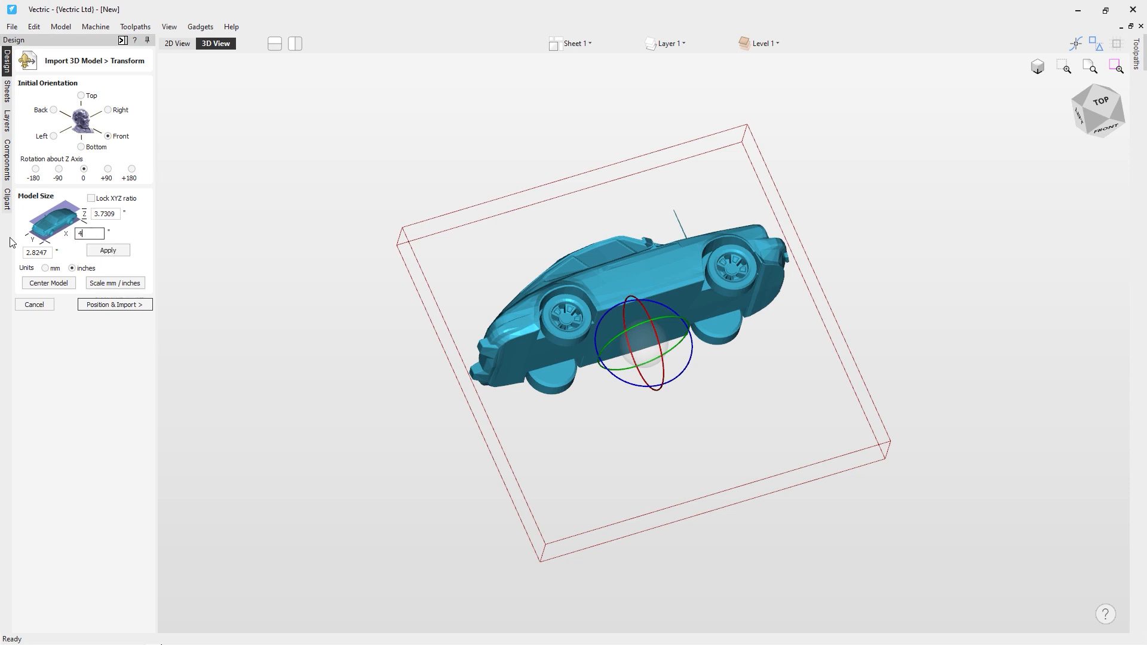
click(108, 251)
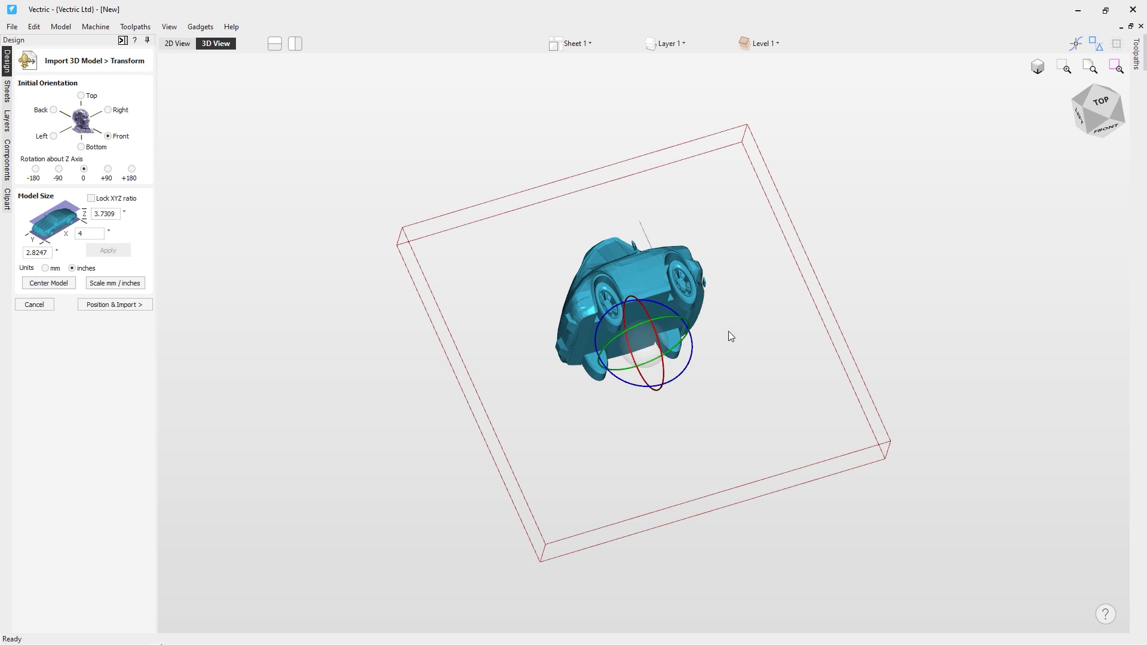
drag(726, 332, 717, 421)
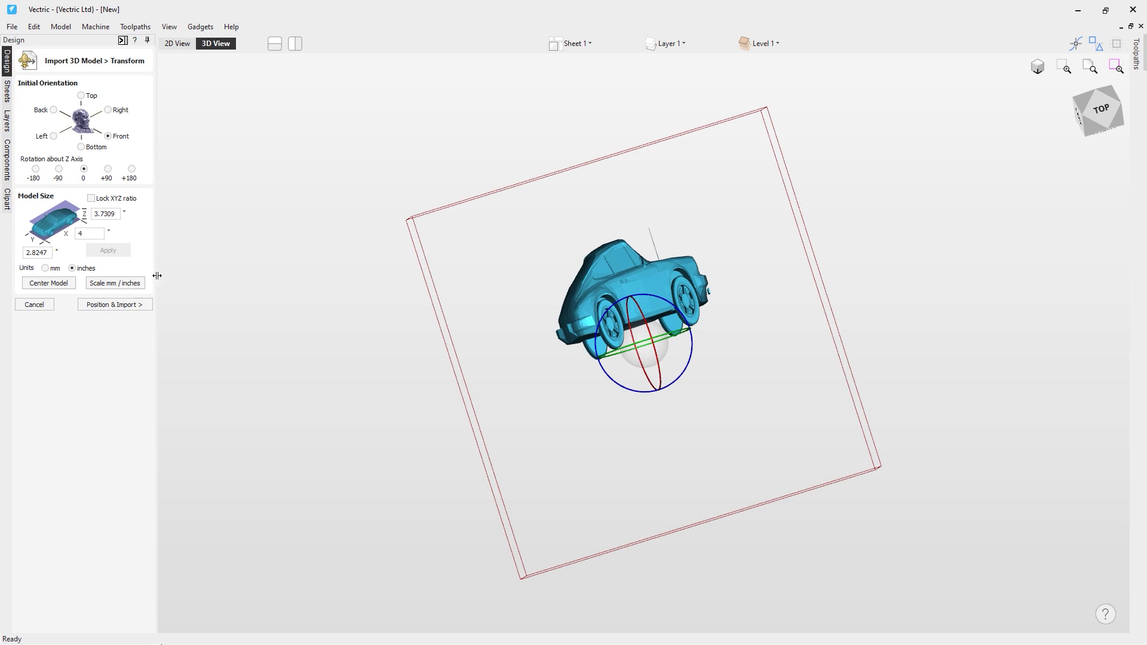
Restore the car's X size to 9 inches, apply it, and lock the XYZ ratio again.
double_click(83, 233)
text(9)
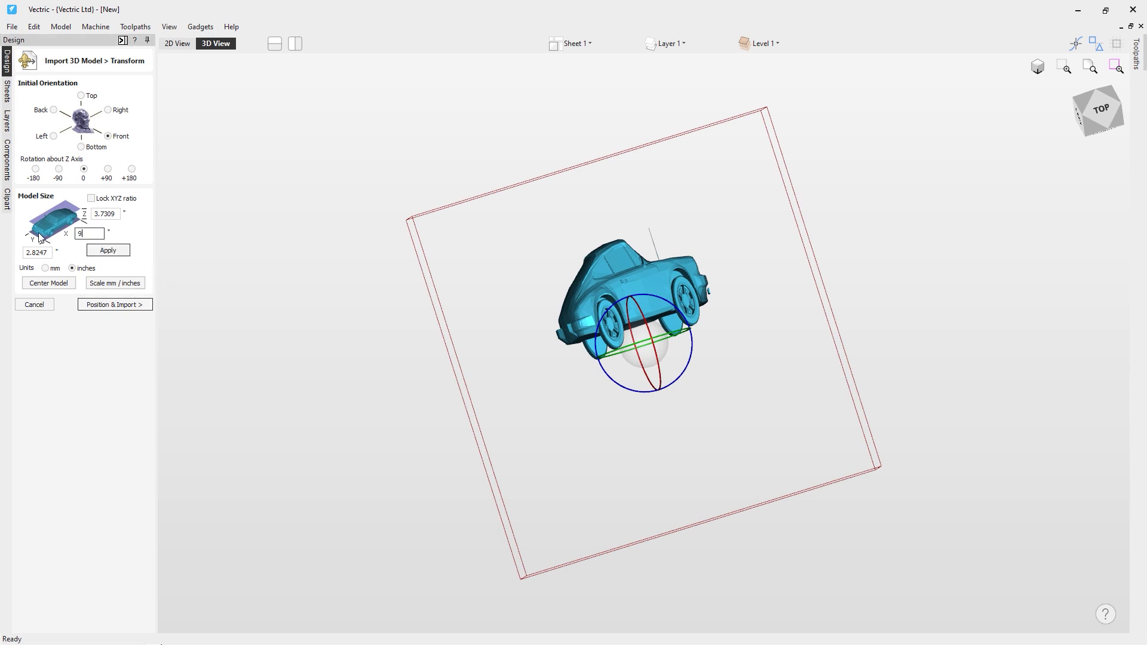
click(97, 251)
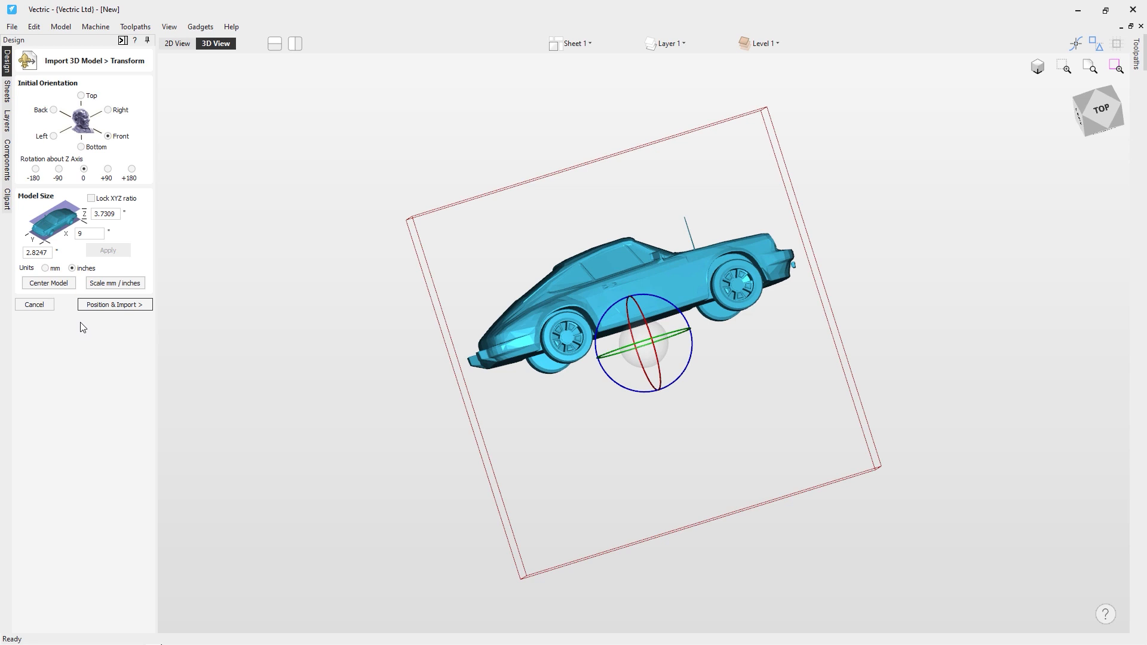
click(91, 198)
Try mm as the model units, return to inches, and center the car in the material block.
click(58, 269)
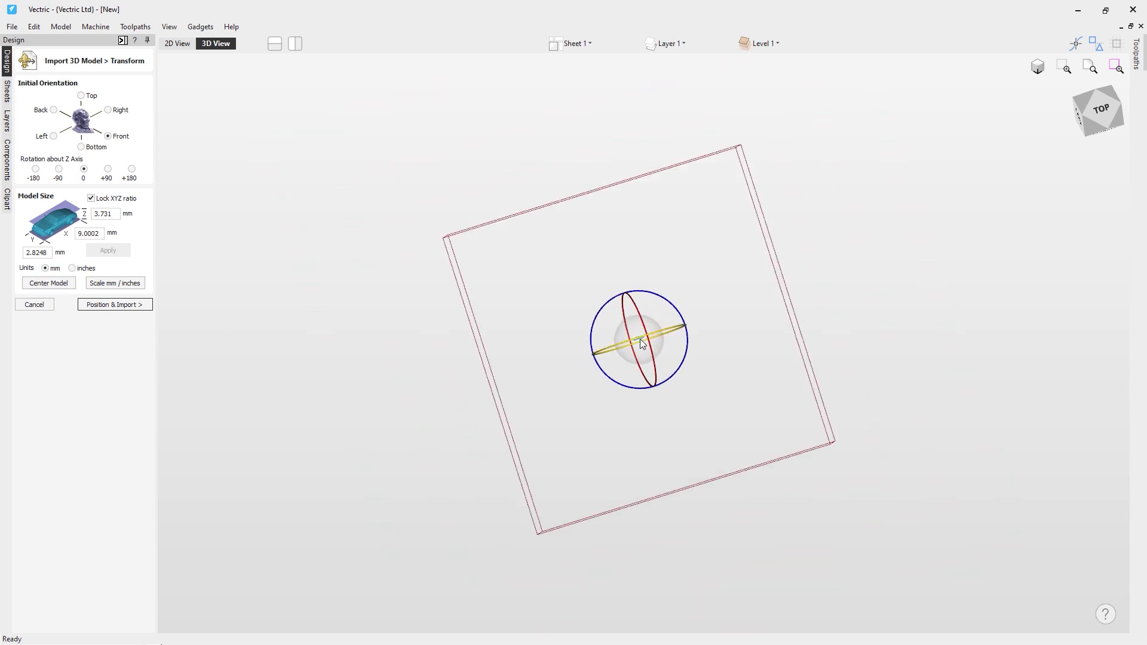
click(73, 269)
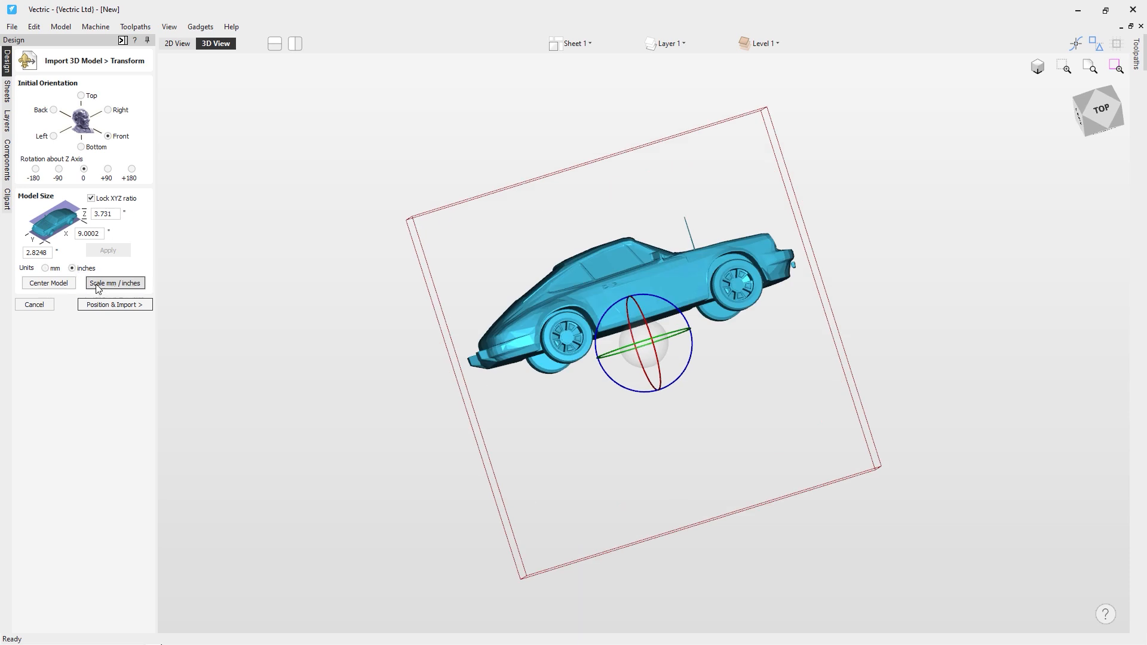
click(66, 284)
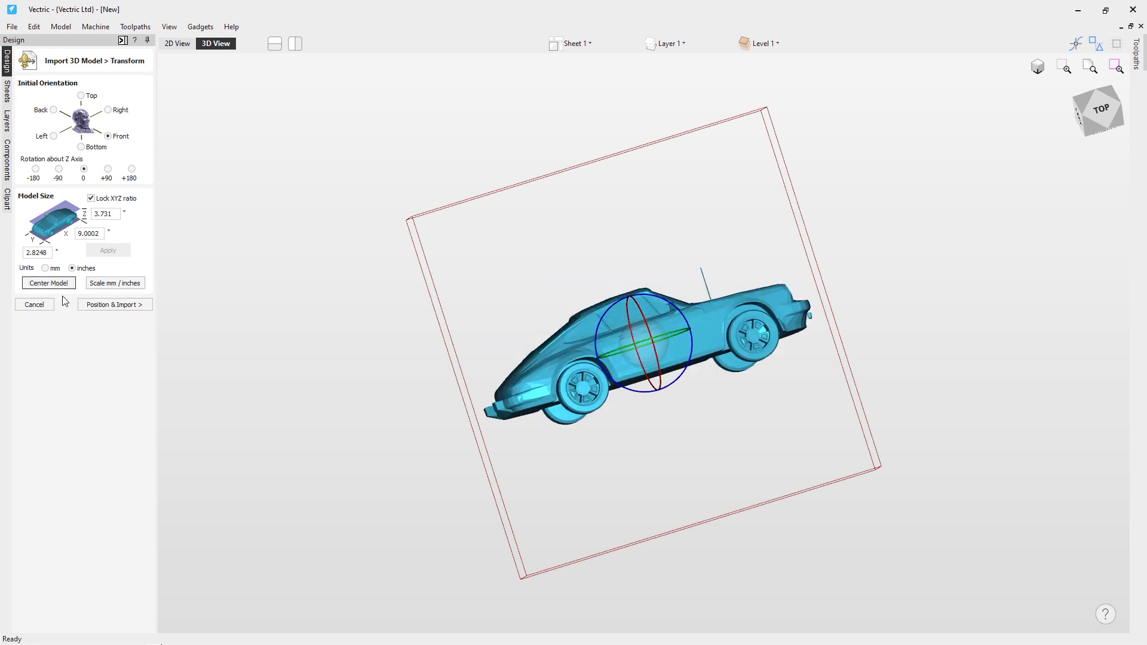
Try the mm / inches scaling on the car, shrinking it and scaling it back up.
click(129, 287)
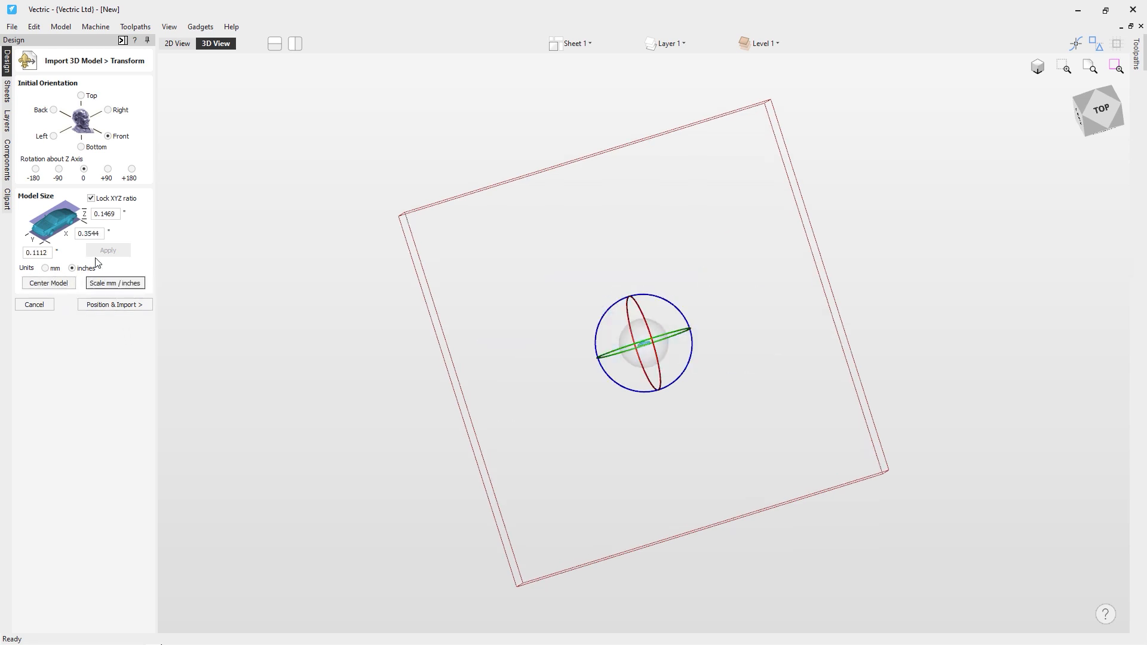
click(103, 236)
drag(104, 235, 78, 235)
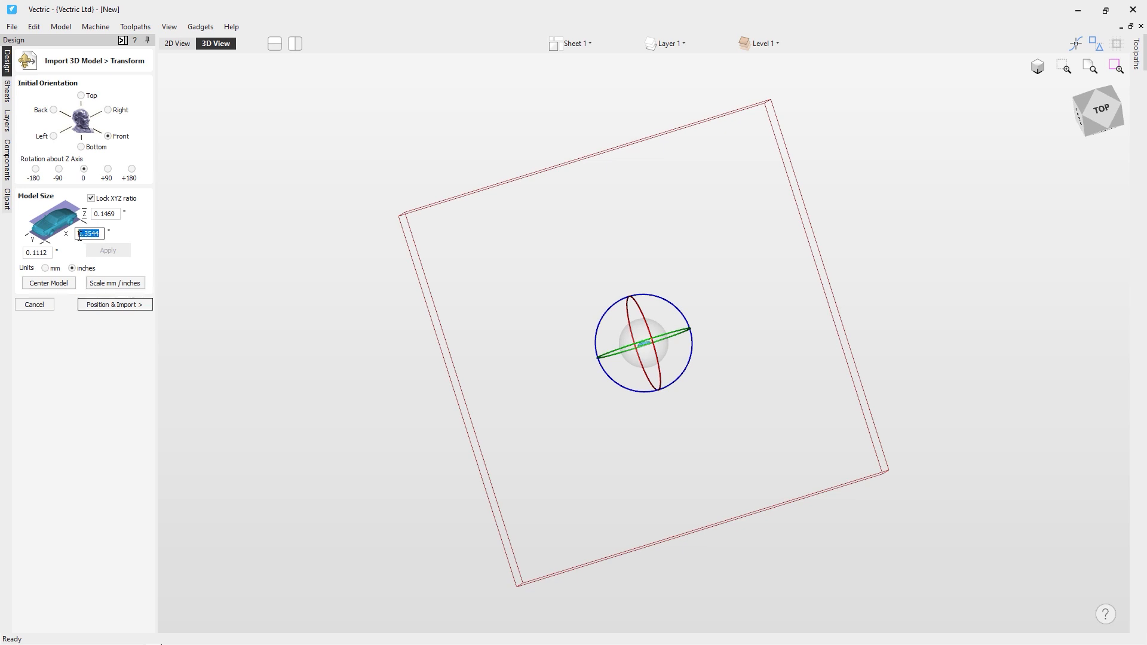
click(101, 235)
click(116, 283)
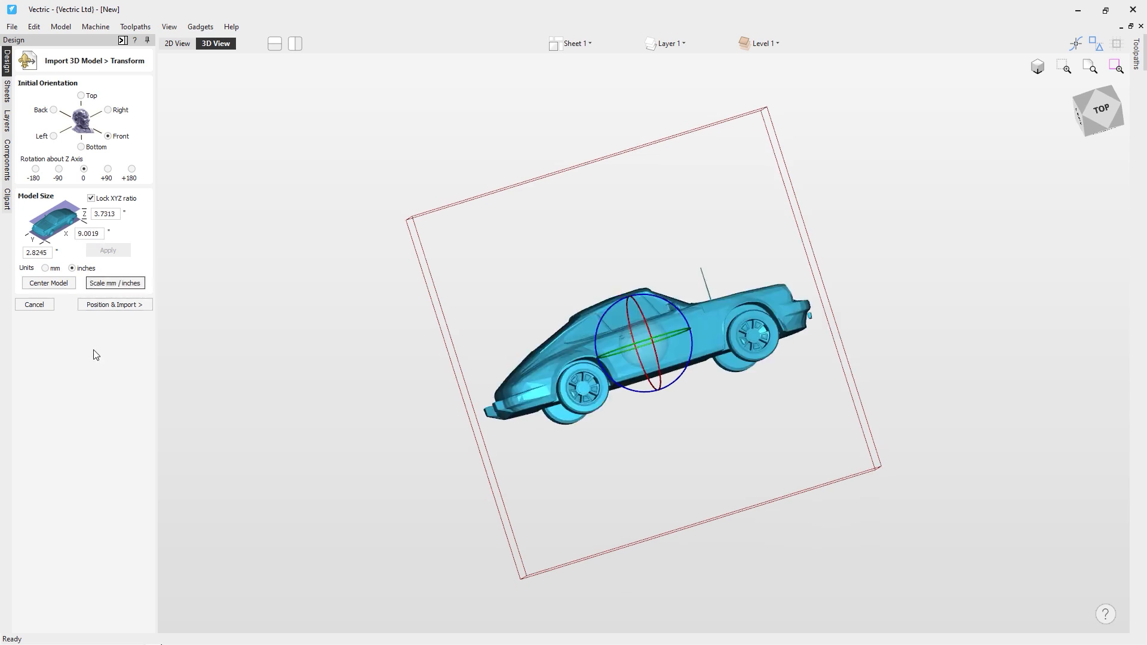
Continue to the Position stage, try a depth below top of 2.5746 for the modeling plane, and return it to 1.8657.
click(99, 236)
click(95, 306)
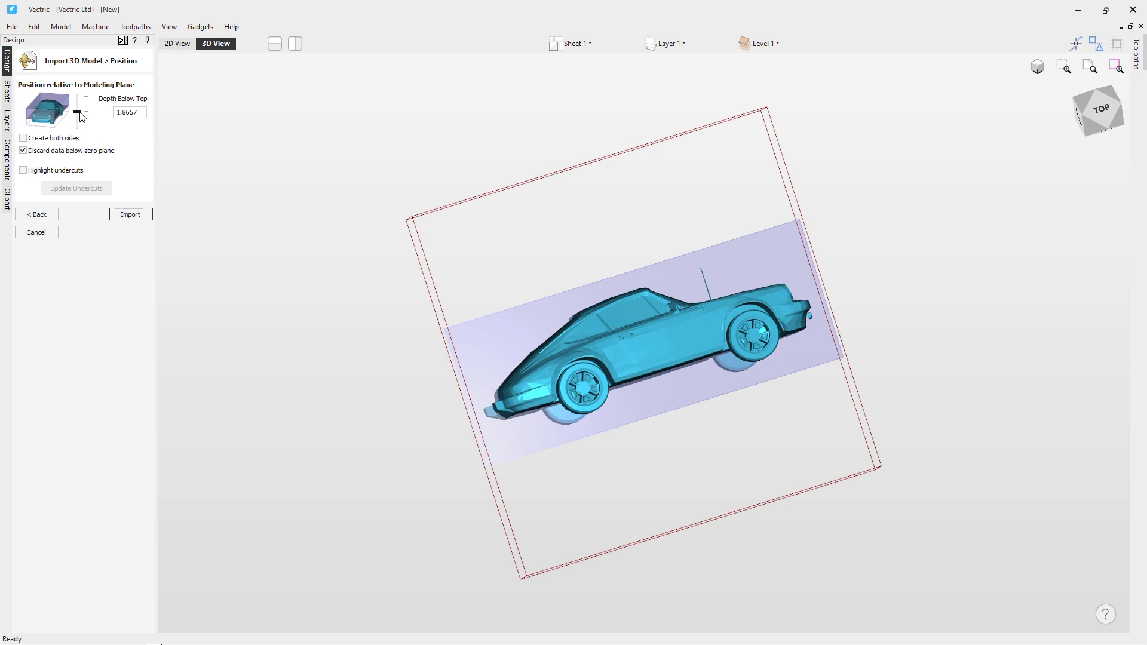
mouse_move(80, 113)
mouse_down()
mouse_move(79, 100)
mouse_move(79, 118)
mouse_up()
drag(686, 452, 602, 256)
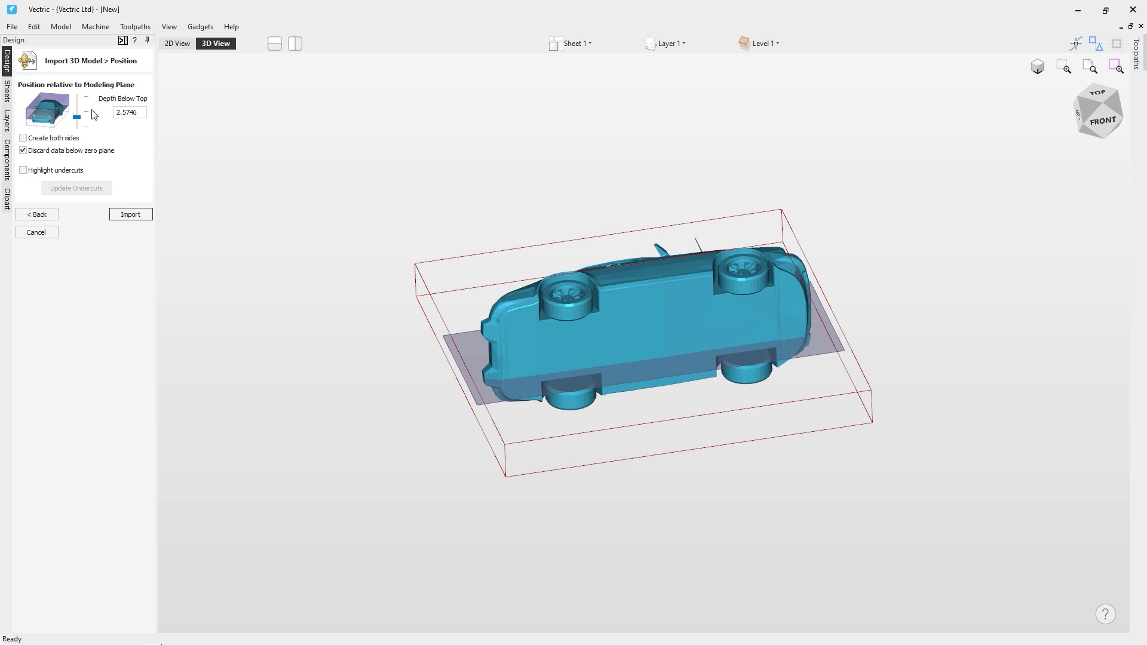
mouse_move(78, 118)
mouse_down()
mouse_move(80, 106)
mouse_move(87, 139)
mouse_move(87, 117)
mouse_up()
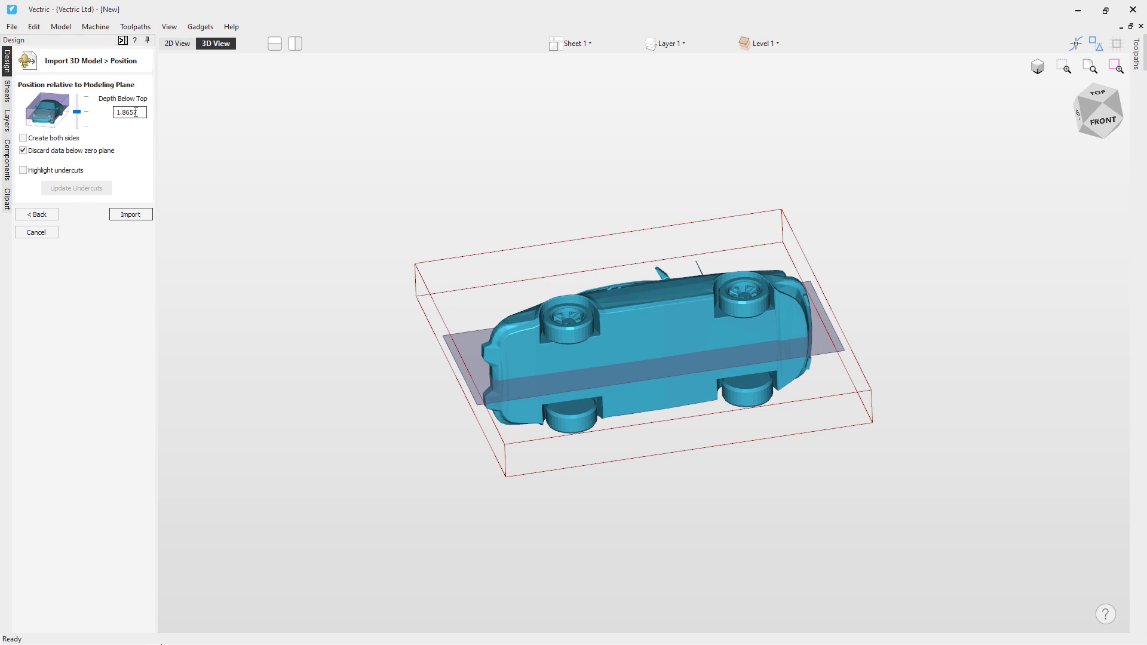
Set the modeling plane's depth below top to 1.0 inch and examine where it cuts the car.
drag(140, 113, 94, 113)
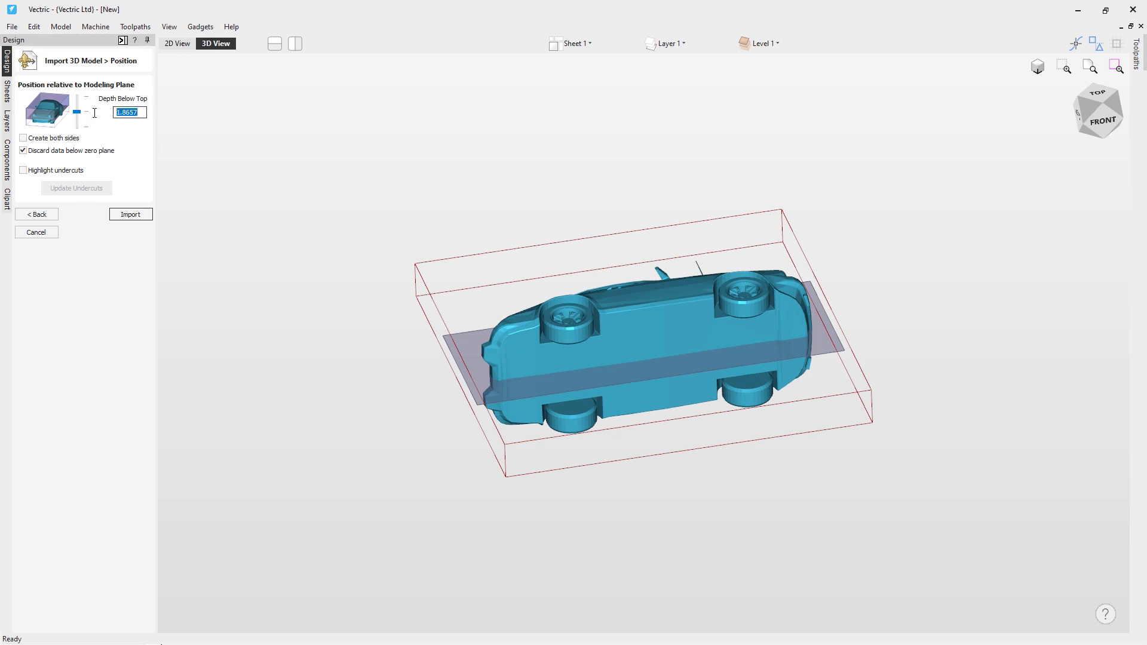
text(1)
key(Return)
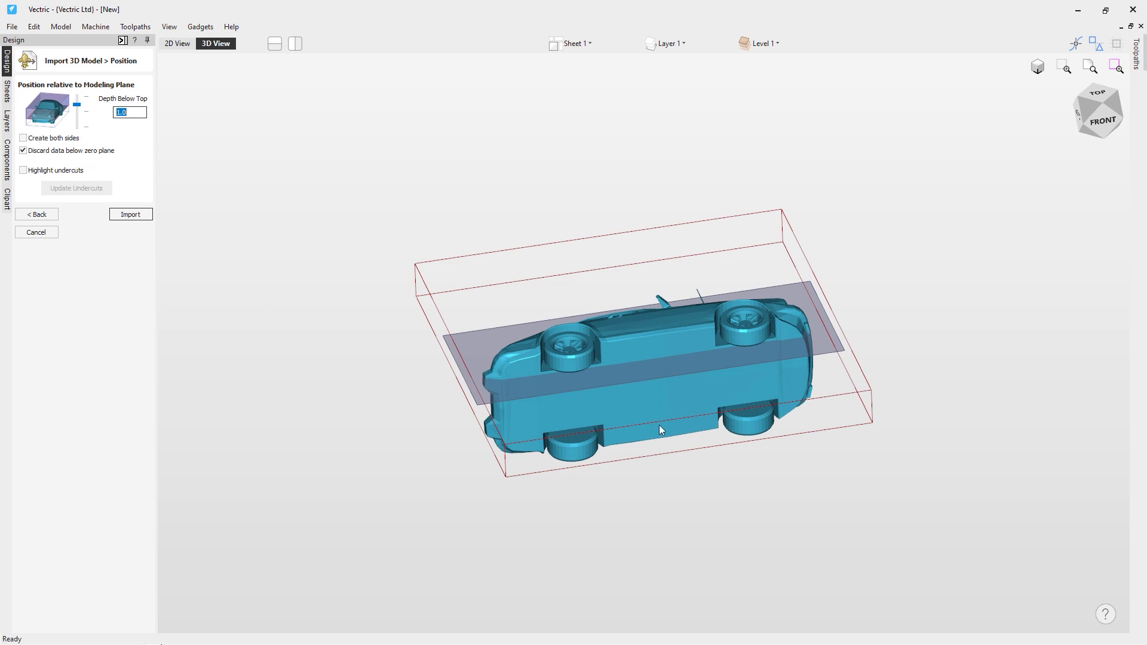
drag(660, 428, 658, 561)
drag(721, 491, 718, 385)
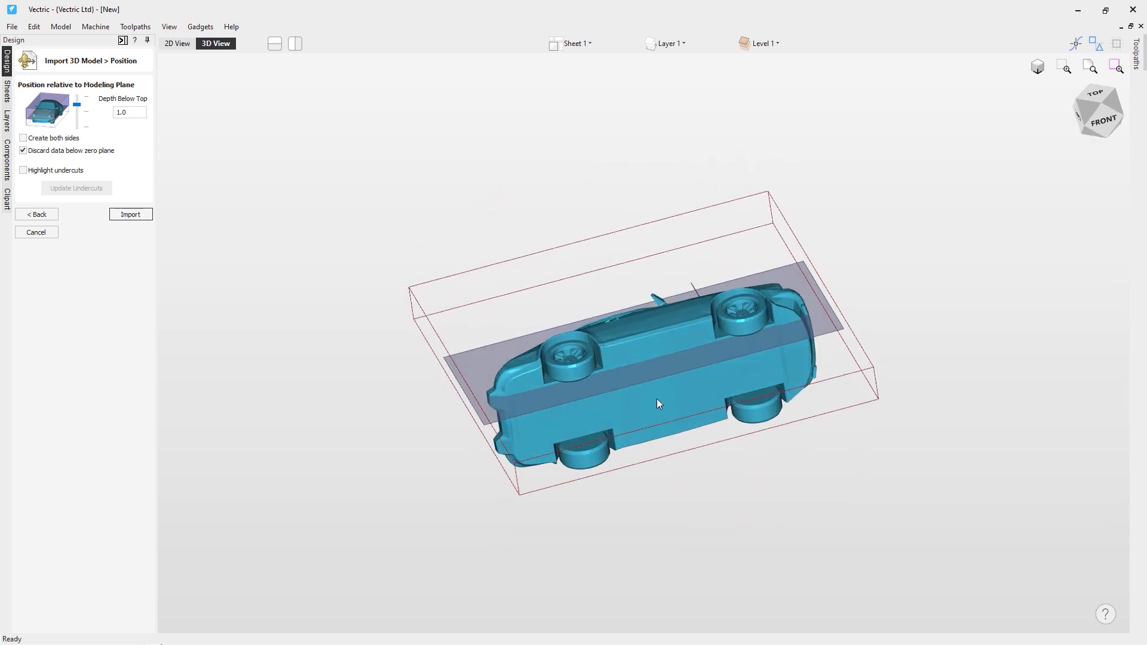
drag(668, 401, 667, 422)
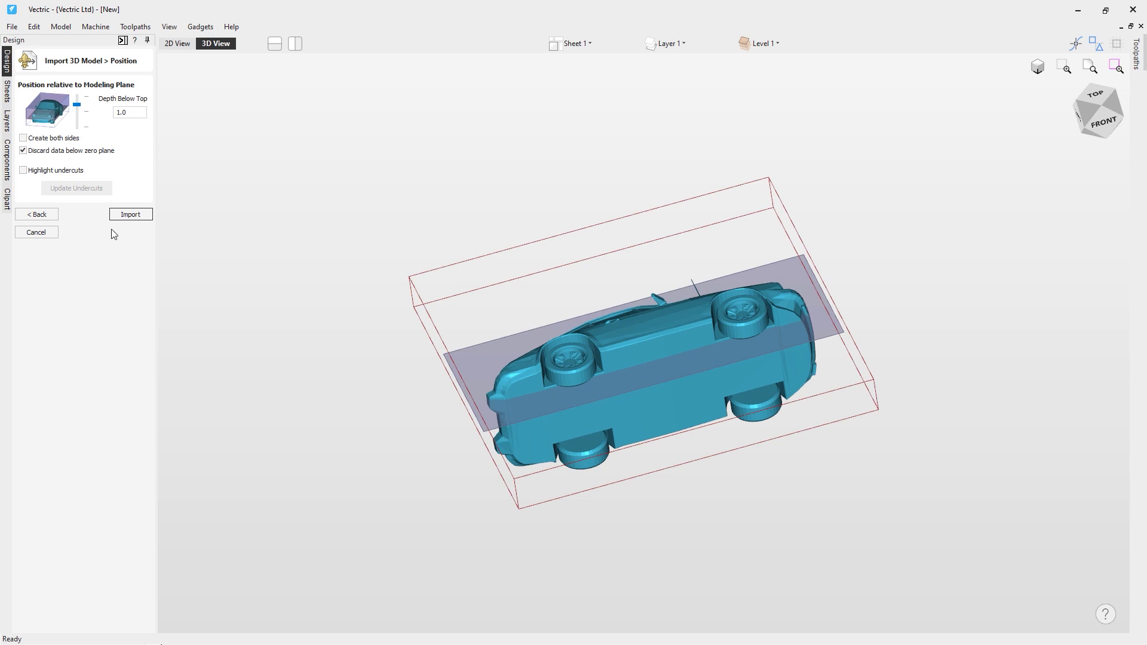
Try the modeling plane at depths of 3.7313 and 0.0, and return it to the car's middle at 1.8657.
drag(76, 106, 84, 132)
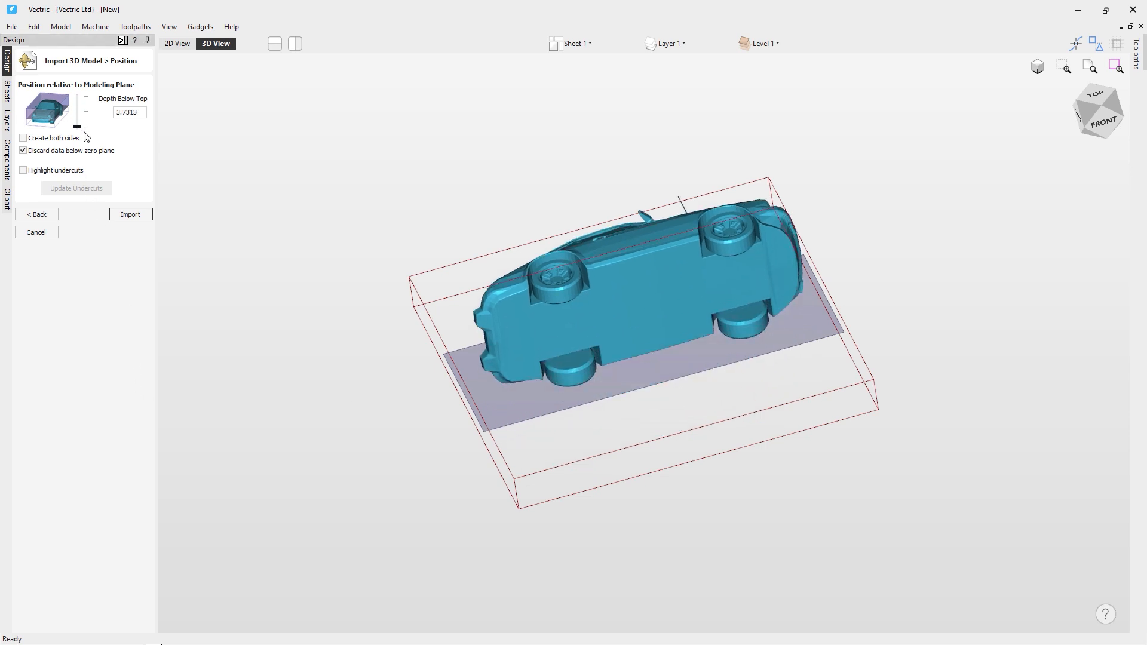
drag(633, 432, 660, 386)
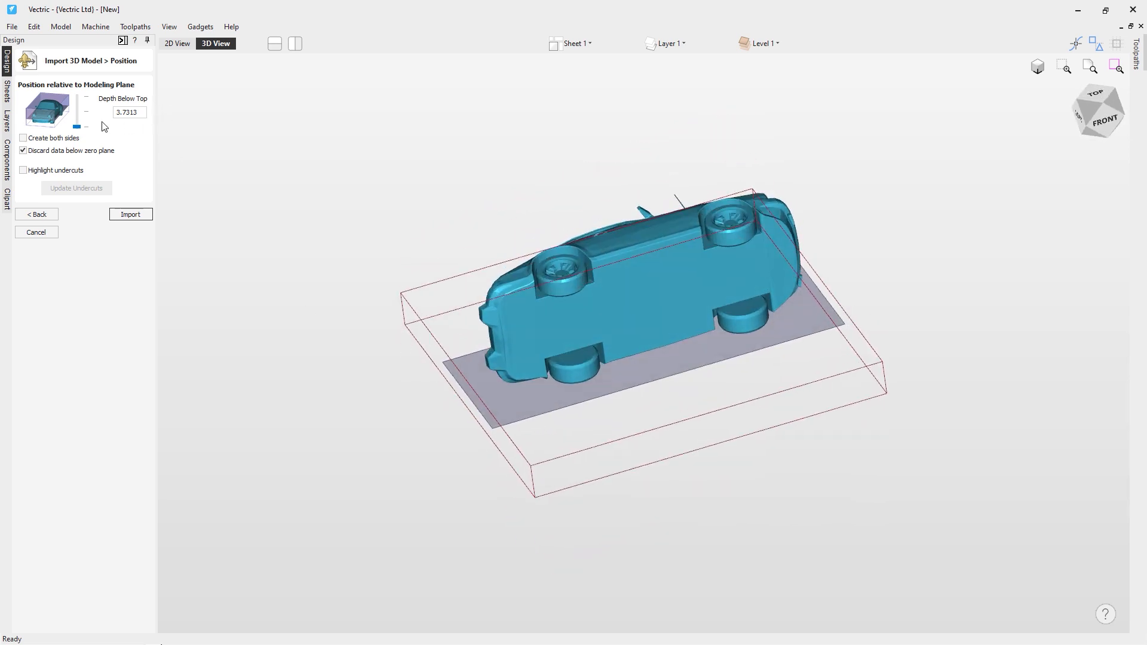
drag(85, 130, 77, 95)
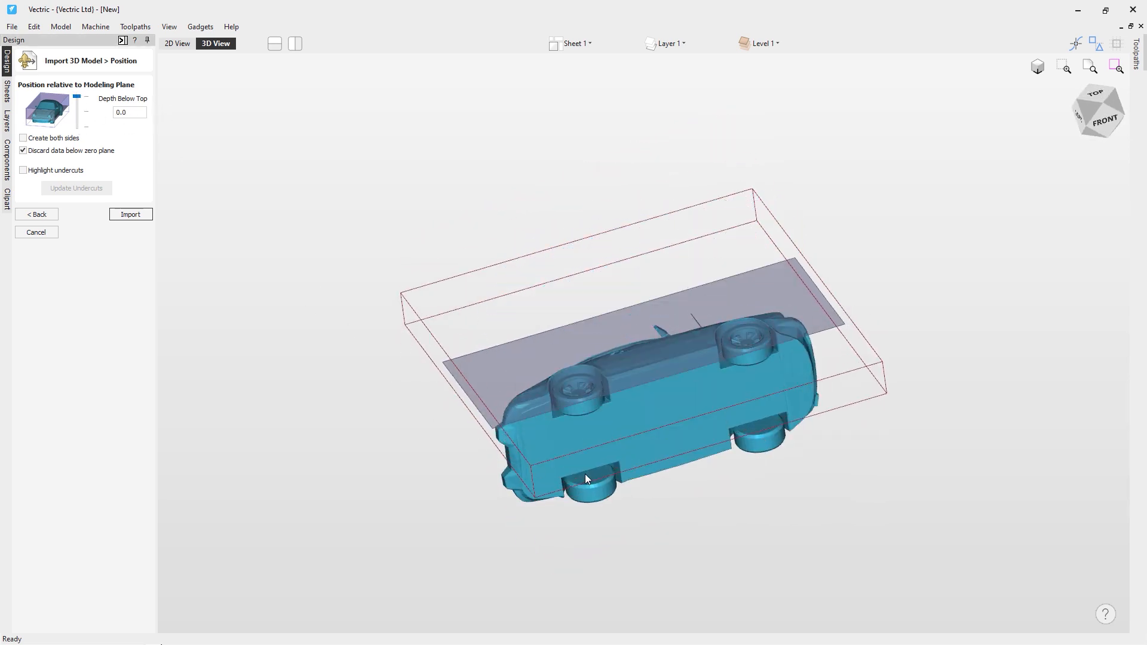
mouse_move(676, 455)
mouse_down()
mouse_move(675, 566)
mouse_move(658, 361)
mouse_move(674, 476)
mouse_up()
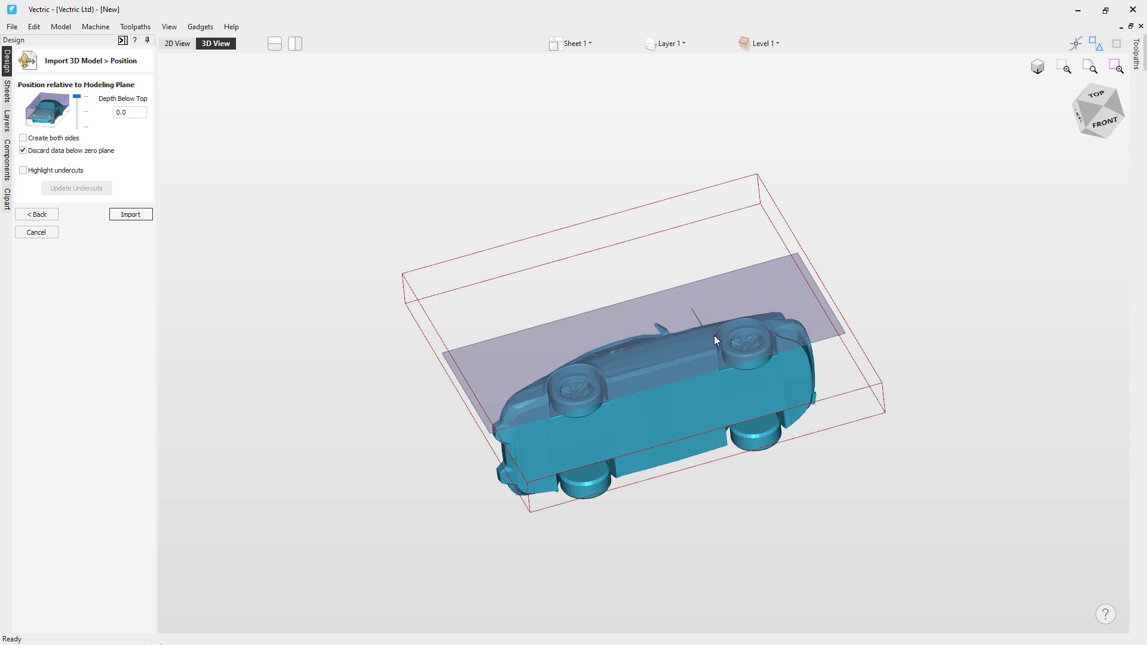
drag(77, 96, 78, 114)
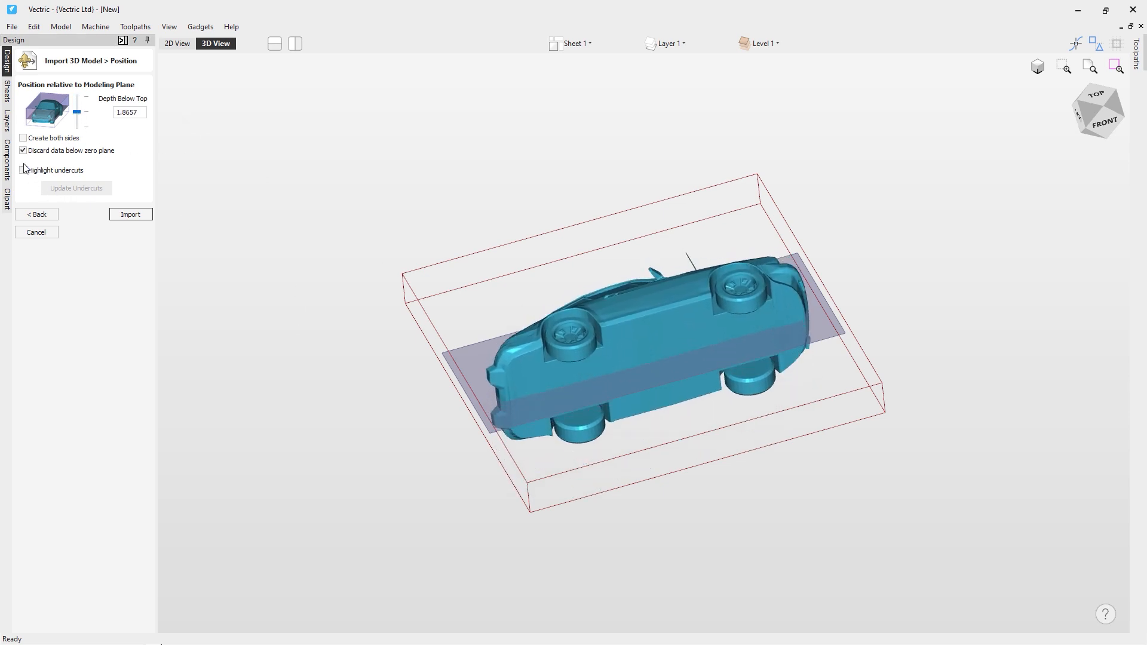
Enable creating both sides and cycle the modeling plane through depths 0.0 and 3.7313 back to 1.8657.
click(23, 138)
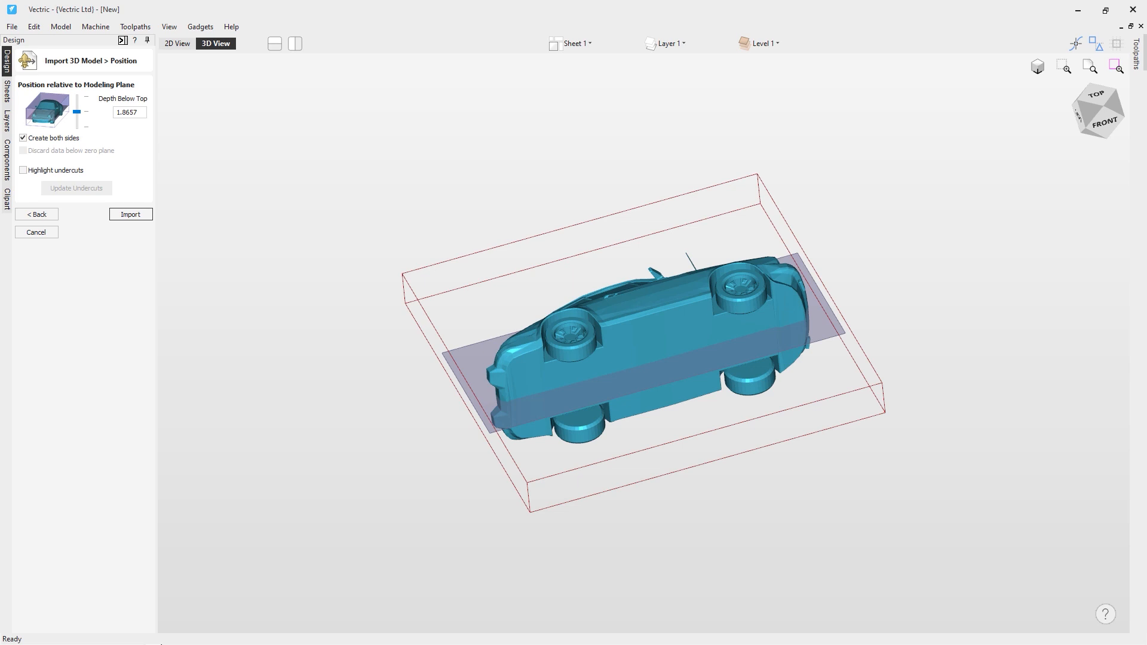
click(88, 98)
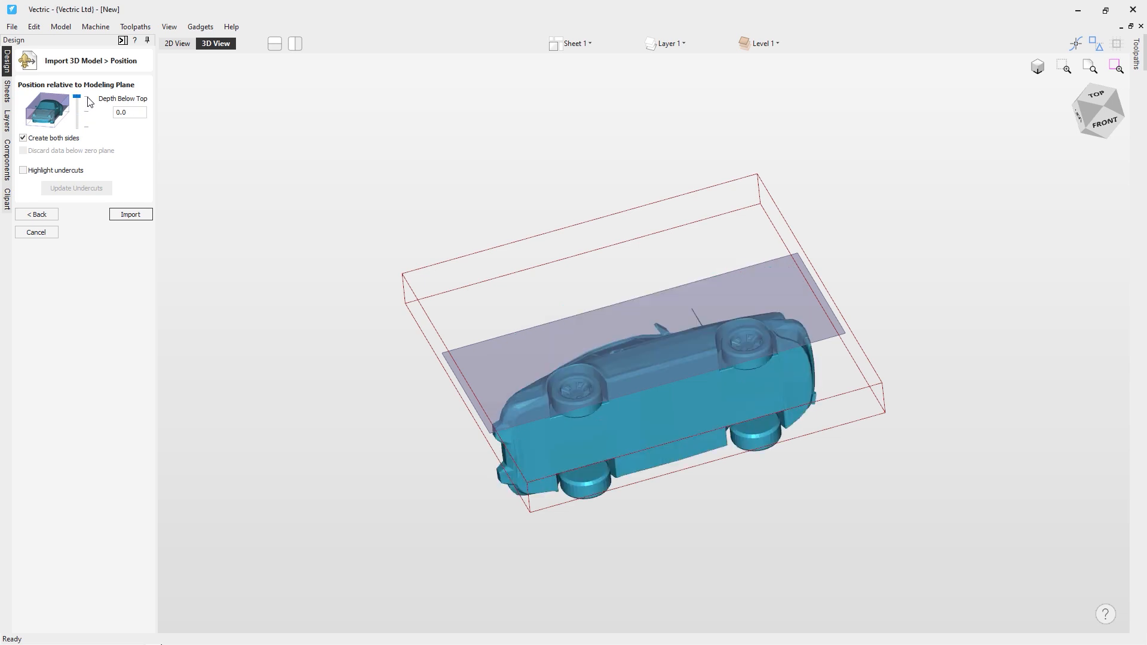
click(88, 127)
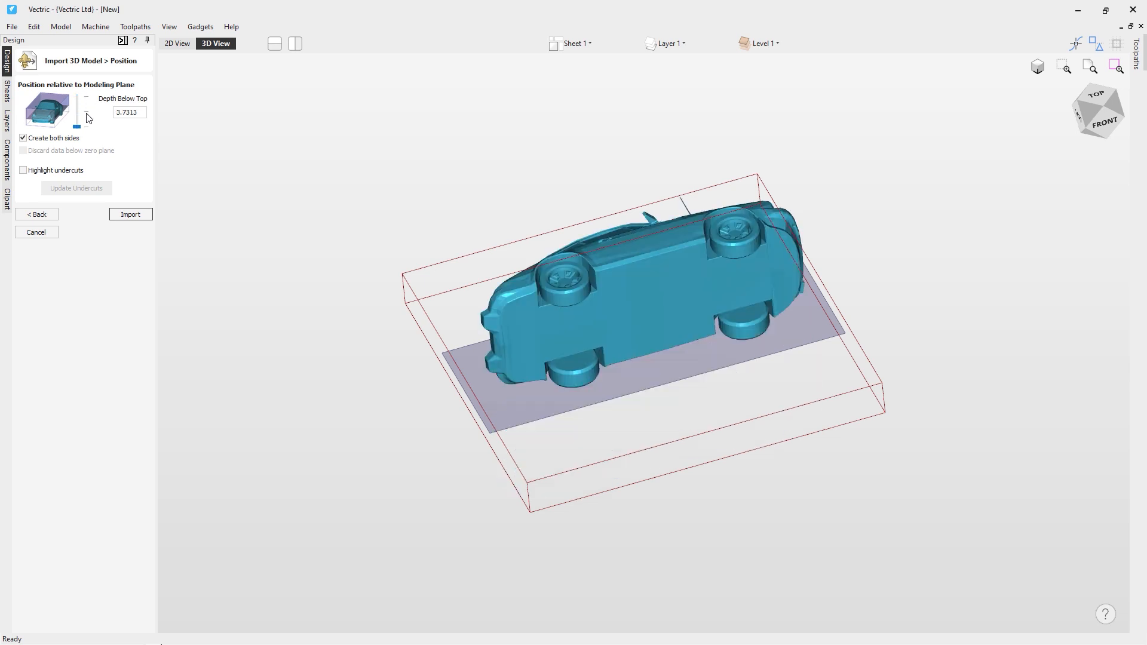
click(88, 111)
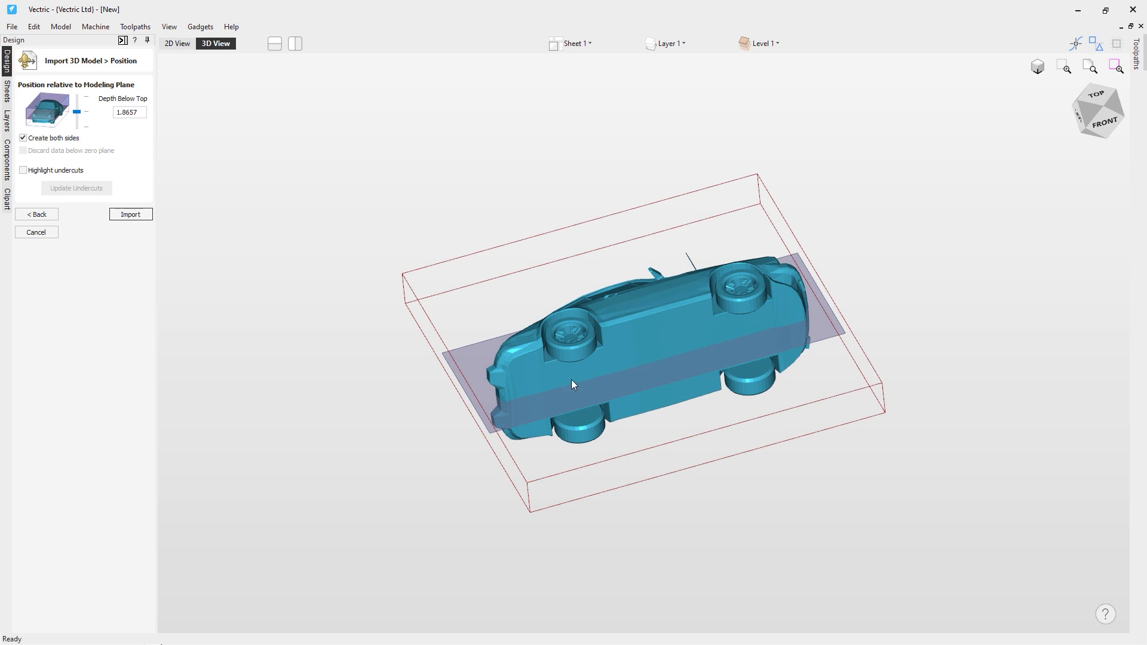
drag(653, 420, 611, 375)
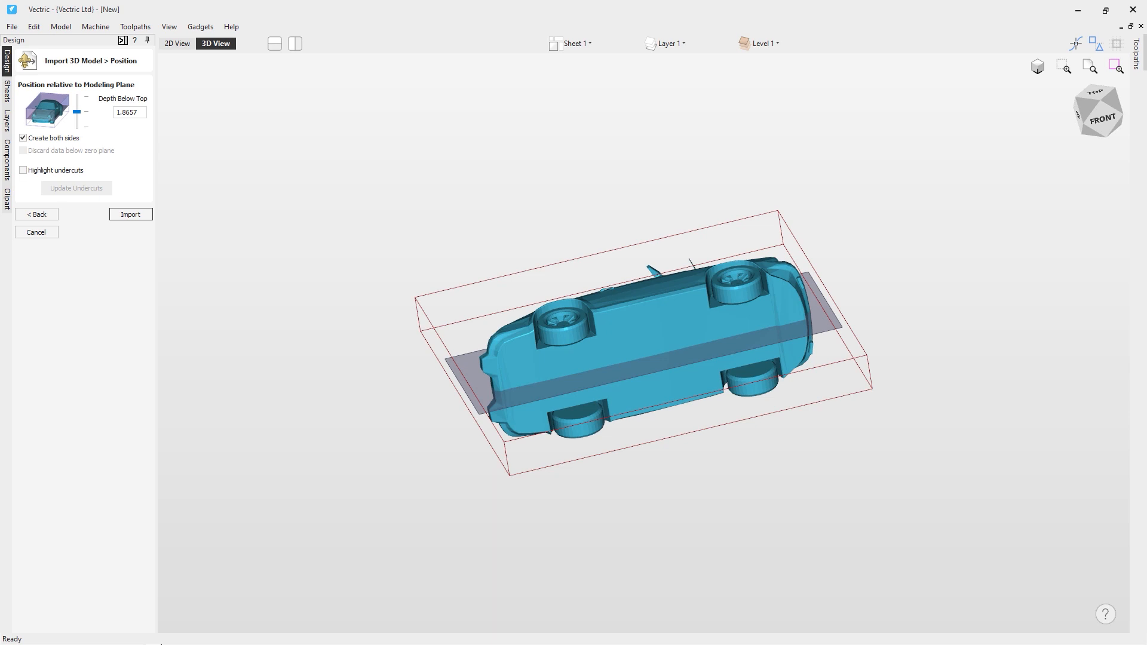
Turn on undercut highlighting and inspect the marked areas around the car's wheels and body.
click(62, 175)
drag(719, 345, 694, 385)
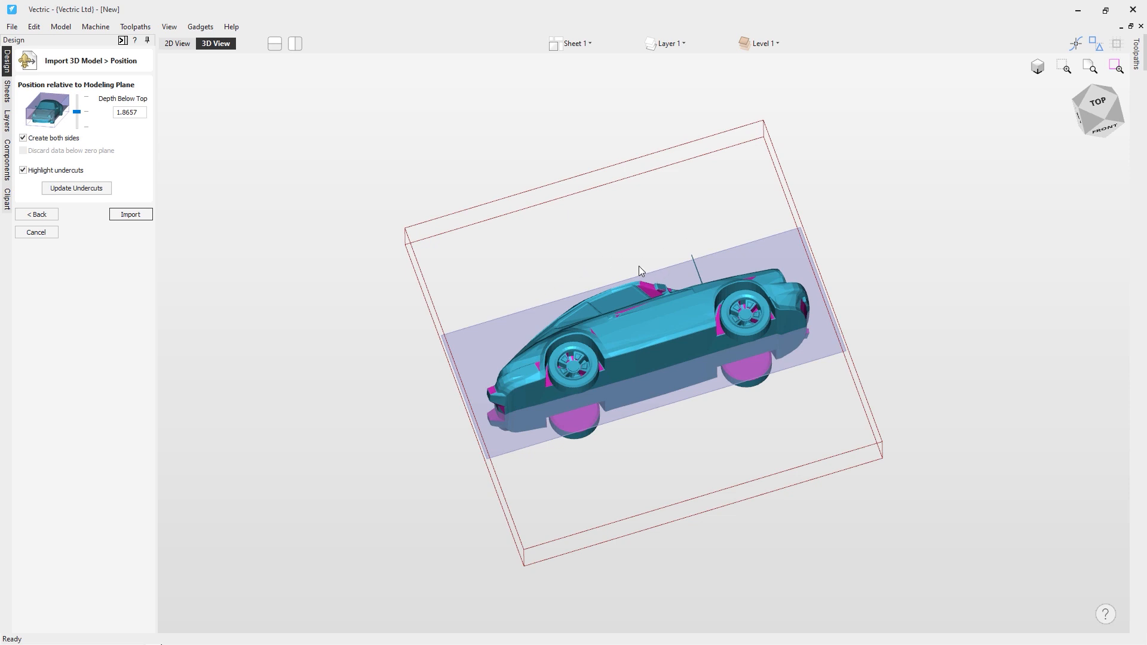
drag(574, 360, 586, 387)
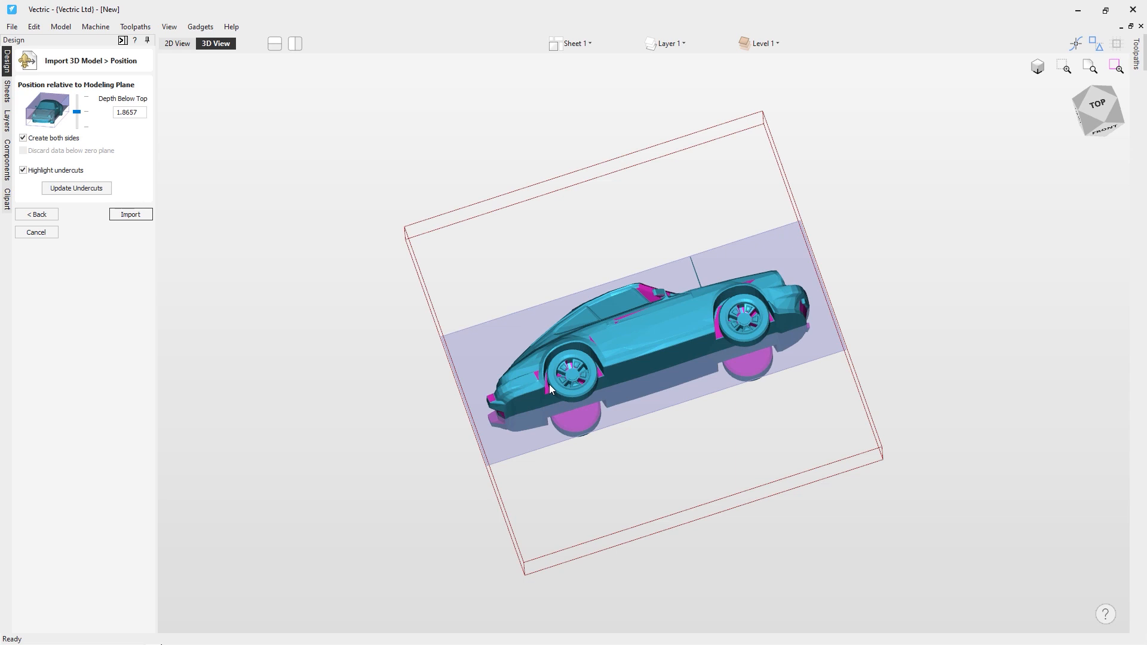
Try turning off the creation of both sides, inspect the car's undercuts, and turn the option back on.
click(61, 141)
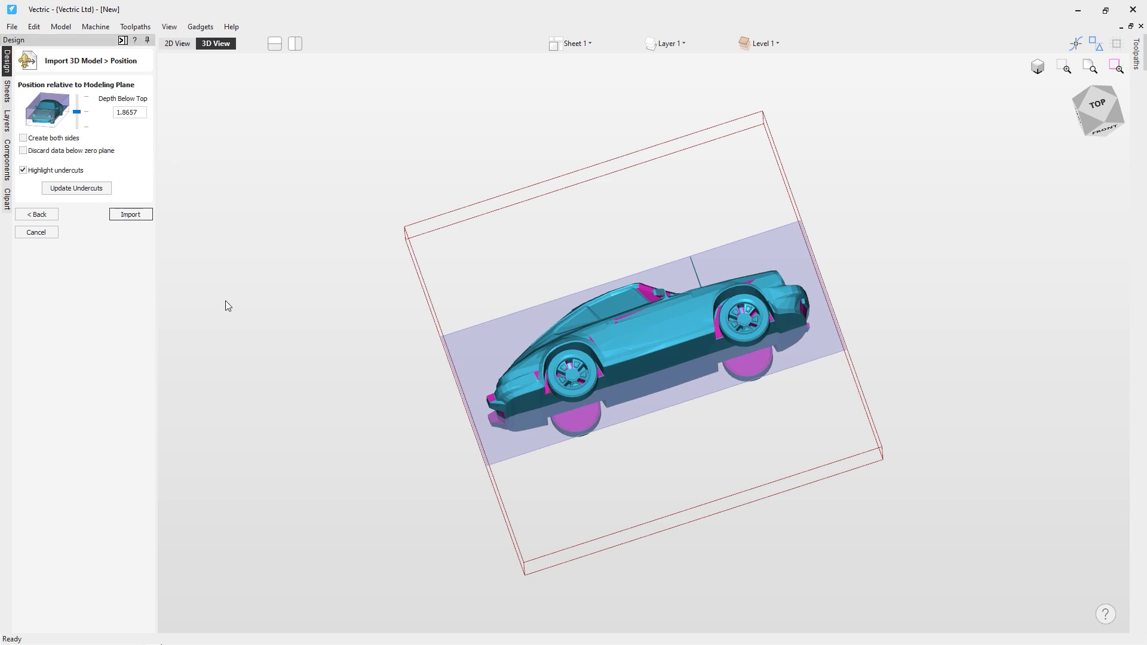
drag(658, 430, 642, 365)
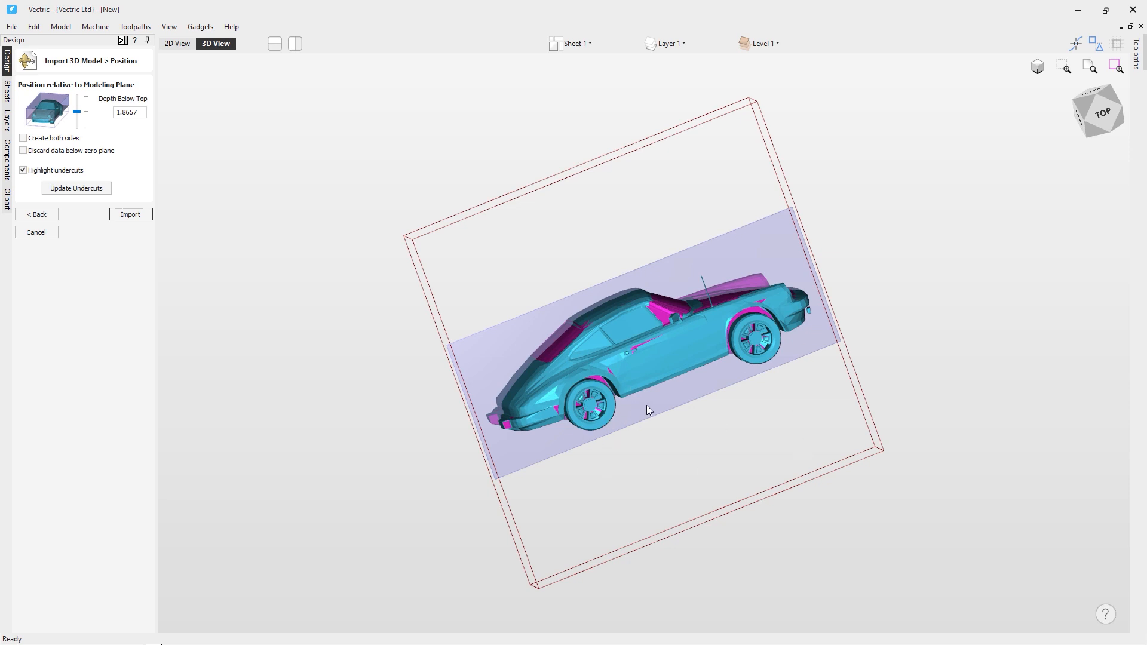
drag(649, 421, 586, 310)
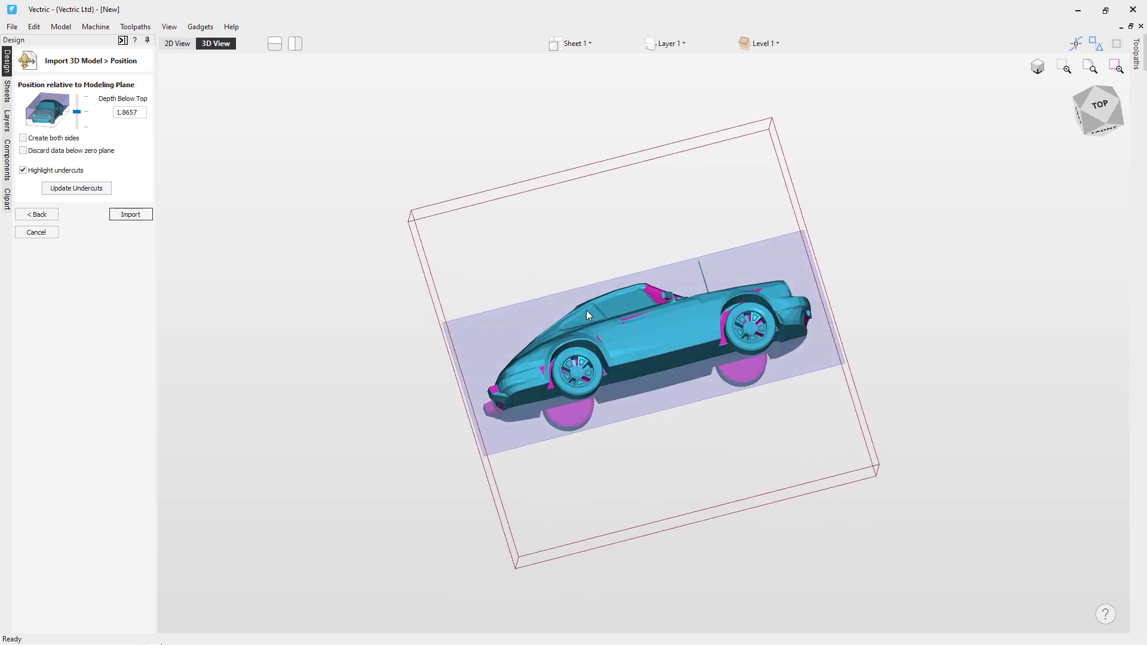
click(23, 138)
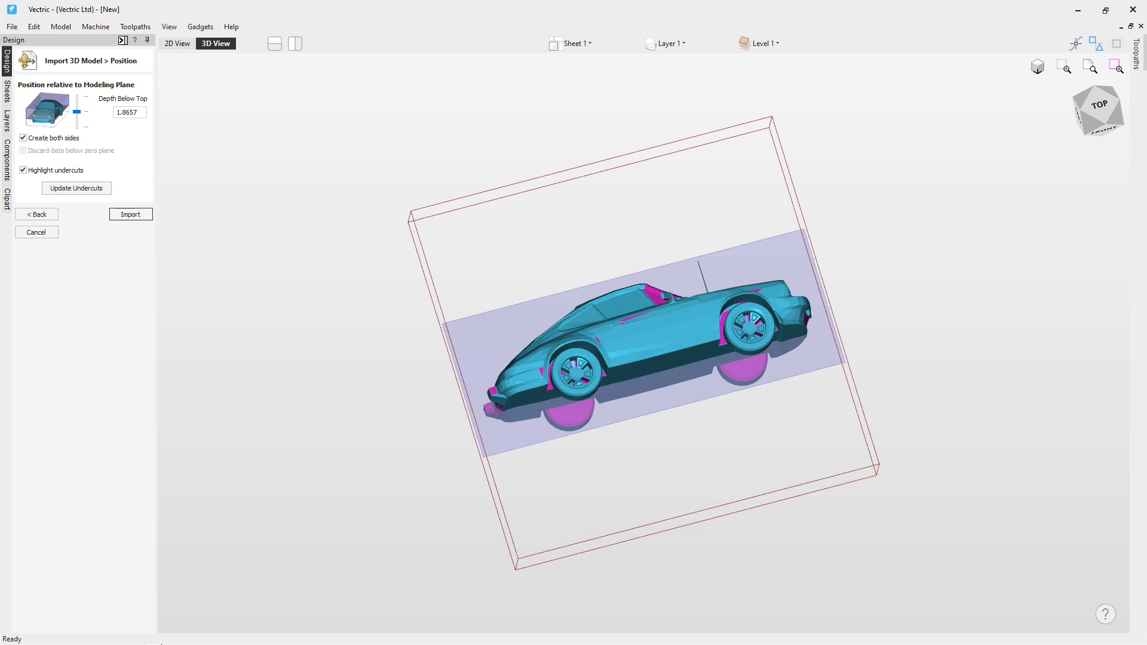
Import both sides of the car at depth 1.8657 and show the 2D and 3D views side by side.
click(127, 215)
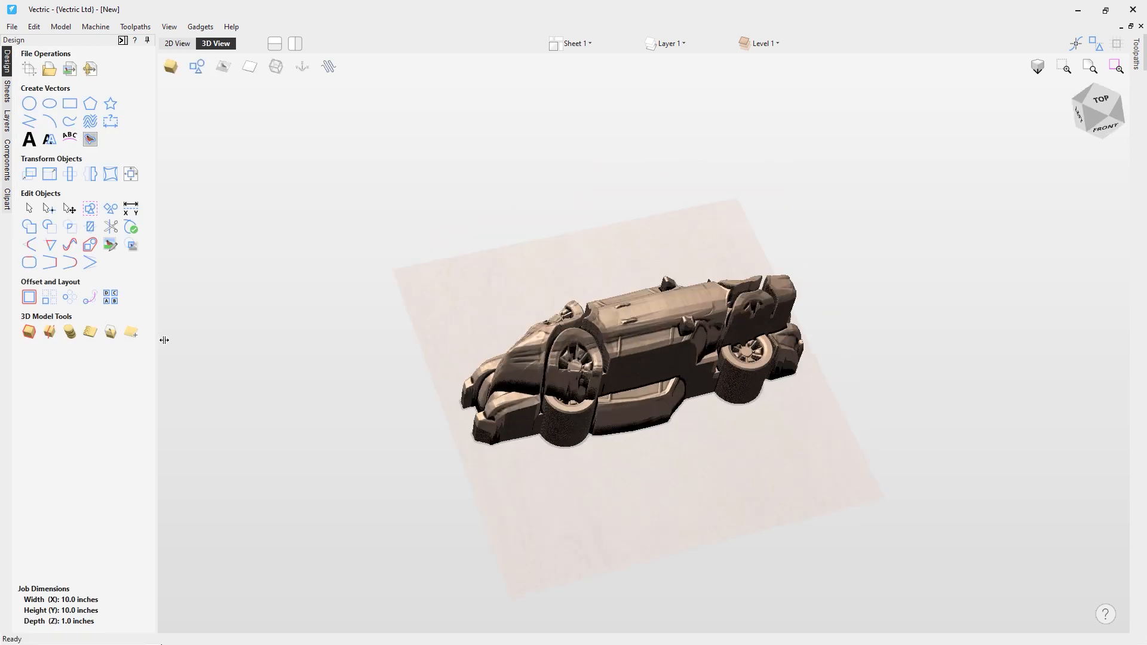
drag(668, 442, 664, 526)
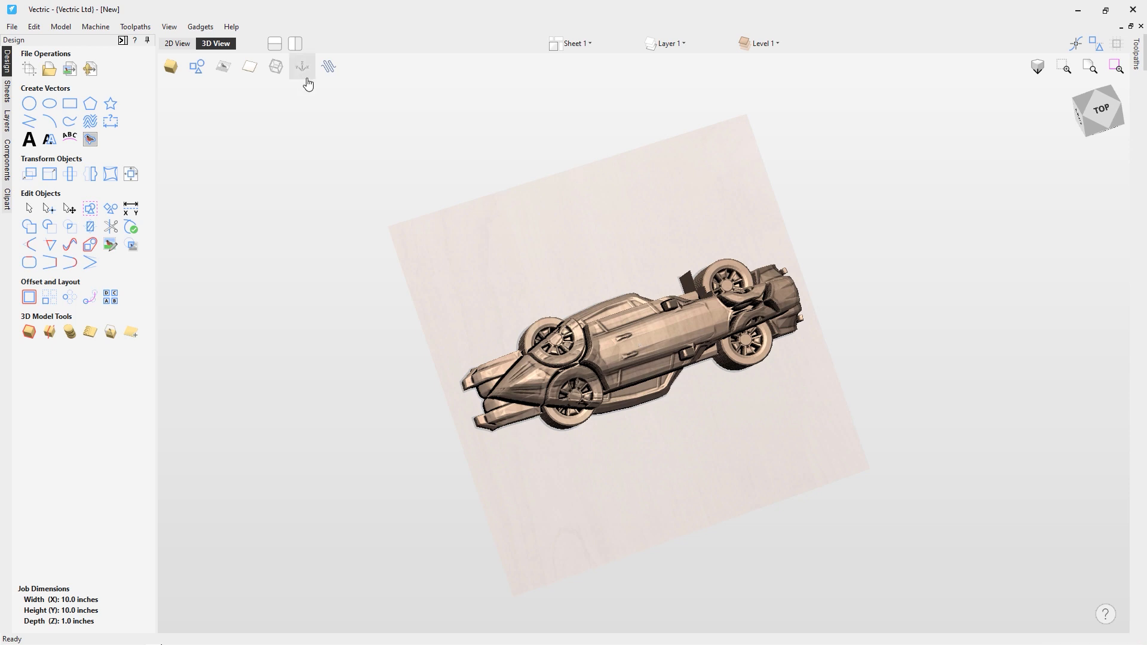
click(295, 46)
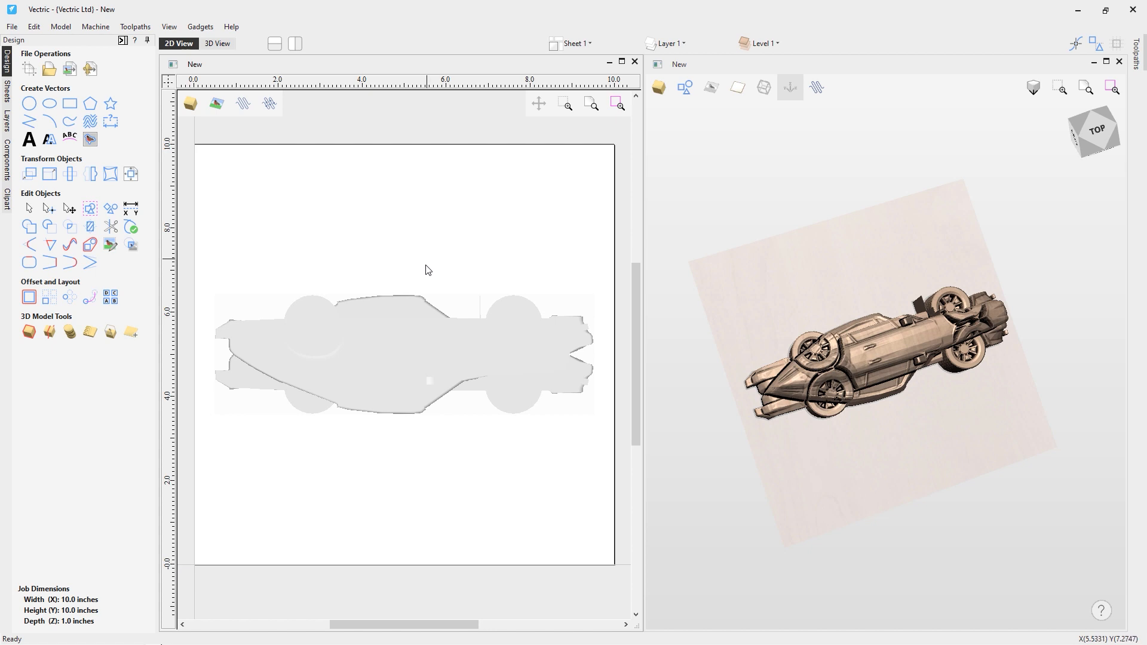
Select the overlapping car halves in turn and move the bottom half toward the lower edge of the job.
click(411, 352)
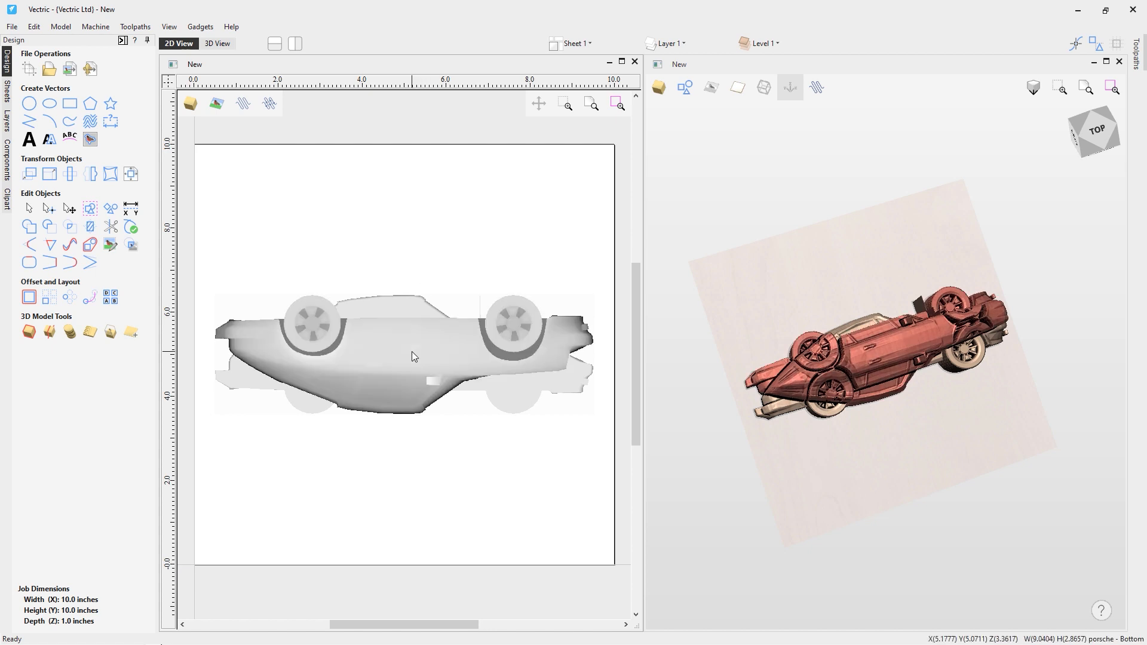
click(393, 303)
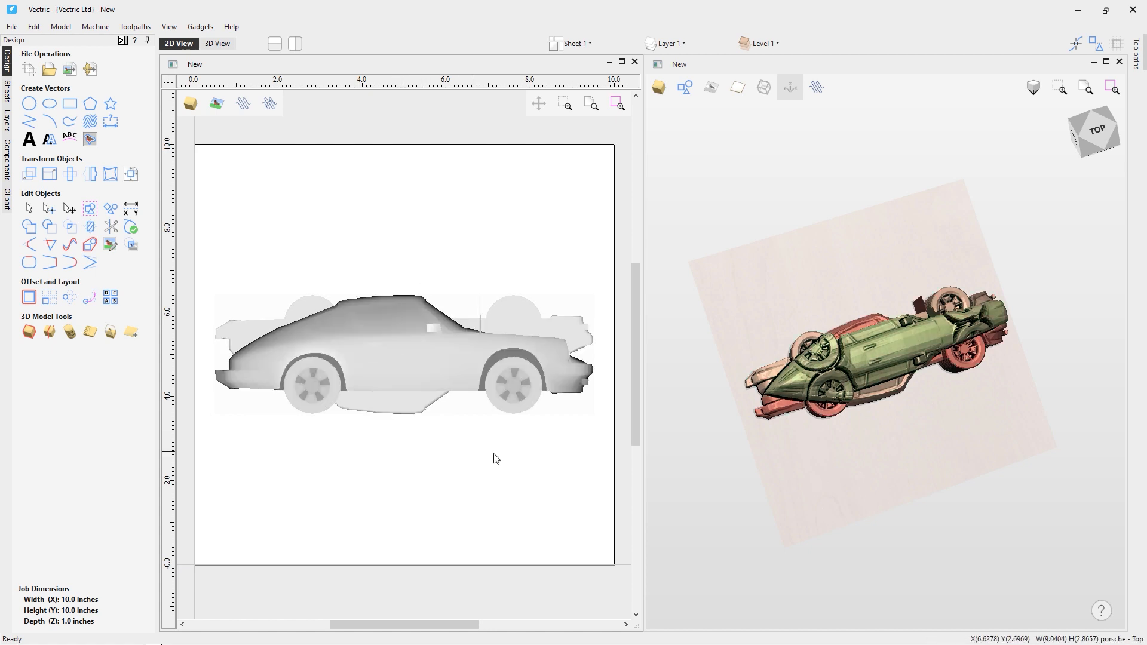
click(415, 360)
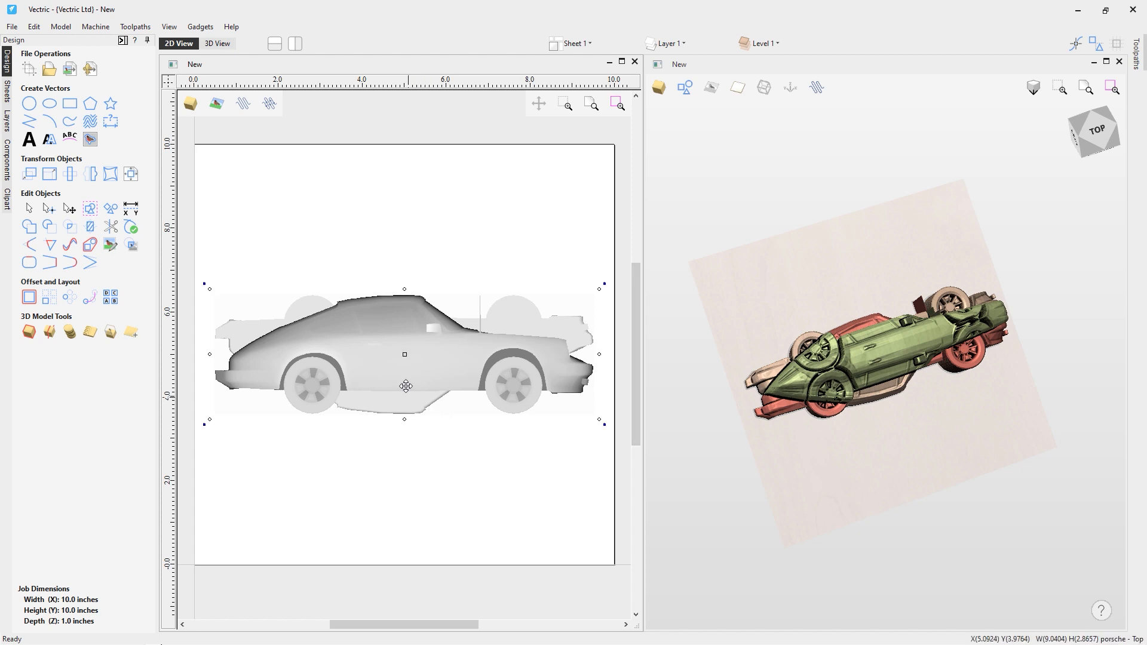
click(890, 357)
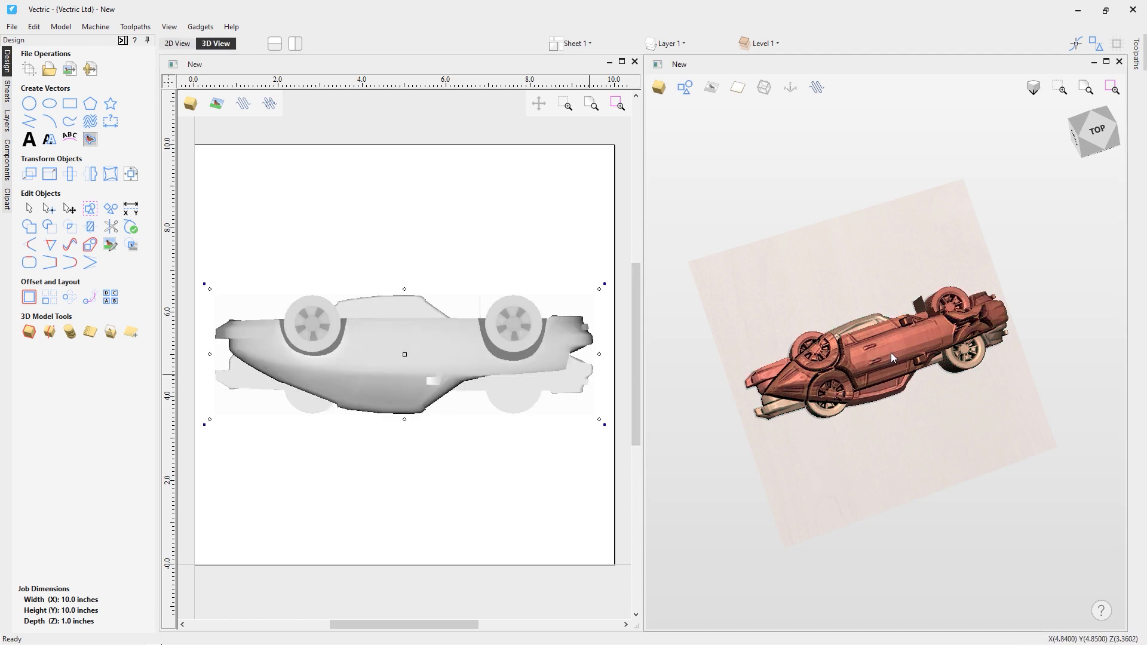
click(891, 354)
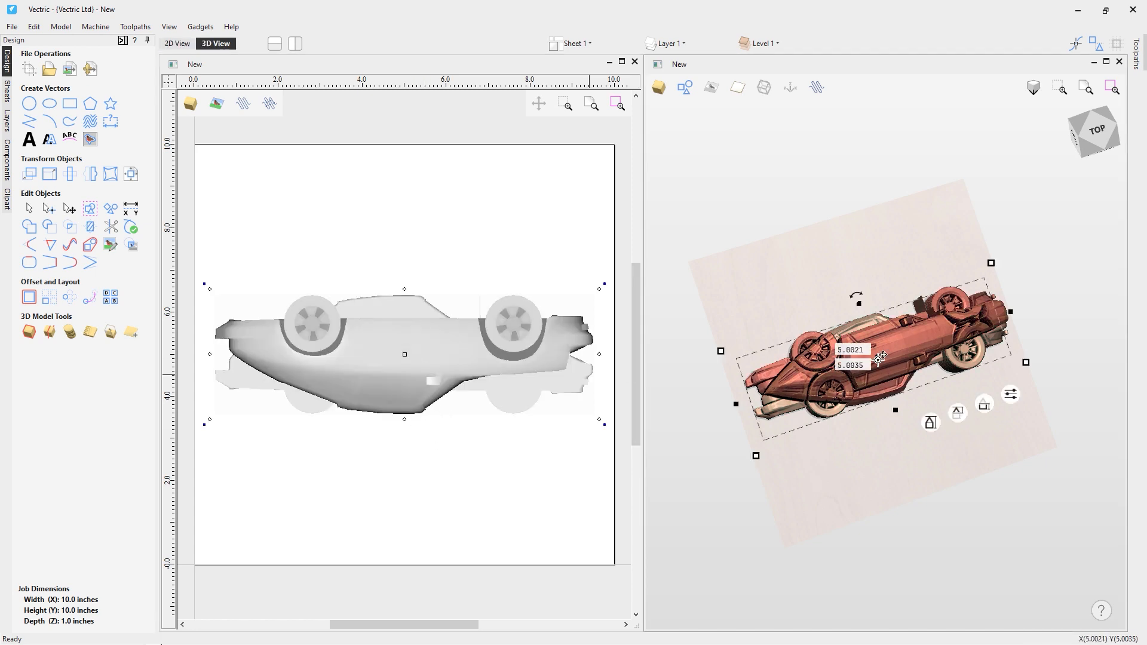
drag(878, 363, 902, 424)
Move the top half of the car up to X 5 and Y 6.5706, and show the model enlarged from above.
click(894, 350)
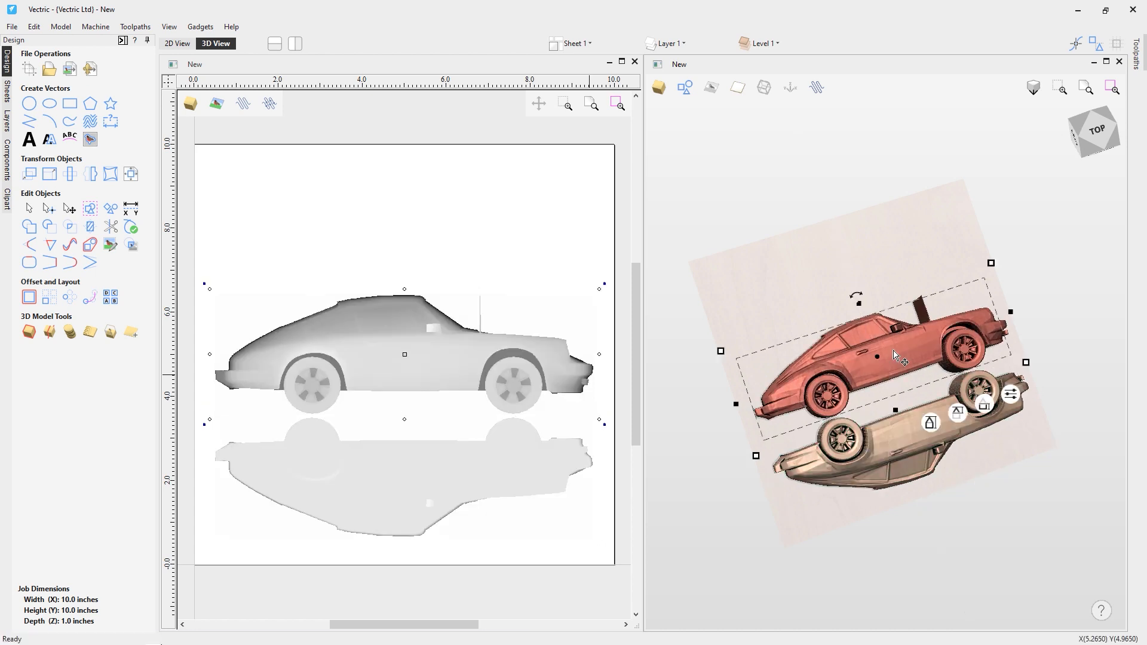
drag(892, 359, 865, 311)
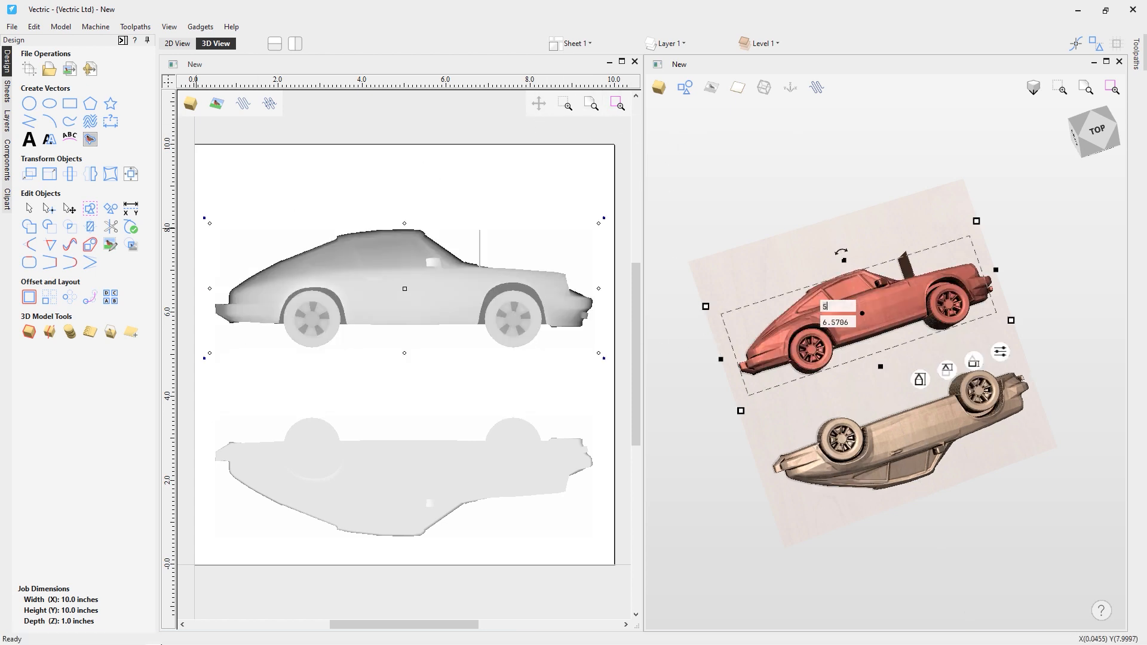
click(1107, 62)
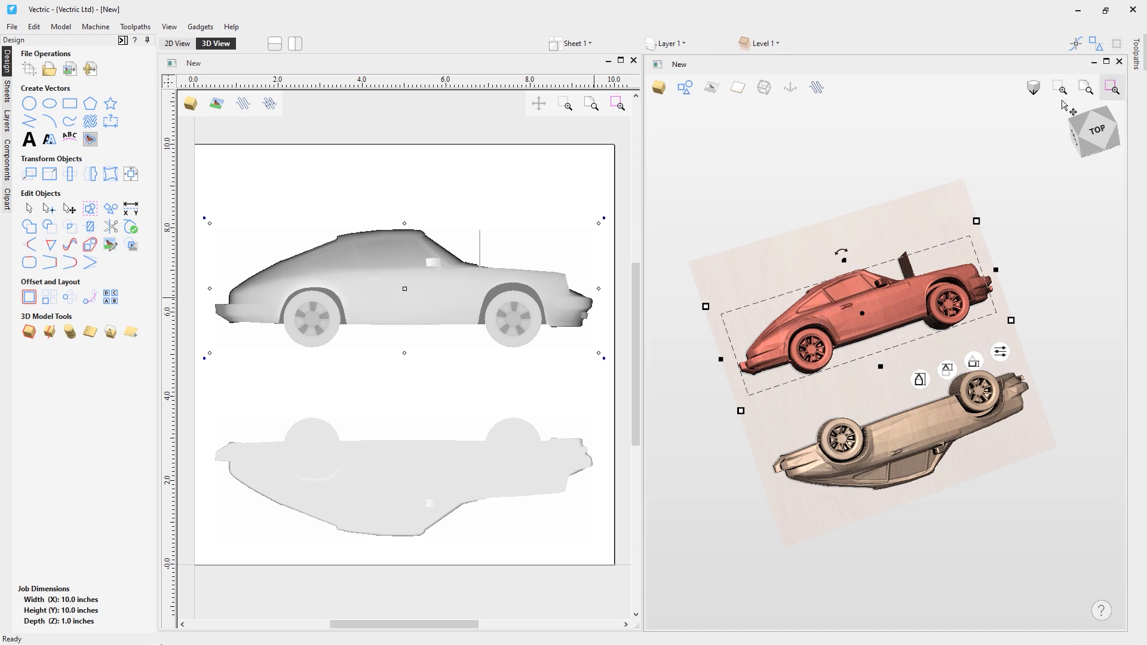
click(1099, 116)
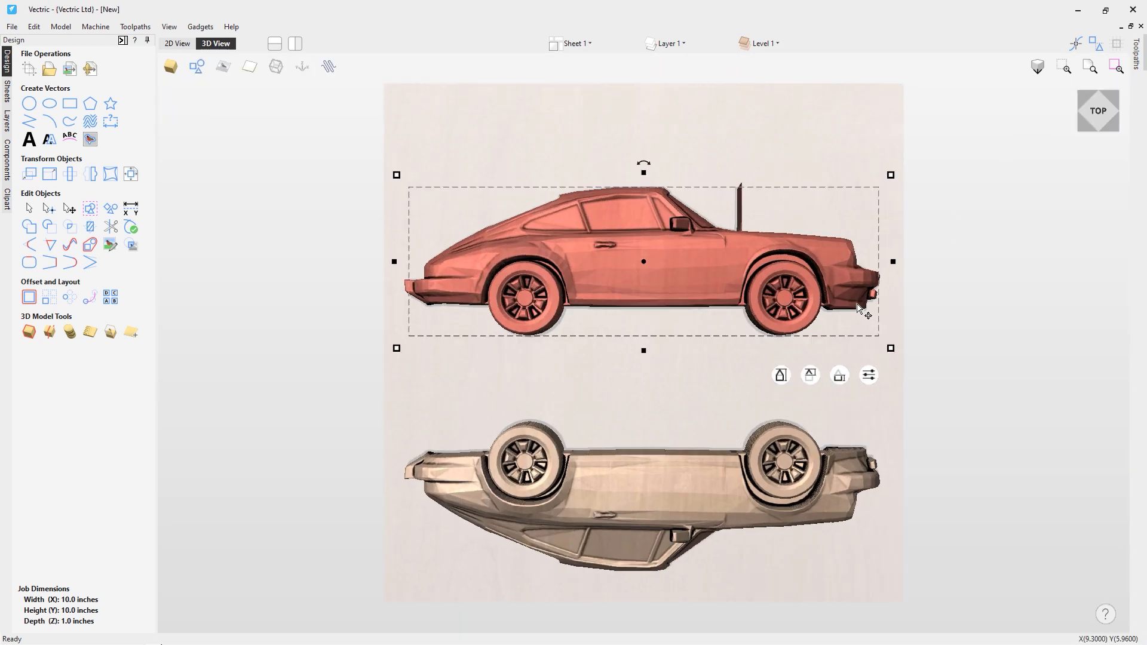
click(612, 402)
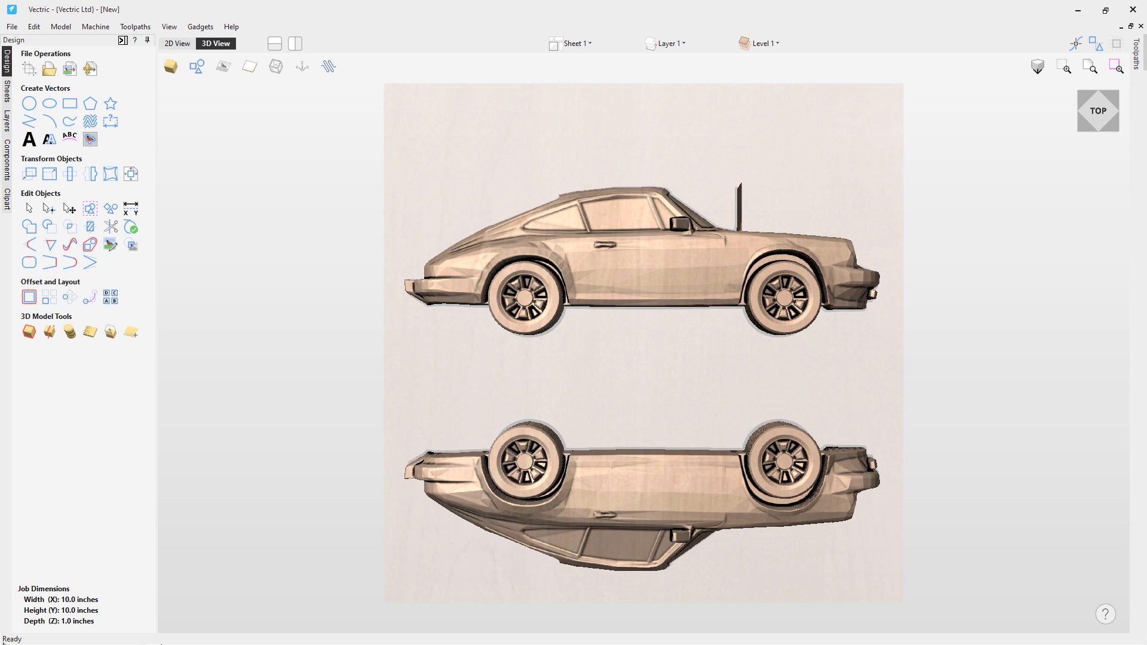
Try smoothing the faceted surface of the car's bottom half around the wheel.
middle_drag(431, 569, 349, 404)
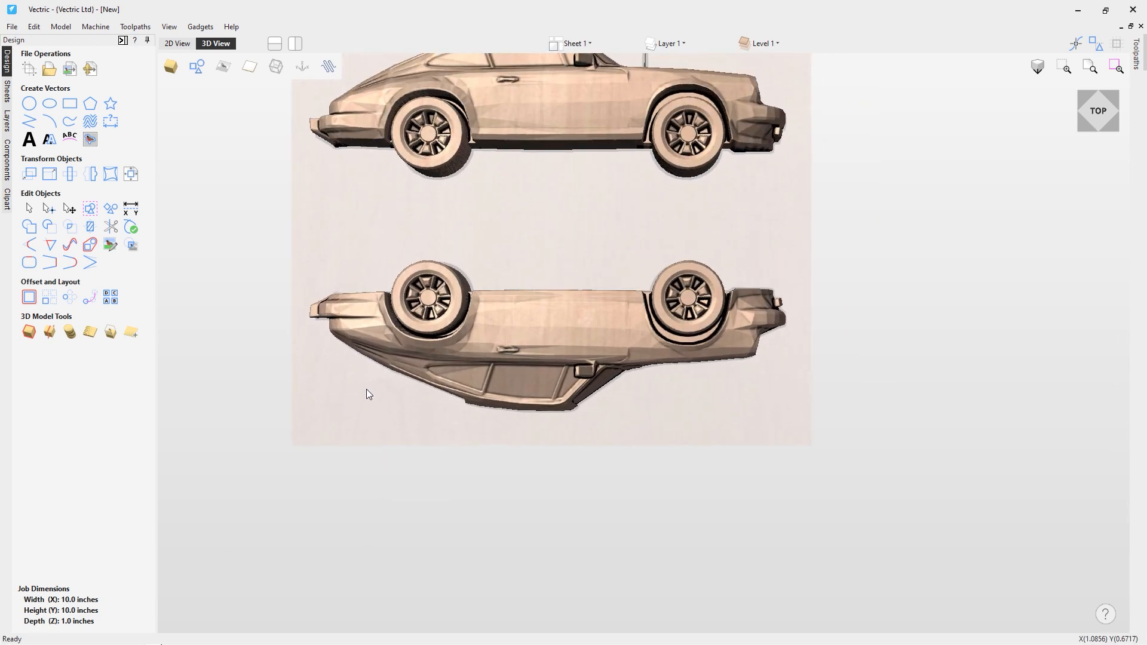
scroll(434, 306, up, 6)
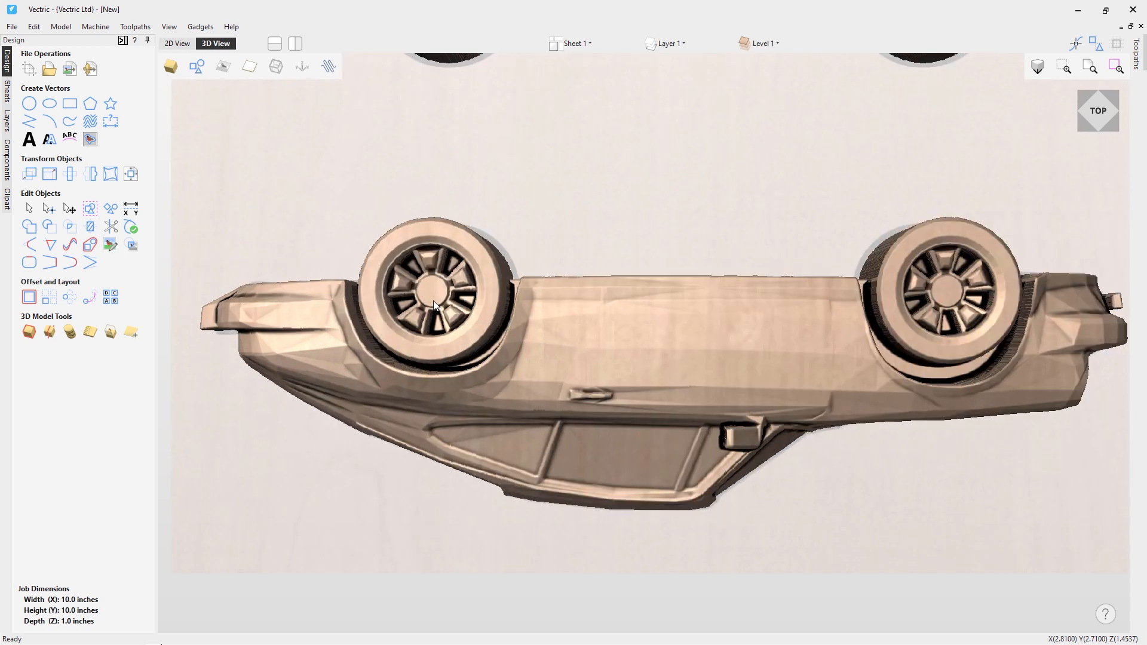
scroll(433, 299, up, 1)
drag(590, 390, 669, 389)
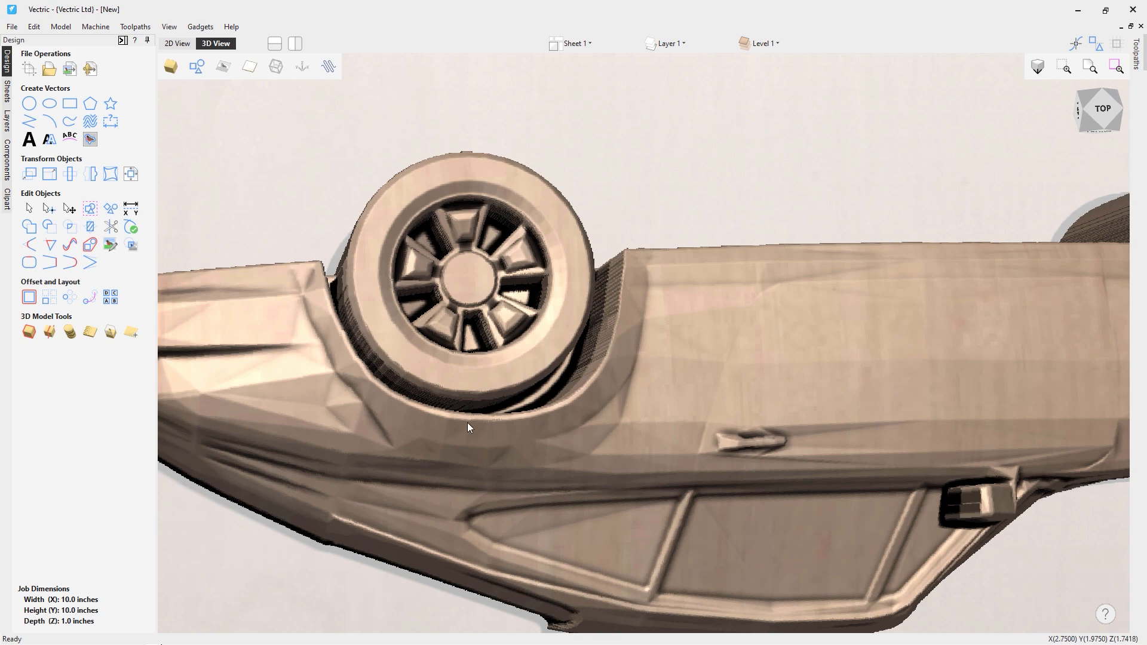
click(328, 389)
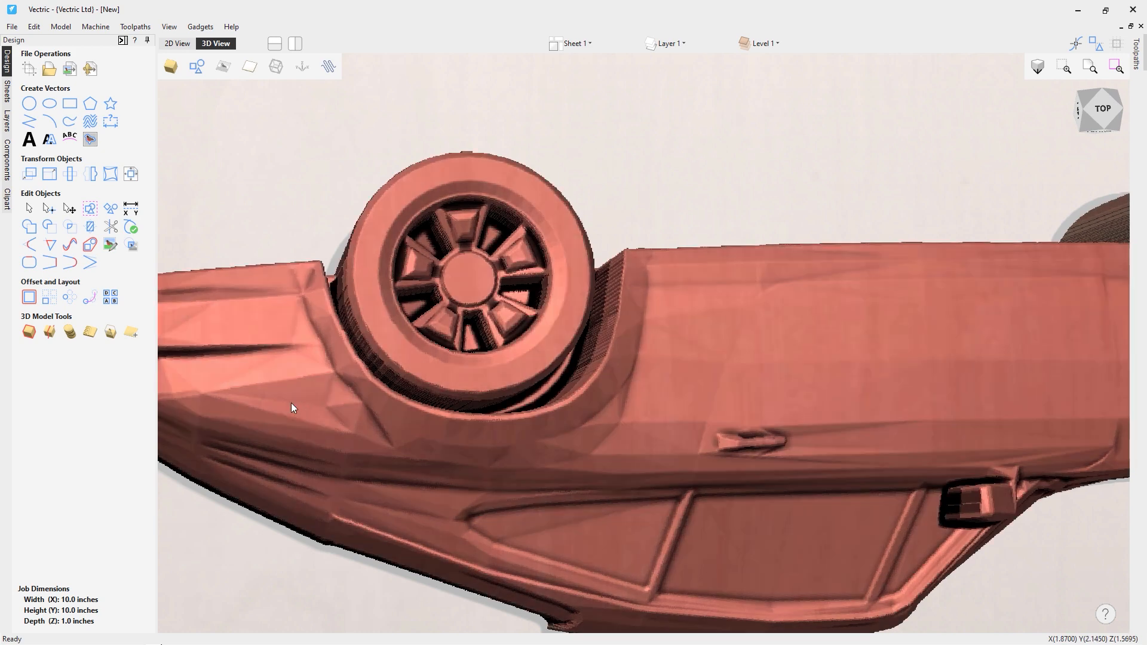
click(93, 333)
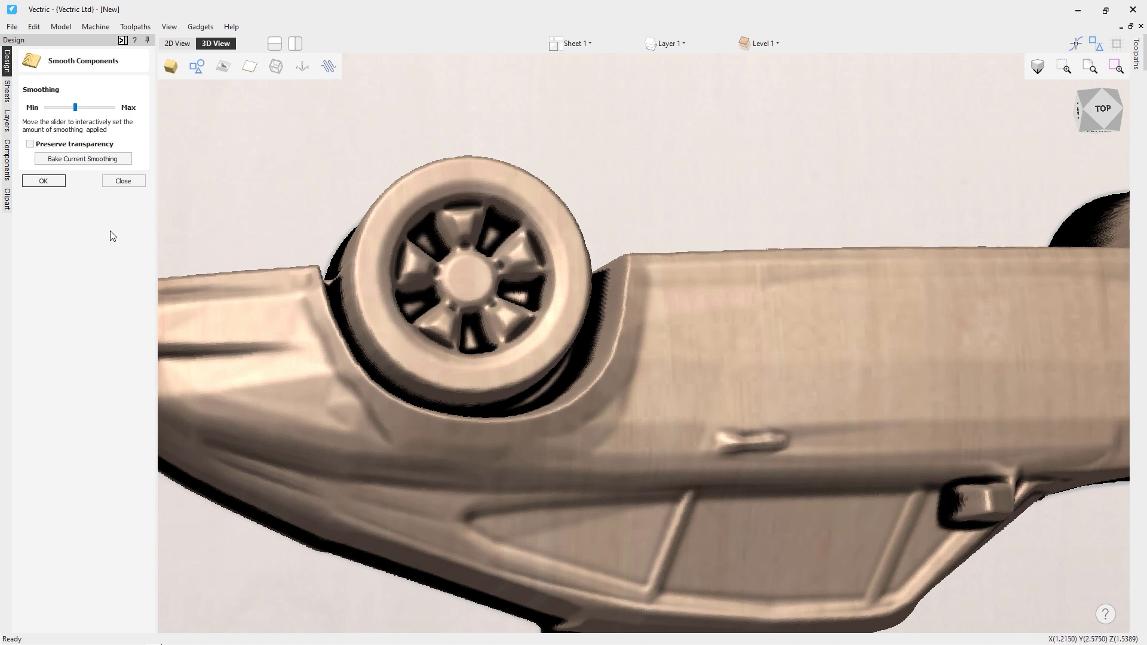
click(122, 182)
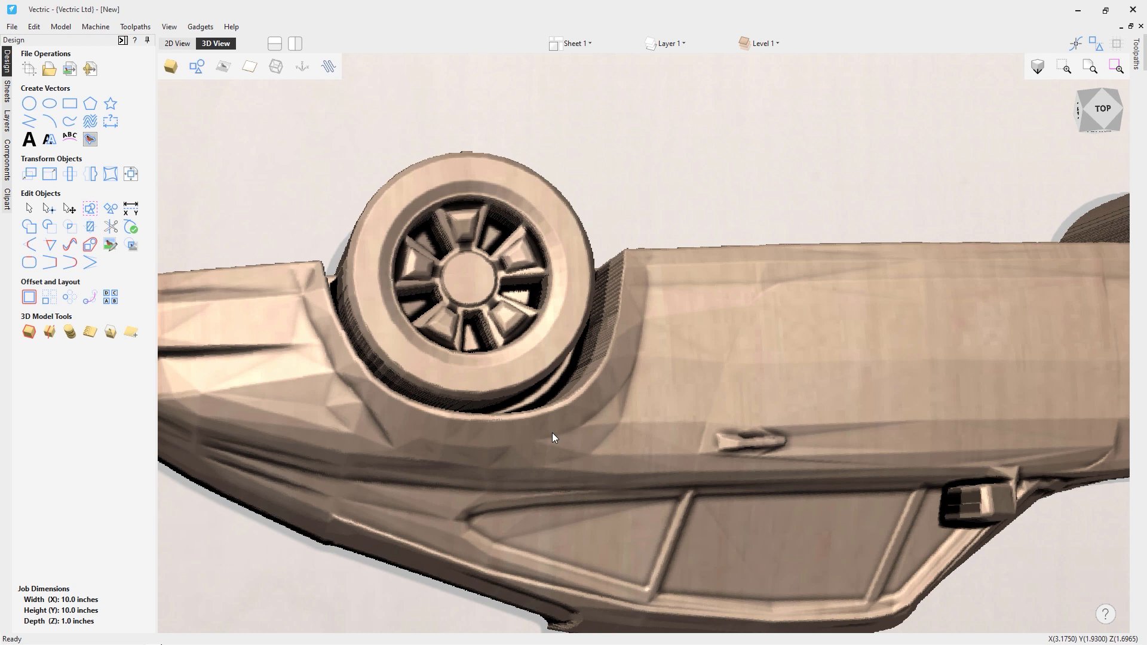
Examine the vertical walls below the undercut mirror, windows, bumpers and wheels of the imported car halves.
drag(984, 521, 908, 438)
drag(799, 443, 1030, 360)
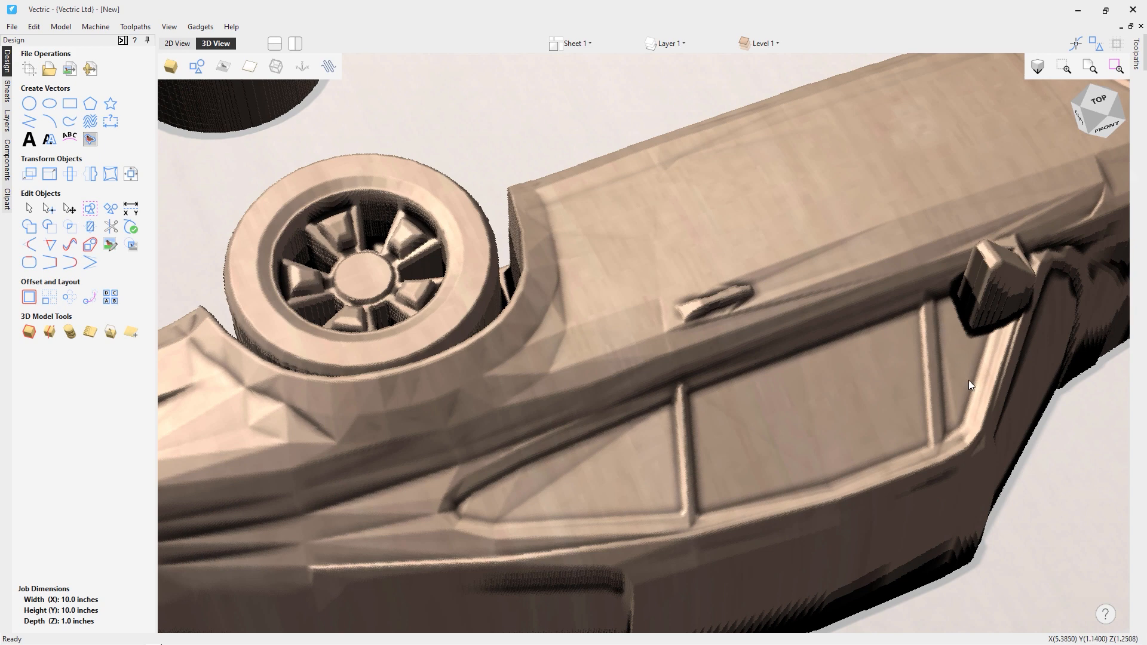
middle_drag(1063, 364, 1039, 373)
middle_drag(725, 328, 502, 222)
scroll(766, 221, up, 1)
scroll(764, 221, down, 2)
middle_drag(881, 195, 875, 213)
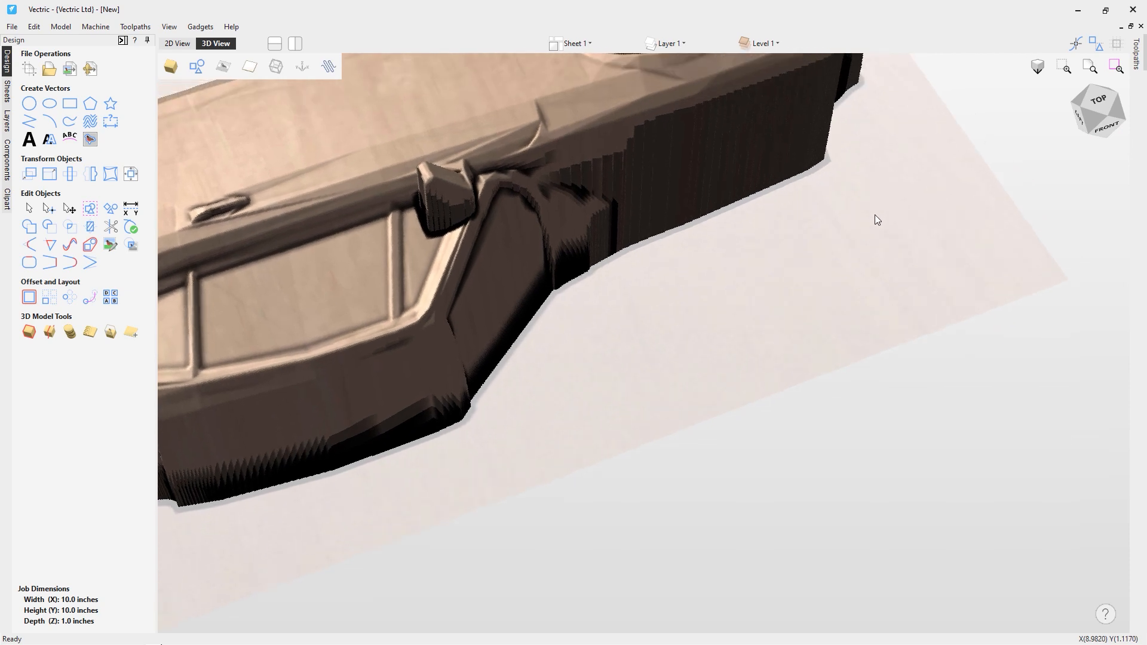
scroll(876, 213, down, 3)
drag(797, 236, 787, 202)
middle_drag(786, 202, 521, 390)
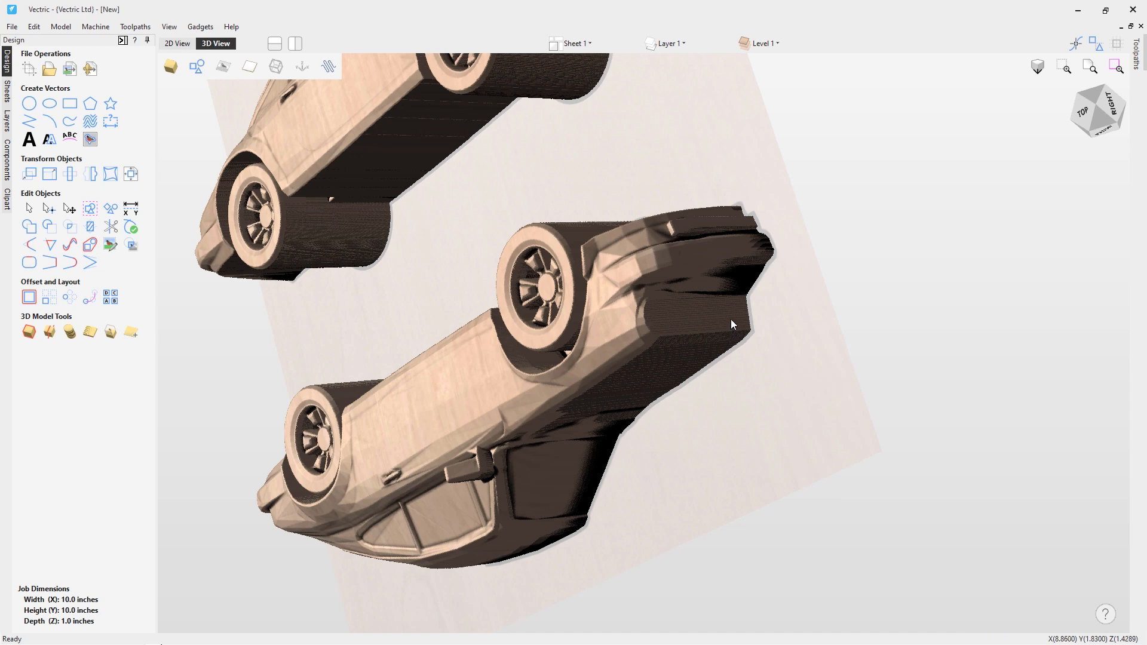
middle_drag(702, 293, 694, 436)
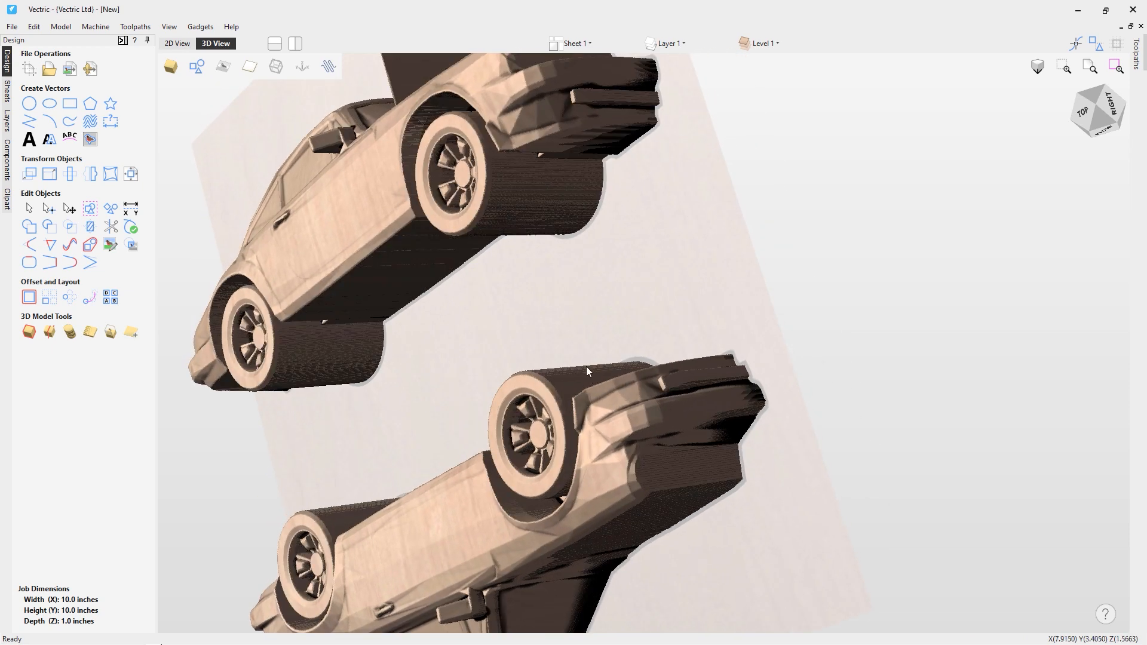
Examine the wall formed beneath the antenna on the car's top half, and return to the view from above.
click(1087, 113)
middle_drag(772, 241, 483, 329)
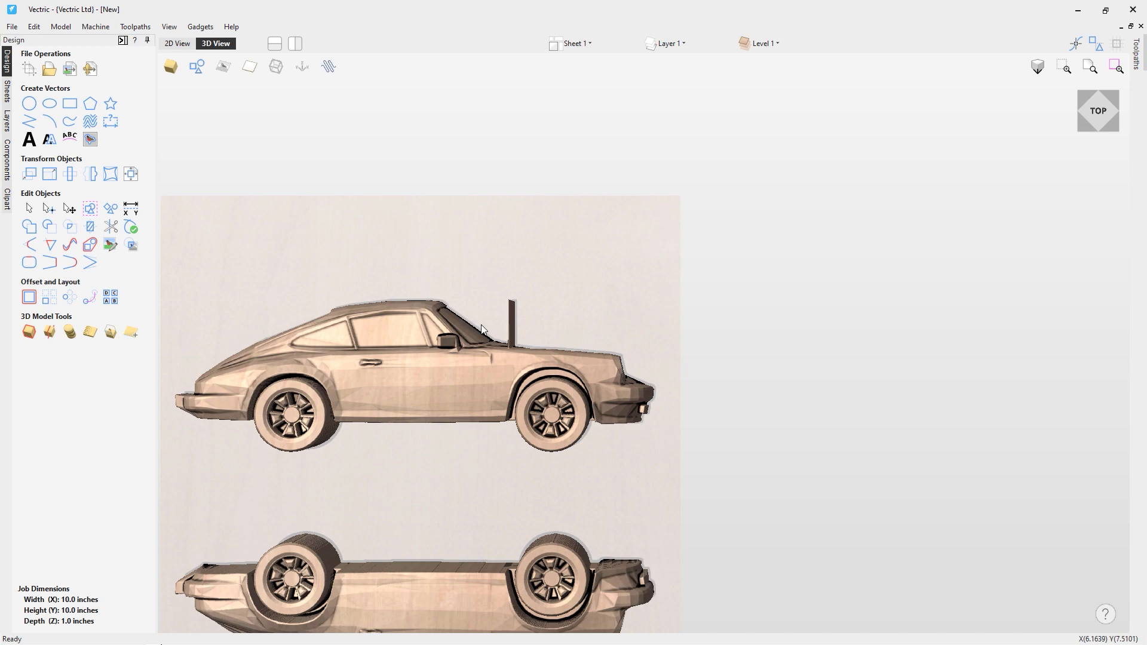
scroll(482, 329, up, 3)
scroll(559, 334, up, 1)
drag(525, 358, 392, 361)
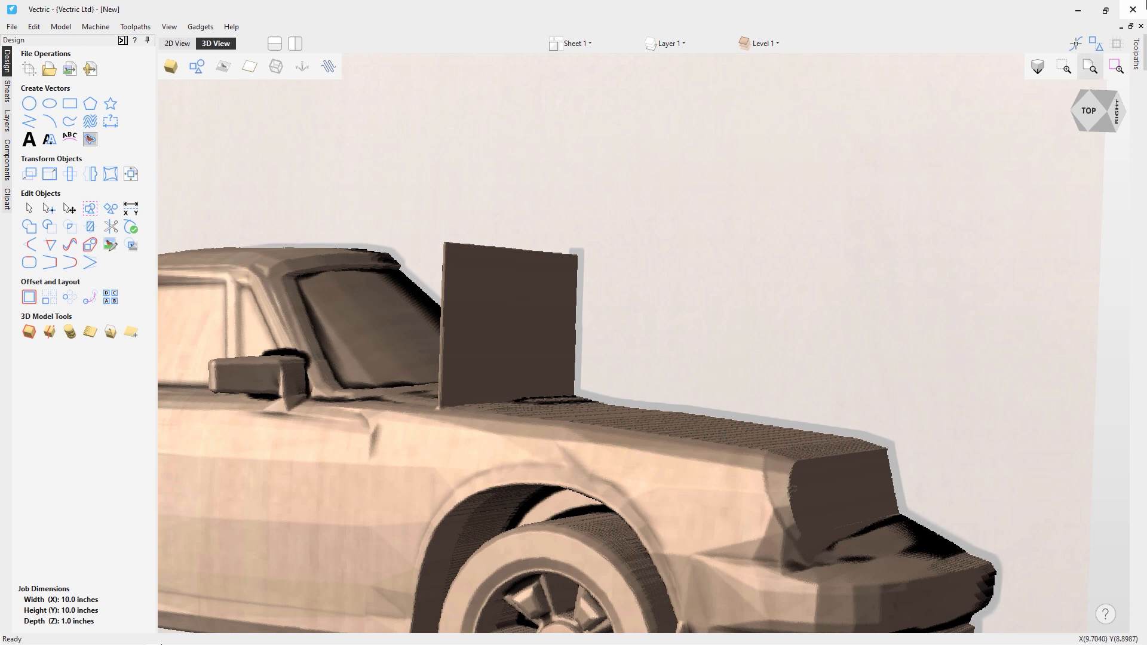
drag(365, 414, 354, 435)
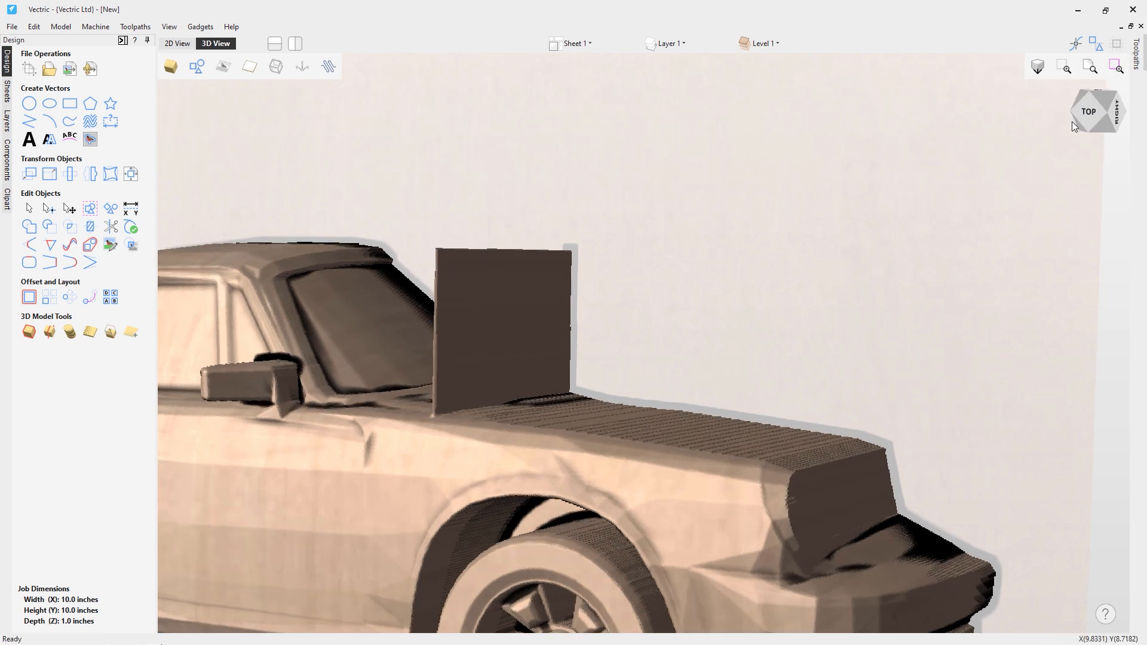
click(1087, 116)
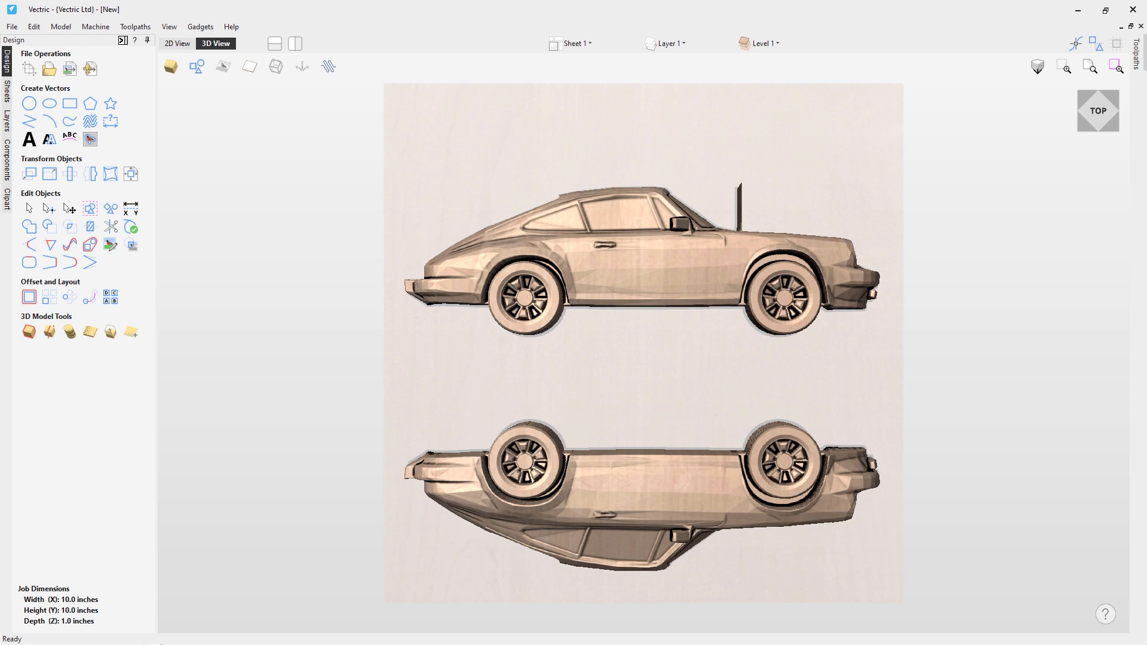
Try re-importing the porsche - Bottom component to revisit its modeling plane position settings.
click(7, 160)
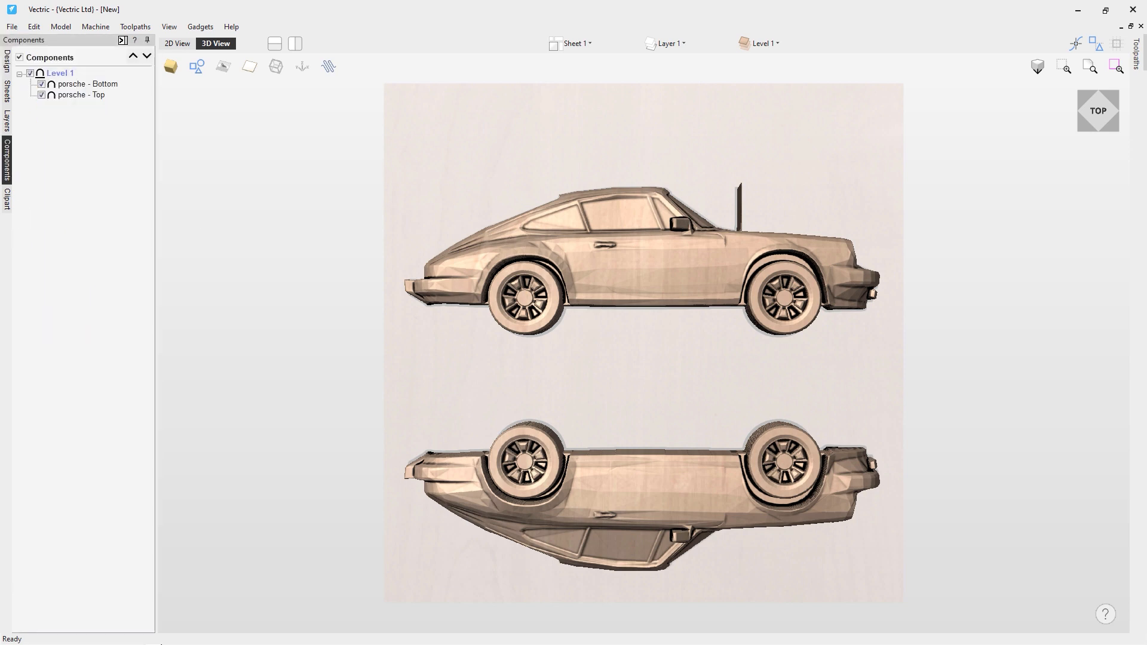
click(86, 83)
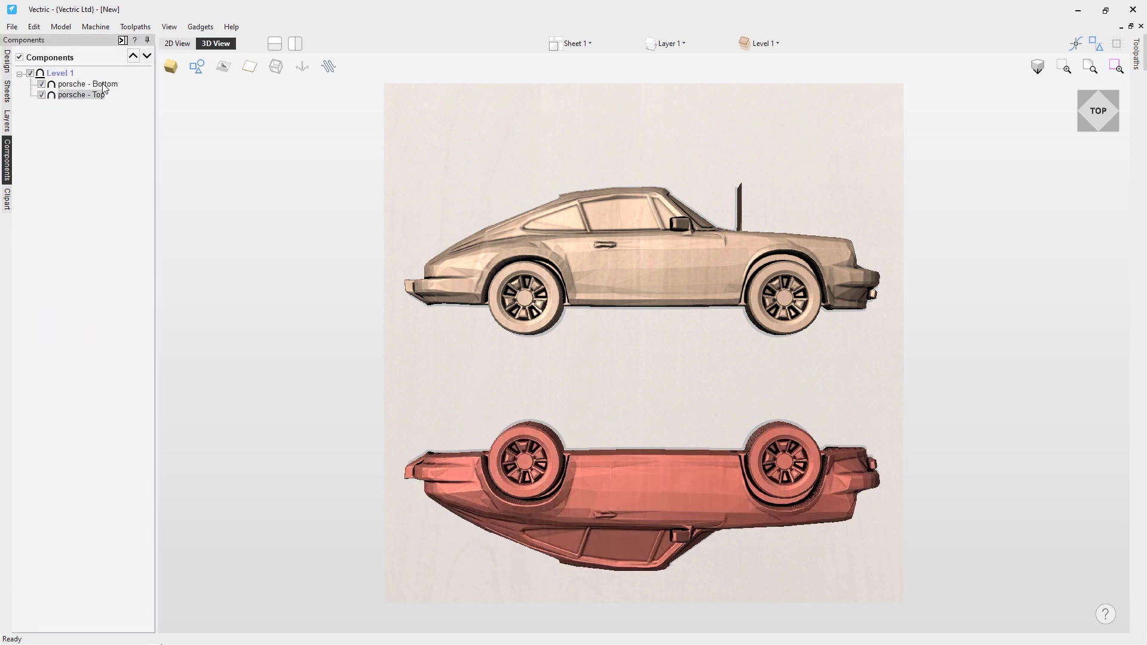
right_click(106, 86)
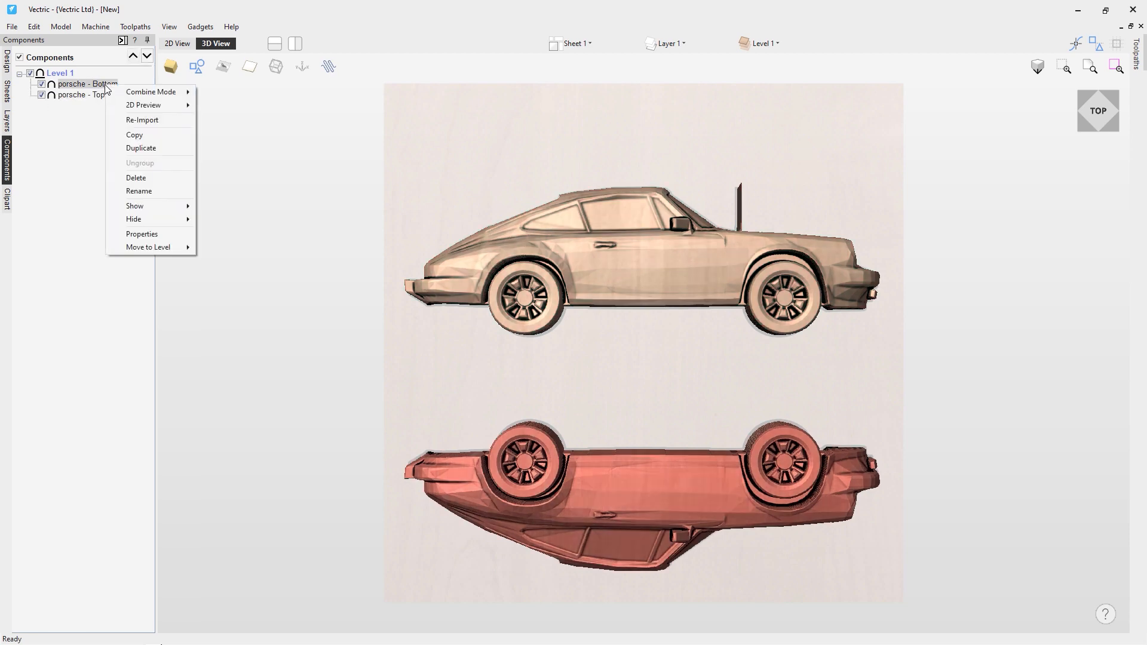
click(173, 122)
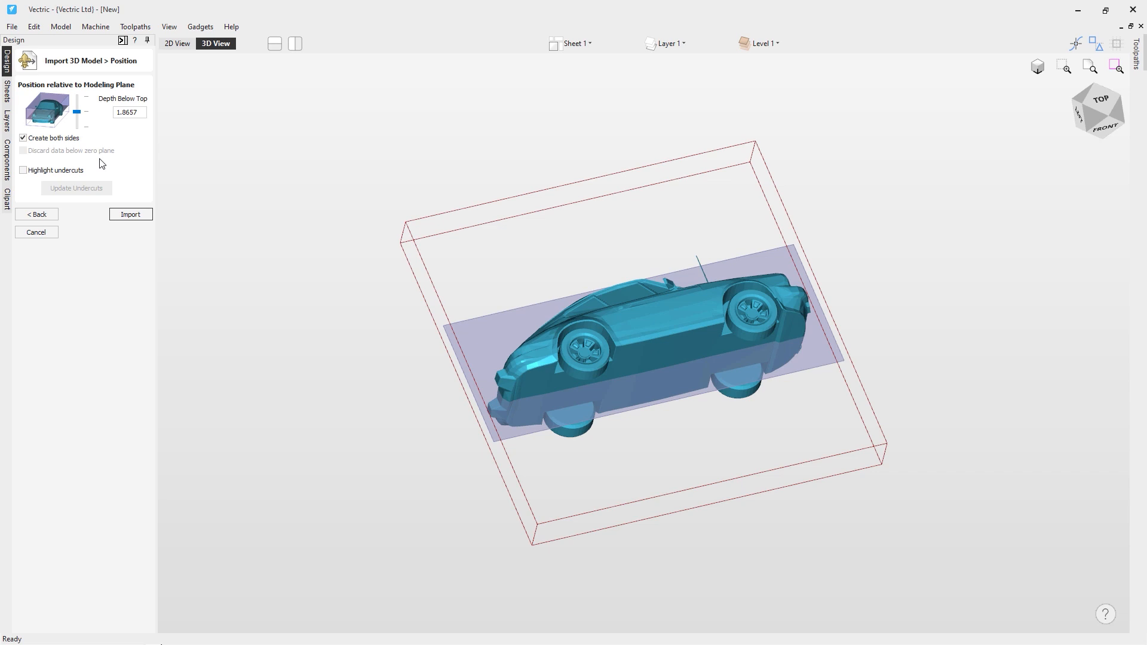
click(49, 227)
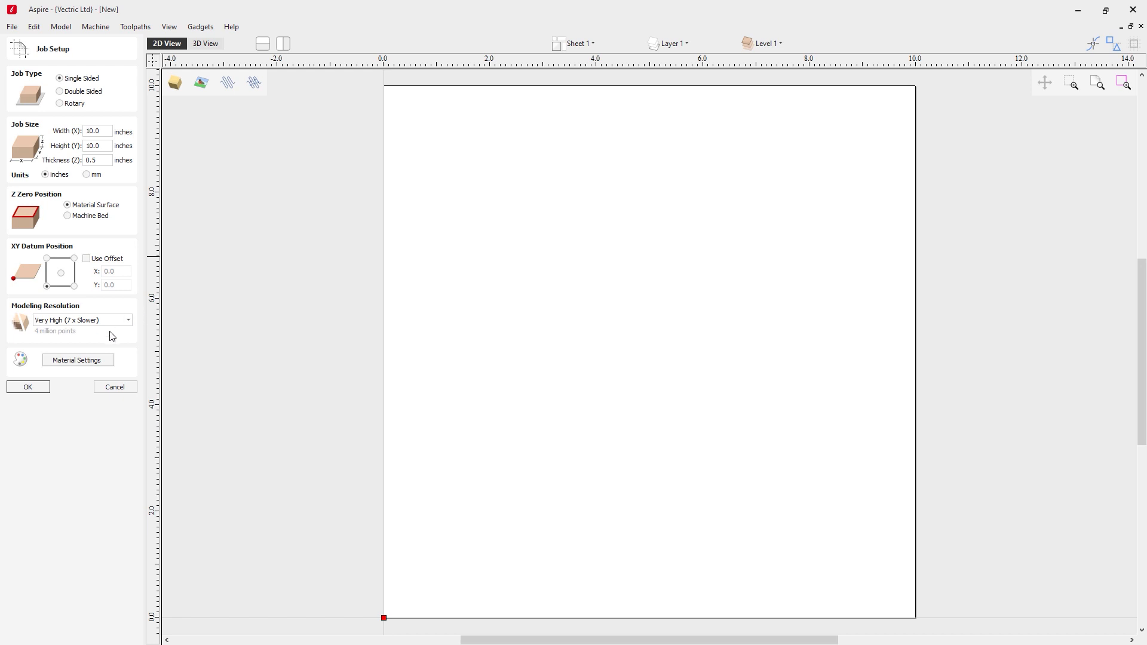
Create the single-sided 10 x 10 x 0.5 inch job with Very High modeling resolution and show it in 3D.
click(36, 386)
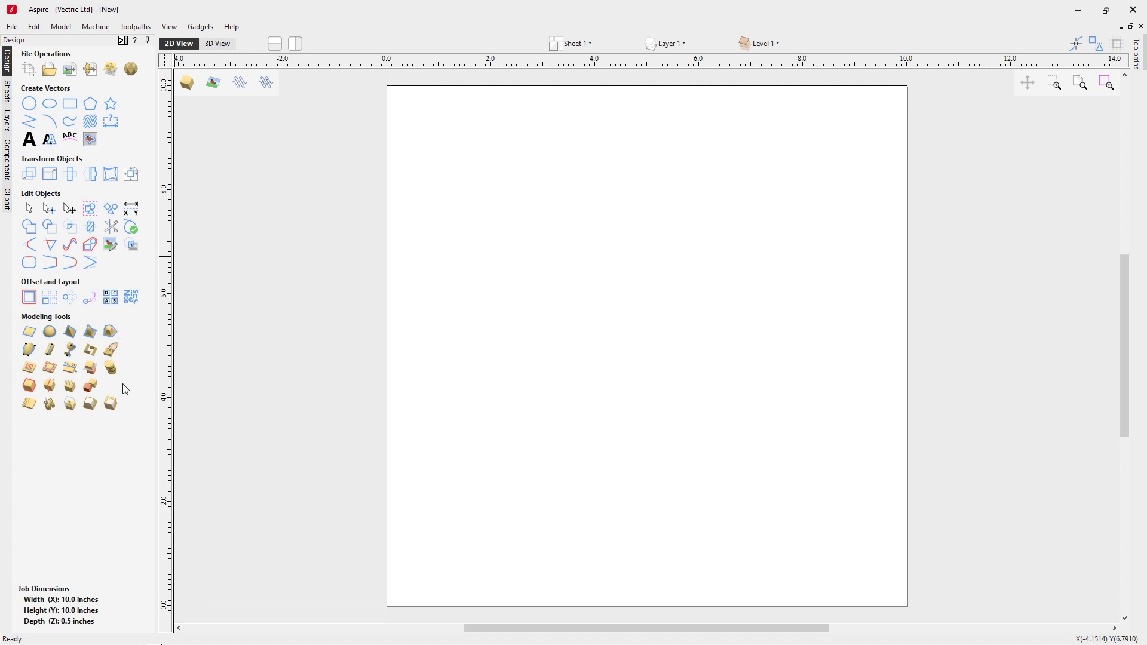
click(218, 44)
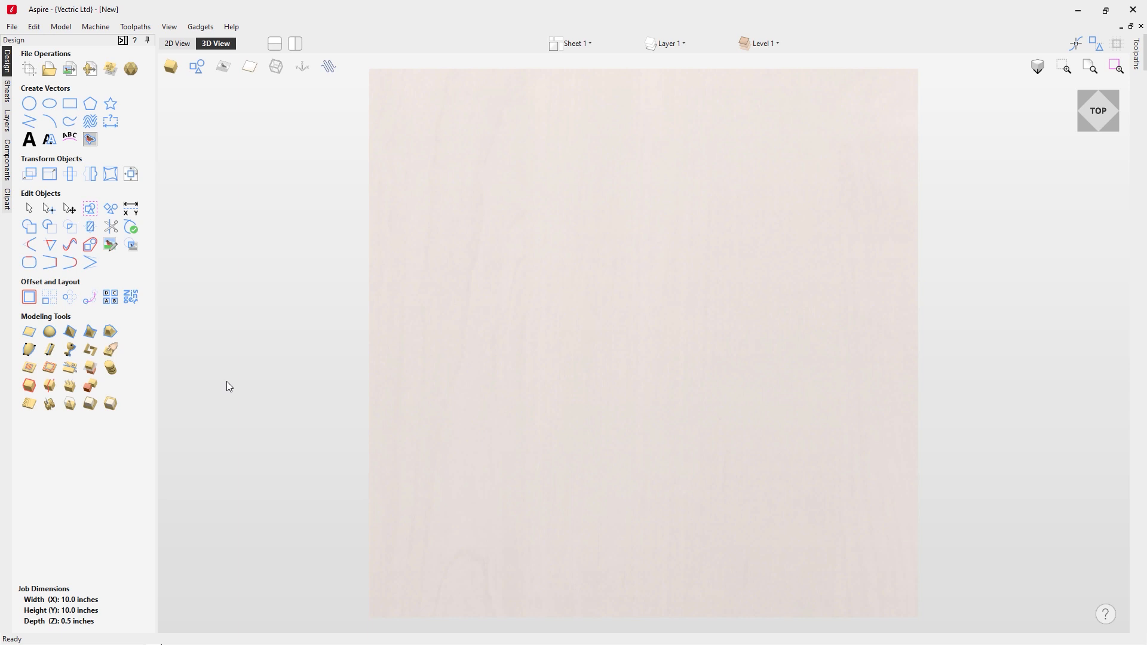
Import Fleur2.crv3d as a component and place it in the right half of the job, at about X 7.9, Y 5.3.
click(93, 73)
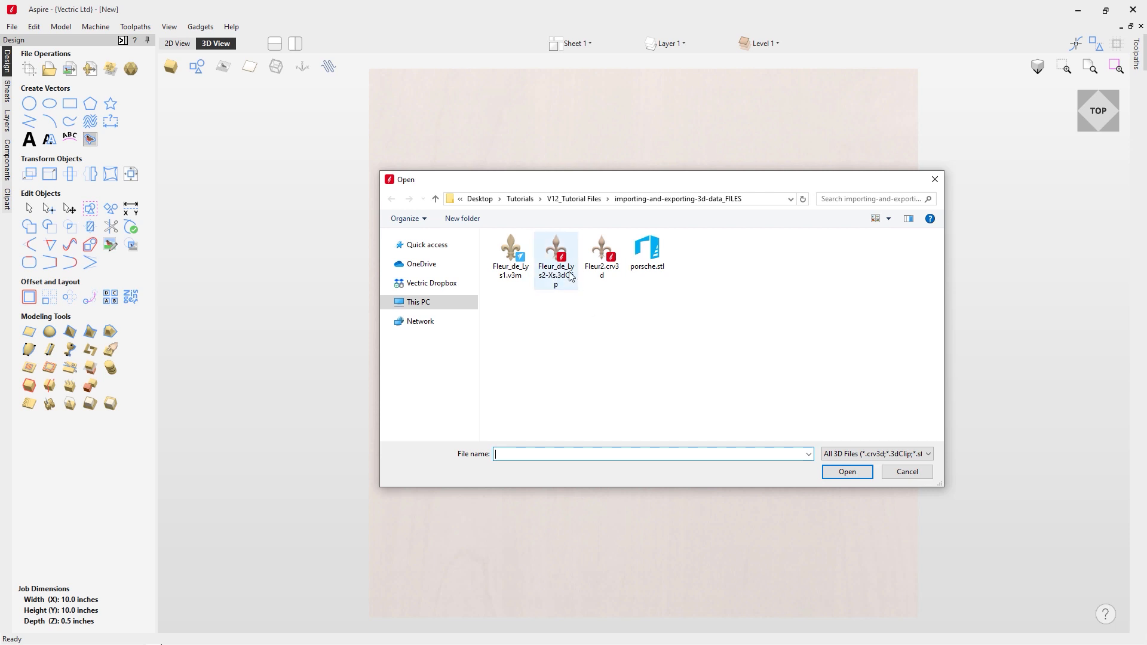
click(608, 266)
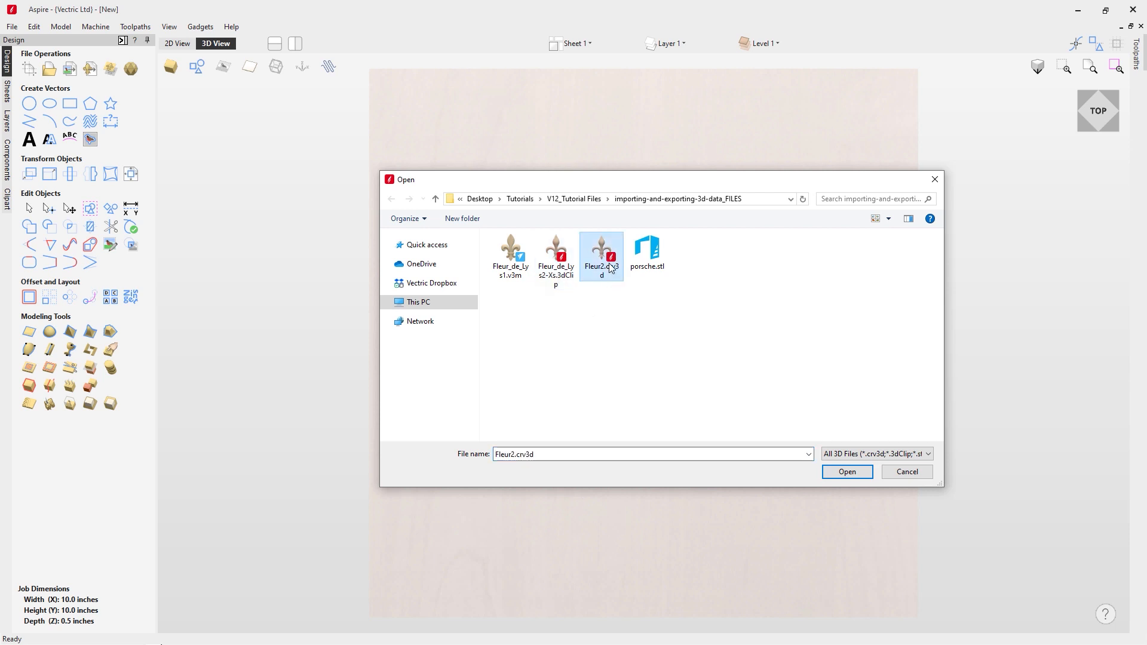
double_click(609, 266)
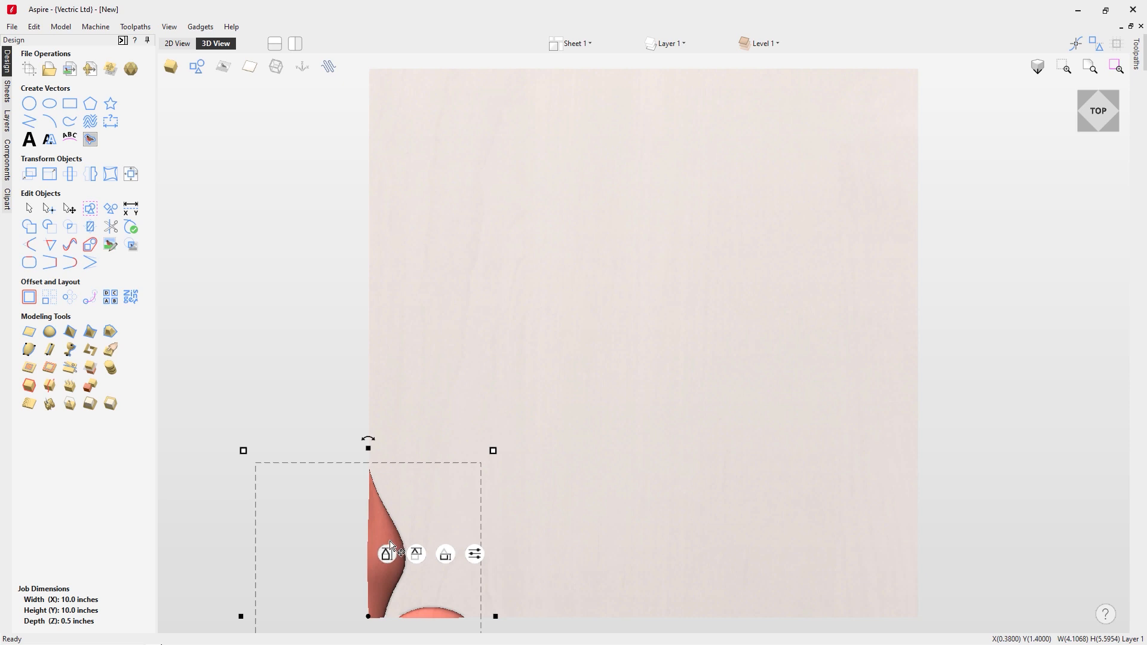
drag(370, 613, 806, 325)
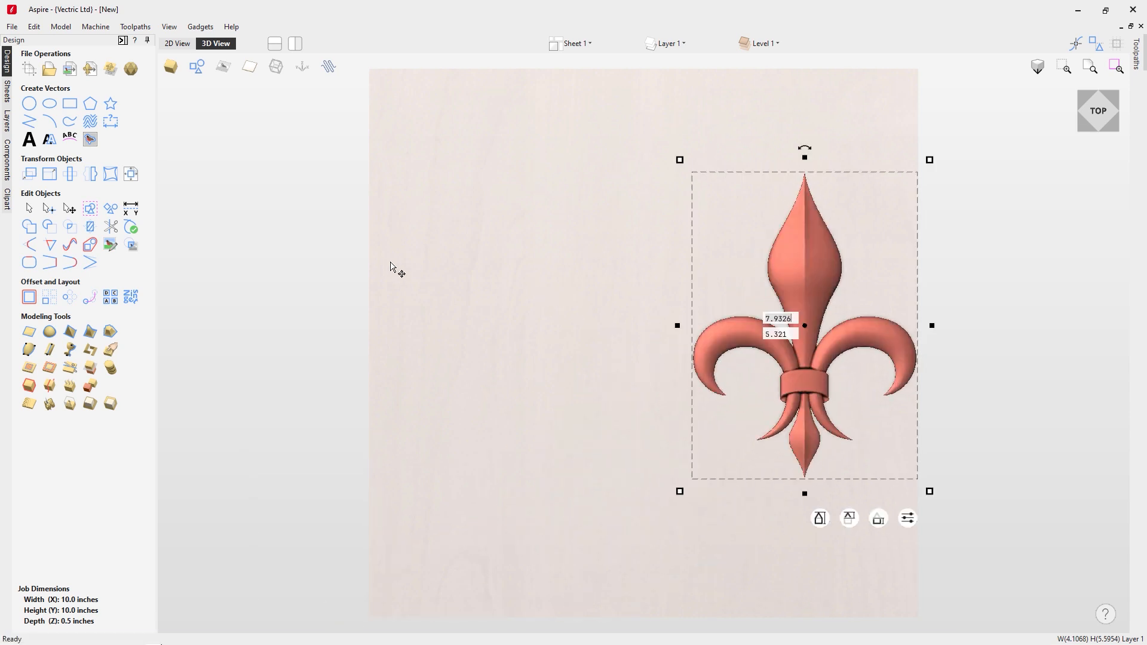
click(293, 195)
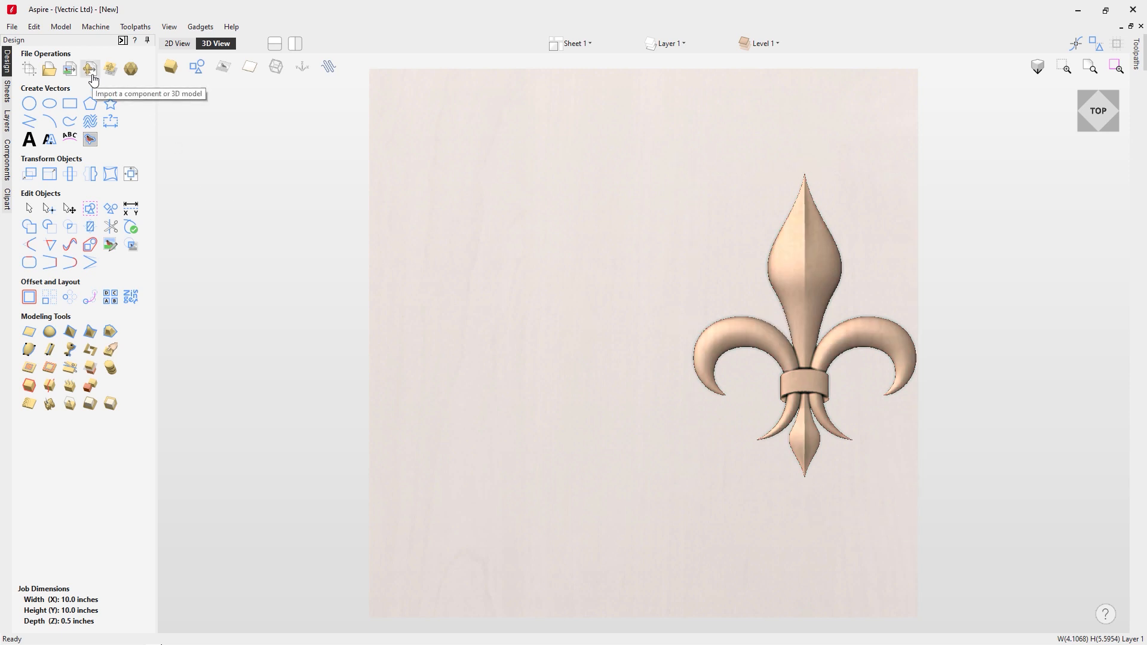
Import Fleur_de_Lys2-Xs.3dClip and place it in the job beside the Fleur2 component, on its left.
click(92, 75)
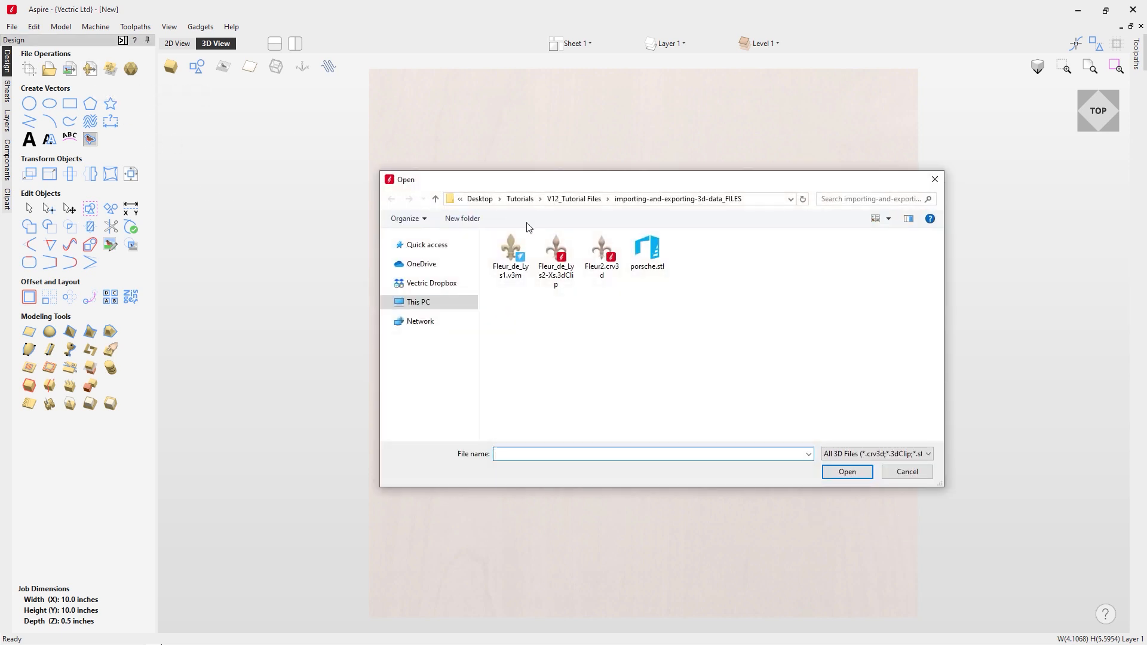
double_click(555, 251)
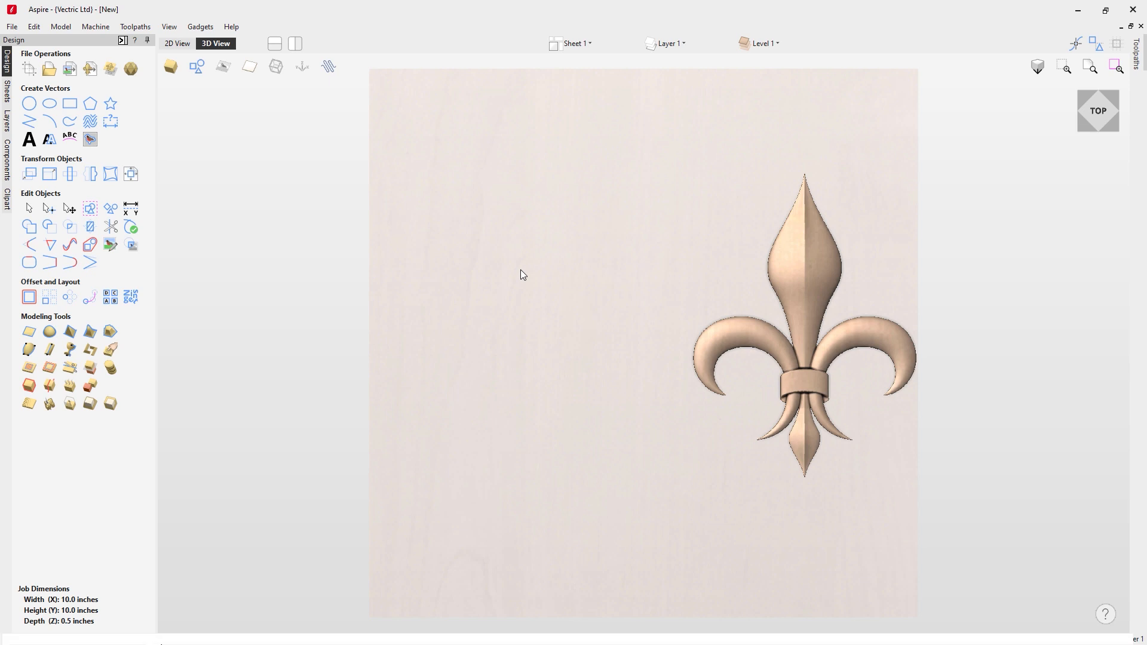
drag(377, 622, 521, 343)
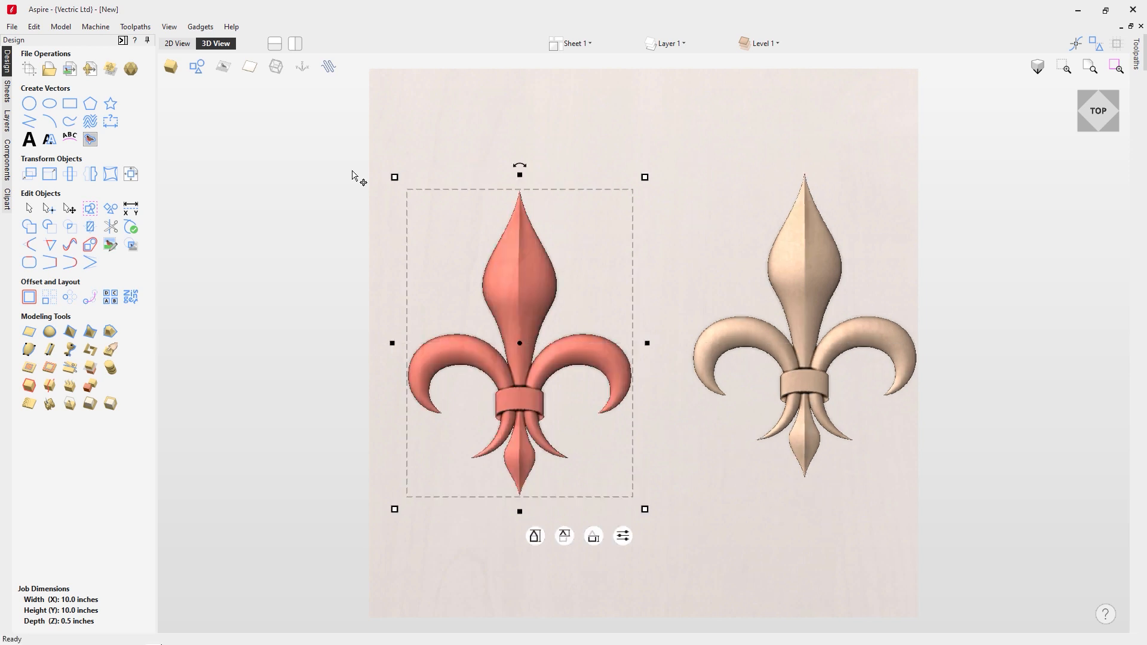
Compare the component structures of Fleur_de_Lys2-Xs and Fleur2, and toggle the visibility of Fleur2 off and on.
click(8, 160)
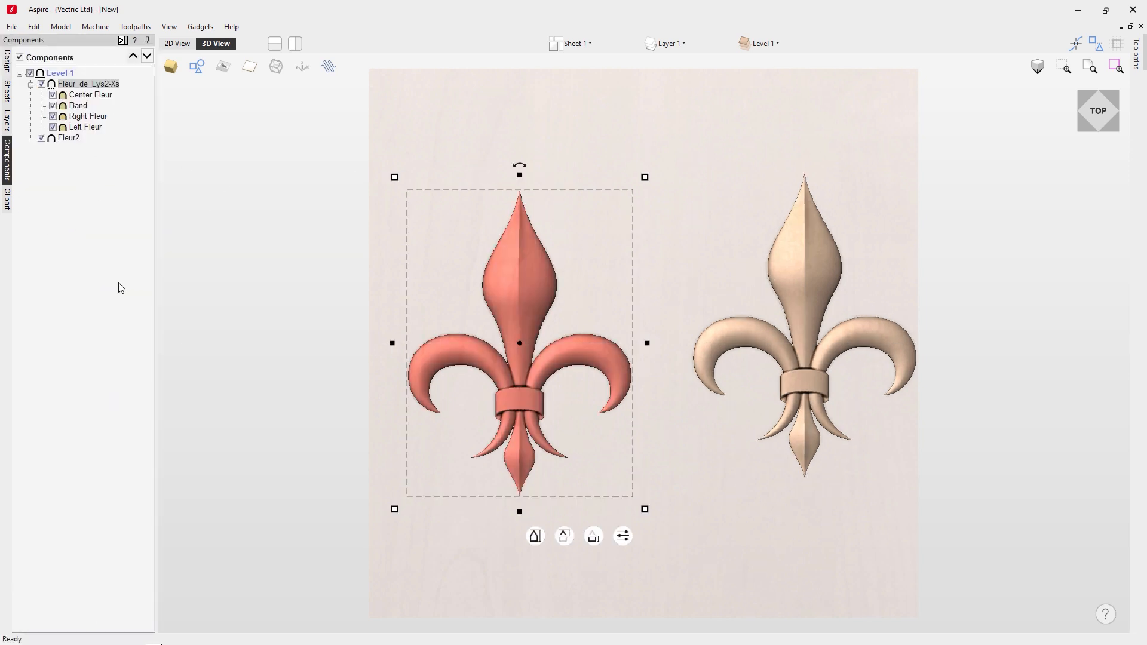
click(809, 322)
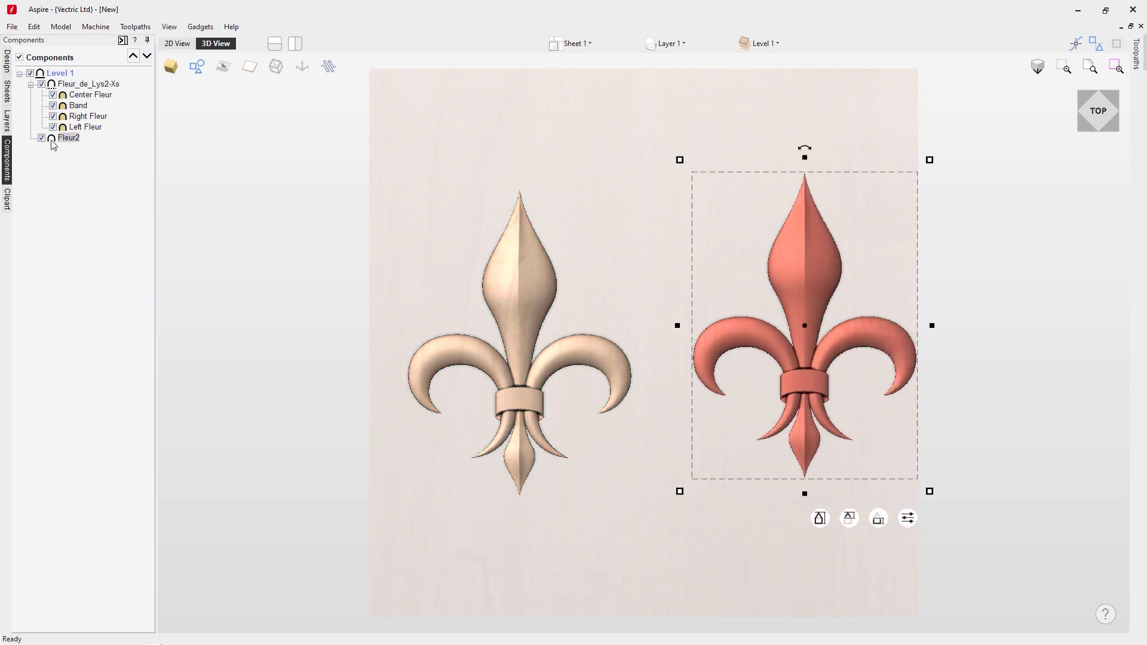
click(86, 86)
mouse_move(105, 123)
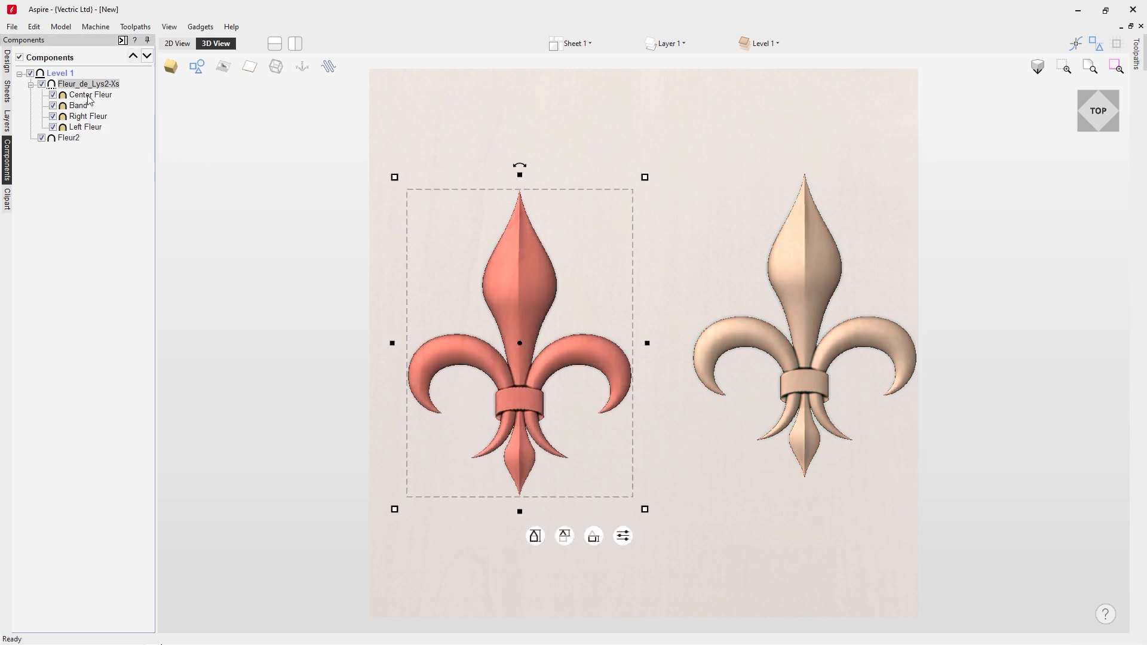
click(76, 139)
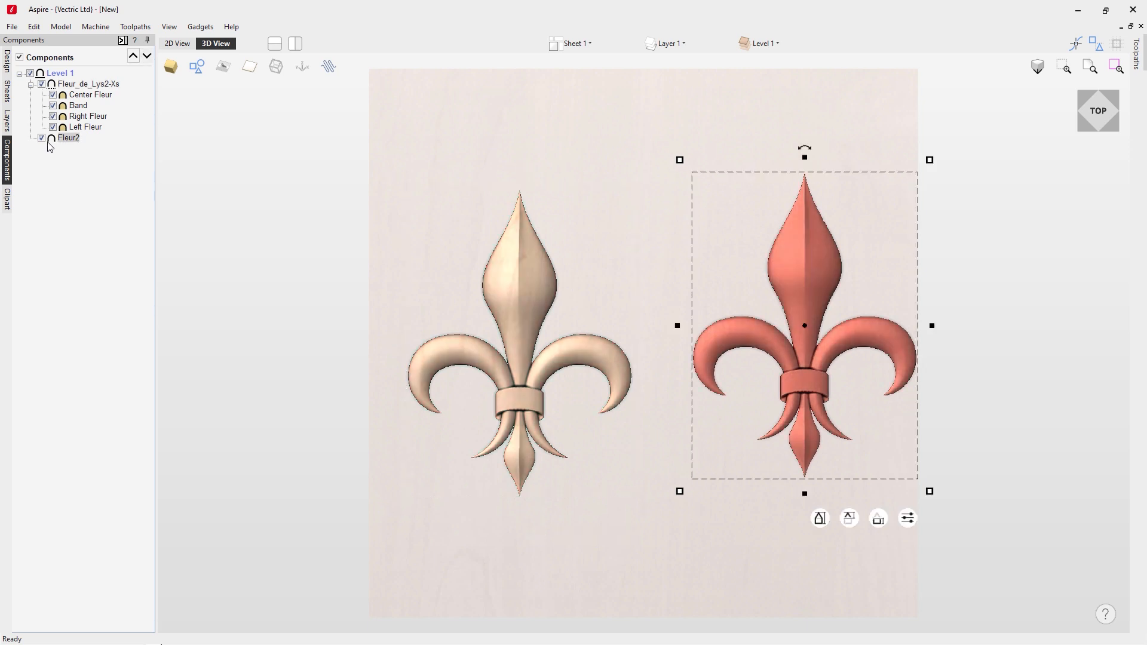
click(42, 139)
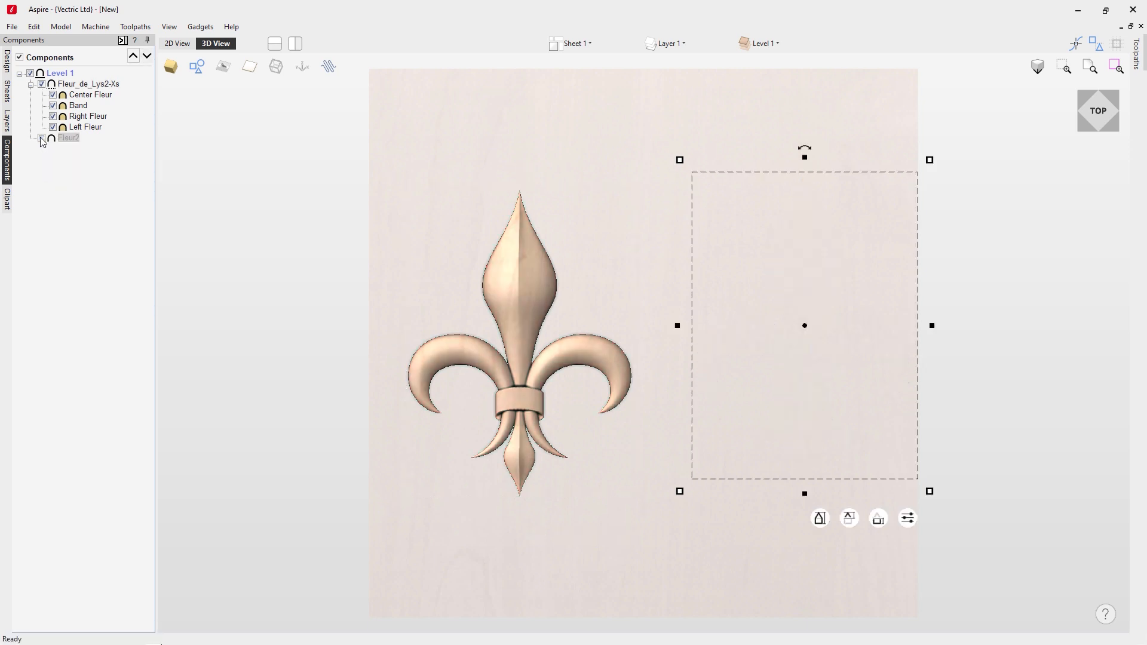
click(42, 139)
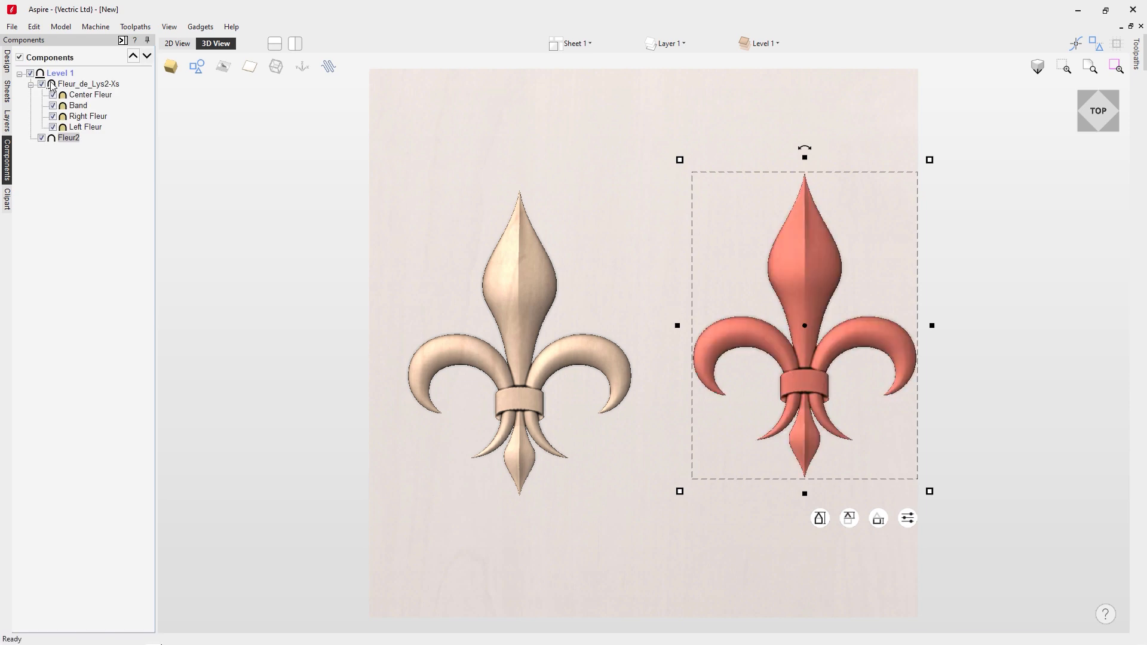
Toggle the visibility of Center Fleur, Band and Right Fleur within the Fleur_de_Lys2-Xs group off and on.
mouse_move(48, 88)
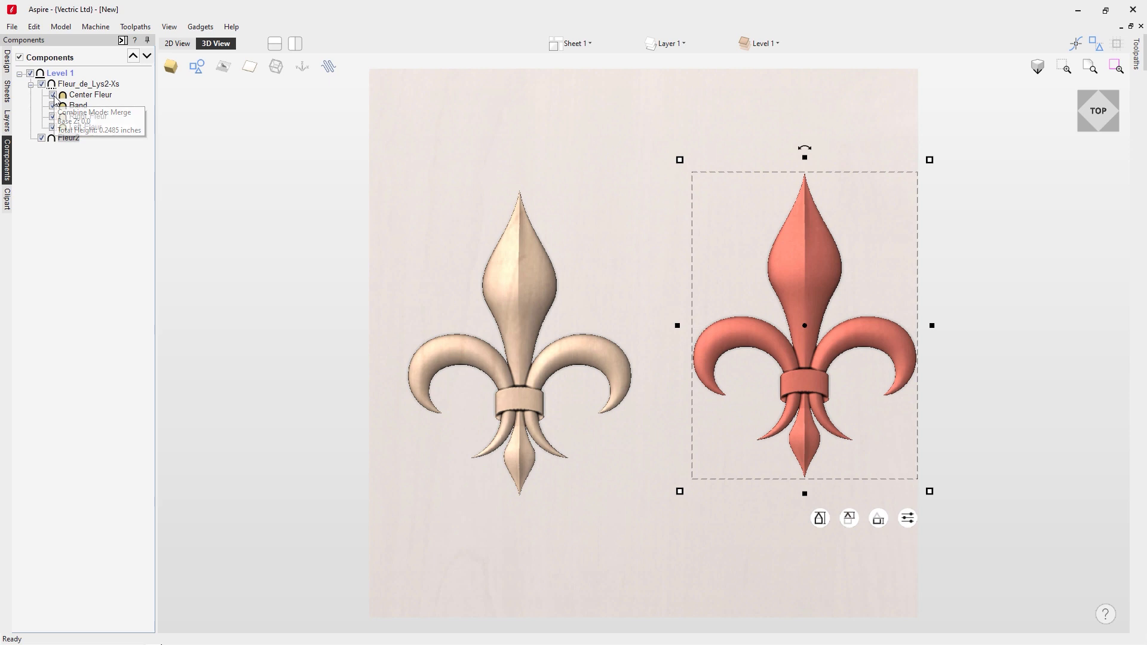
click(53, 95)
click(53, 95)
click(52, 106)
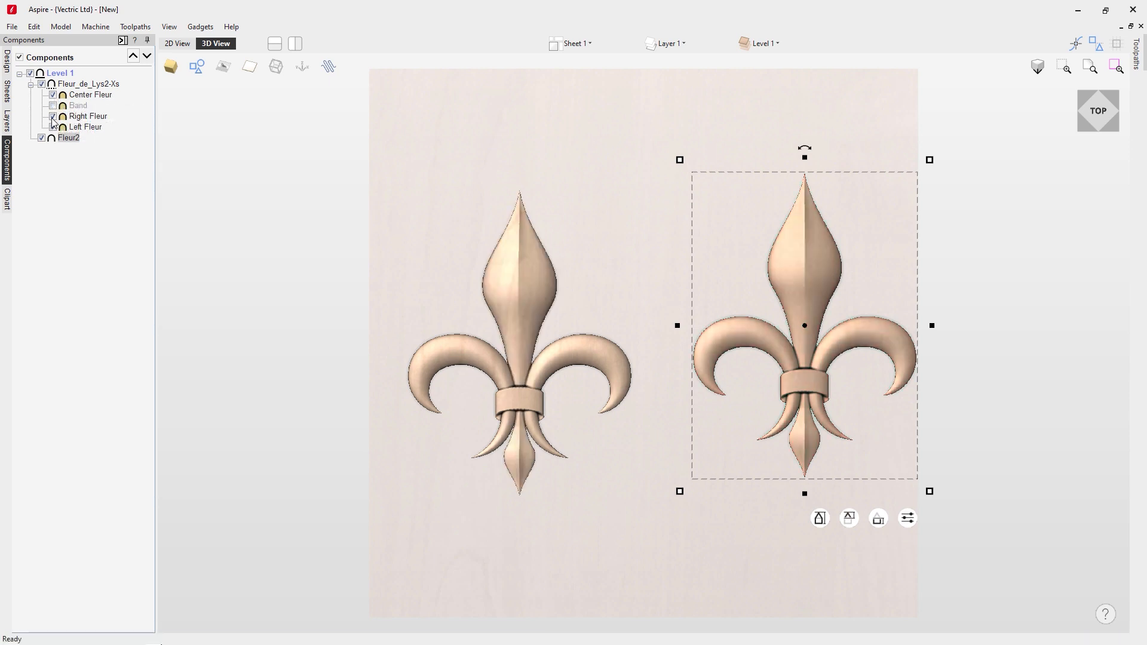
click(52, 117)
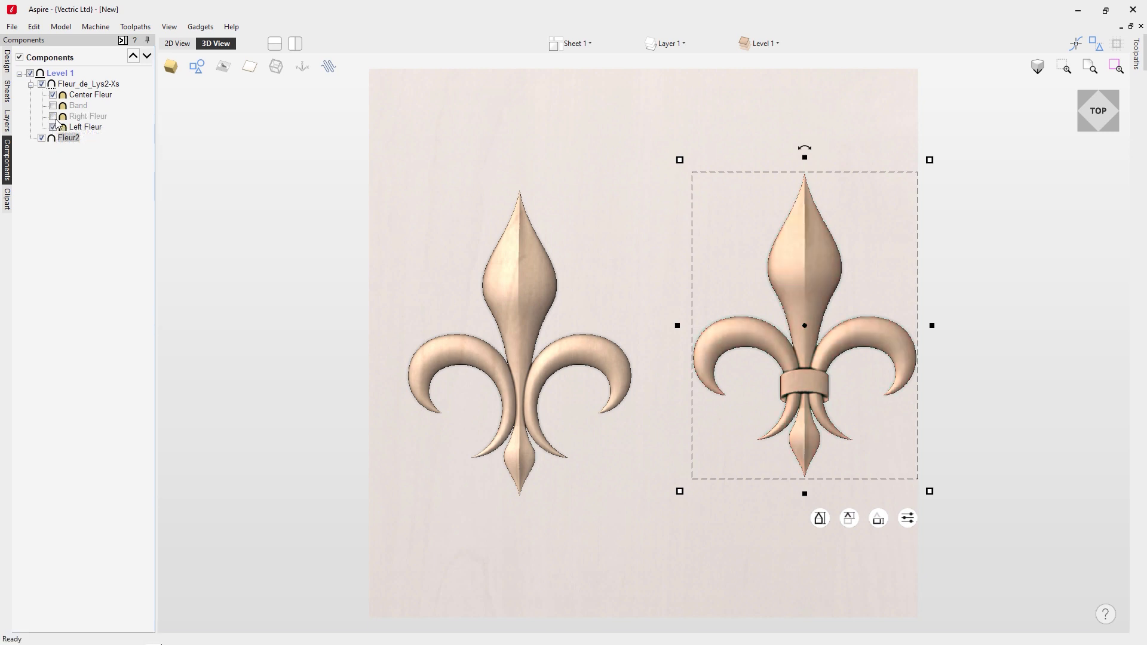
click(53, 117)
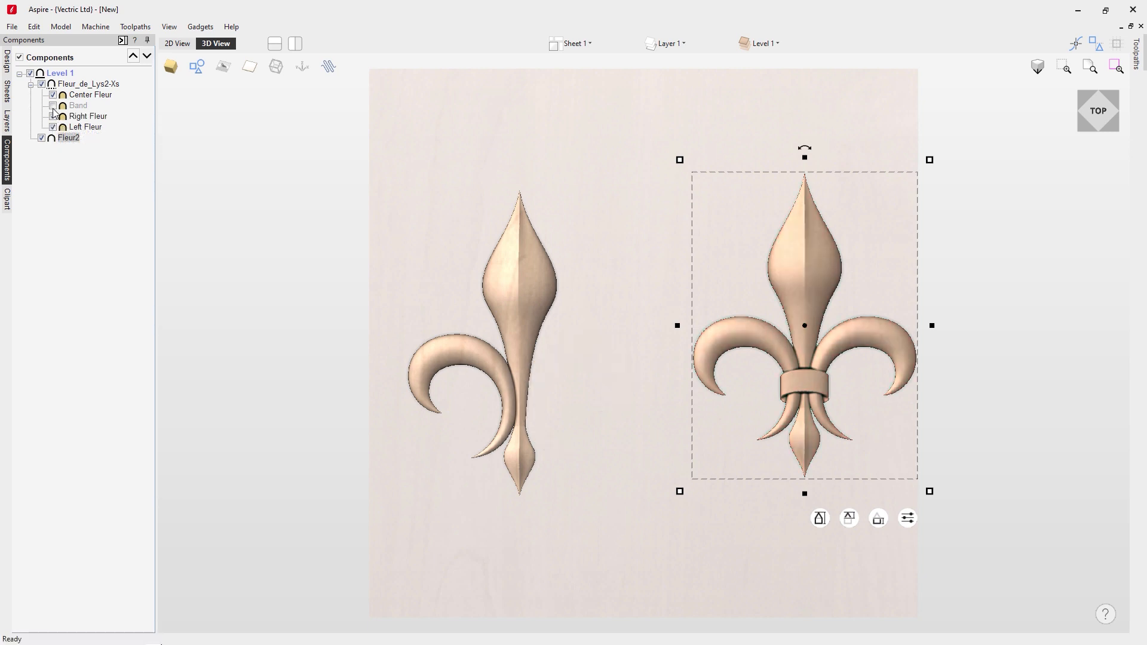
click(53, 106)
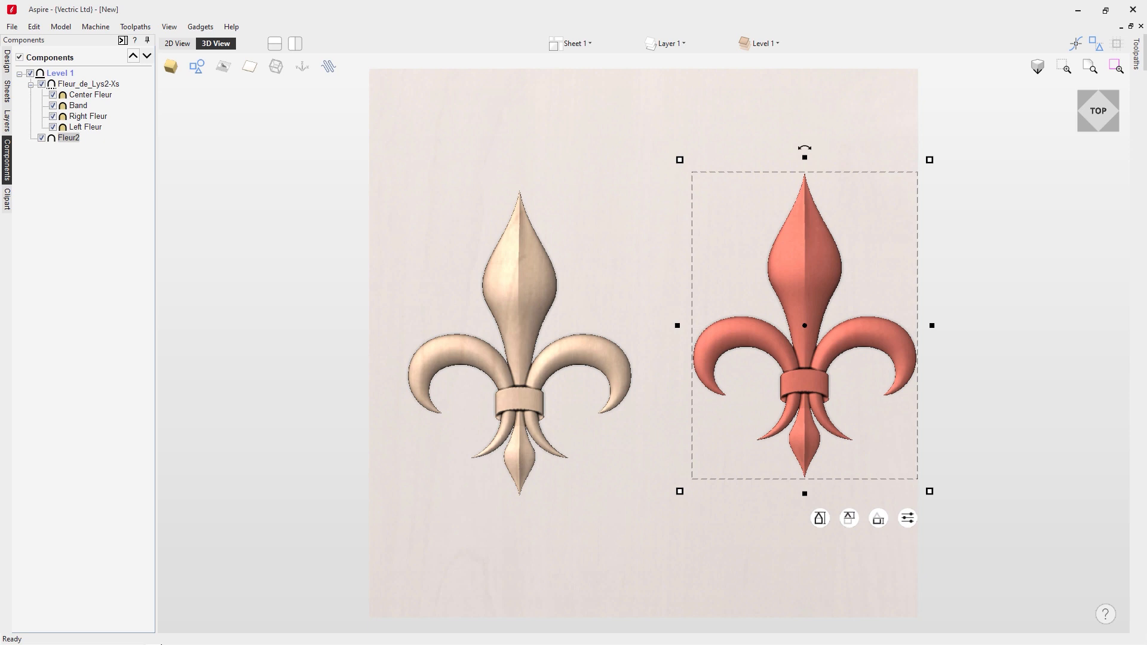
Delete both fleur-de-lis components from the job.
drag(381, 107, 933, 532)
key(Delete)
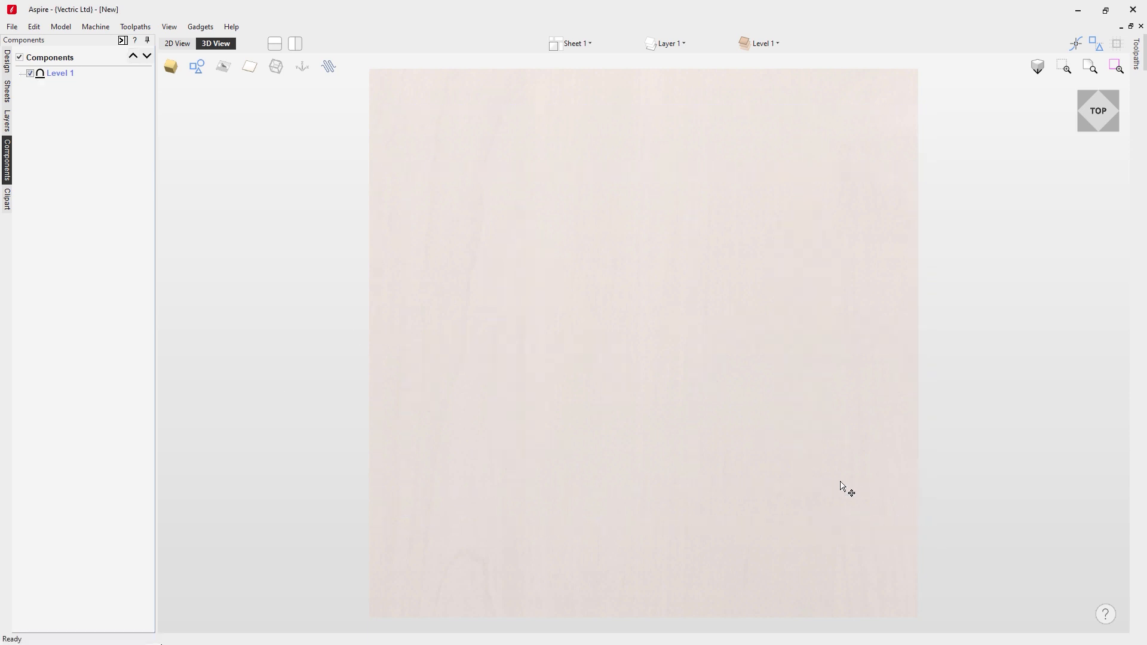
Create a component from the test.tif bitmap and show the 2D and 3D views side by side.
click(7, 61)
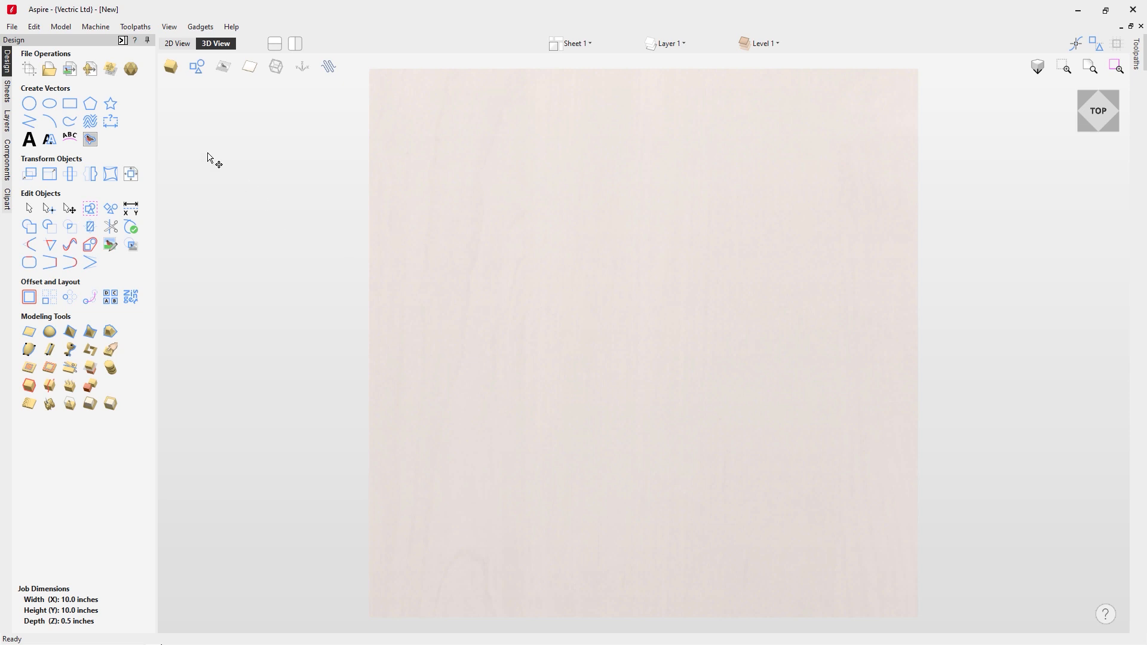
click(114, 76)
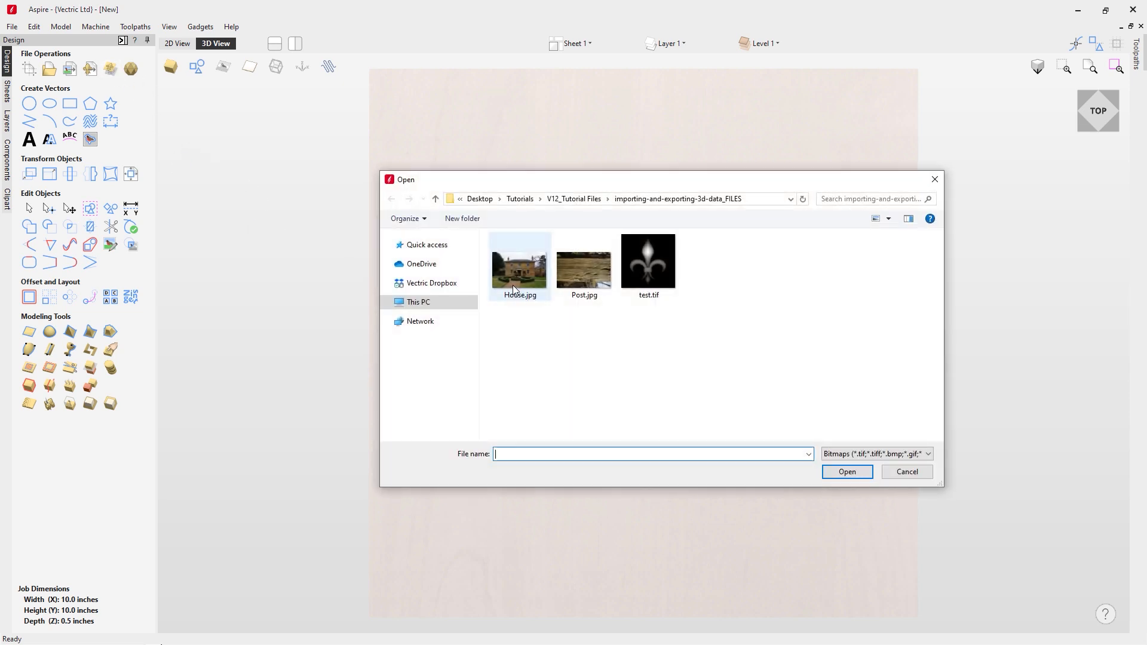
click(657, 287)
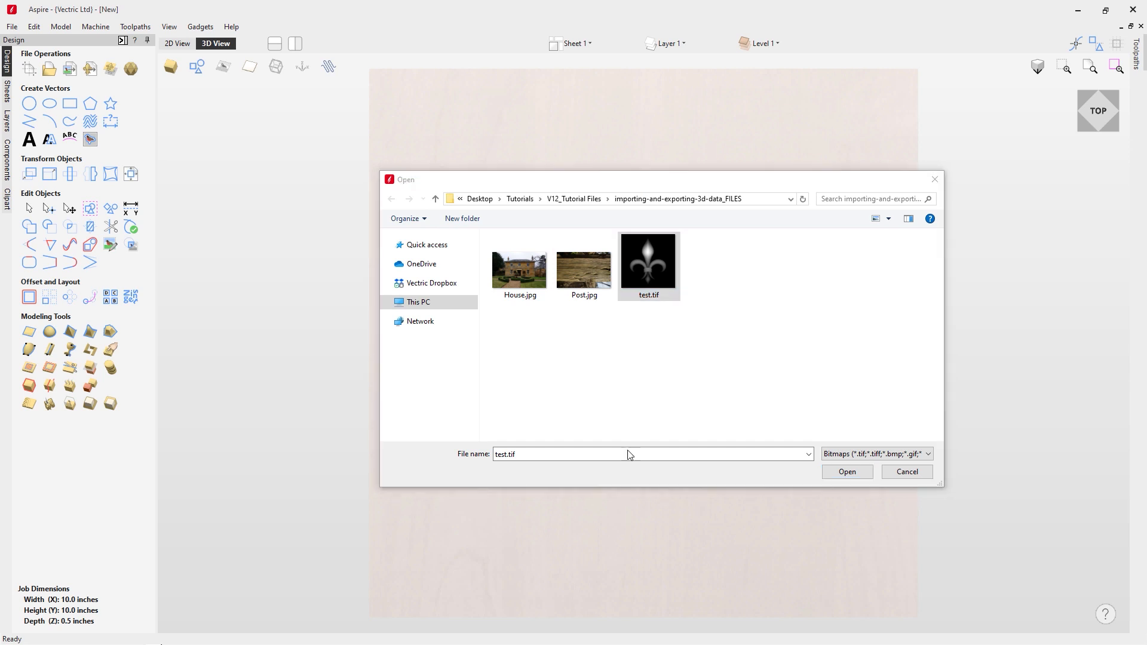
double_click(654, 264)
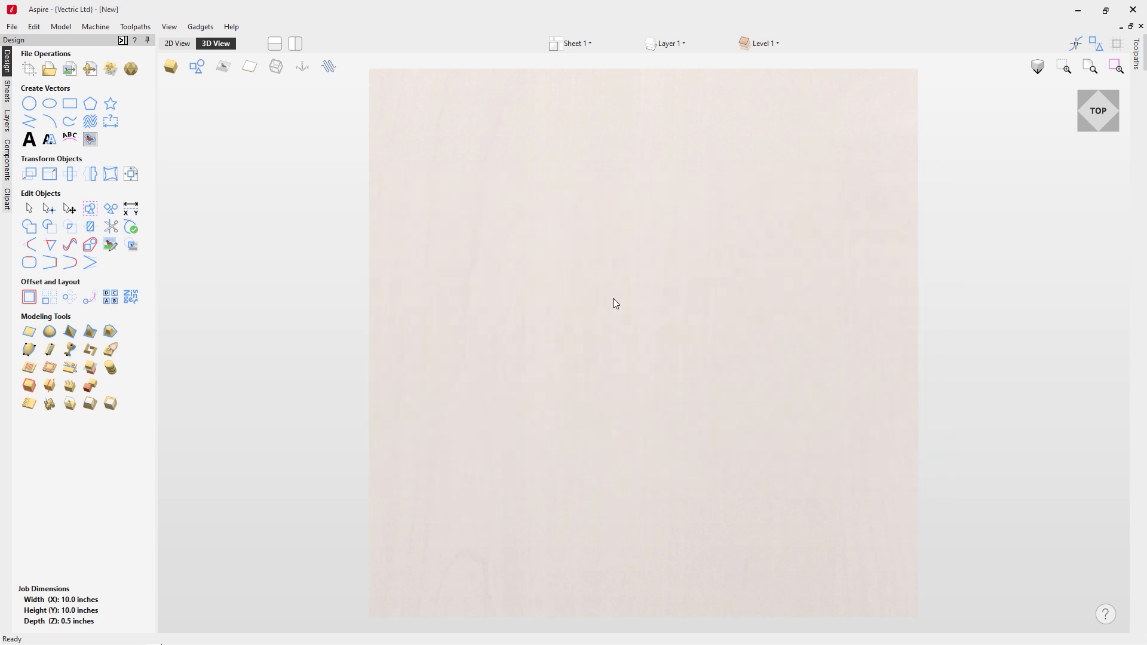
click(294, 44)
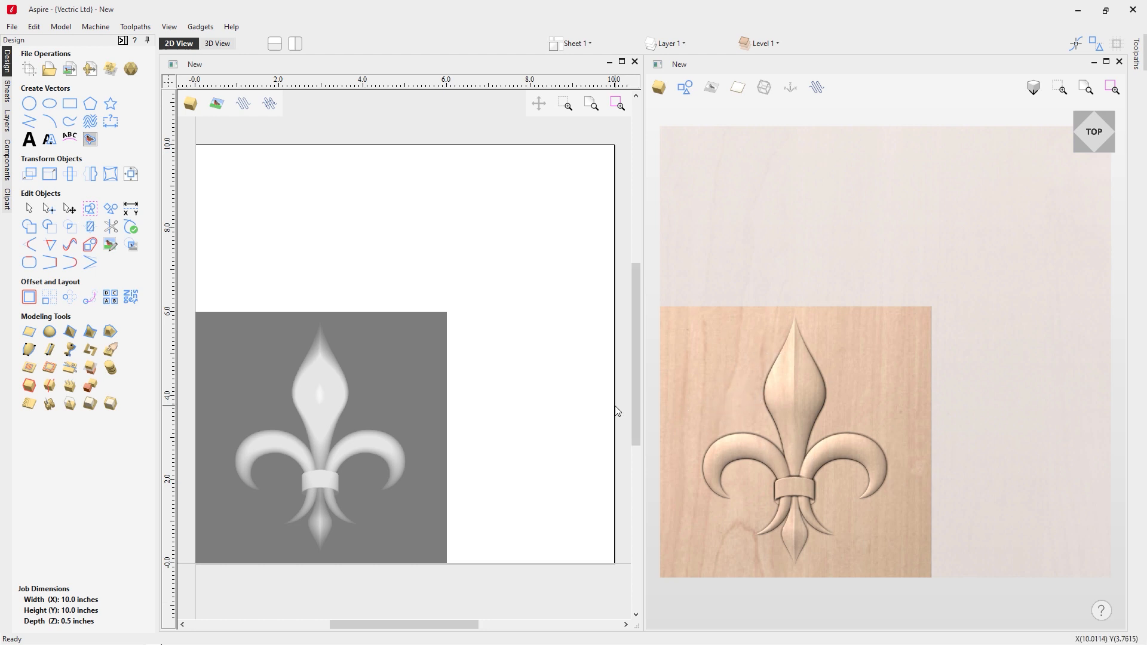
Remove the component made from test.tif, and import the Post.jpg picture into the 2D view.
click(377, 412)
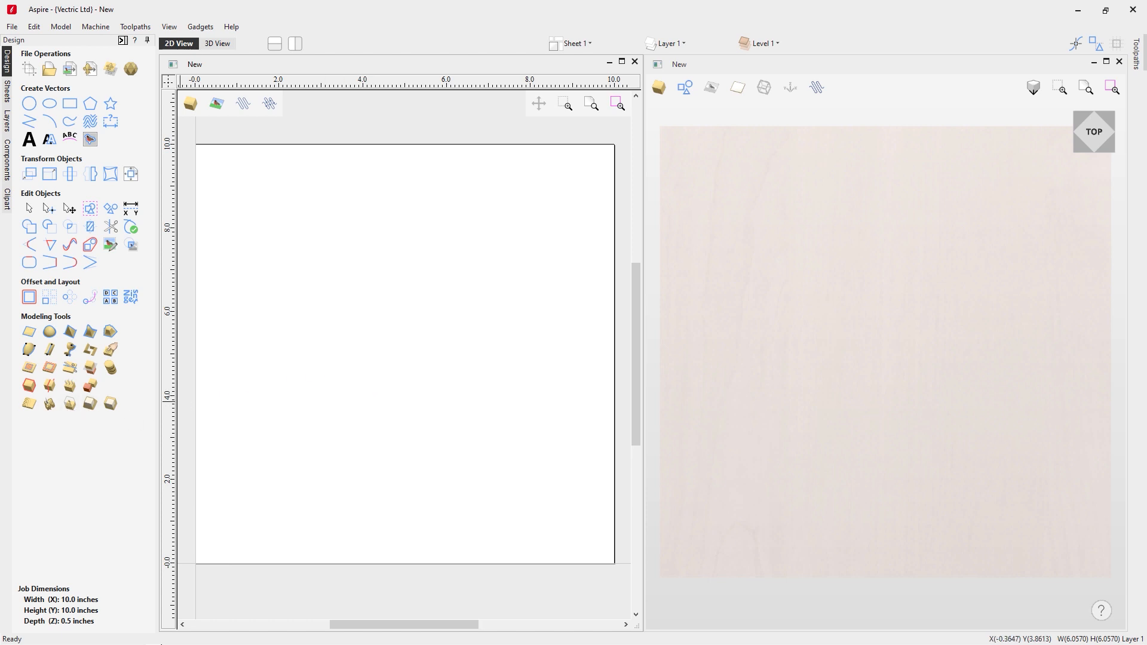
click(71, 71)
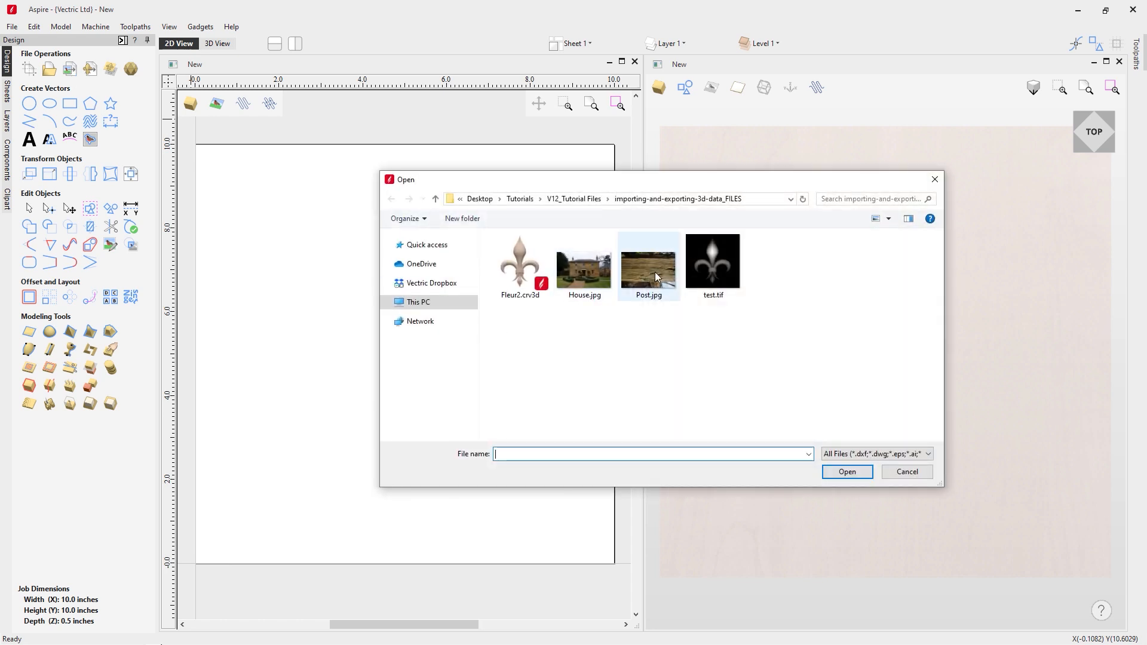
double_click(655, 271)
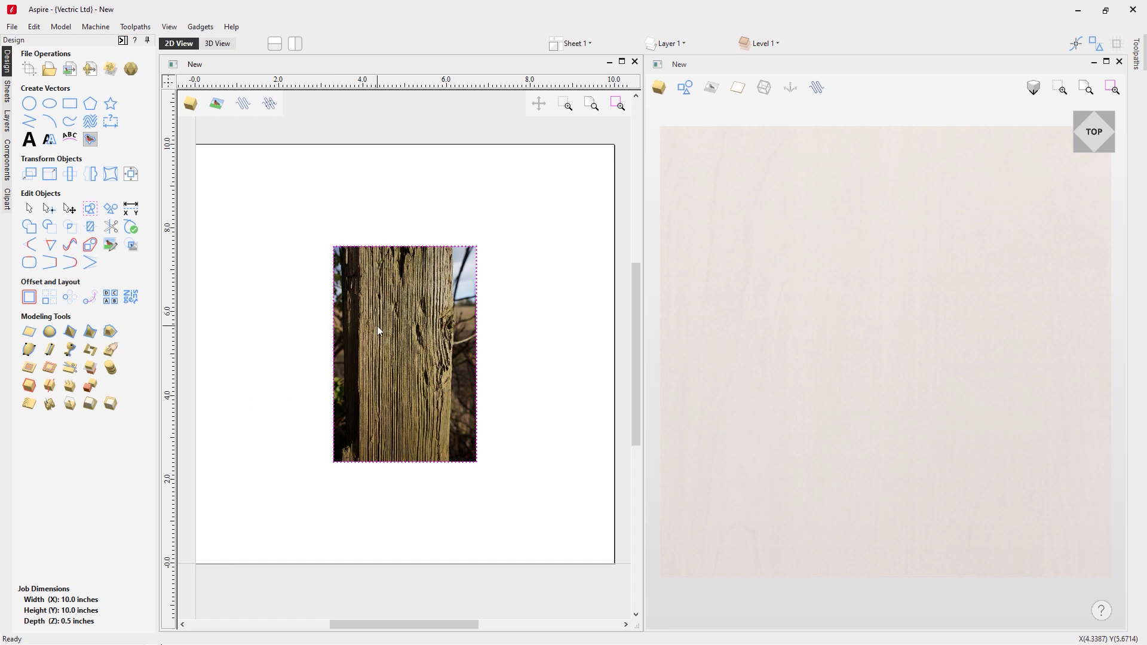
Create a component from the Post.jpg picture, then move the original picture aside and delete it.
click(110, 70)
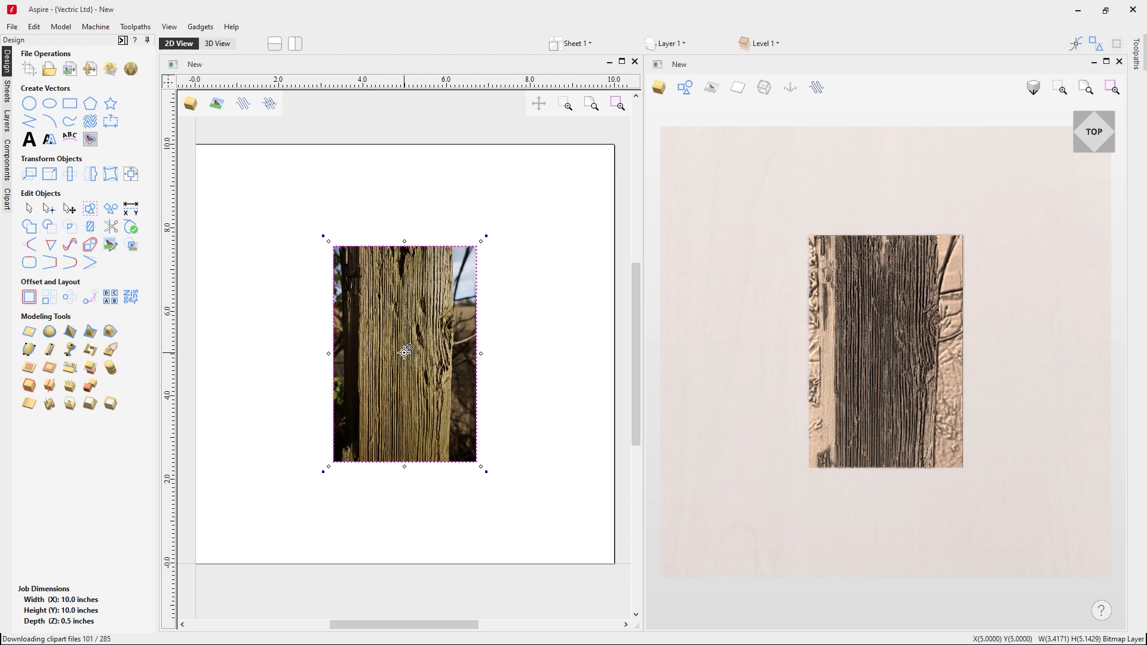
drag(405, 353, 254, 353)
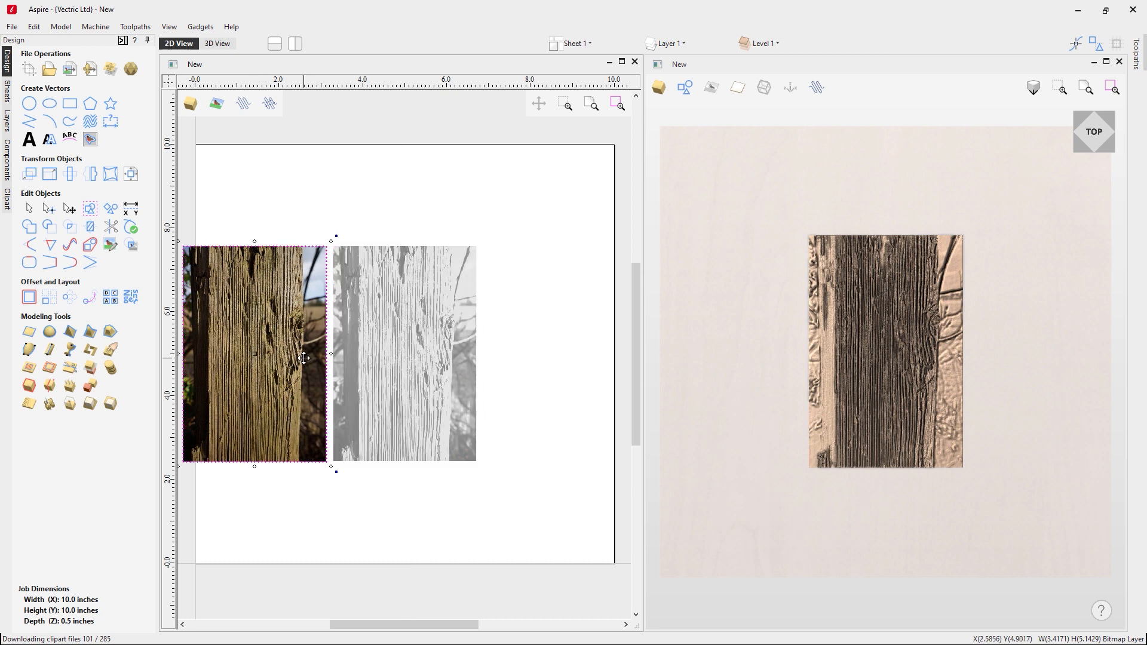
key(Delete)
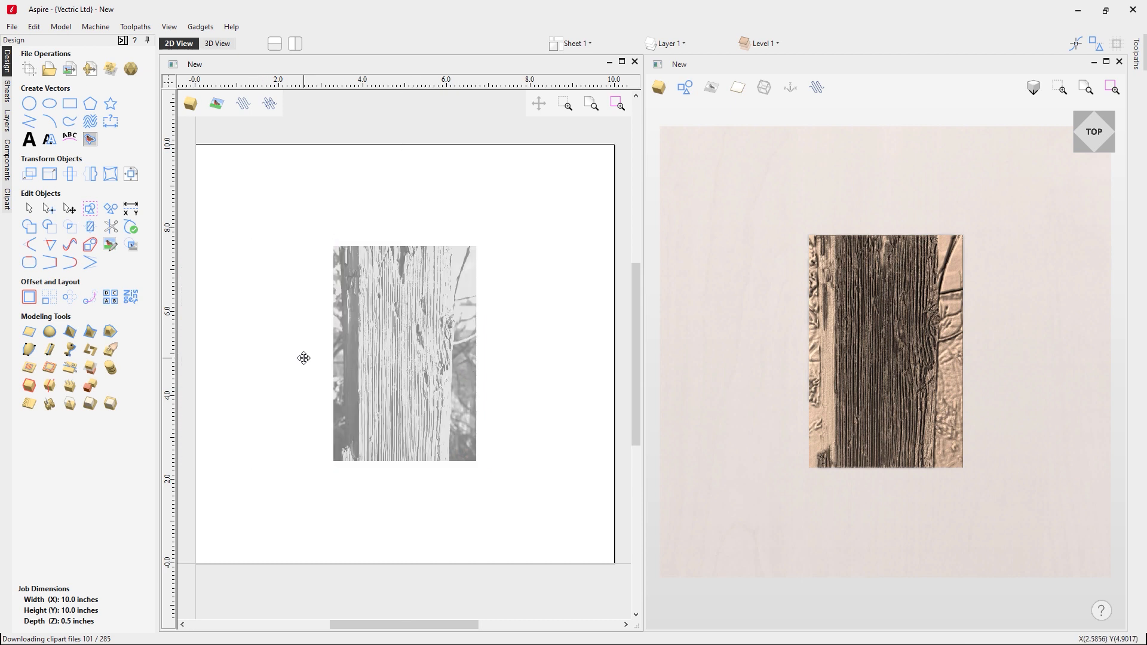
Show the component list and select the Post component in the 3D view.
click(8, 170)
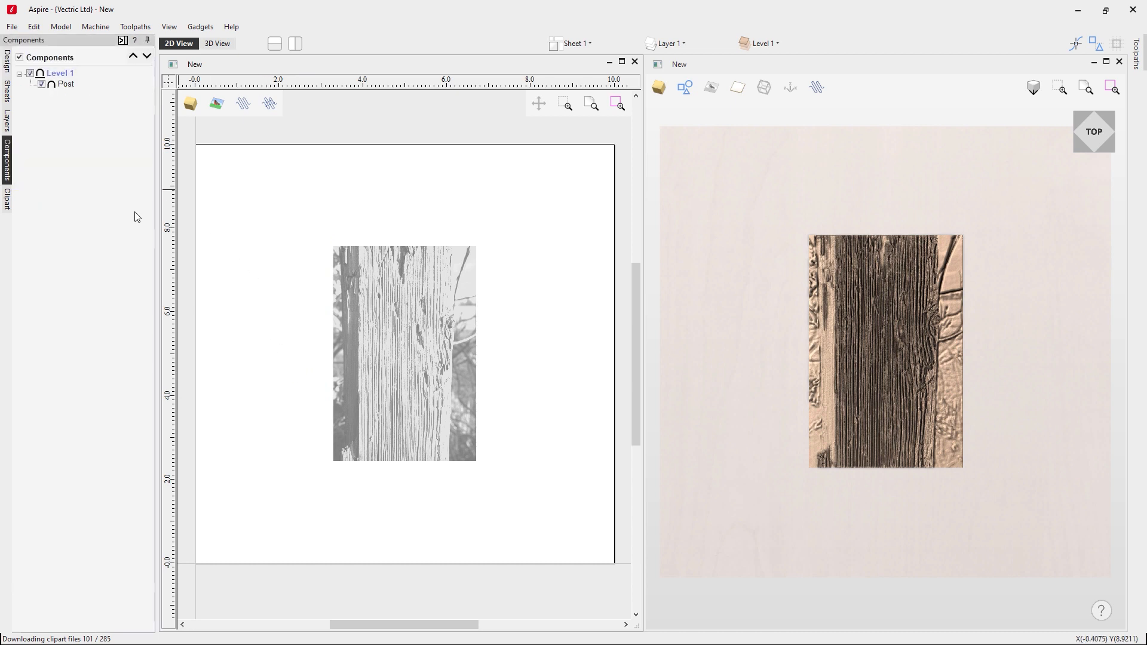
click(919, 332)
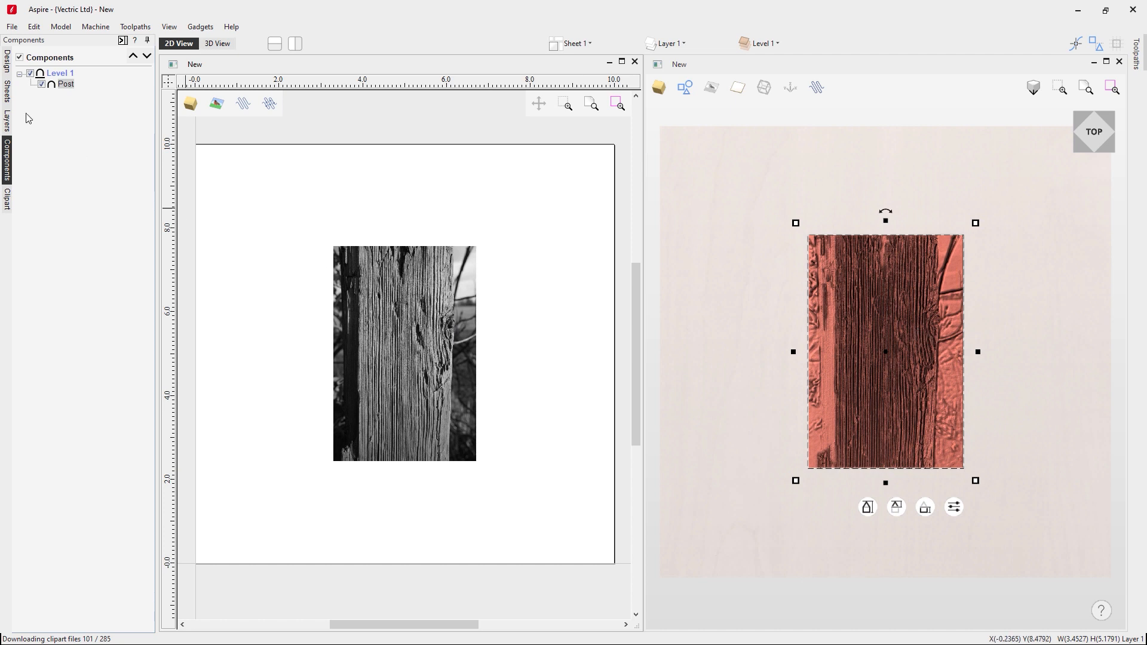
Try the Subtract combine mode on the Post component, and set it back to Add.
right_click(67, 87)
mouse_move(80, 99)
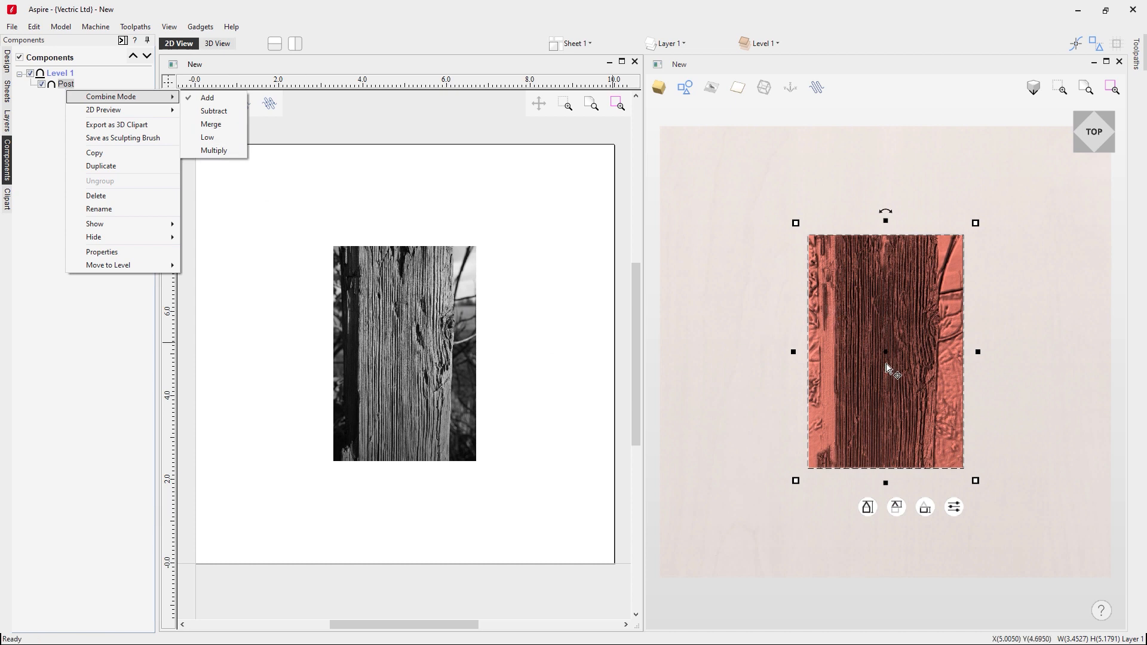
right_click(853, 289)
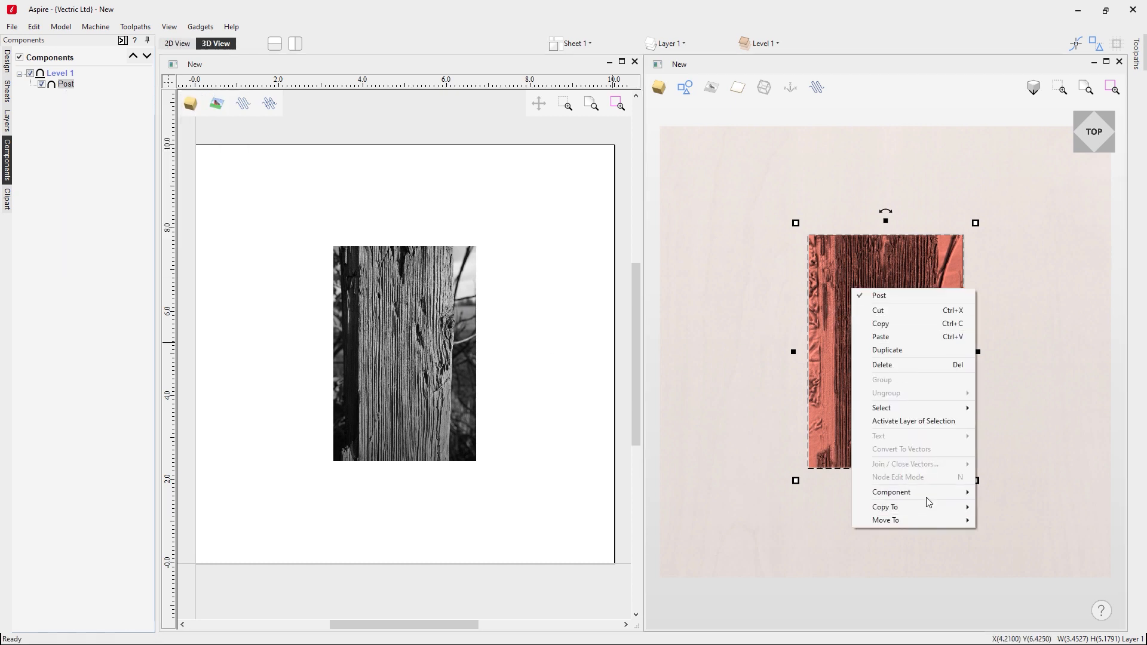
mouse_move(932, 492)
click(1026, 525)
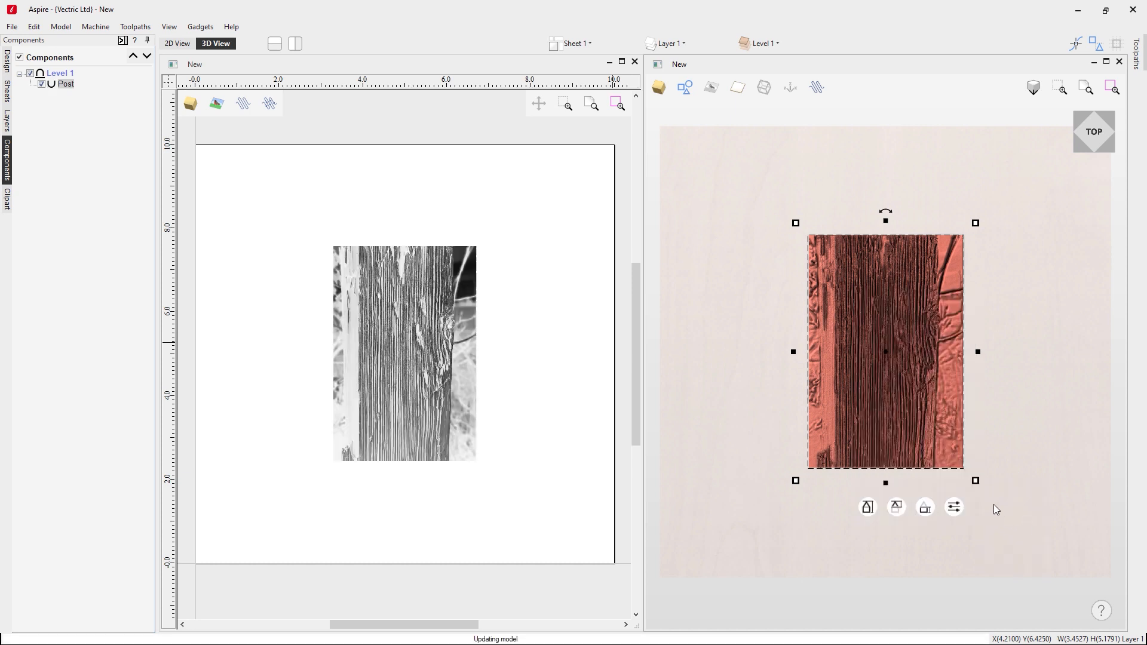
right_click(879, 309)
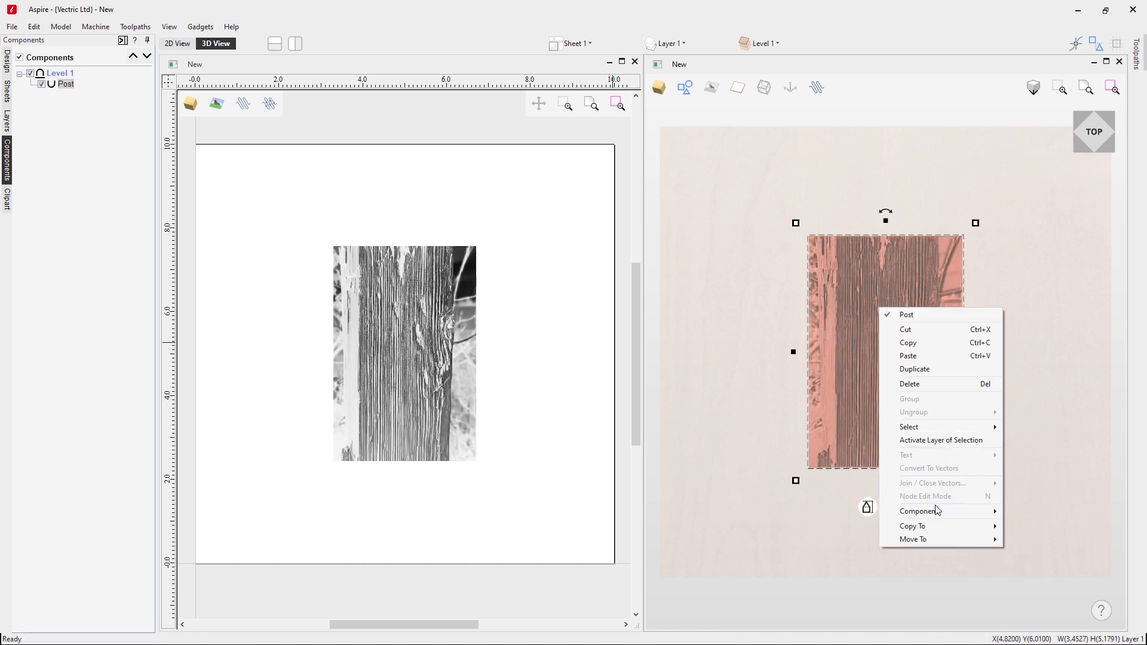
mouse_move(938, 511)
click(1041, 527)
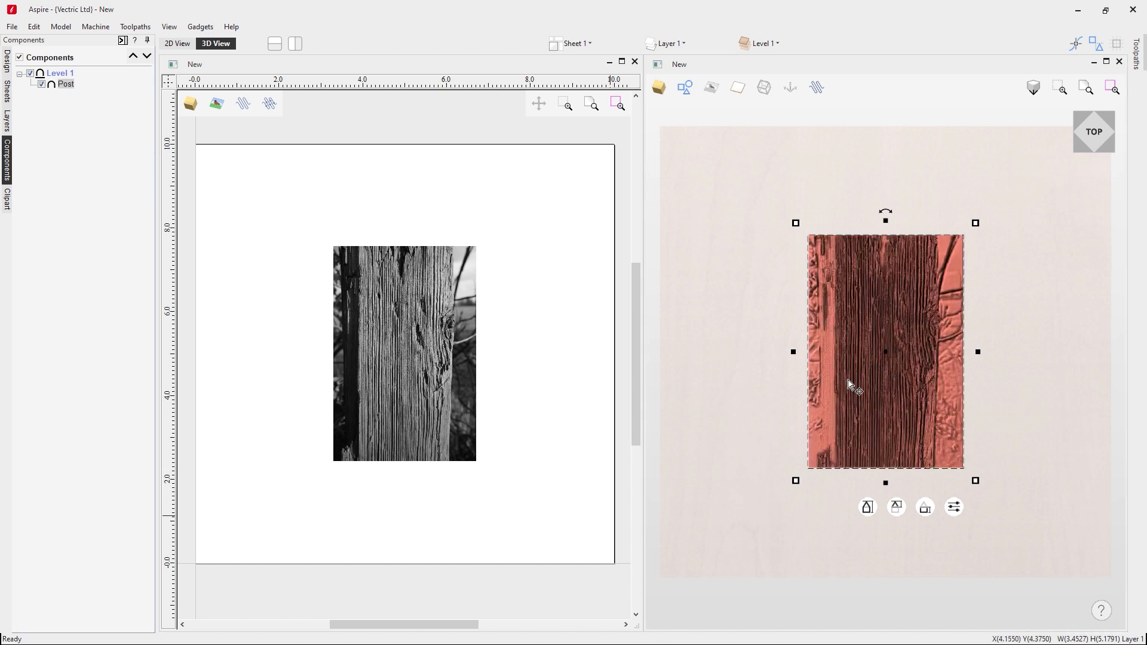
Add the Apple-50353-A clipart from Plants & Fruit over the post, and order it below the Post component.
click(7, 197)
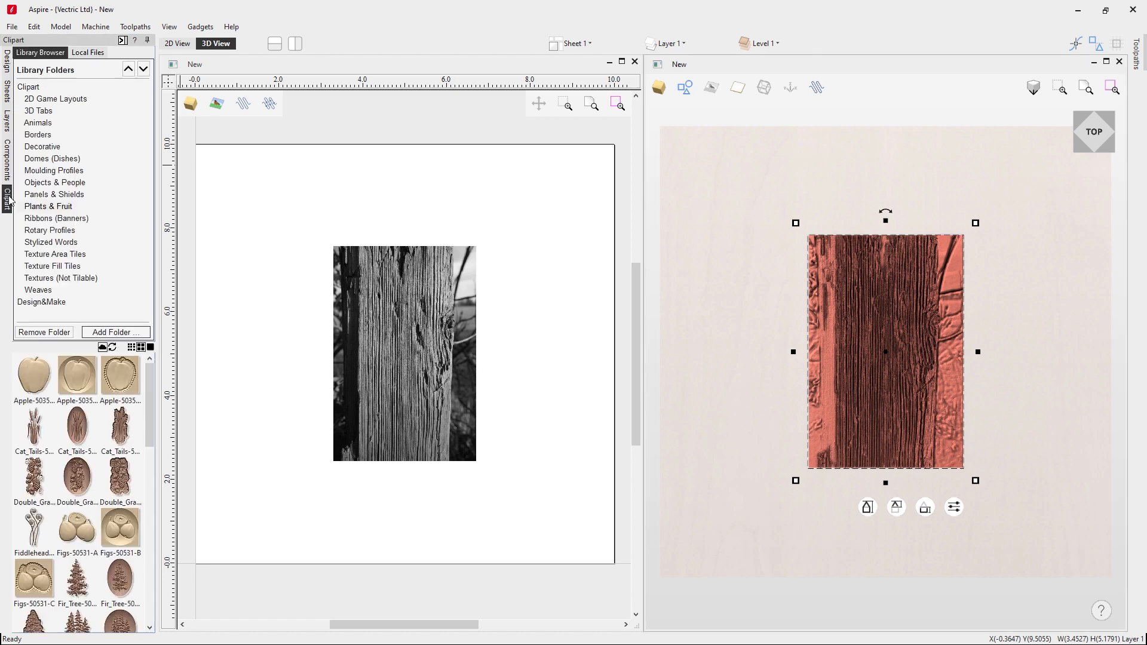
drag(33, 377, 406, 350)
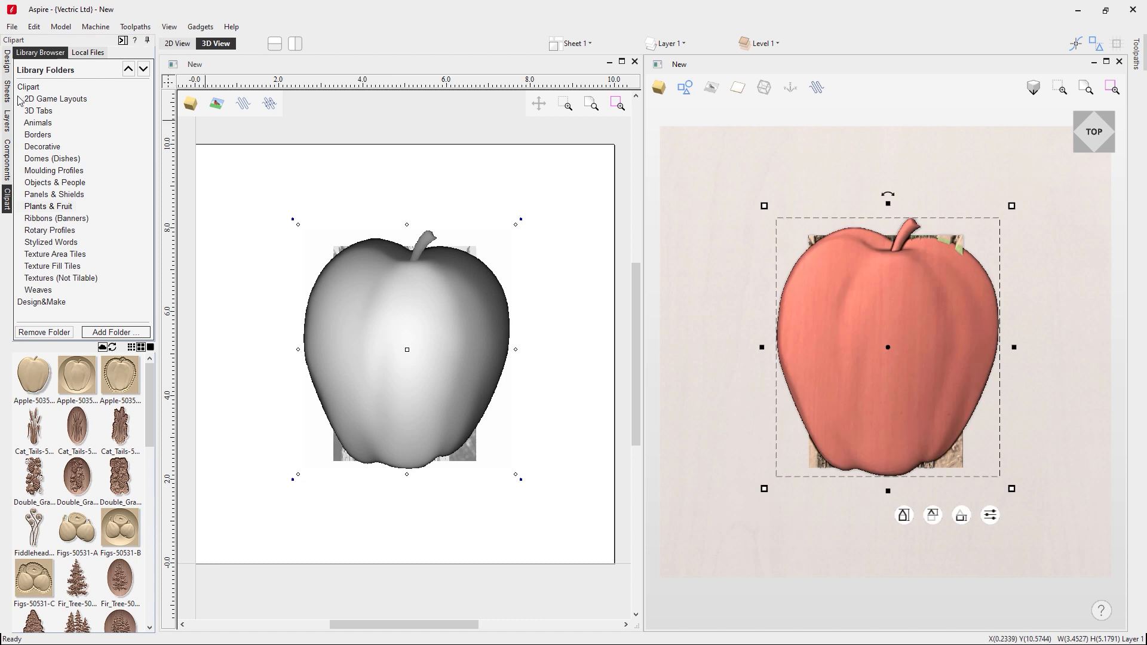
click(10, 161)
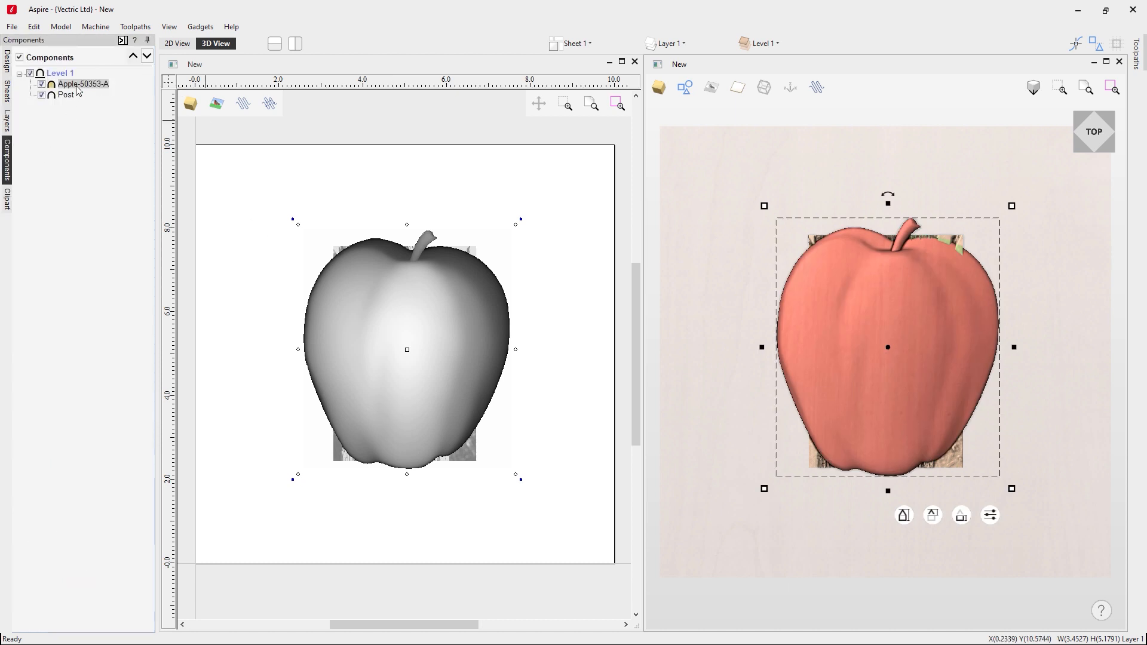
click(146, 55)
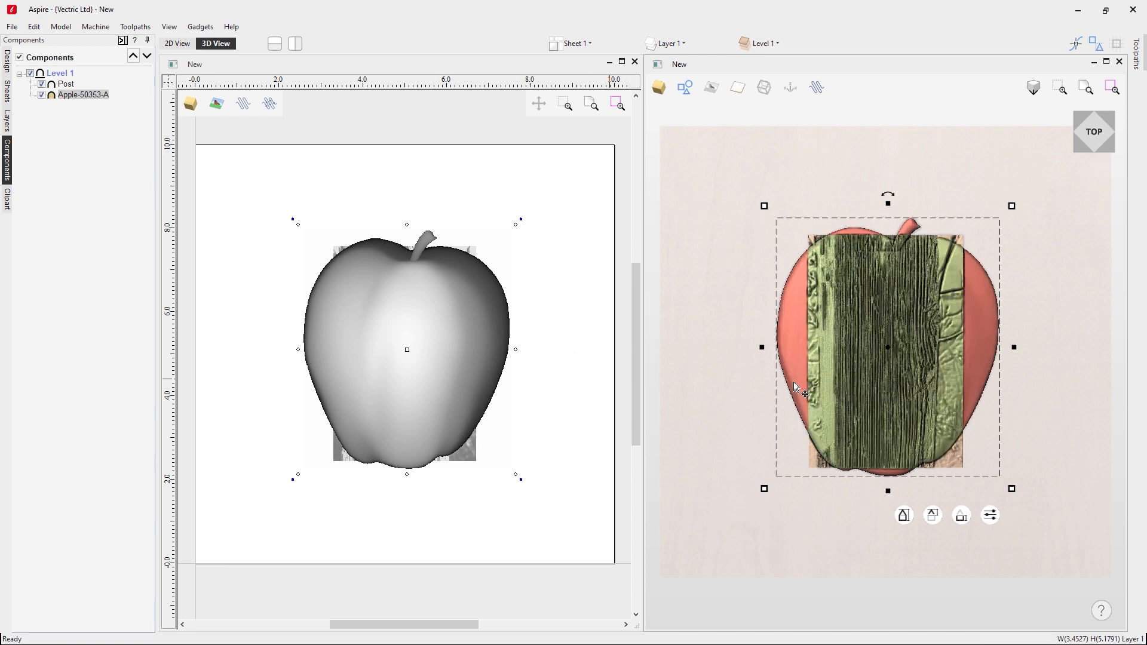
Scale the apple component down about its center to about 3.19 by 3.70 inches so it fits within the post texture.
drag(719, 423, 745, 414)
drag(721, 405, 732, 416)
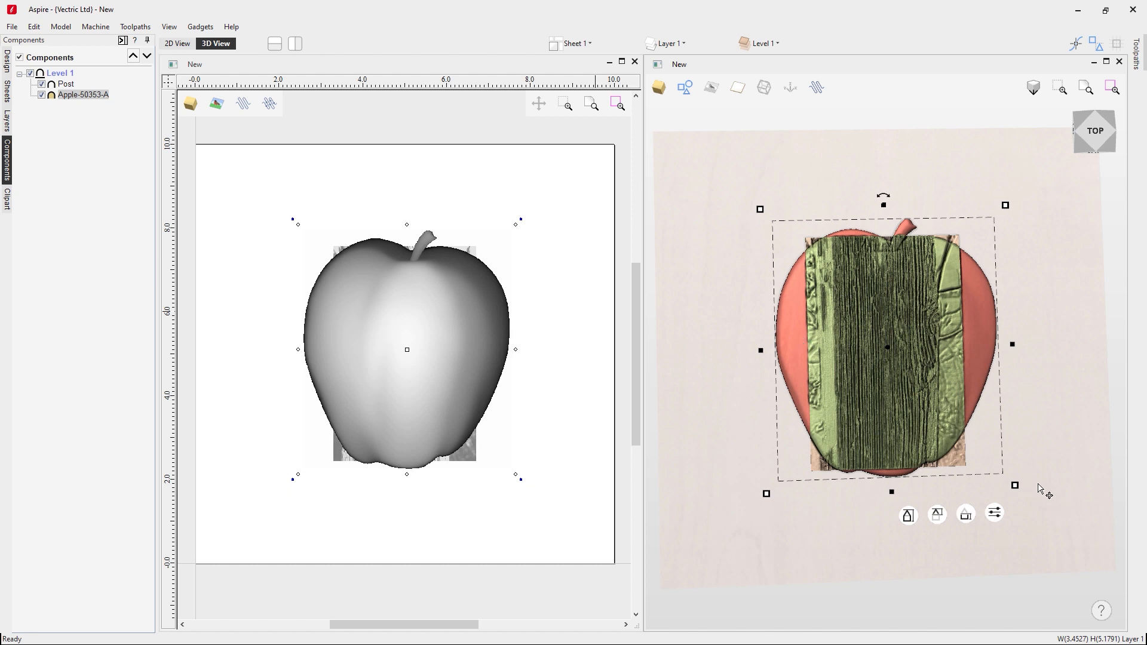
mouse_move(1016, 484)
drag(1022, 487, 958, 484)
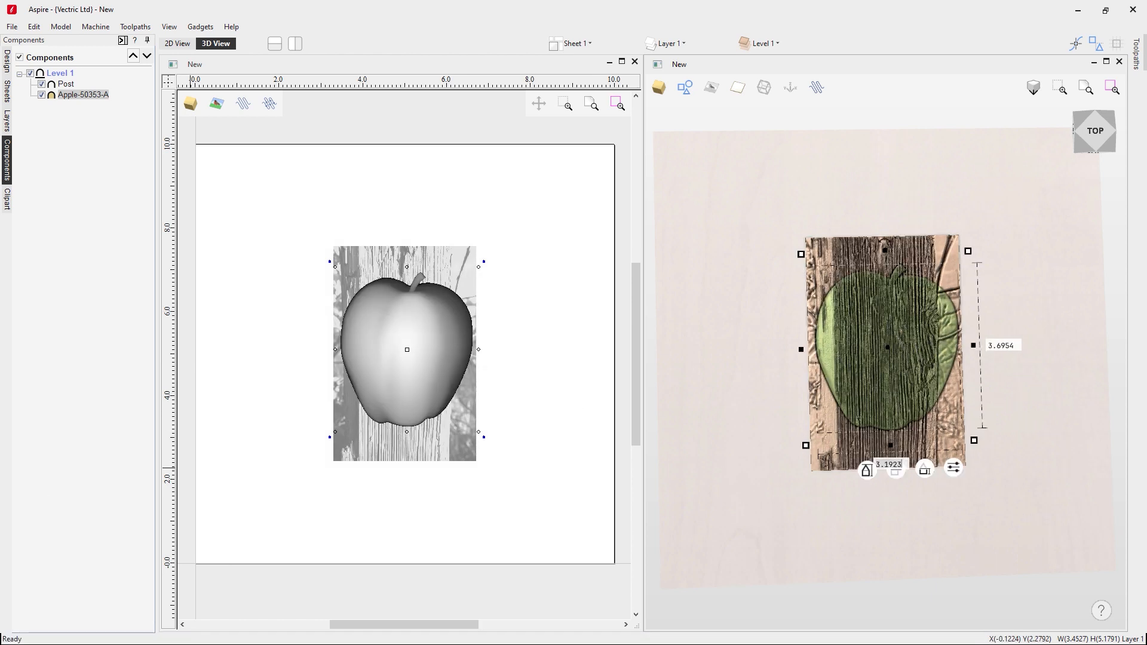
Select both the apple and Post components in the 2D view and delete them.
click(1102, 140)
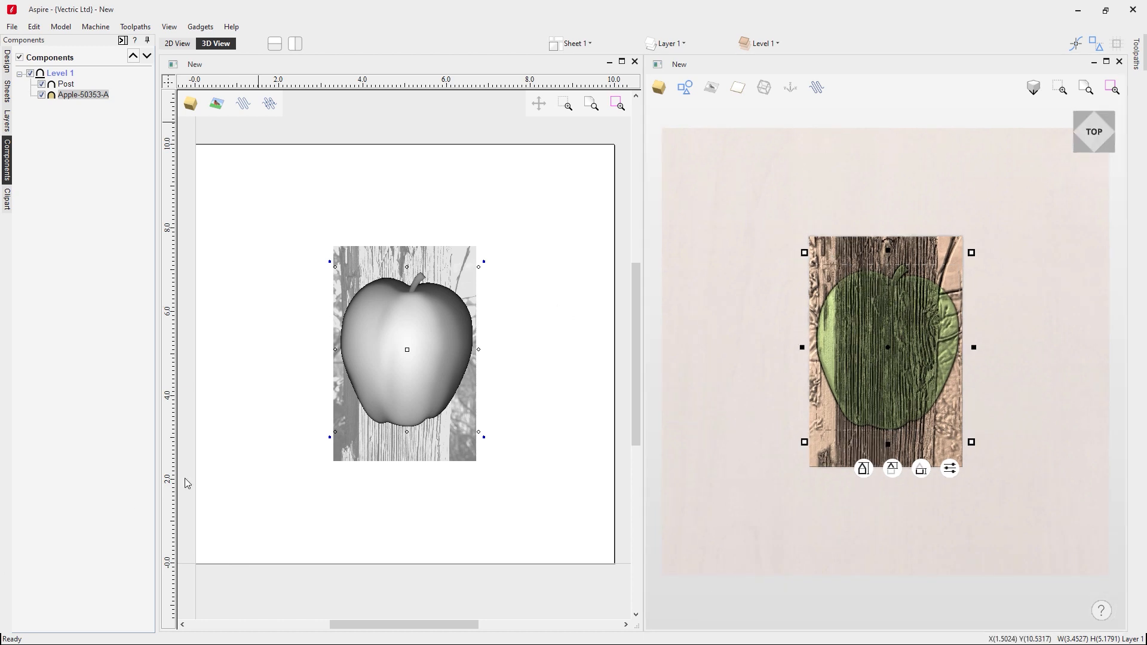
drag(278, 198, 567, 522)
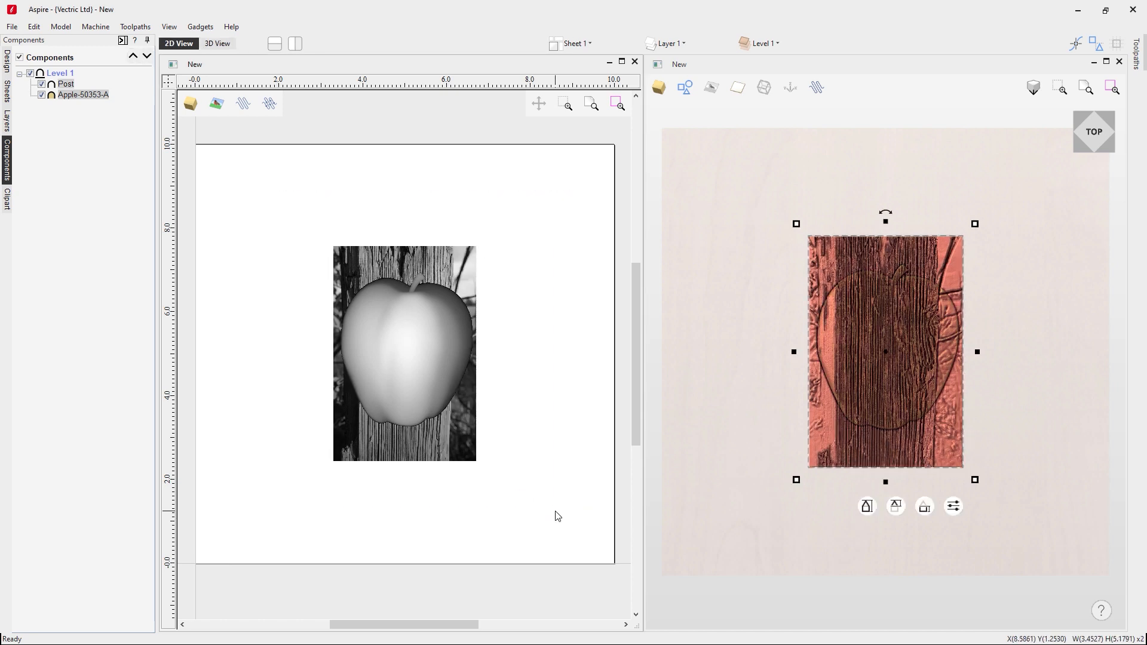
key(Delete)
Create a component directly from the House.jpg bitmap file.
click(6, 71)
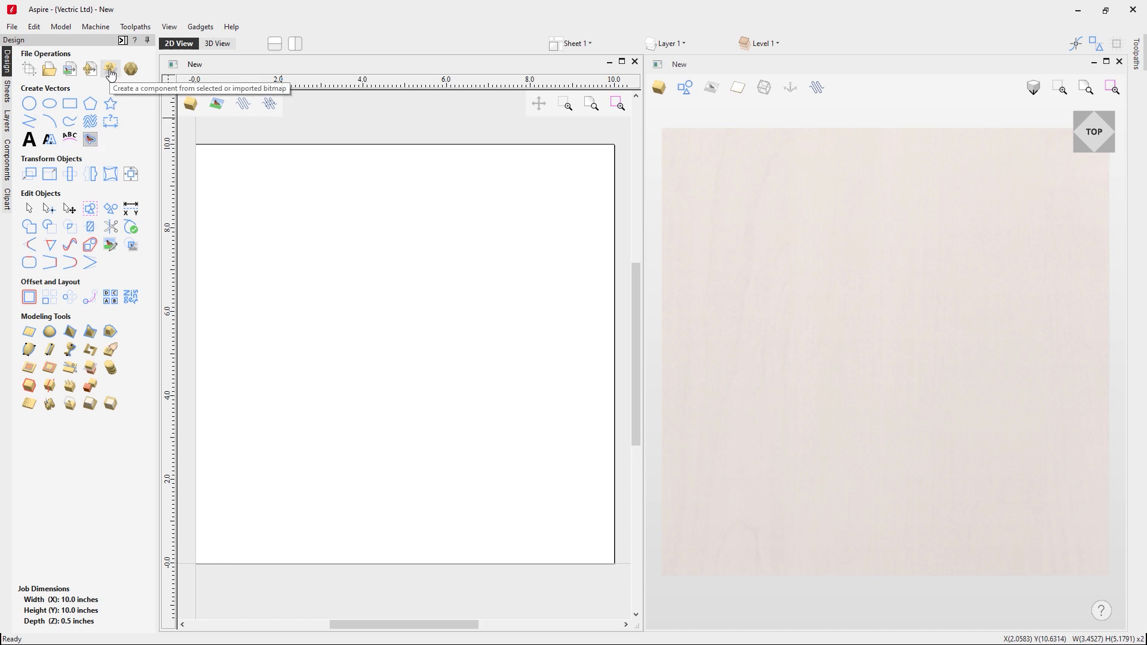
click(111, 70)
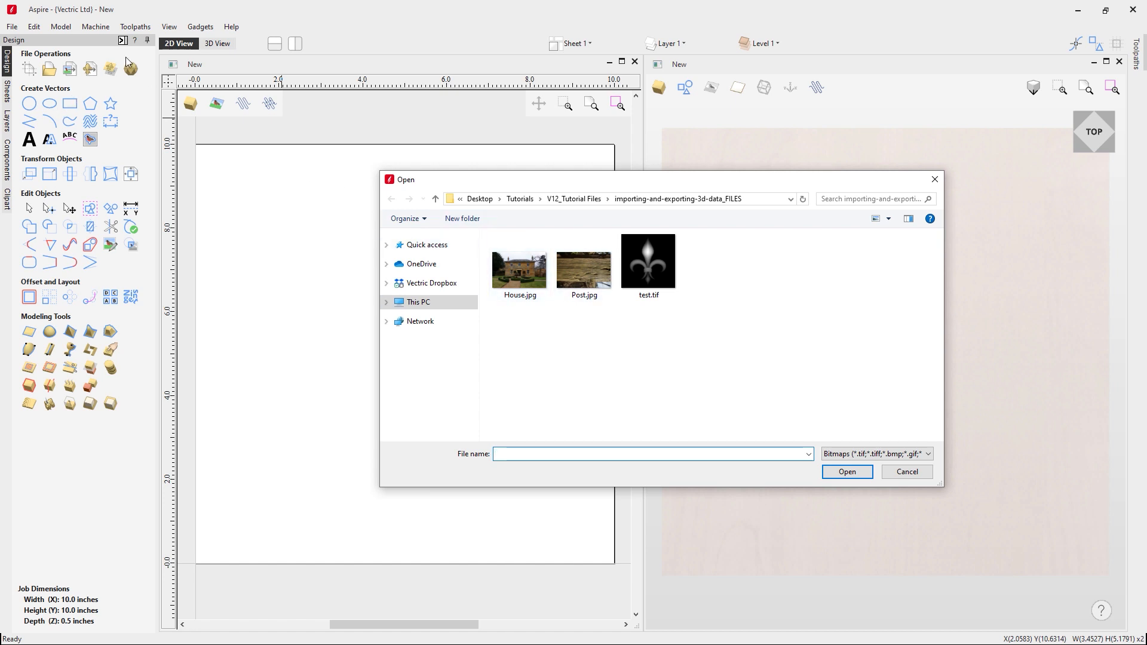
double_click(511, 270)
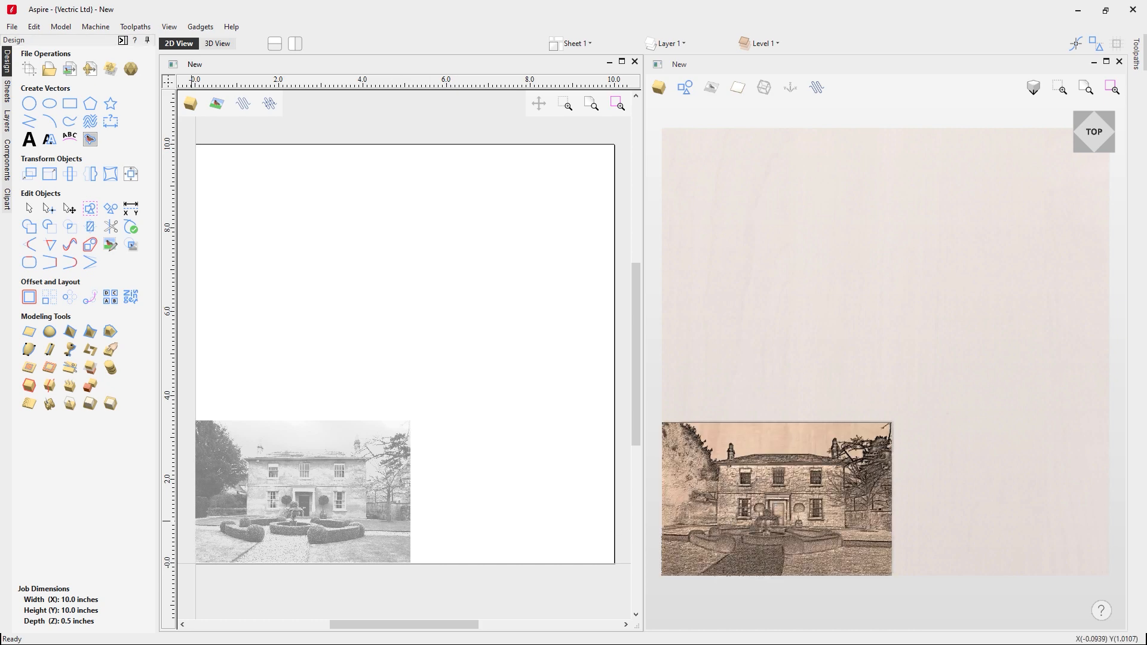
Examine the relief detail of the house component up close and at an angle in the 3D view.
click(1049, 460)
scroll(869, 488, up, 3)
middle_drag(870, 486, 945, 182)
scroll(777, 251, up, 1)
middle_drag(774, 251, 959, 401)
drag(904, 382, 920, 274)
drag(936, 322, 936, 292)
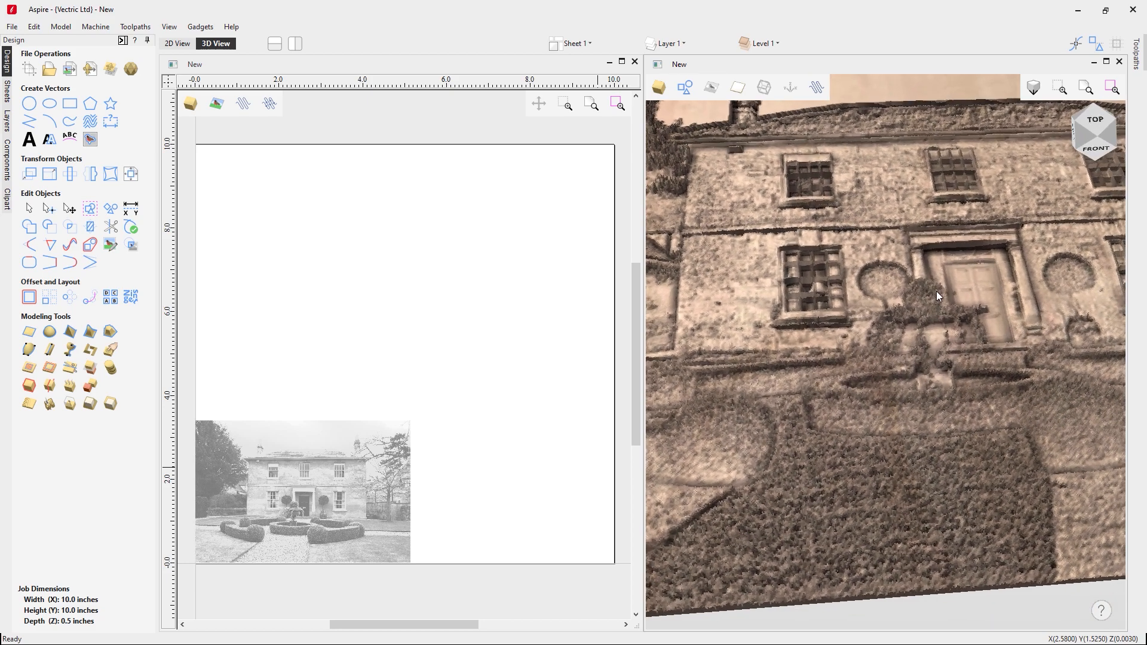
scroll(901, 236, down, 2)
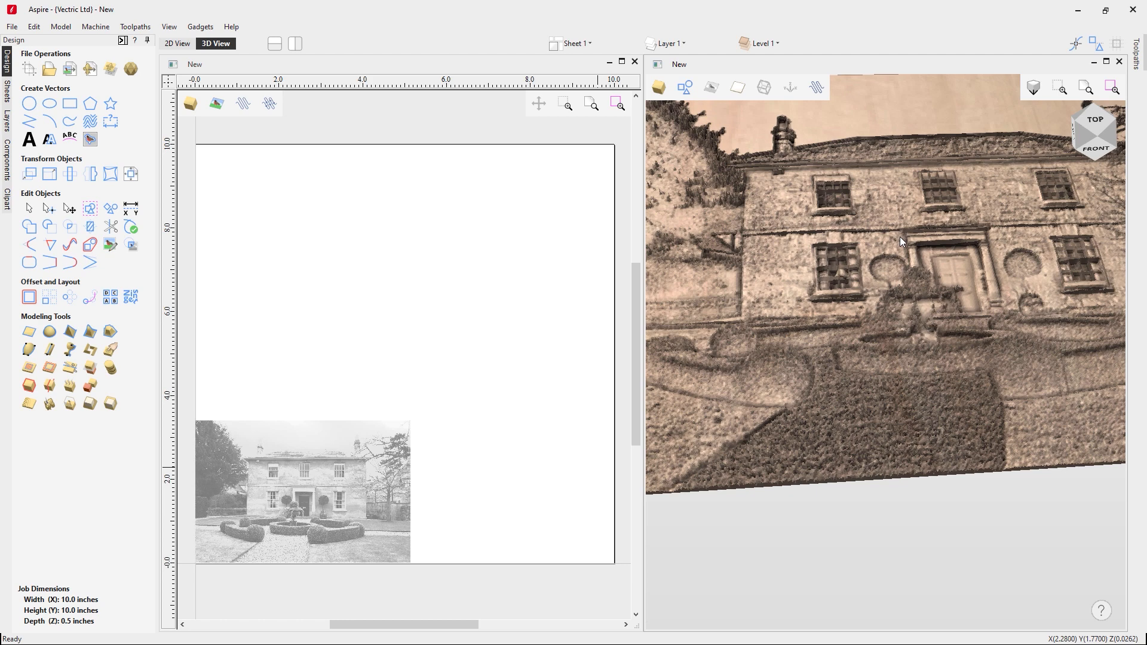
scroll(900, 236, down, 3)
scroll(897, 239, up, 1)
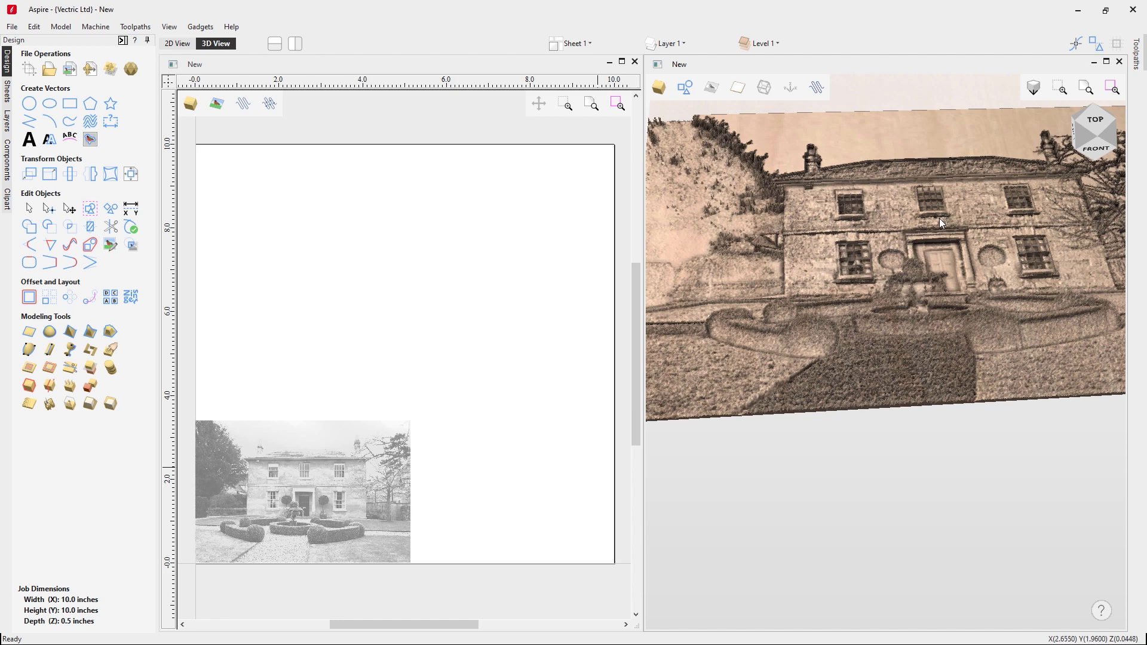
Apply a light amount of smoothing to the house component, keeping the strength near the minimum.
click(781, 375)
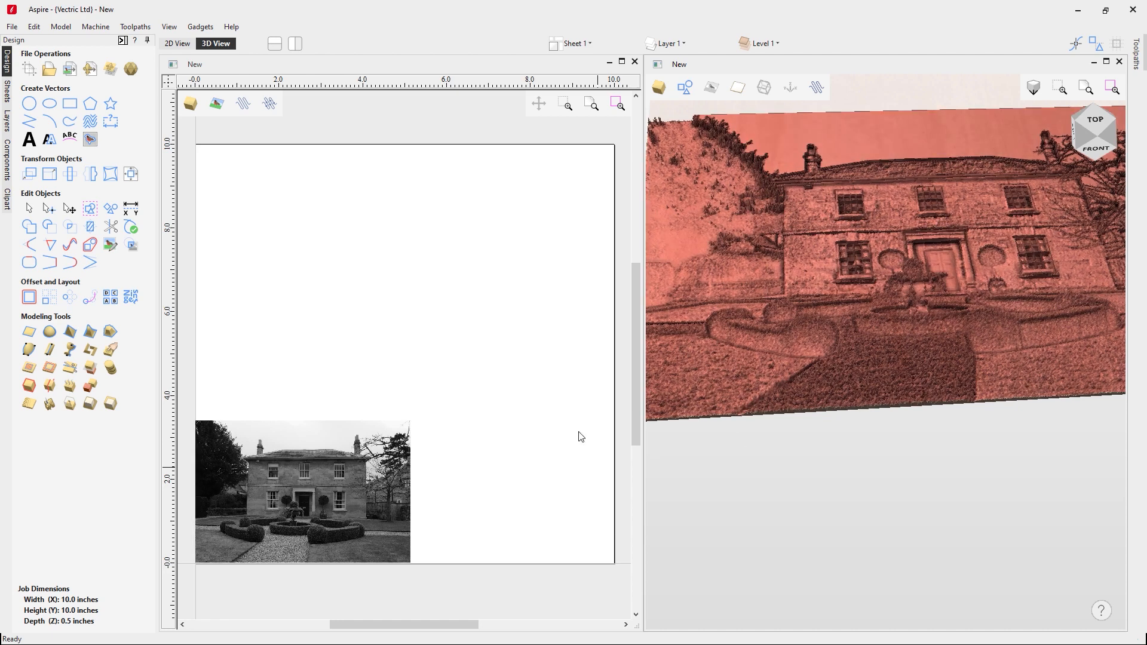
click(29, 403)
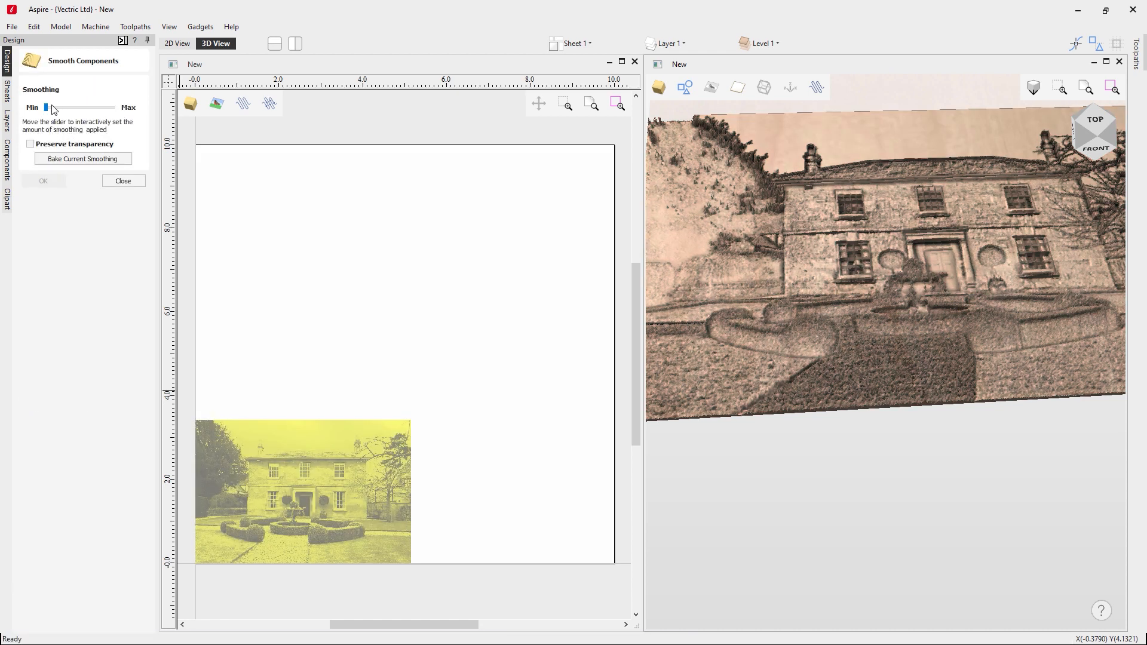
click(57, 108)
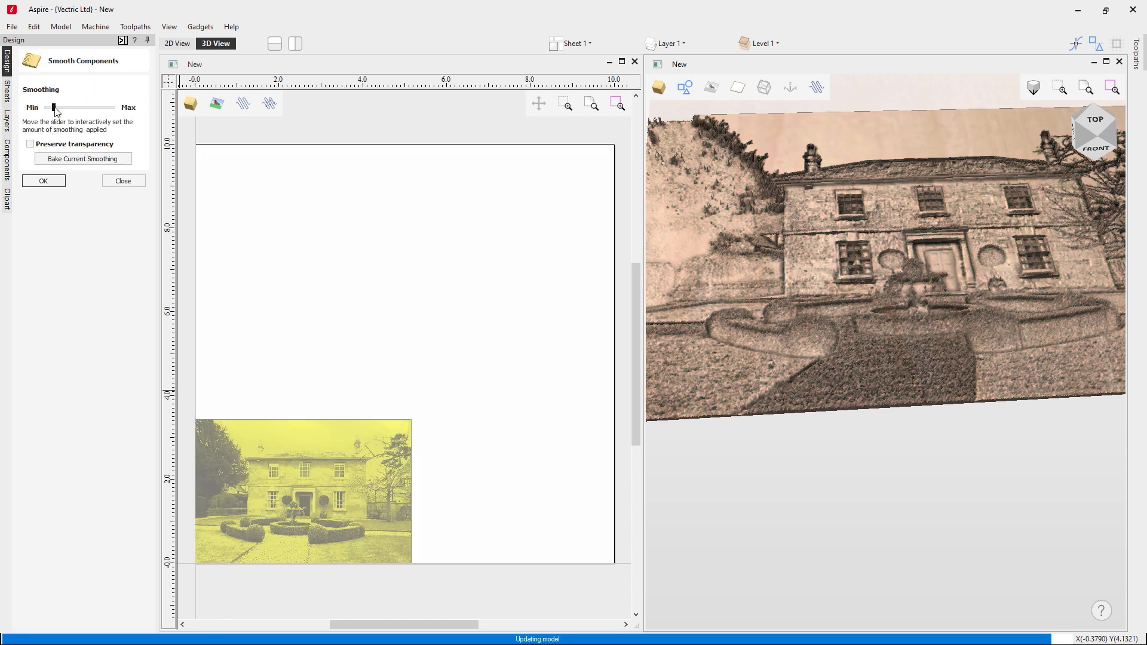
drag(55, 108, 58, 108)
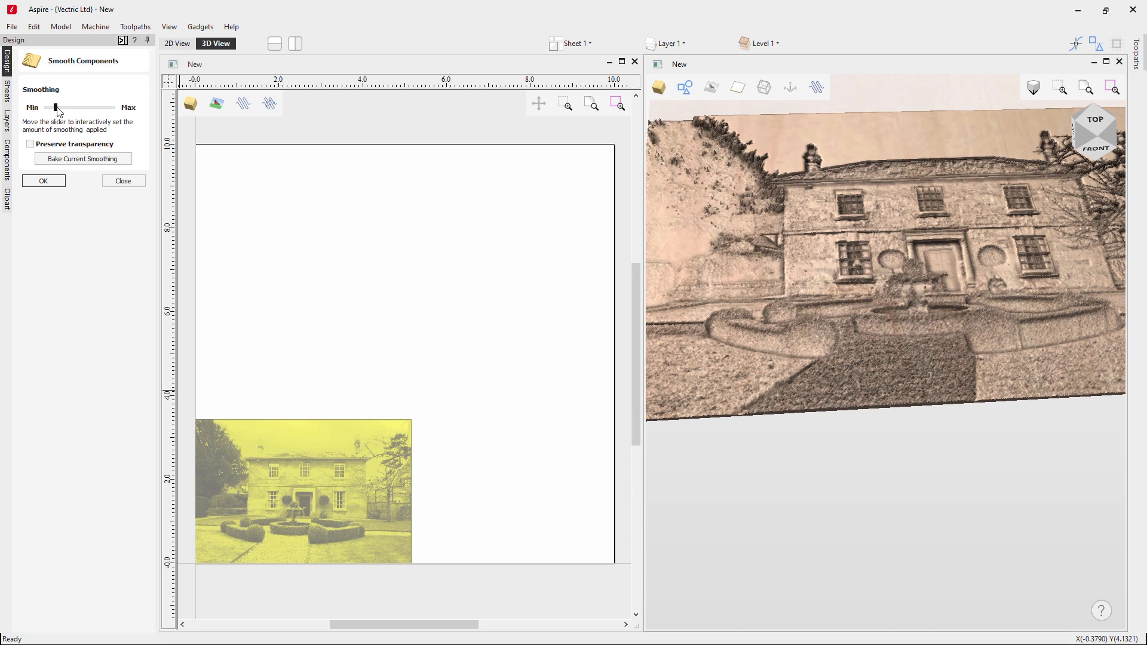
click(43, 181)
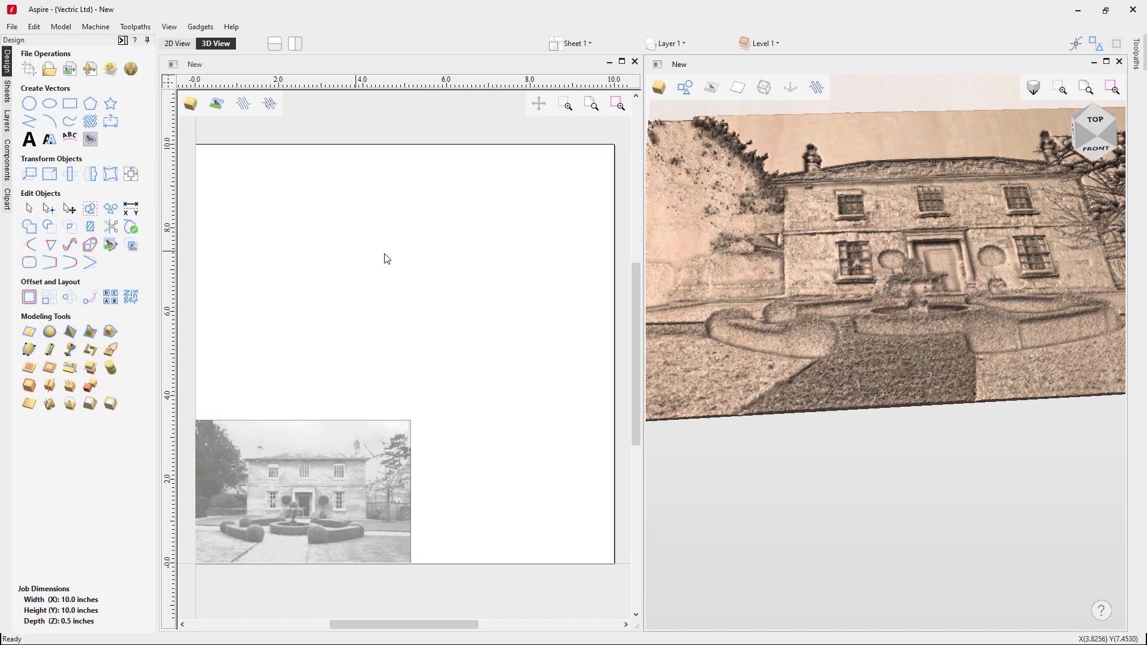
Select the smoothed house component and delete it.
click(1095, 121)
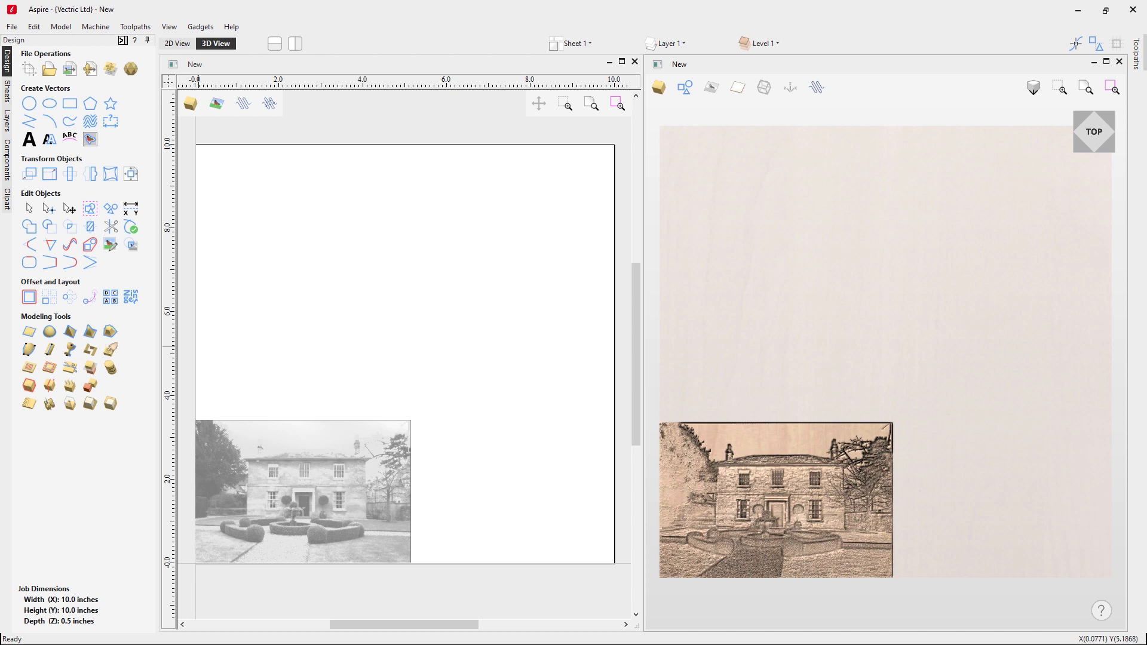
drag(188, 354, 855, 577)
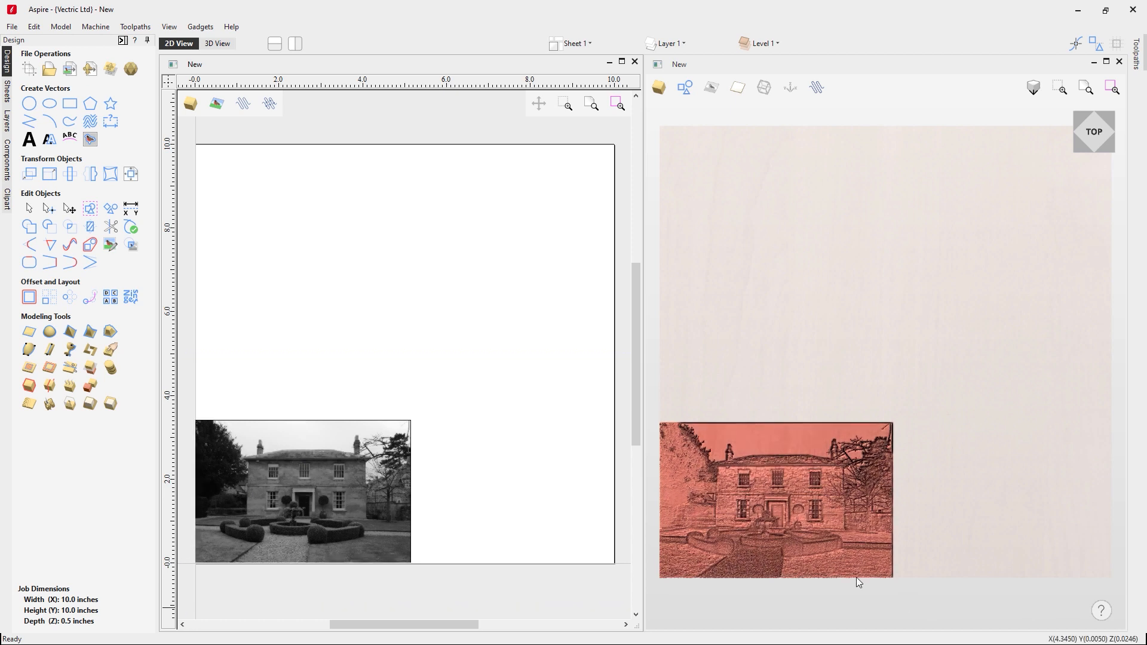
key(Delete)
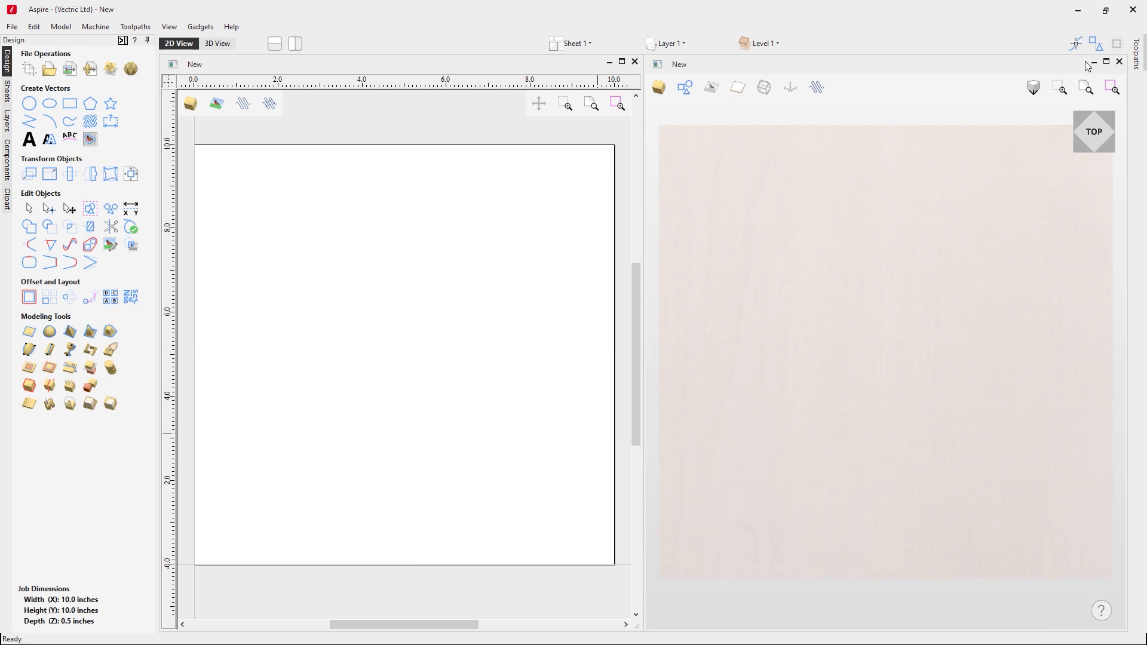
Import Fleur_de_Lys2-Xs.3dClip in a maximized 3D view and move it near the job's center, at about X 5.1, Y 5.
click(1106, 62)
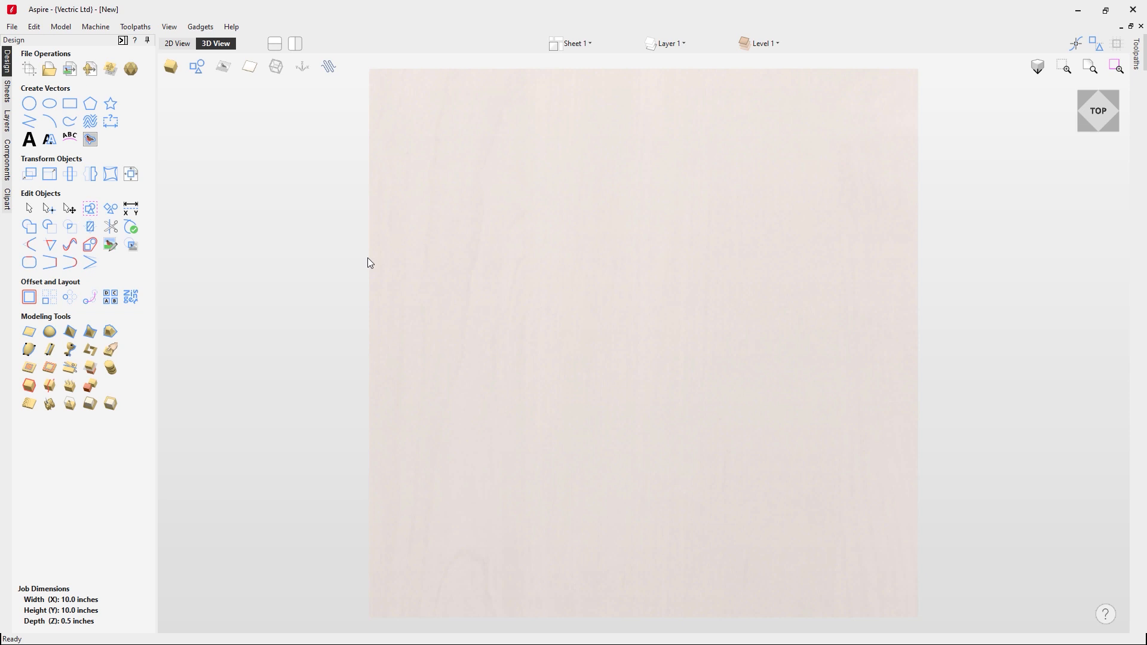
click(93, 69)
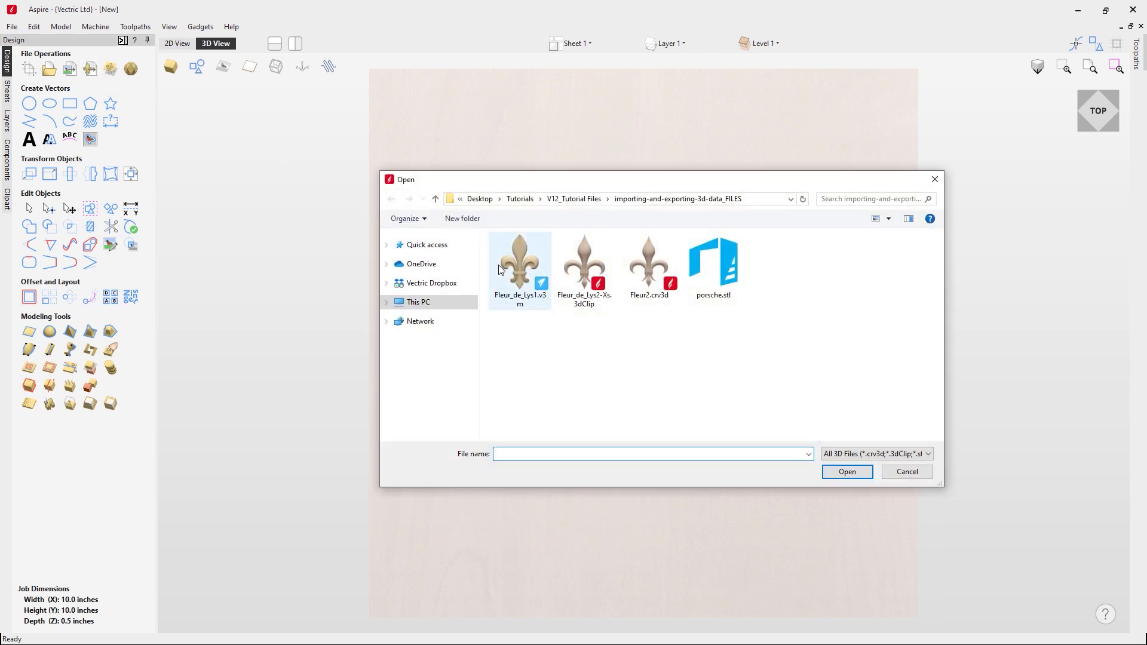
double_click(591, 260)
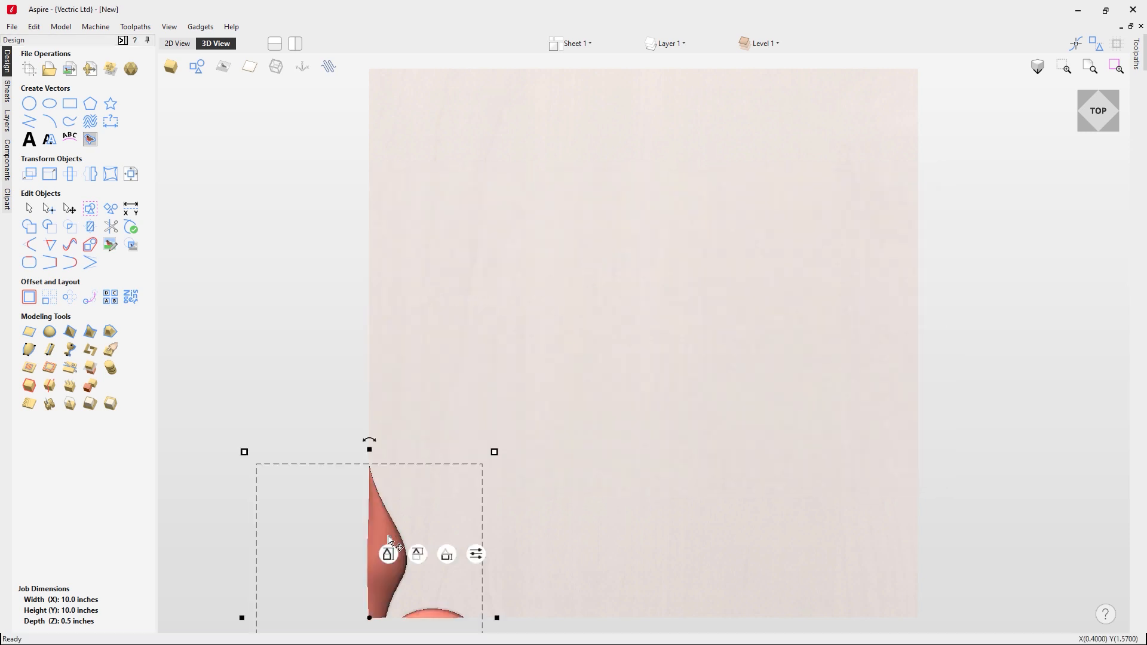
drag(371, 613, 650, 339)
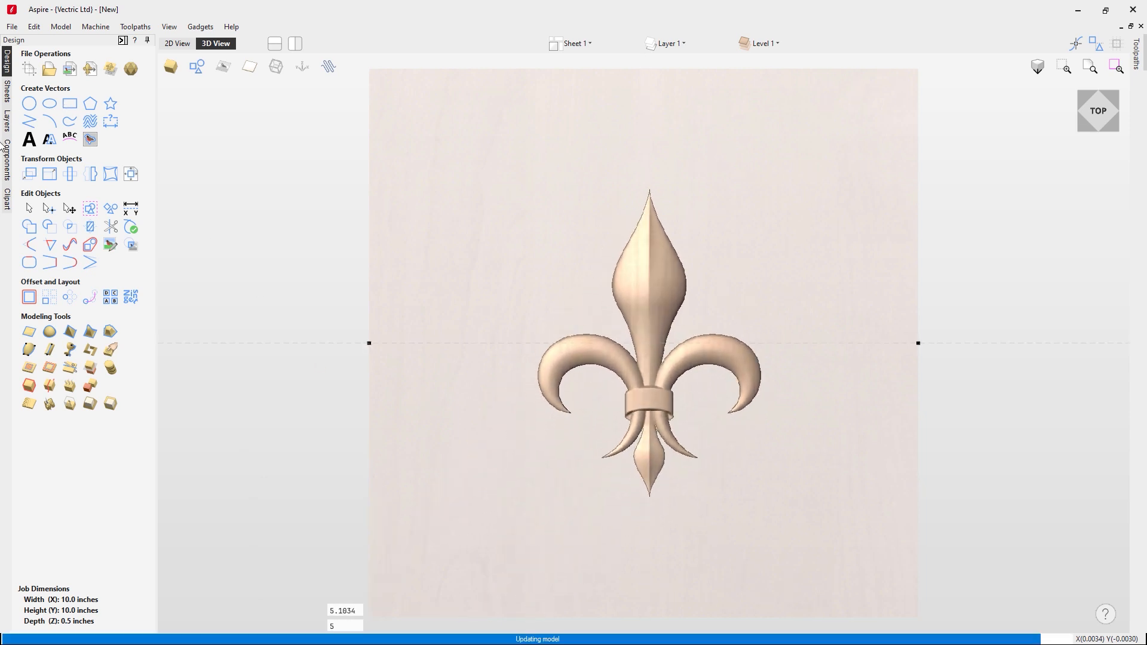
Inspect the imported fleur-de-lys group by hiding and reshowing its Left Fleur, Right Fleur and Band parts one at a time.
click(7, 160)
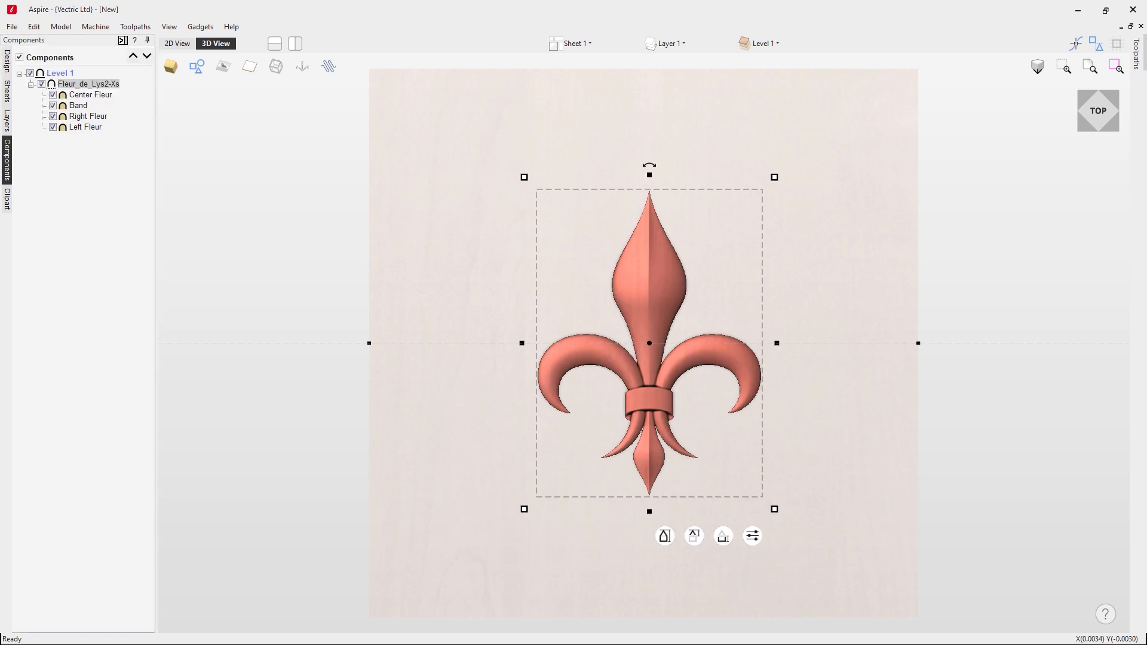
click(53, 128)
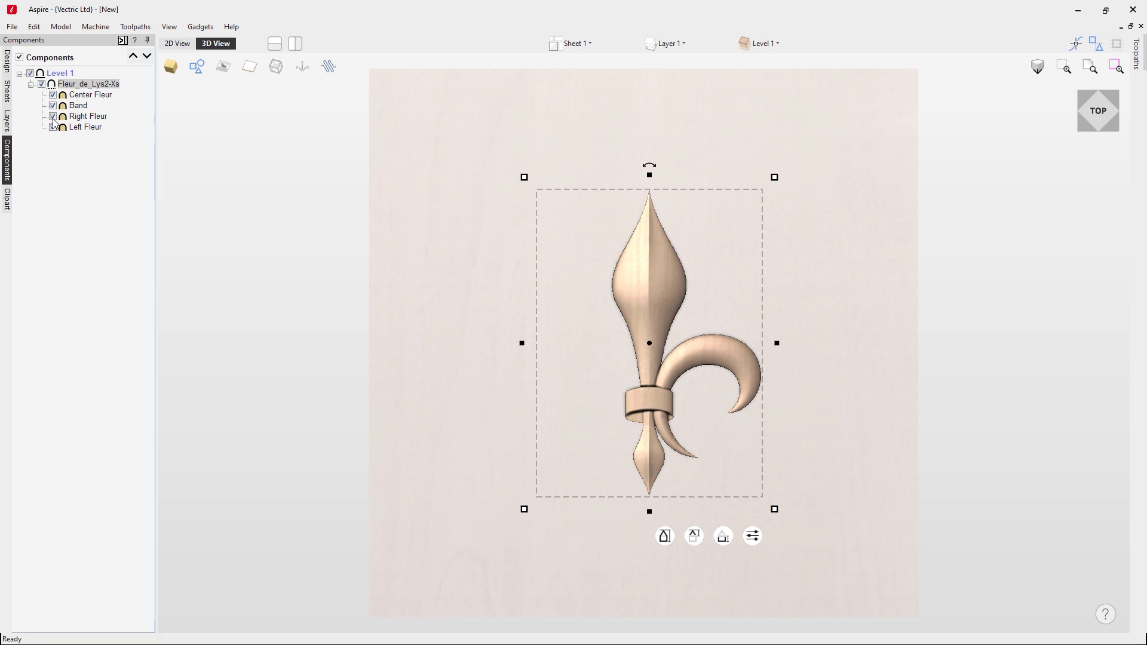
click(53, 119)
click(53, 118)
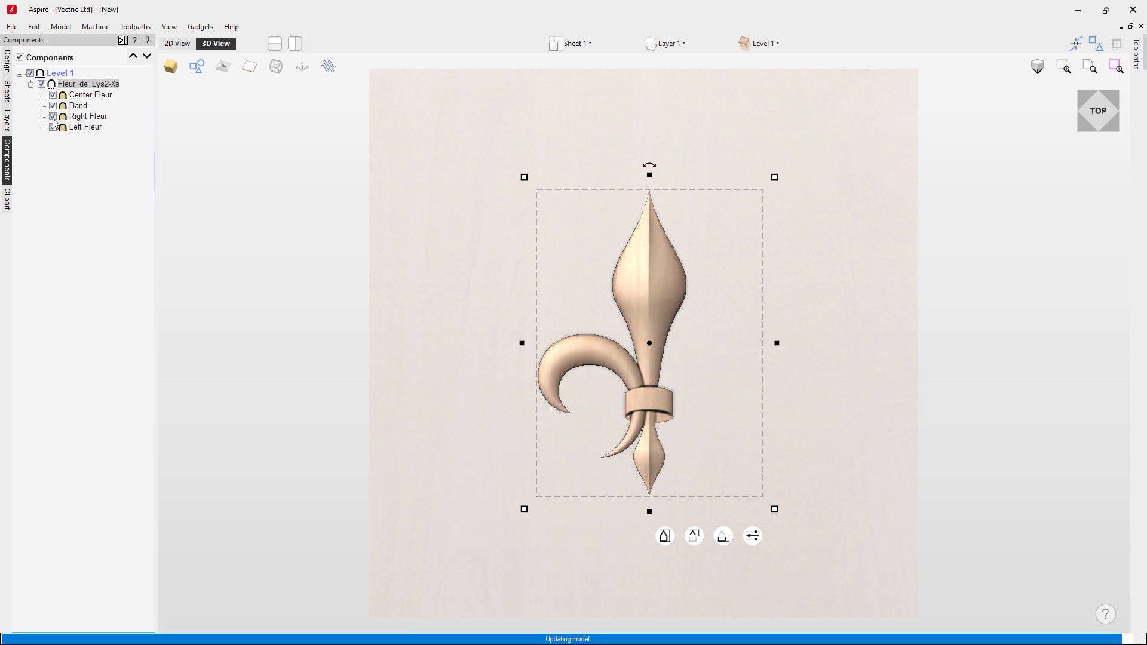
click(54, 106)
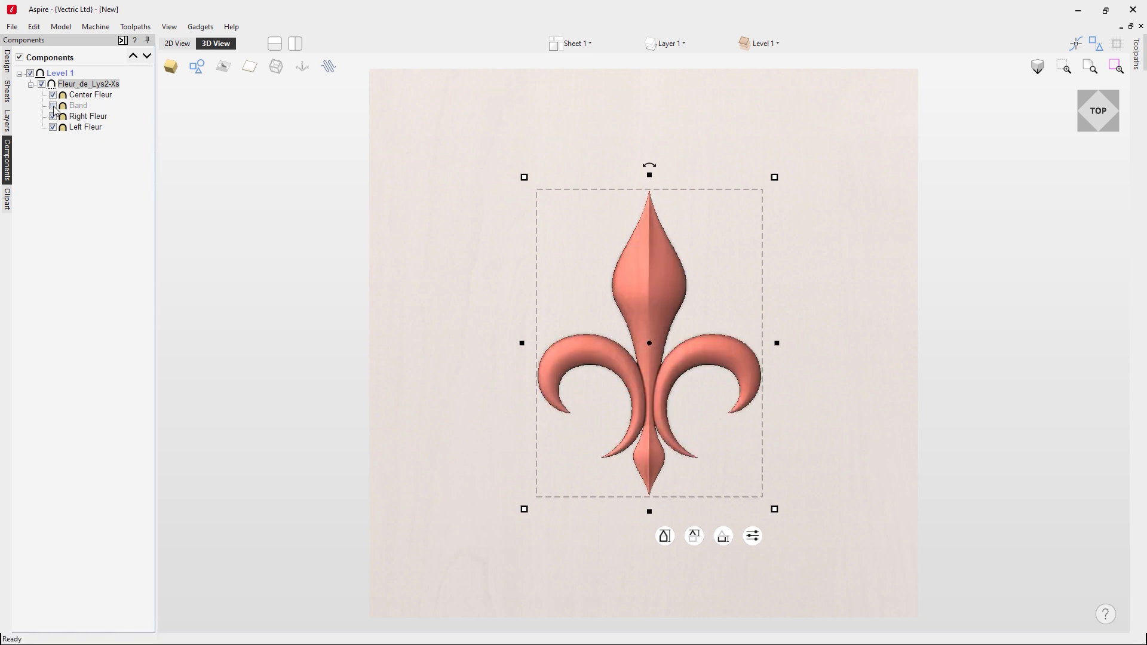
click(53, 106)
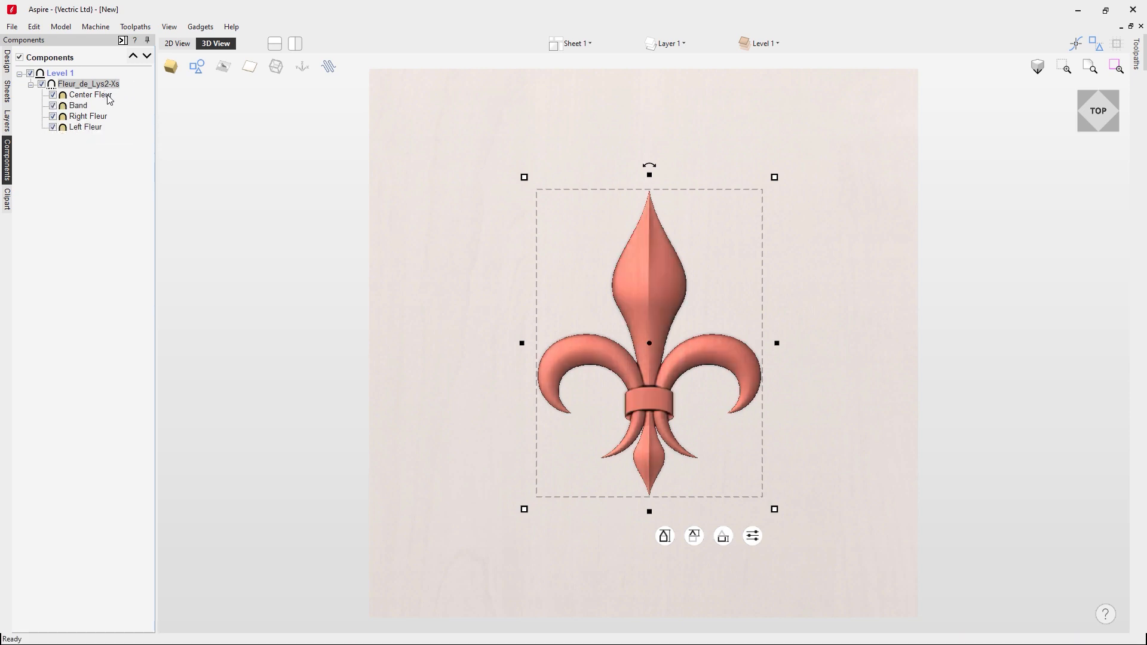
Ungroup the Fleur_de_Lys2-Xs component into its individual parts.
mouse_move(116, 98)
right_click(88, 87)
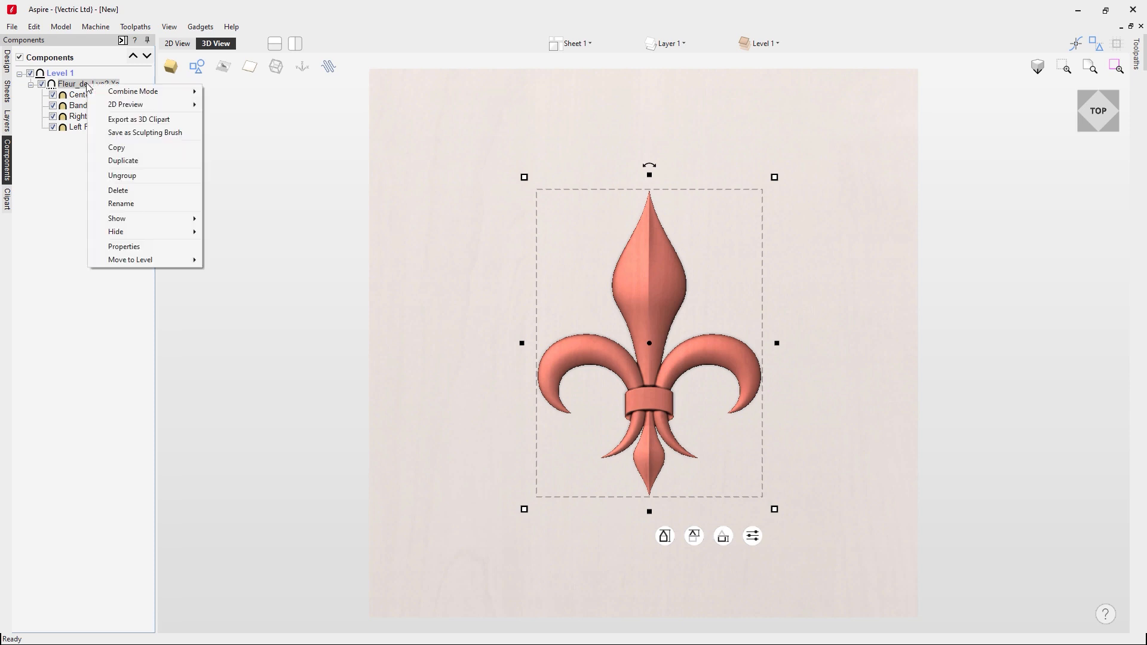
click(142, 176)
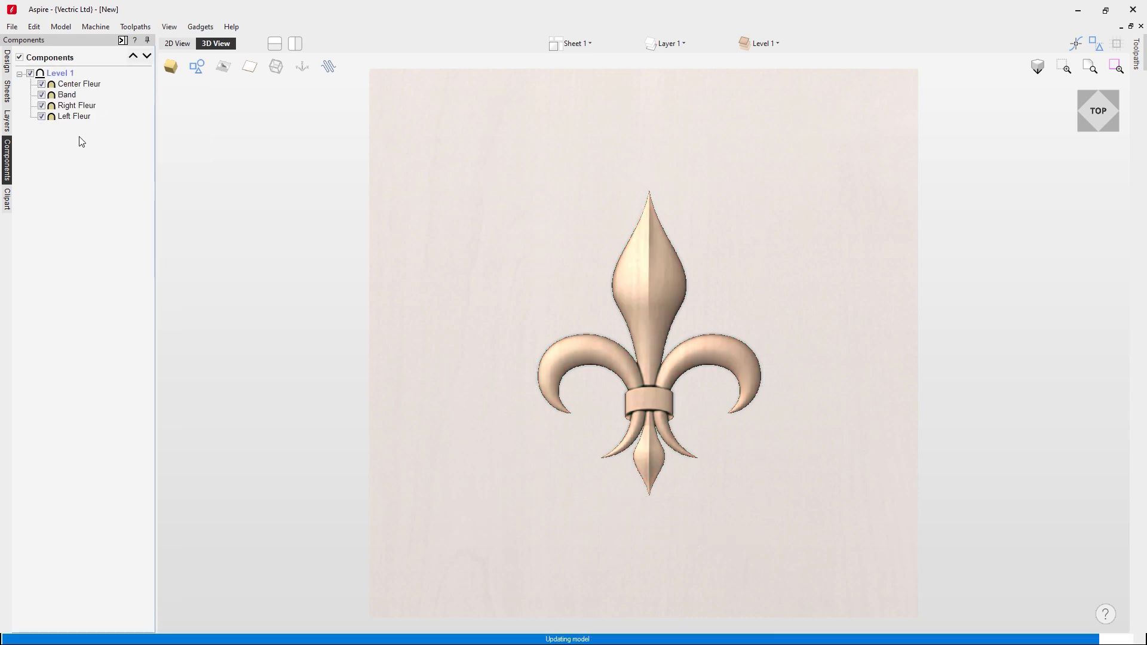
Export the Center Fleur component as 3D clipart named Center Fleur.3dClip in the importing-and-exporting-3d-data_FILES folder.
click(82, 85)
right_click(82, 87)
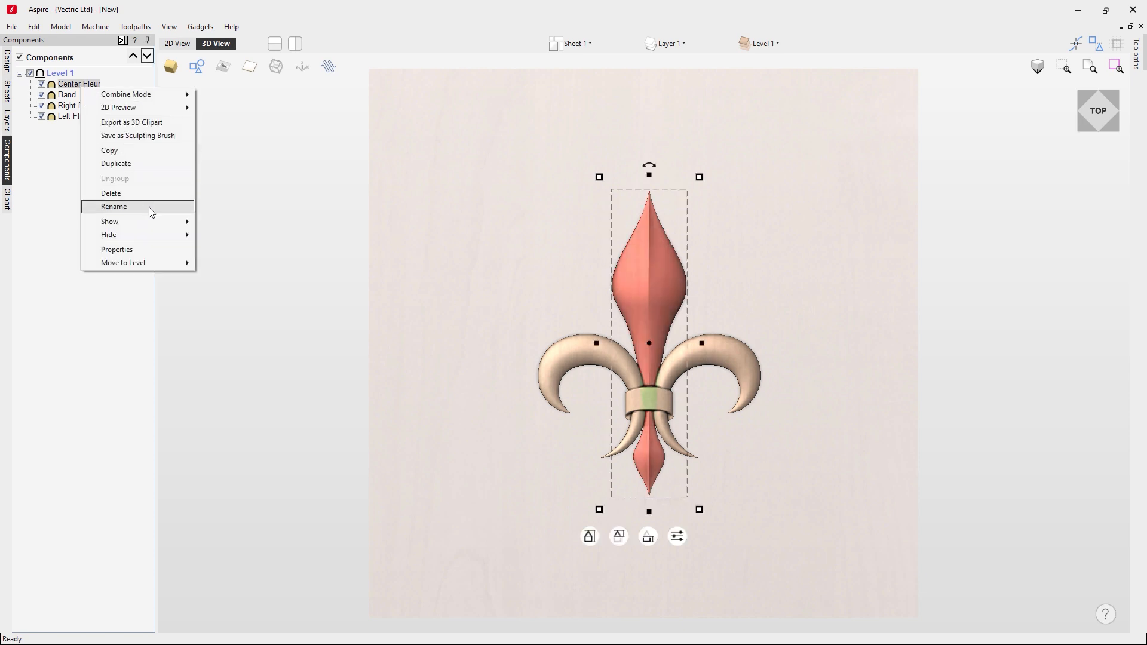
click(159, 126)
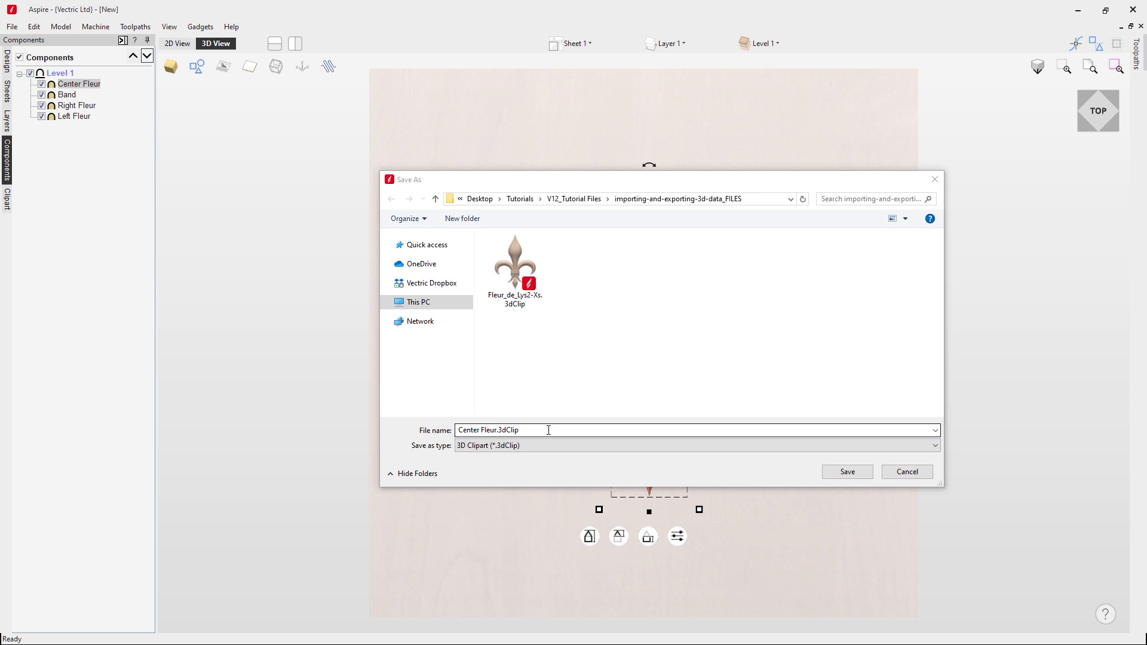
click(859, 480)
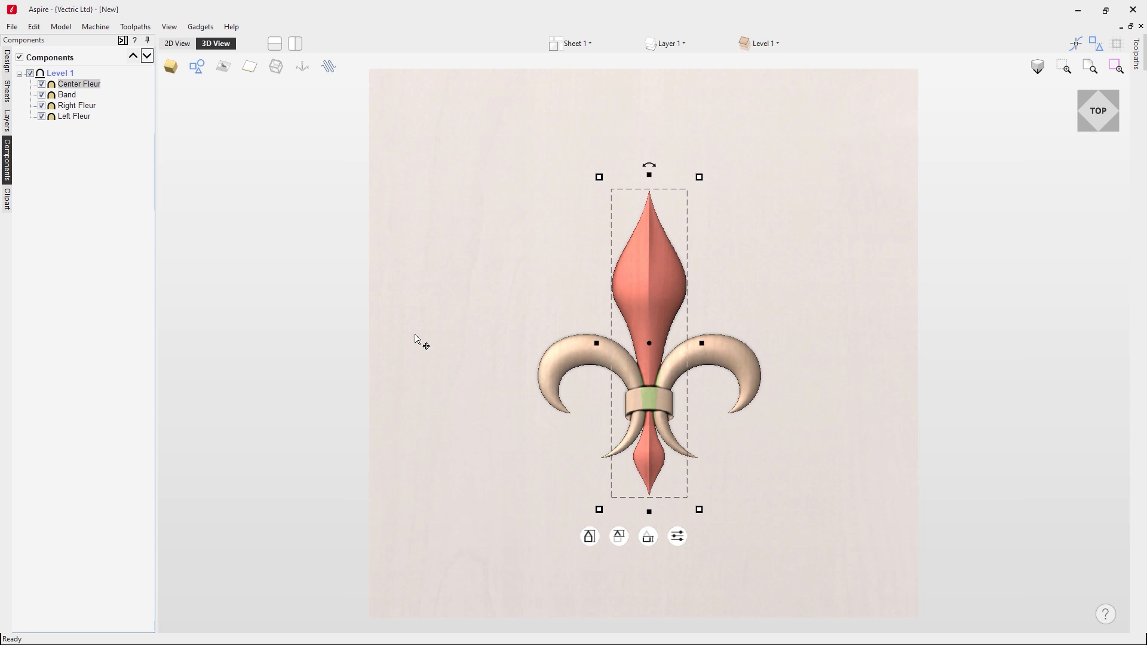
Import Center Fleur.3dClip and move it beside the original fleur-de-lys, to about X 2.29, Y 5.2.
click(8, 63)
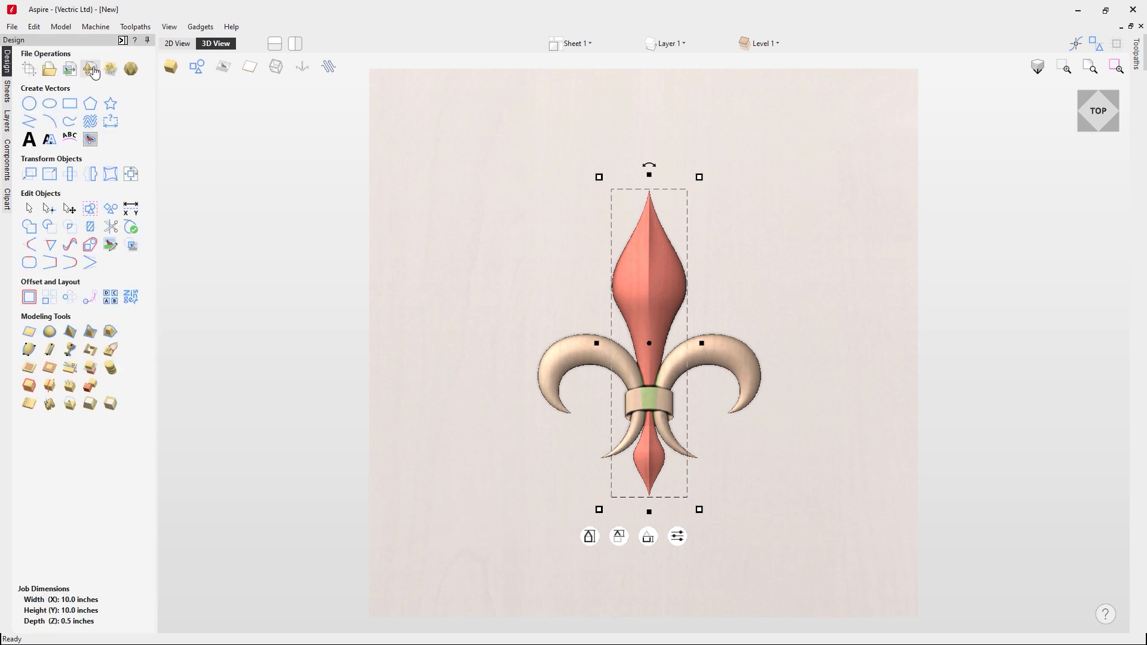
click(91, 70)
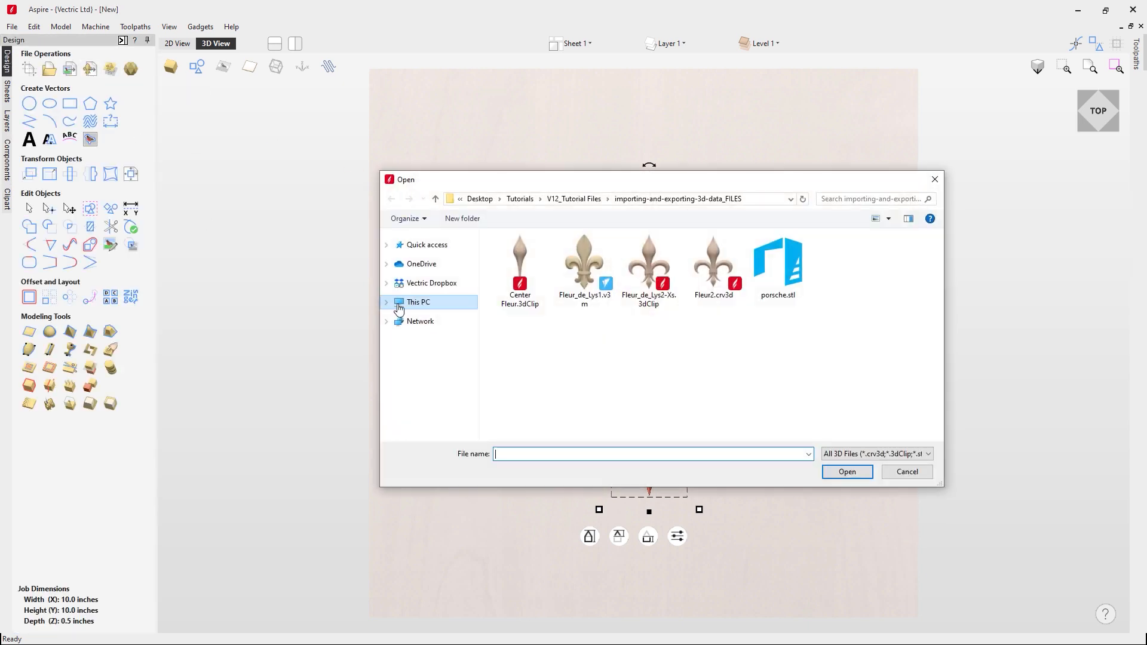
double_click(522, 260)
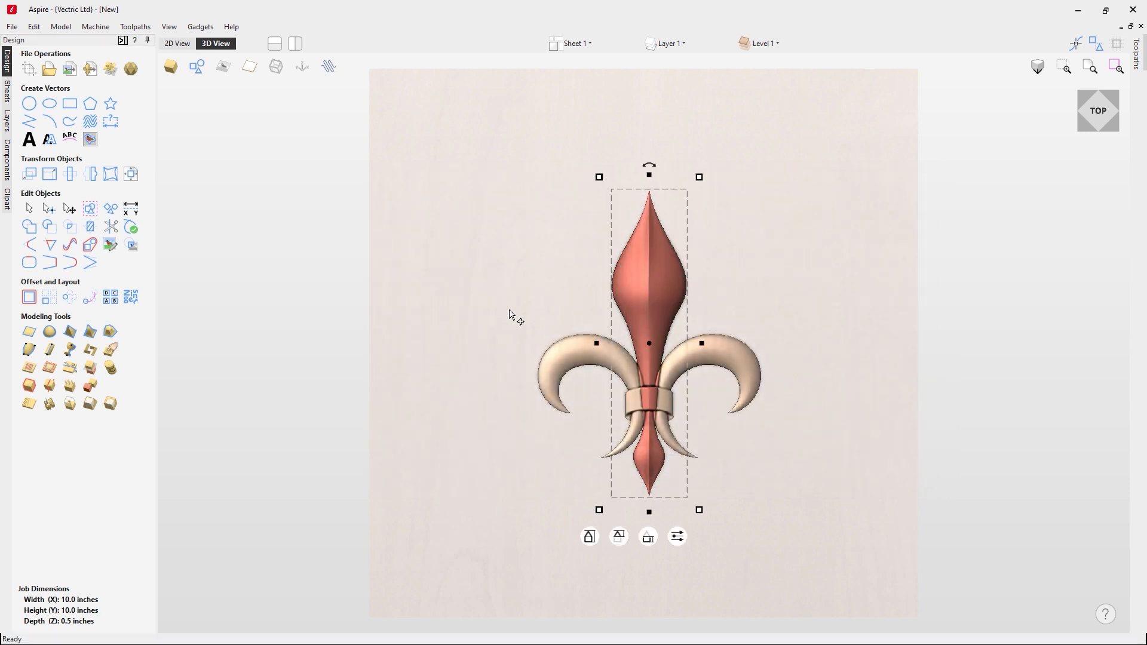
mouse_move(650, 343)
drag(649, 343, 496, 331)
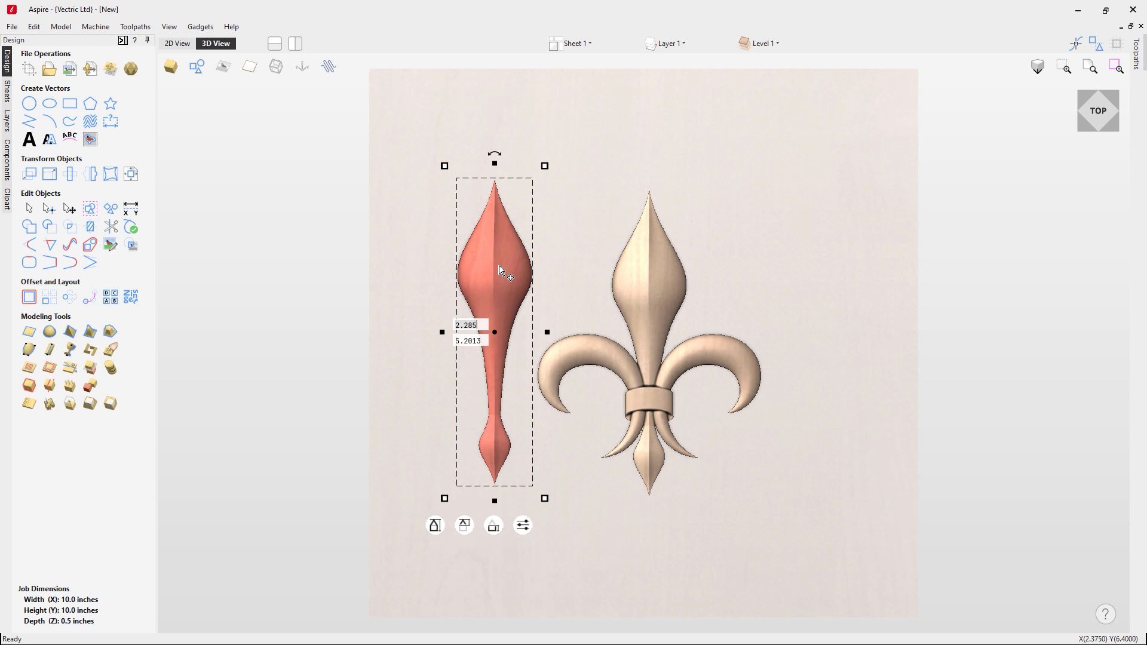
Delete the imported Center Fleur copy and leave nothing selected.
key(BackSpace)
key(Escape)
key(Escape)
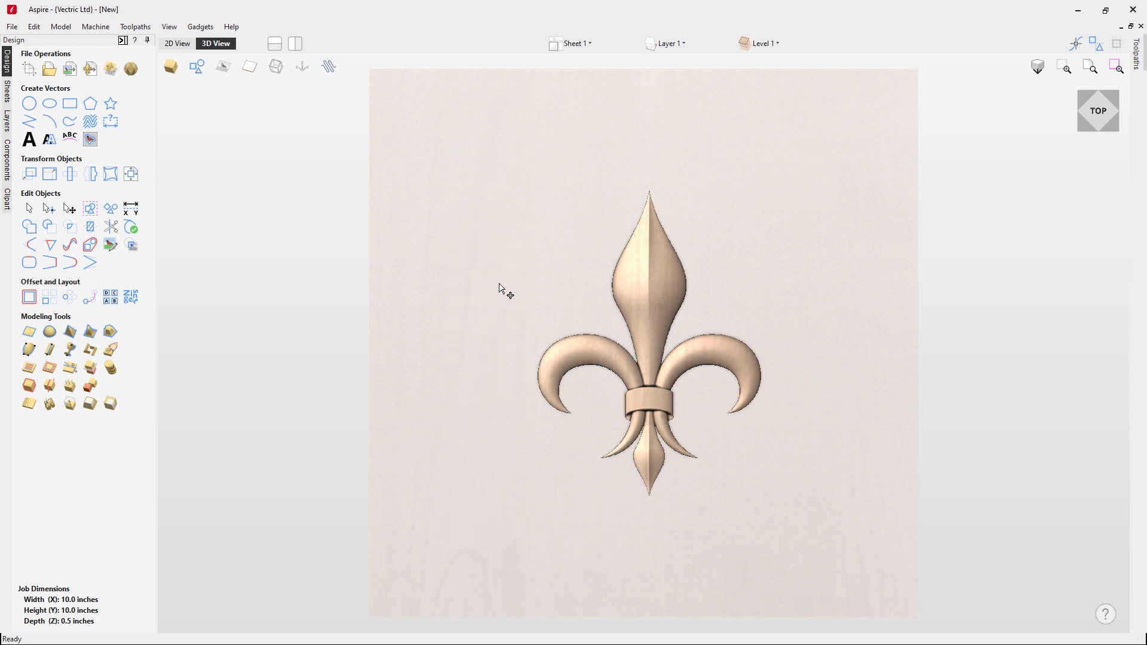
Group the Center Fleur, Band, Right Fleur and Left Fleur components into a single component.
click(8, 160)
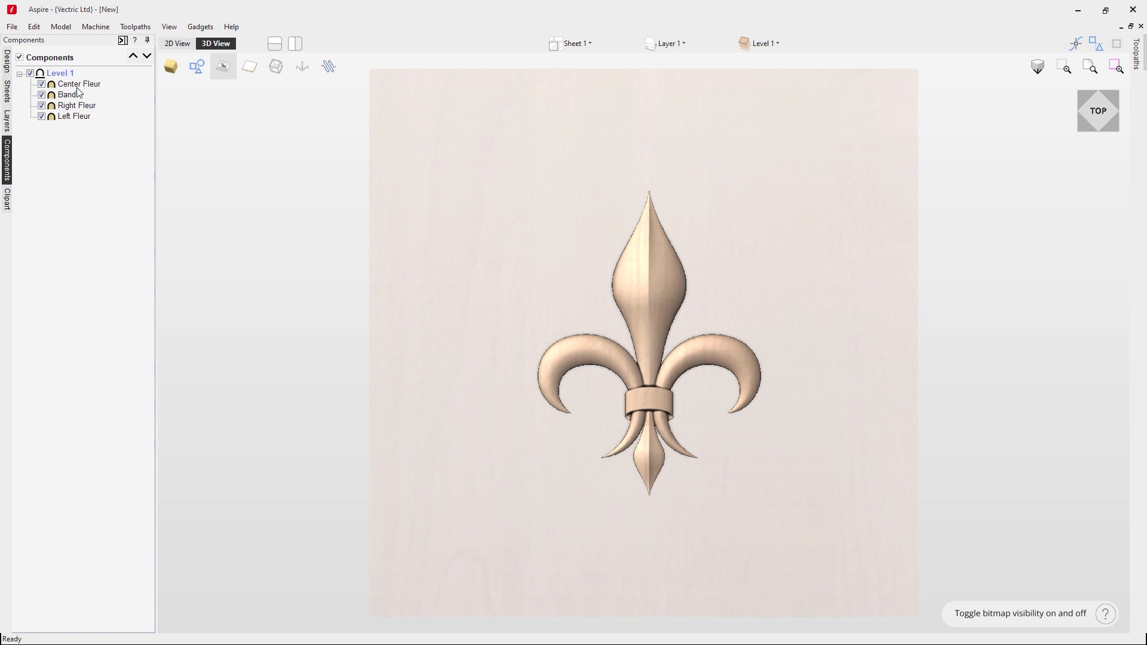
click(78, 118)
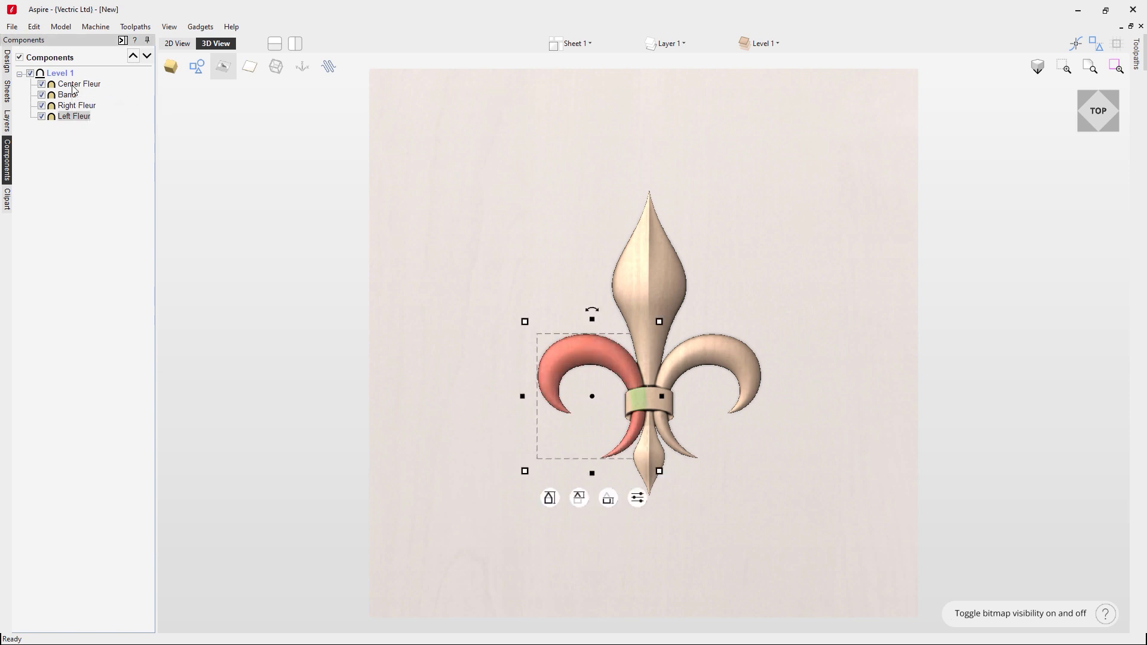
shift+click(72, 85)
click(82, 134)
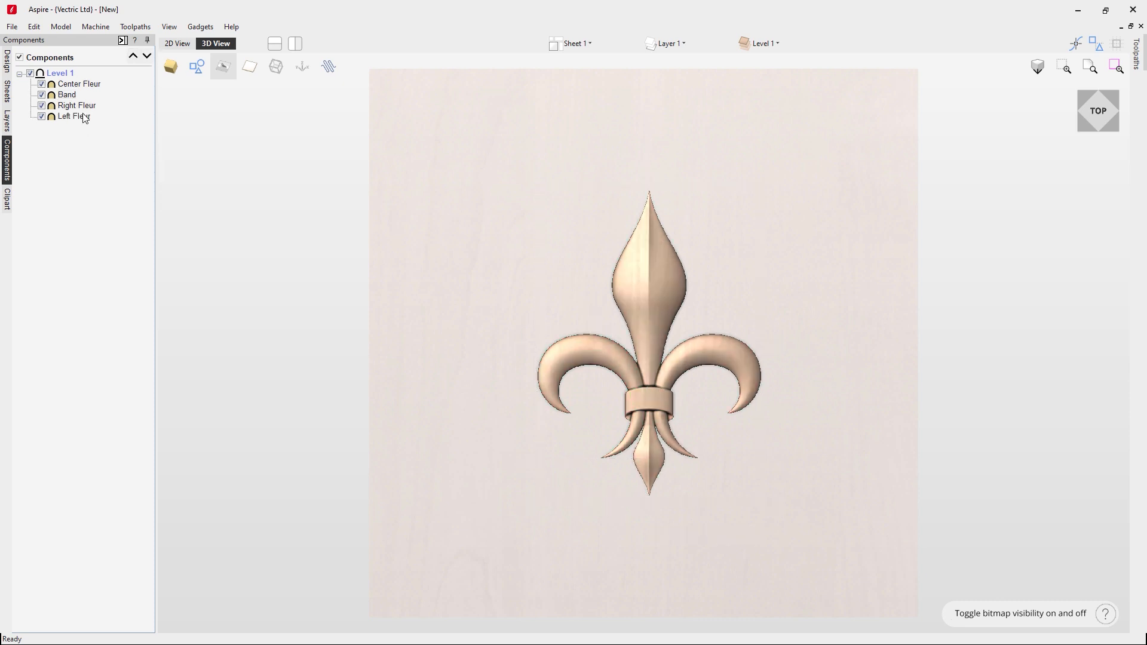
click(82, 118)
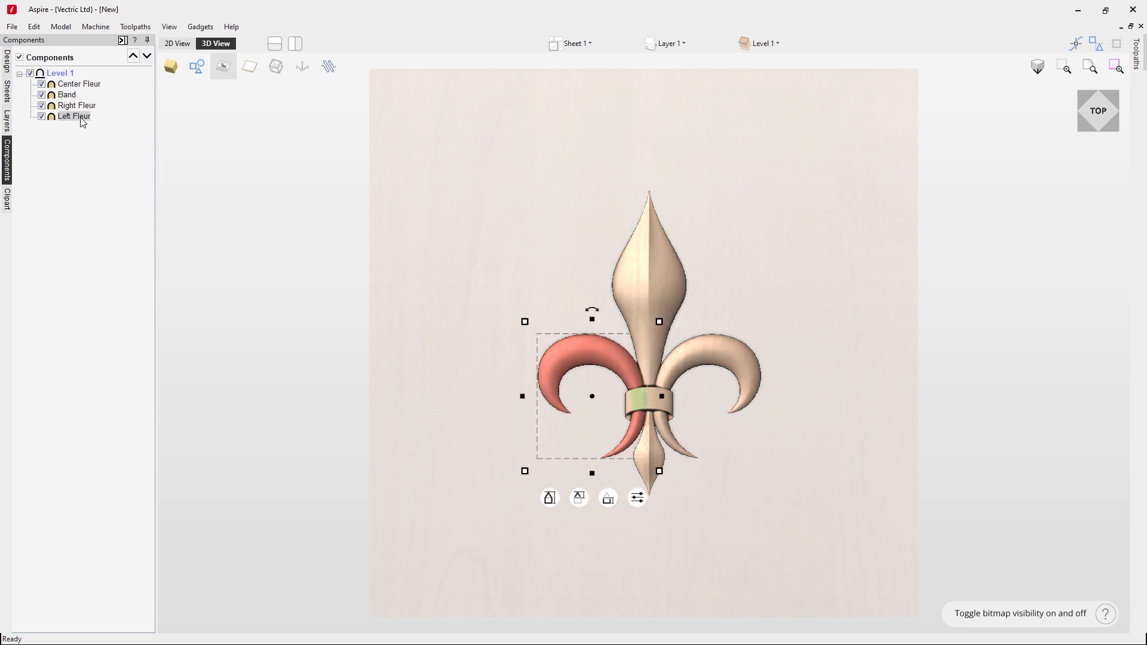
shift+click(79, 106)
shift+click(72, 95)
shift+click(77, 86)
right_click(78, 86)
click(118, 137)
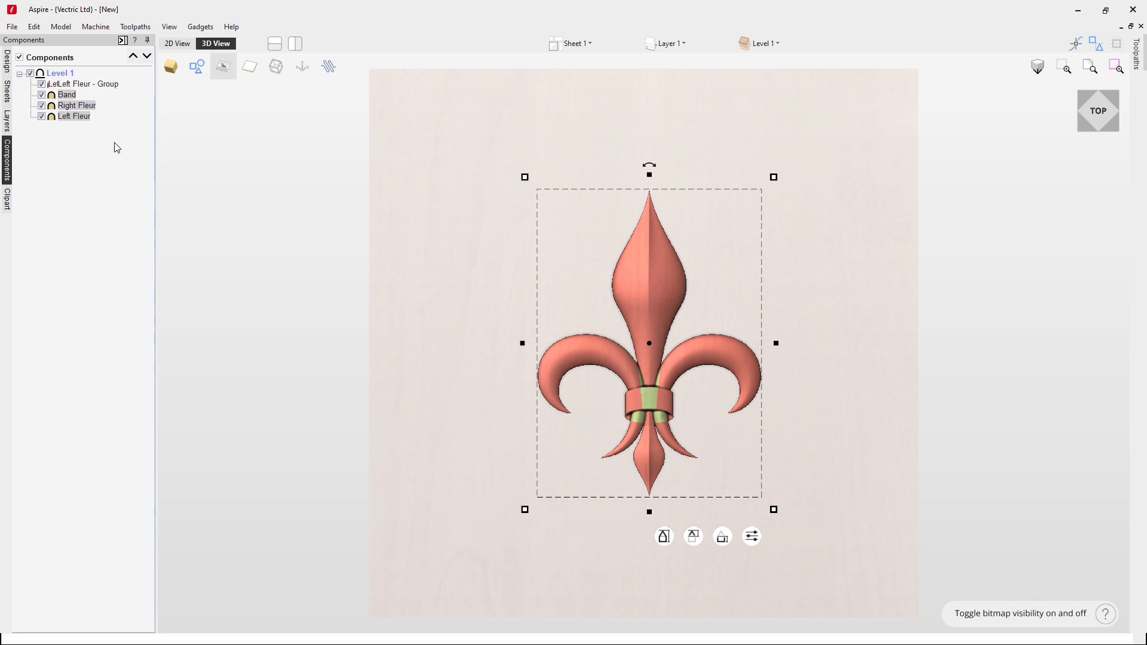
right_click(90, 88)
click(151, 121)
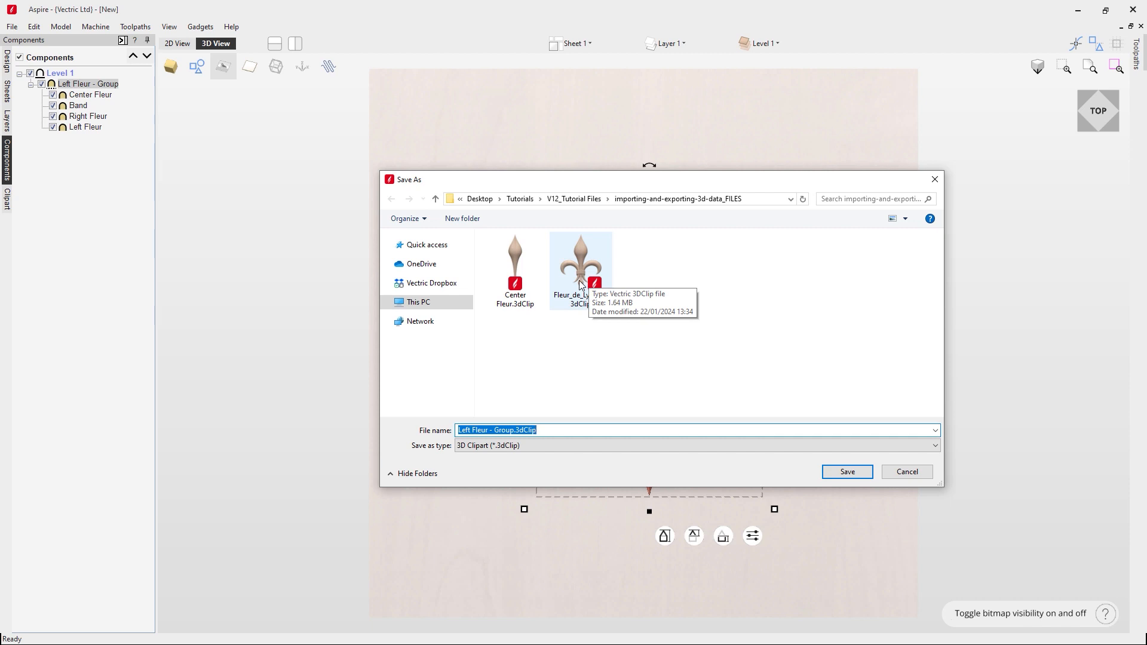
click(920, 473)
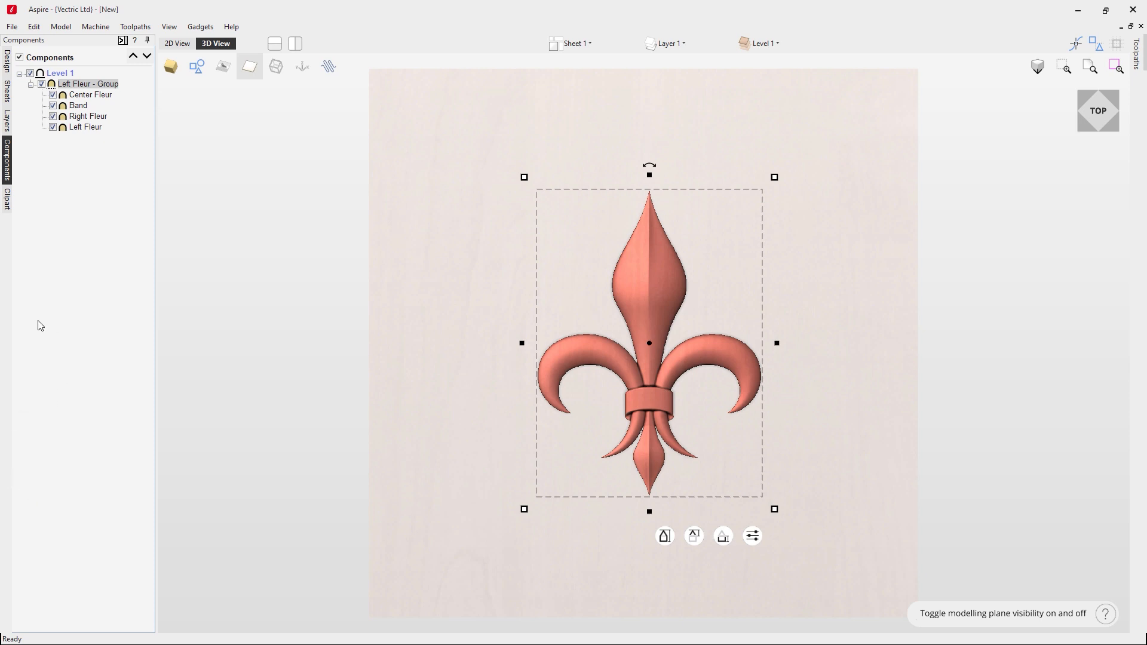
Triangulate the fleur-de-lys model for STL export with a 0.004 inch approximation tolerance and an open back, and inspect its facets up close.
click(7, 63)
click(192, 149)
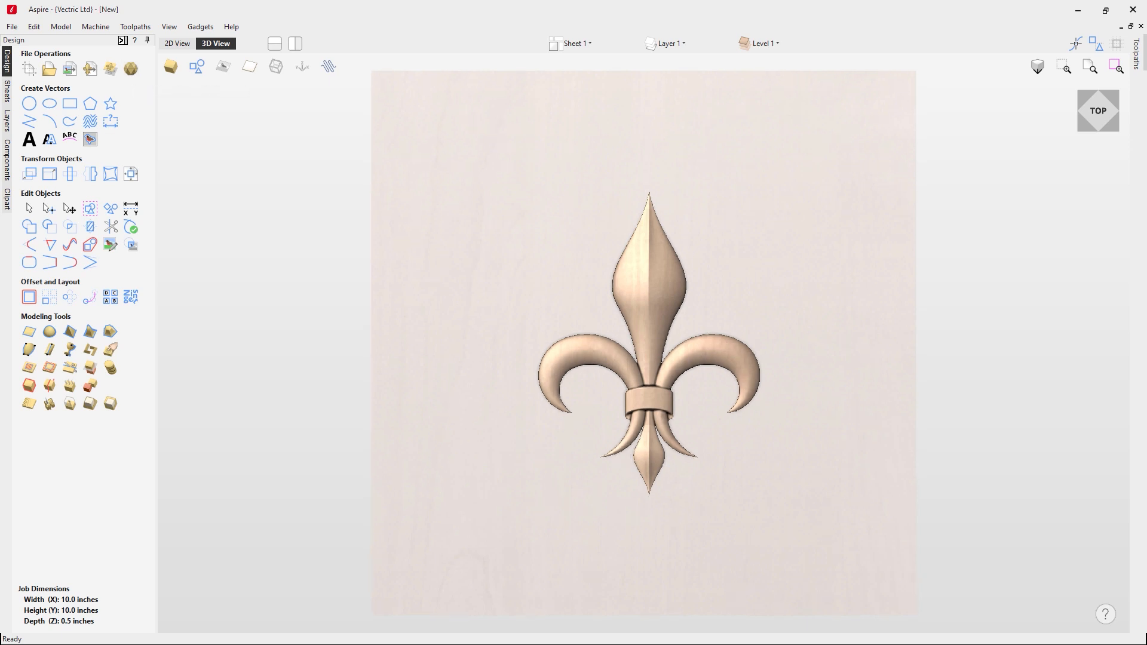
click(655, 312)
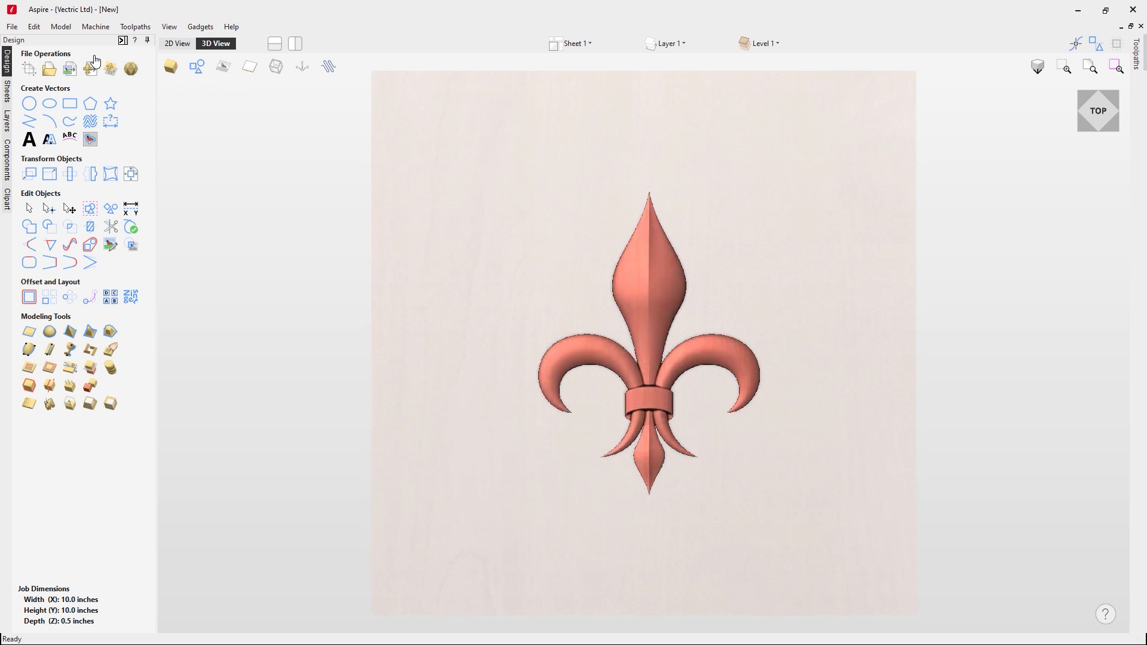
click(131, 69)
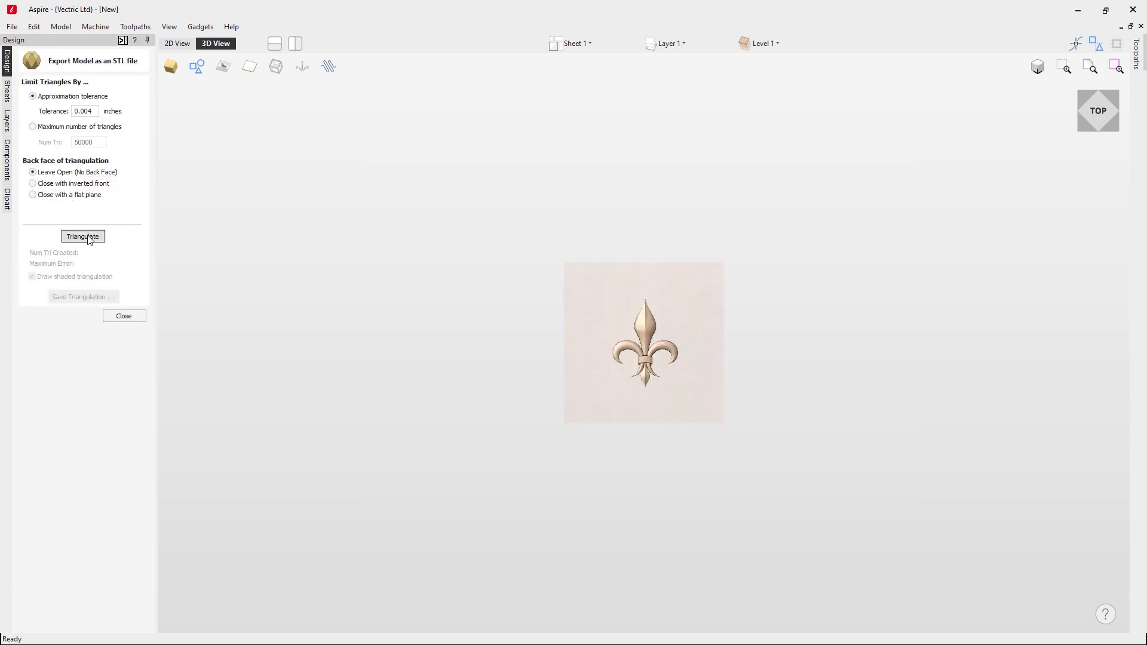
click(84, 237)
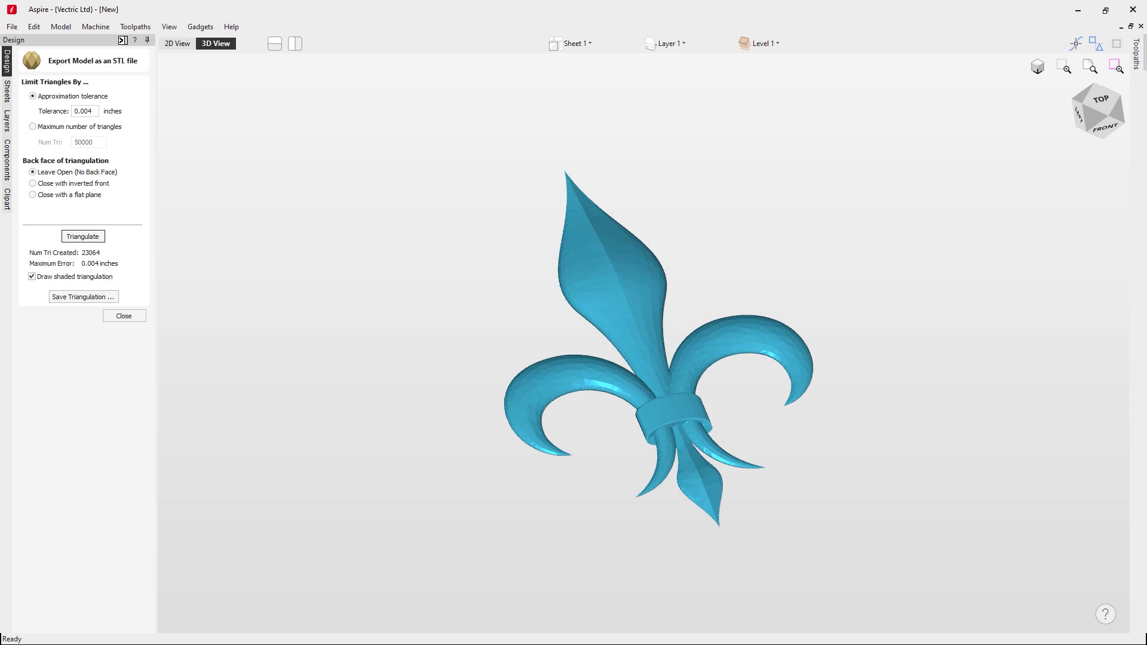
drag(522, 458, 746, 370)
drag(688, 284, 575, 349)
scroll(633, 320, up, 8)
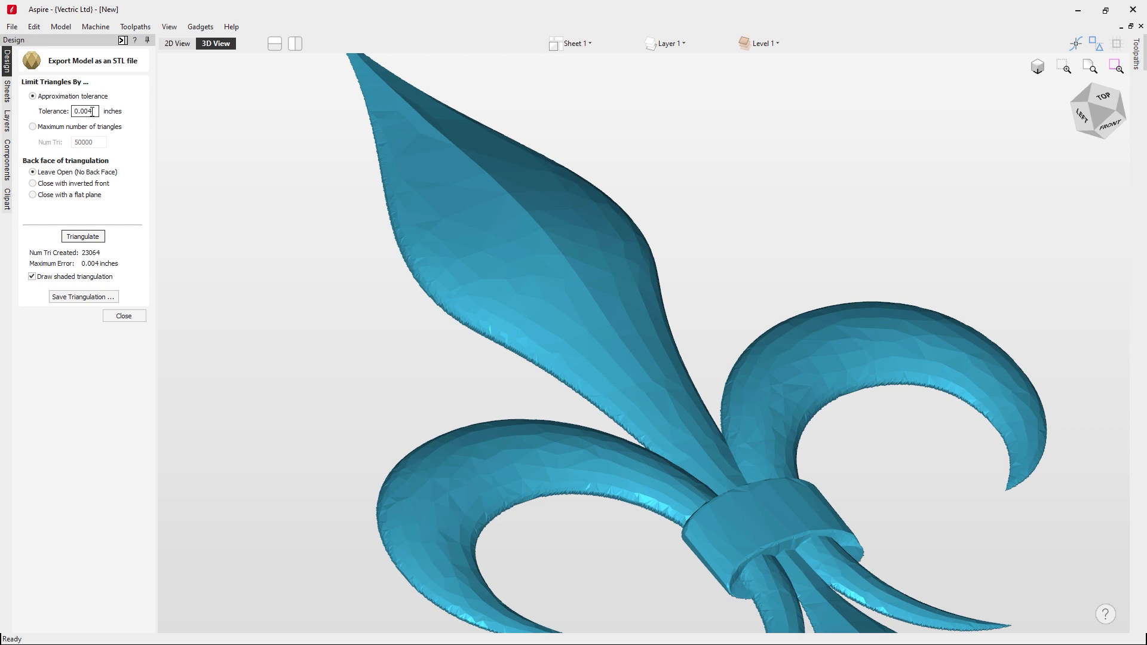
Set the approximation tolerance to 0.001 inches, triangulate the model and inspect the mesh surface up close.
key(BackSpace)
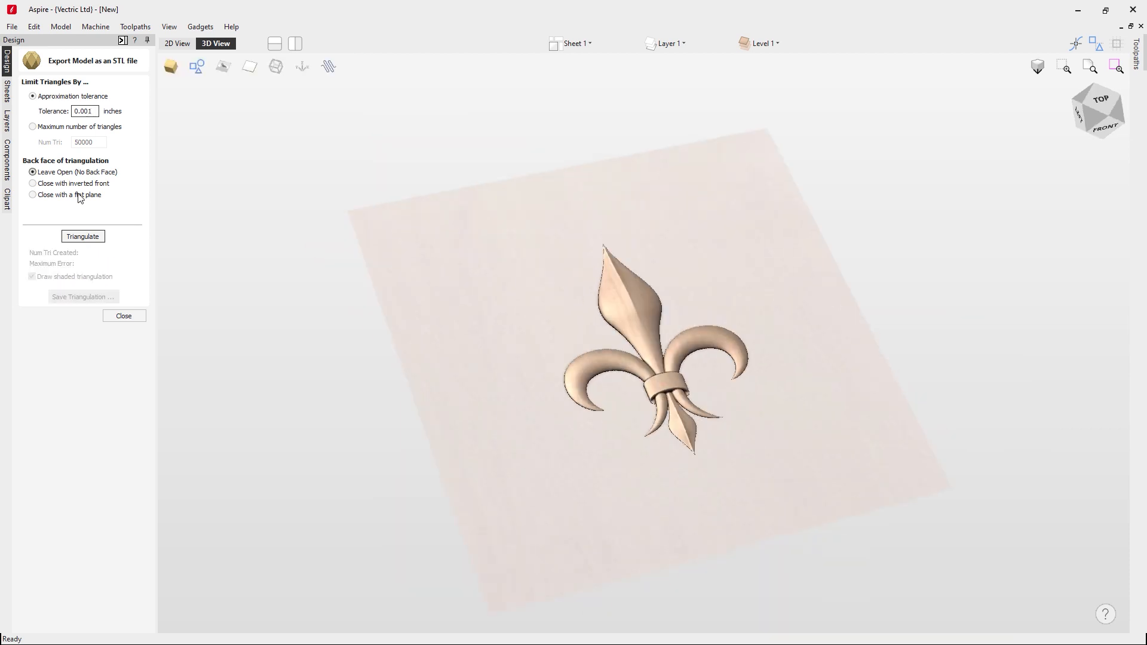
click(82, 236)
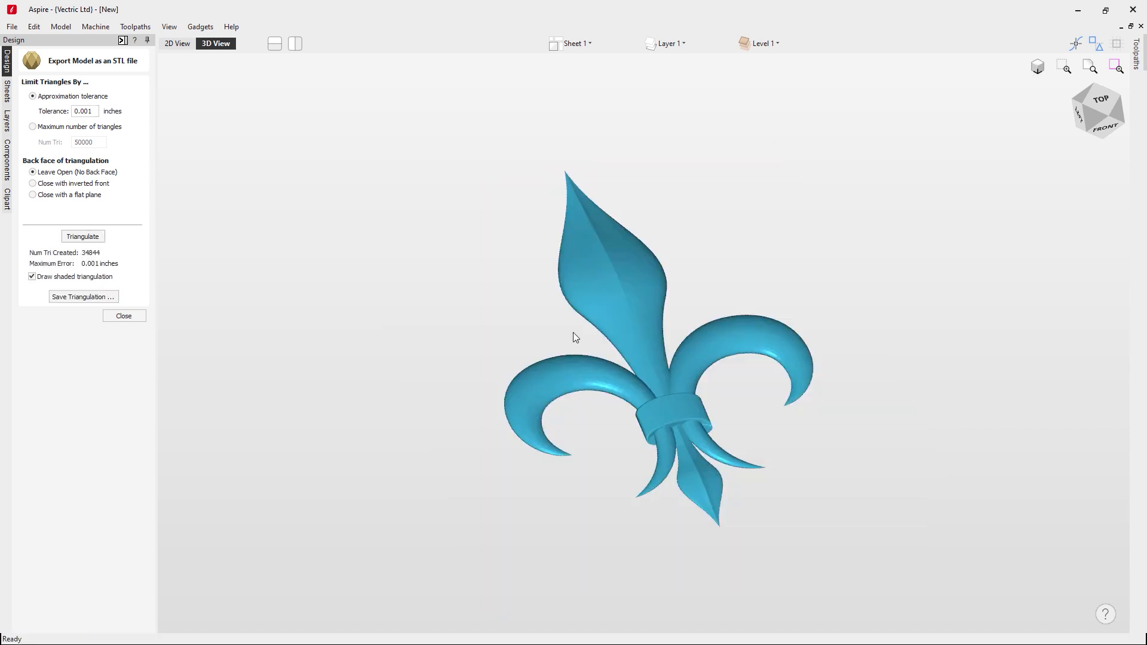
scroll(673, 325, up, 4)
scroll(542, 333, down, 2)
scroll(500, 354, up, 1)
drag(499, 350, 472, 261)
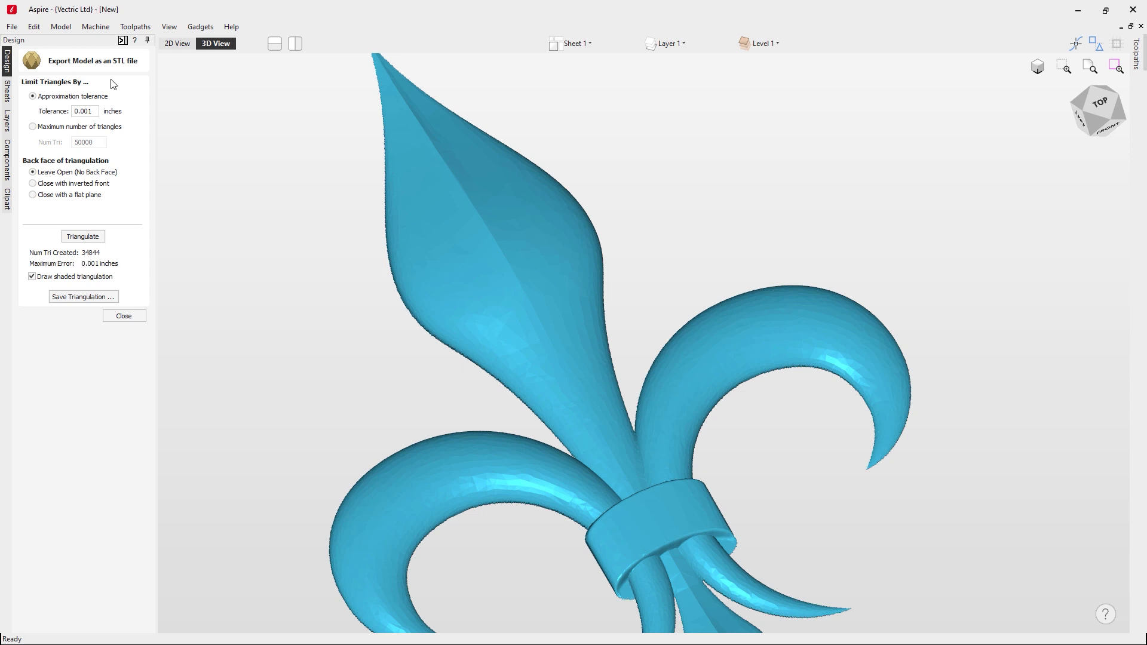
Return the approximation tolerance to 0.004 inches and triangulate the model.
click(95, 111)
key(BackSpace)
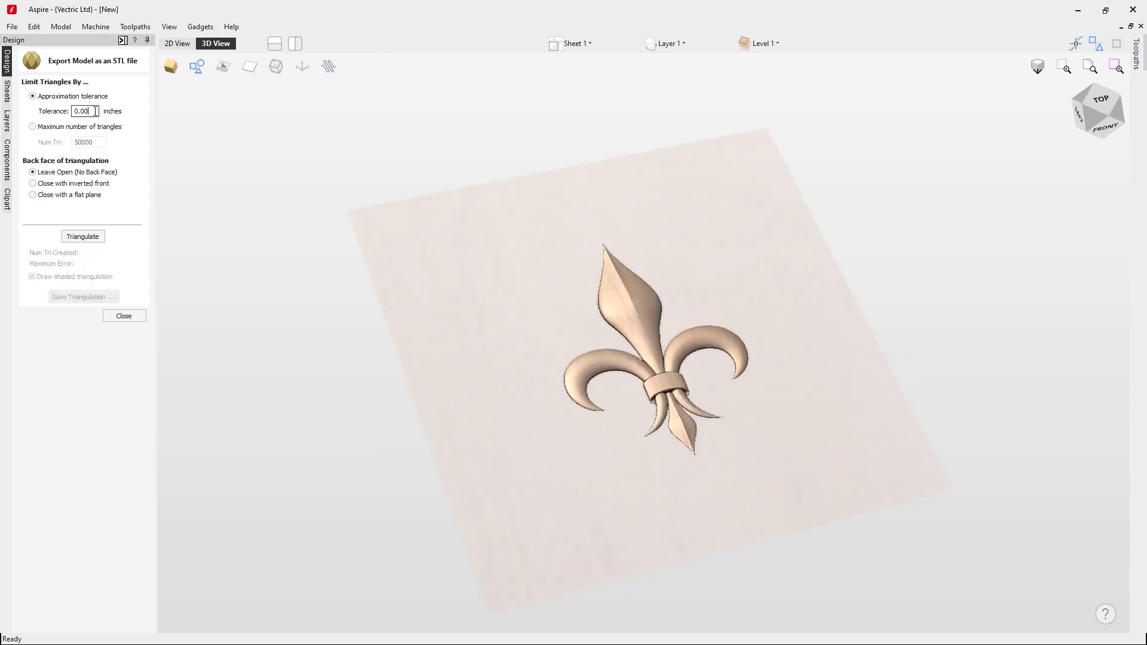
click(82, 236)
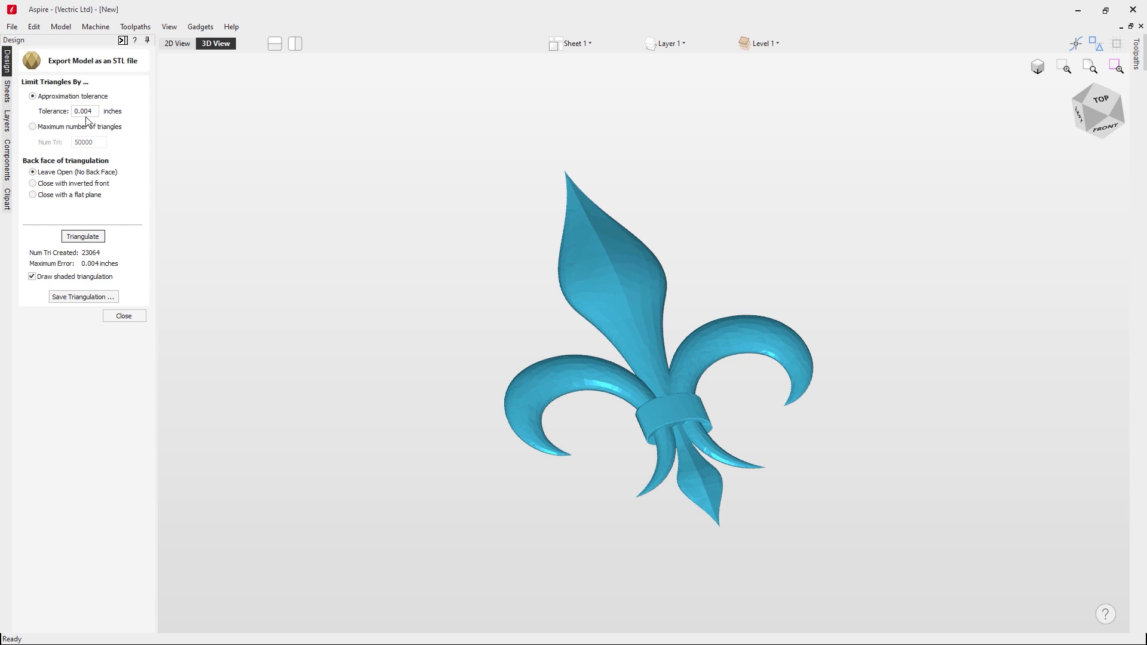
Limit the triangulation by a maximum of 50000 triangles, triangulate the model and inspect the mesh up close.
click(60, 126)
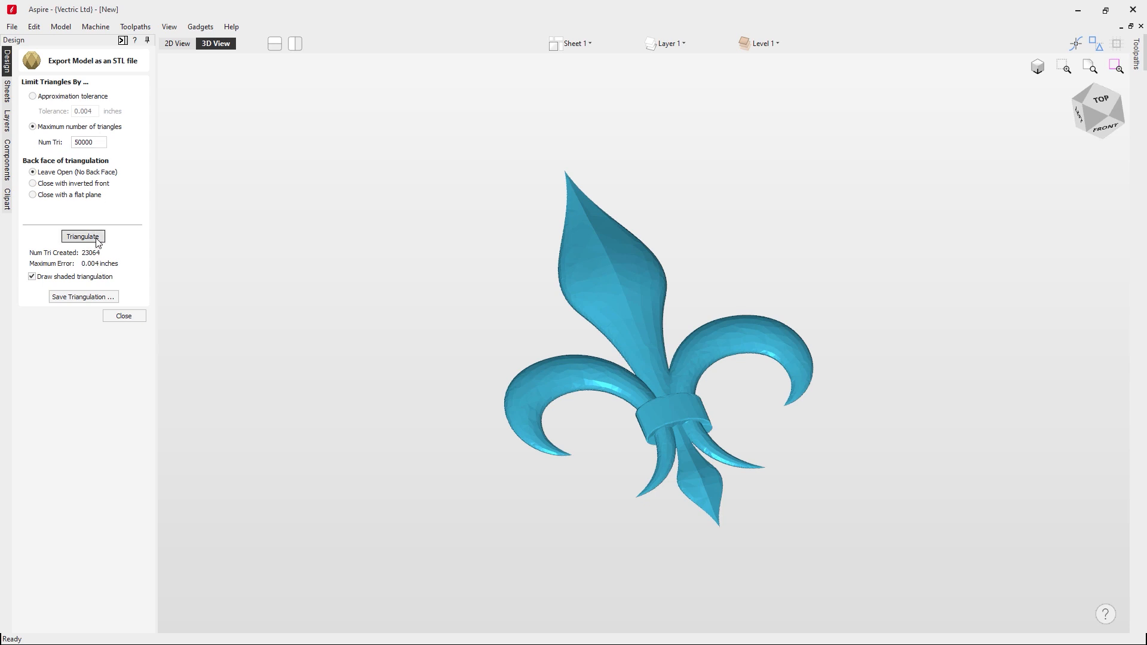
click(83, 236)
scroll(634, 328, up, 3)
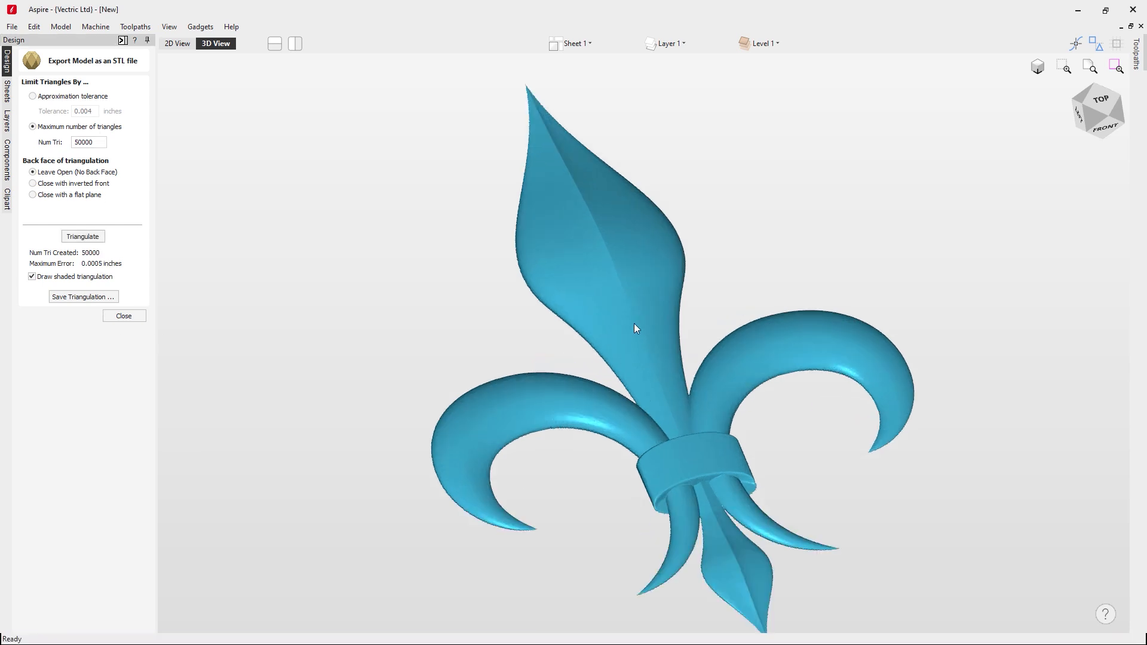
scroll(634, 324, up, 2)
drag(590, 324, 575, 349)
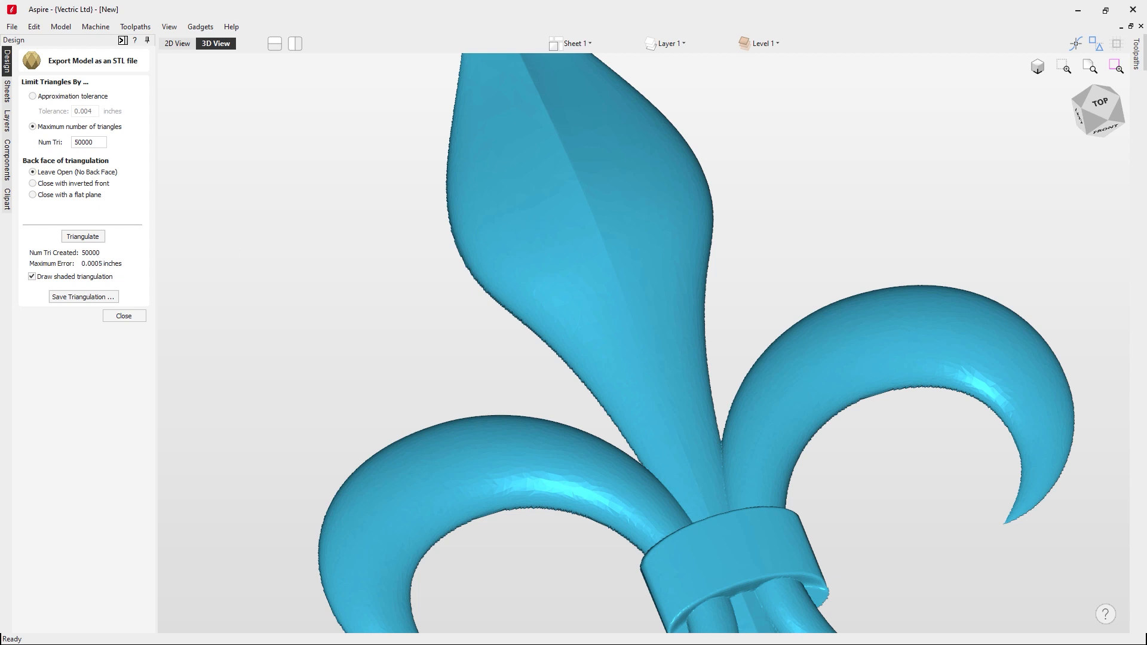
Triangulate the fleur-de-lys with its back closed by an inverted front and inspect the mesh from the side.
drag(498, 362, 563, 313)
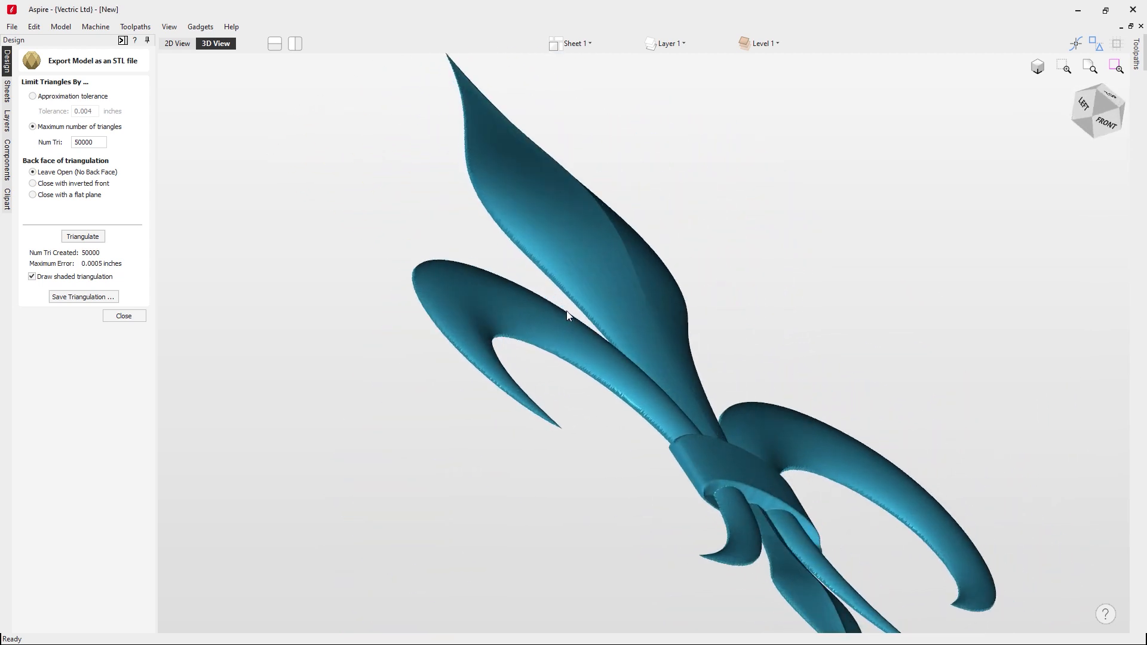
click(73, 184)
click(82, 236)
drag(476, 368, 665, 440)
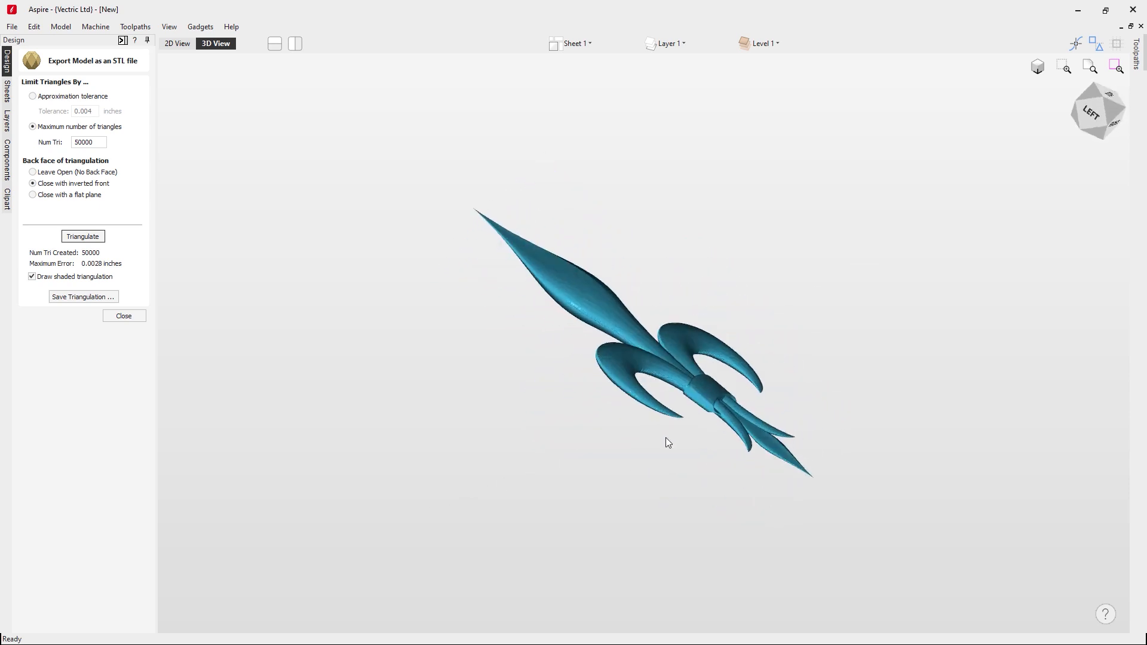
Triangulate the model with its back closed by a flat plane and inspect the resulting mesh.
click(53, 198)
drag(609, 430, 926, 273)
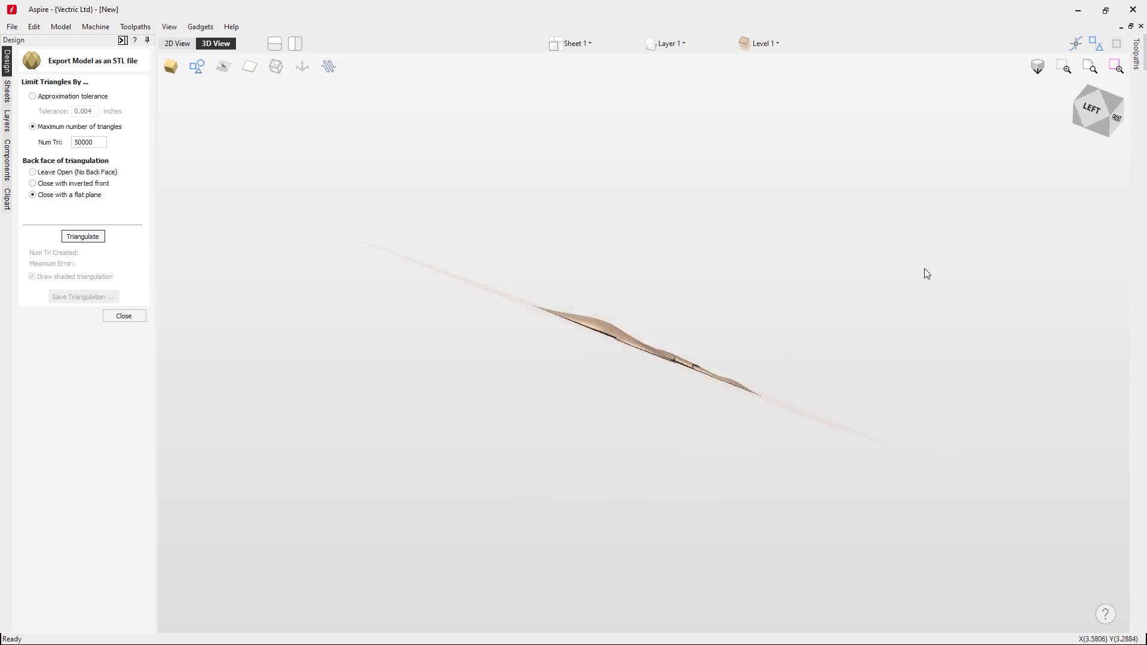
click(64, 237)
mouse_move(386, 382)
mouse_down()
mouse_move(436, 410)
mouse_move(776, 295)
mouse_move(809, 295)
mouse_move(972, 187)
mouse_move(908, 257)
mouse_move(617, 433)
mouse_move(669, 337)
mouse_move(644, 319)
mouse_move(1008, 164)
mouse_move(702, 331)
mouse_move(386, 360)
mouse_up()
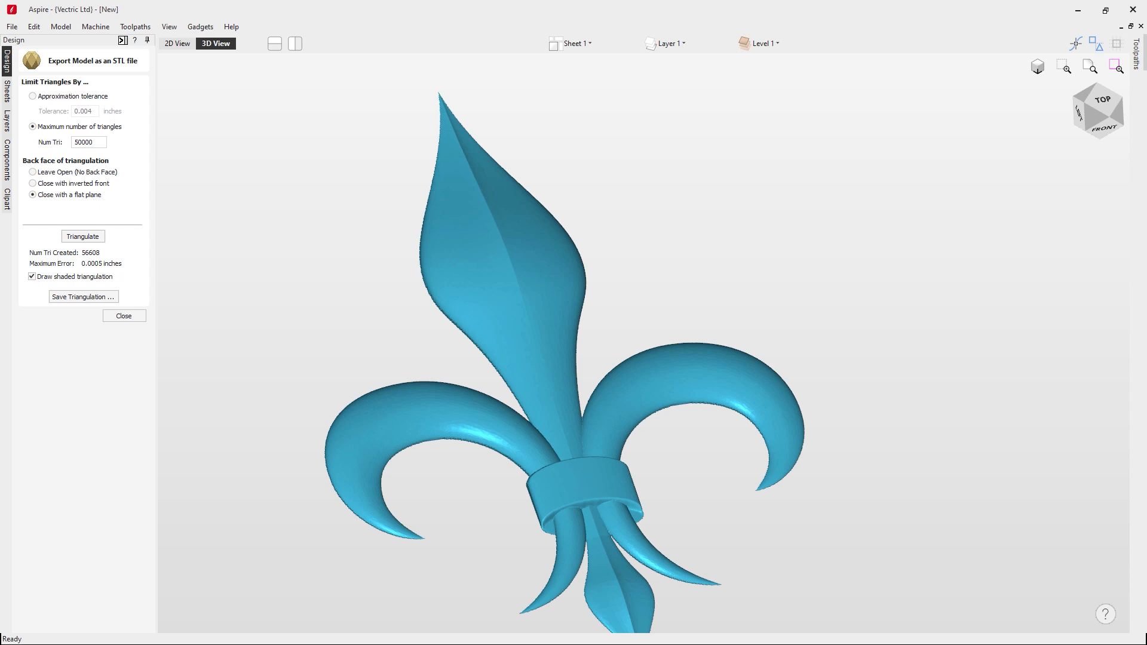
Save the triangulation as an STL file named Fleur and close the STL export tool.
click(82, 294)
click(70, 298)
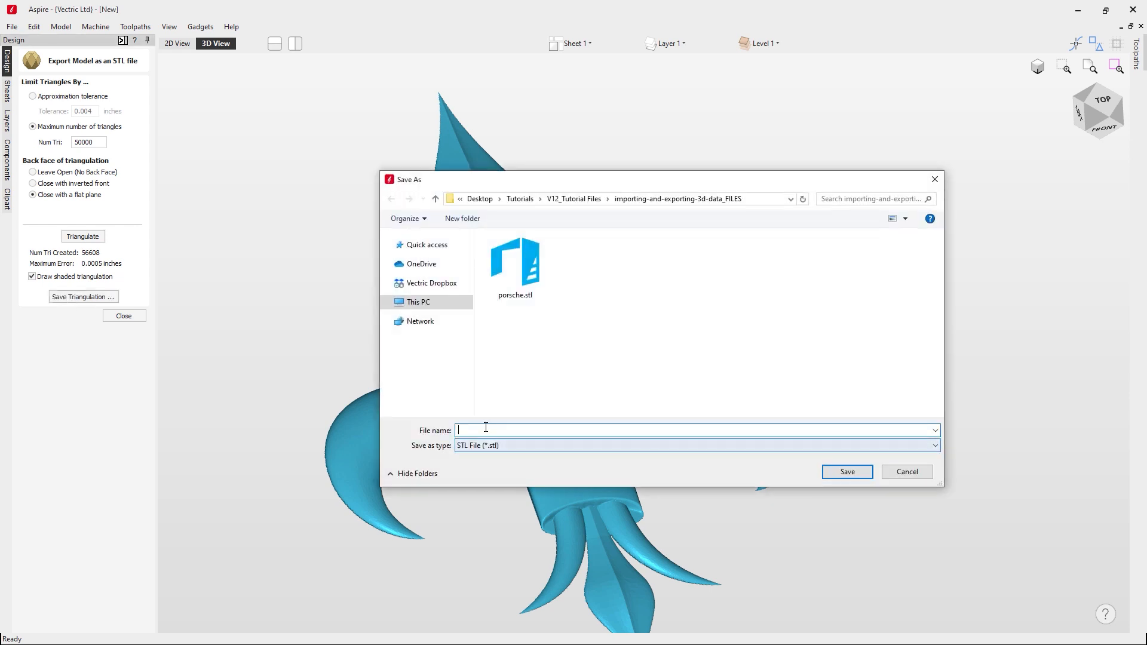
text(Fleur)
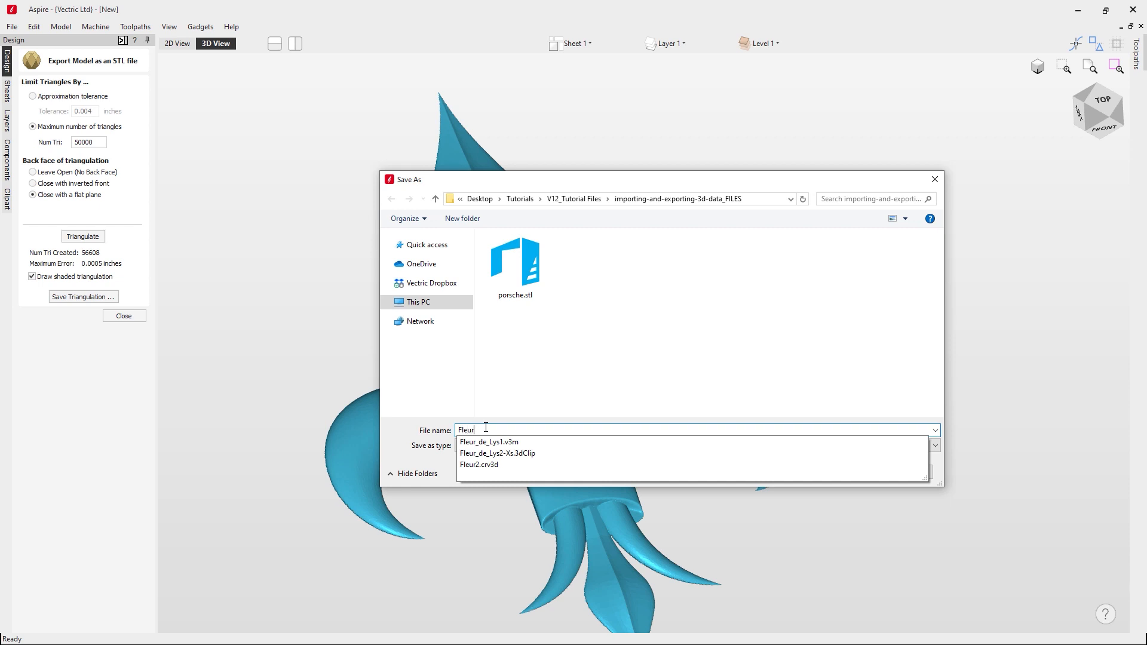
click(674, 386)
click(540, 447)
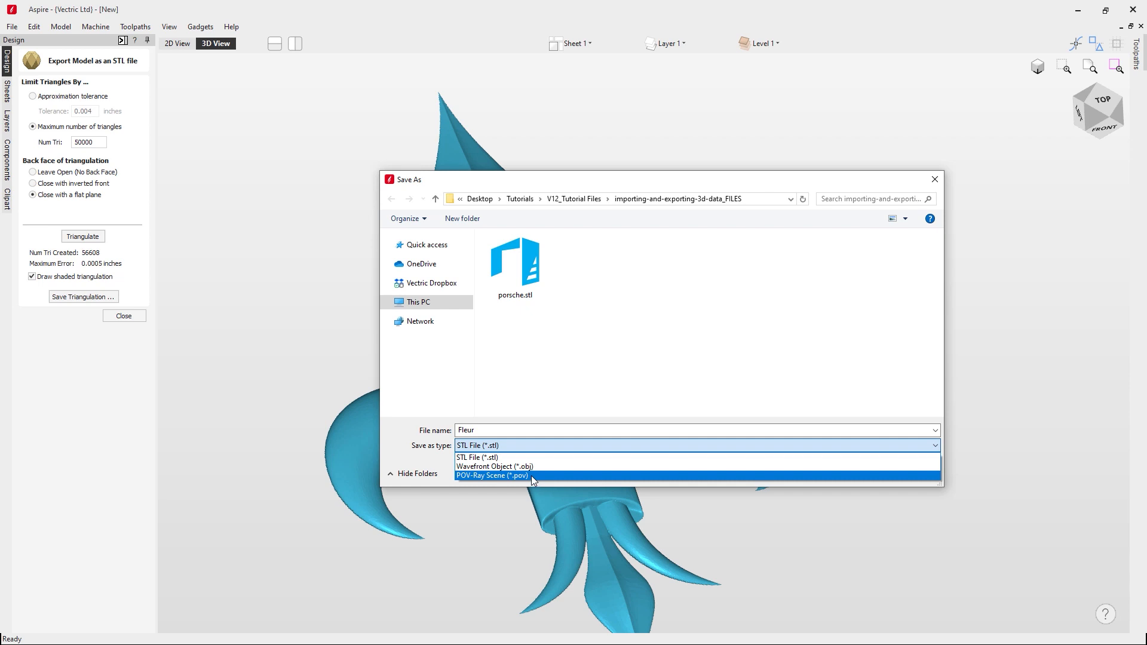
click(794, 456)
click(859, 476)
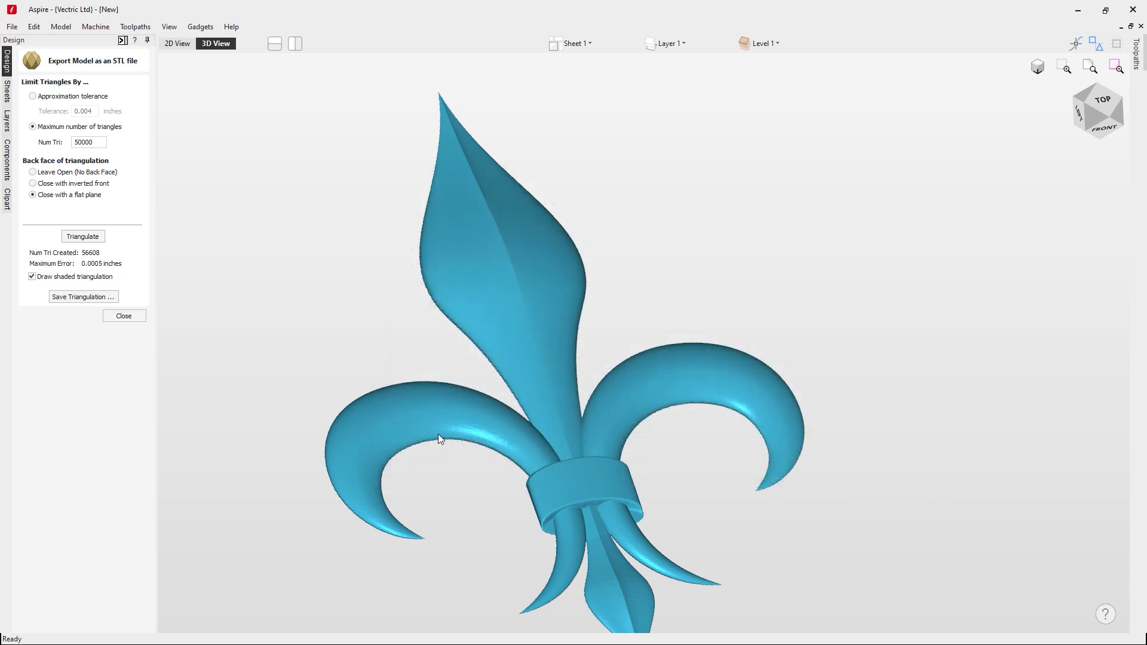
click(116, 319)
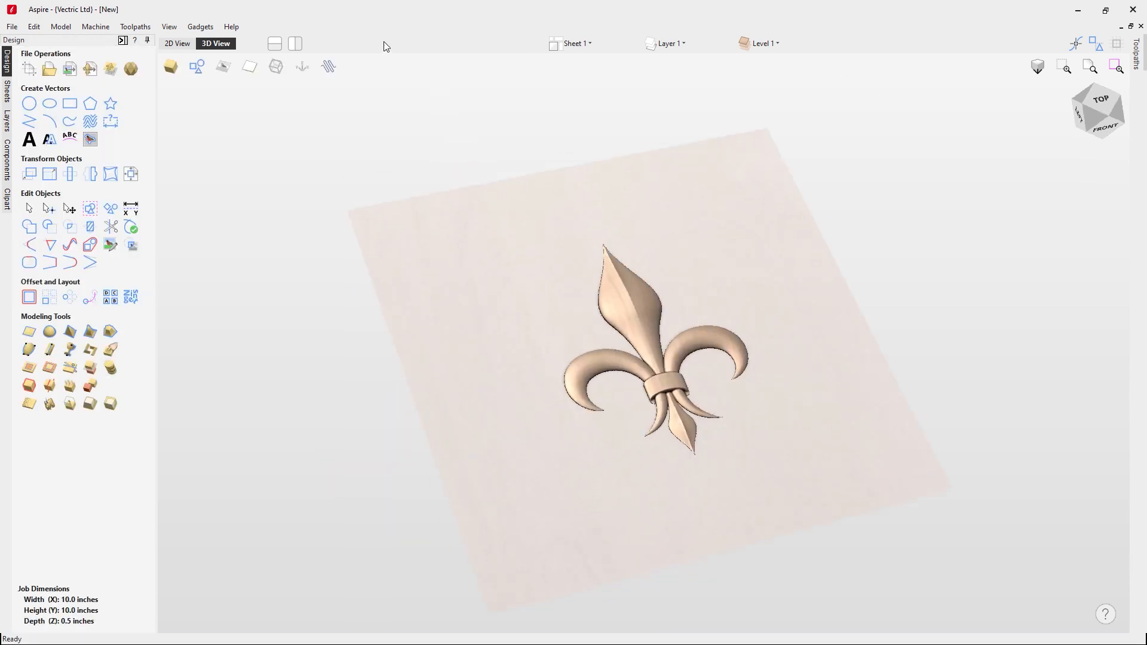
Tile the 2D and 3D views side by side with the model seen from the top, and select the Left Fleur - Group component.
click(295, 44)
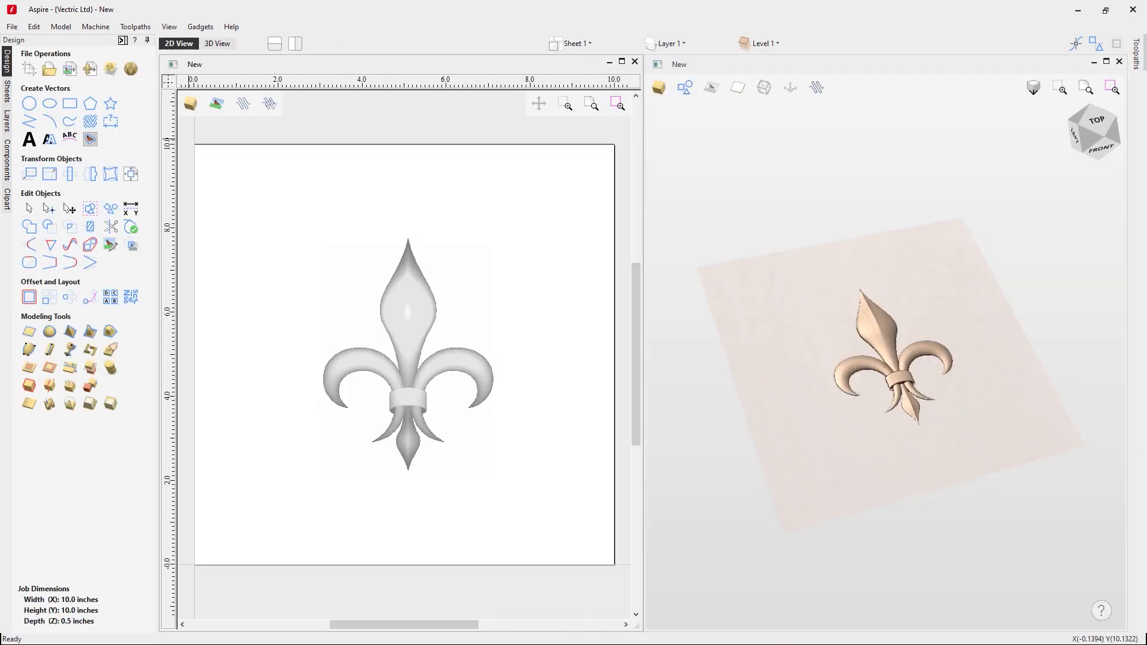
click(1069, 157)
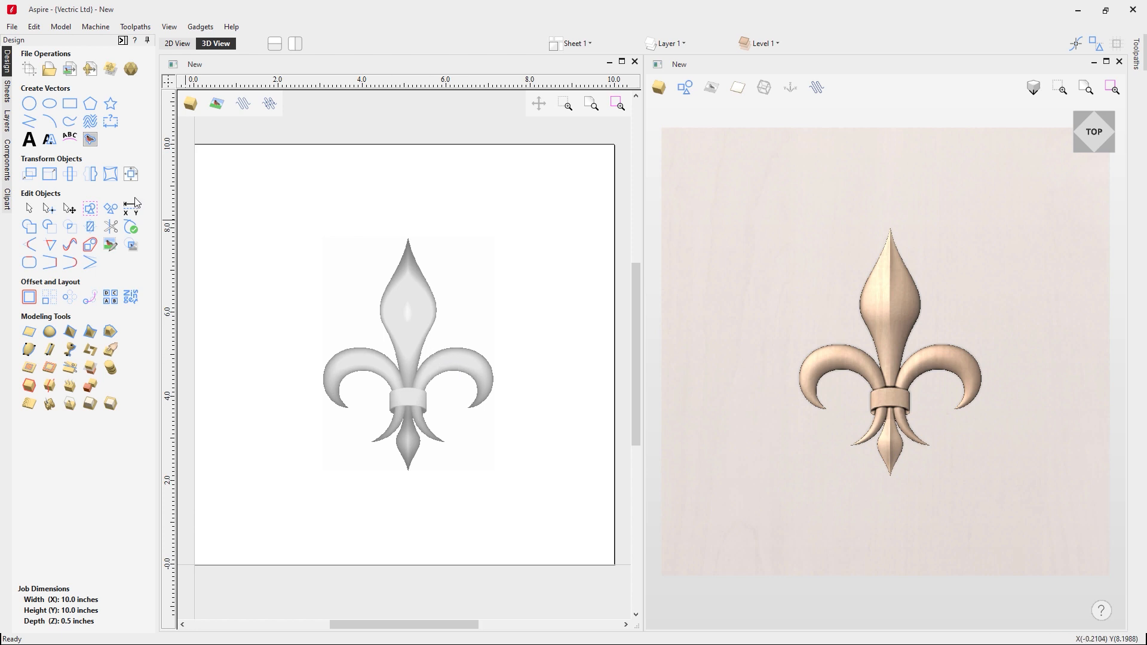
click(9, 160)
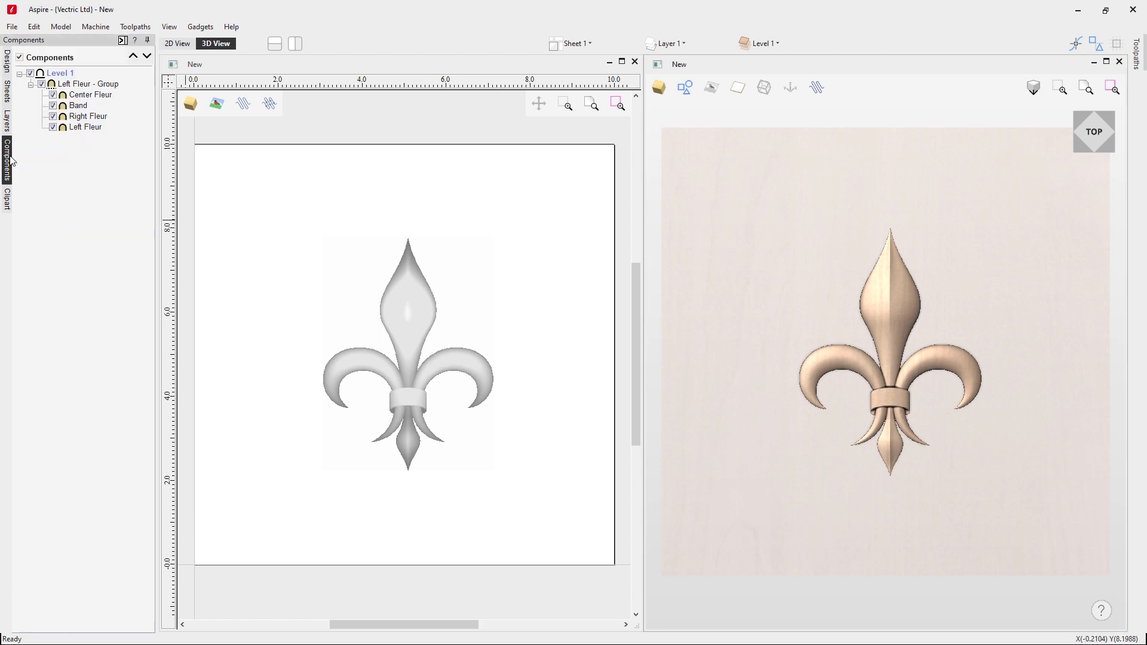
click(95, 85)
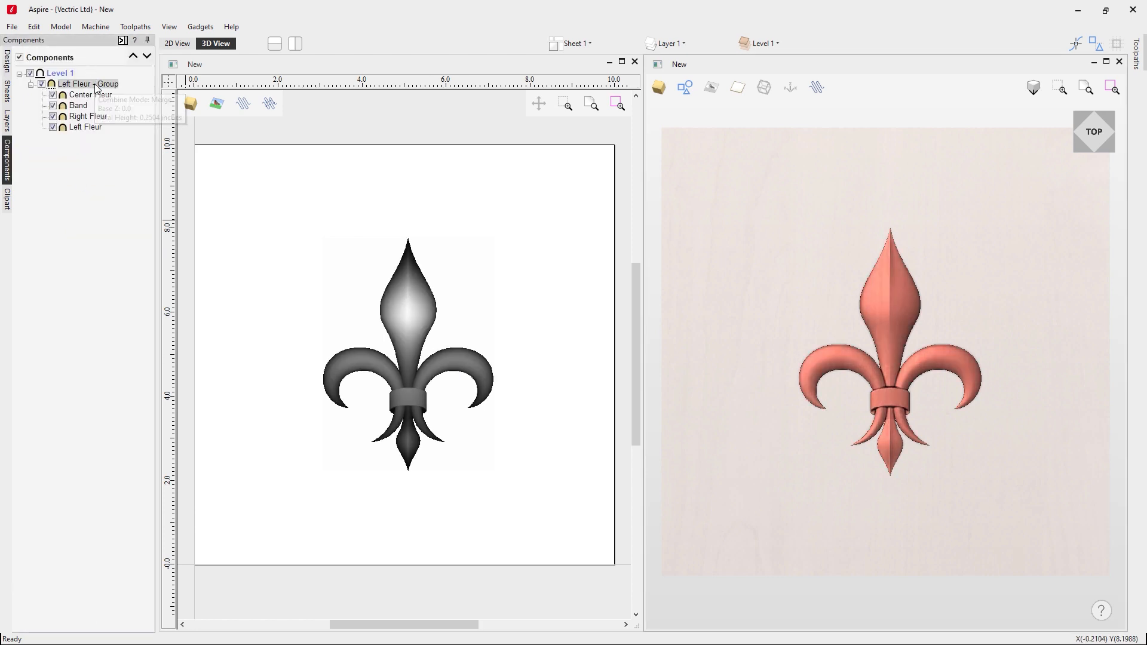
Export the model as a grayscale bitmap named Bitmap in PNG format.
click(61, 27)
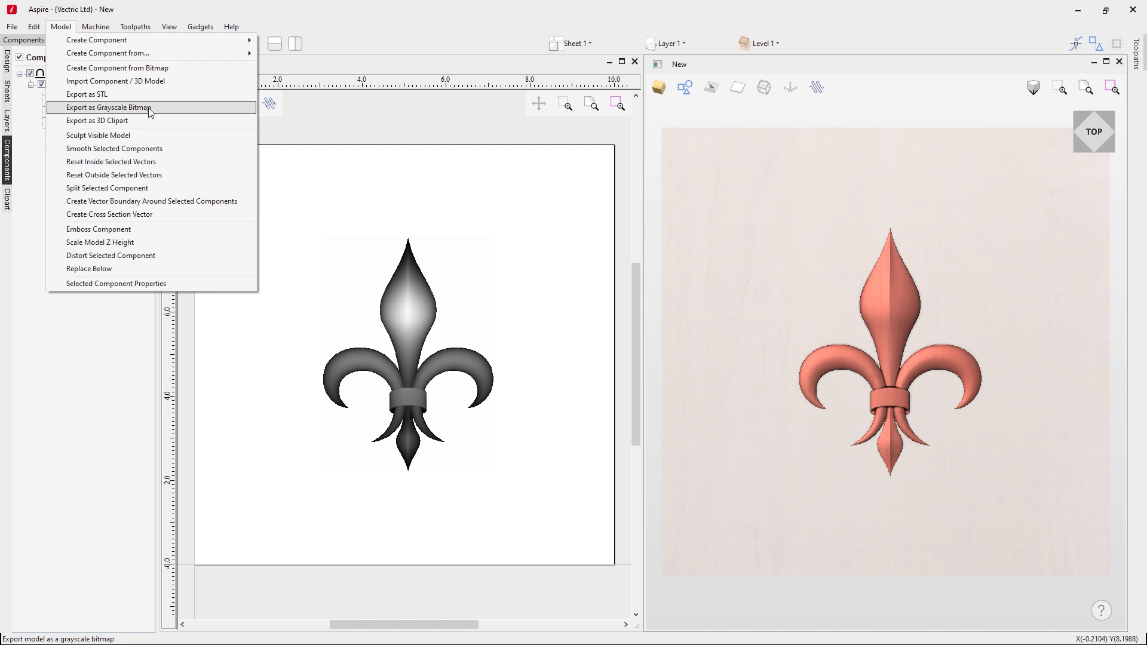
click(150, 113)
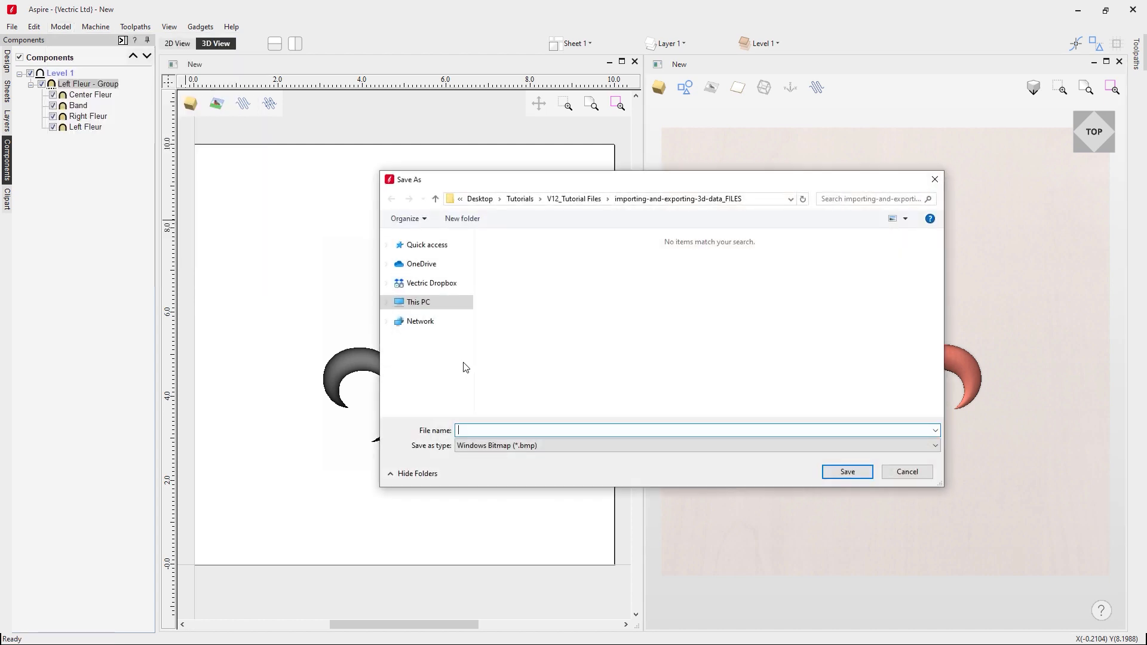
text(Bitmap)
click(577, 446)
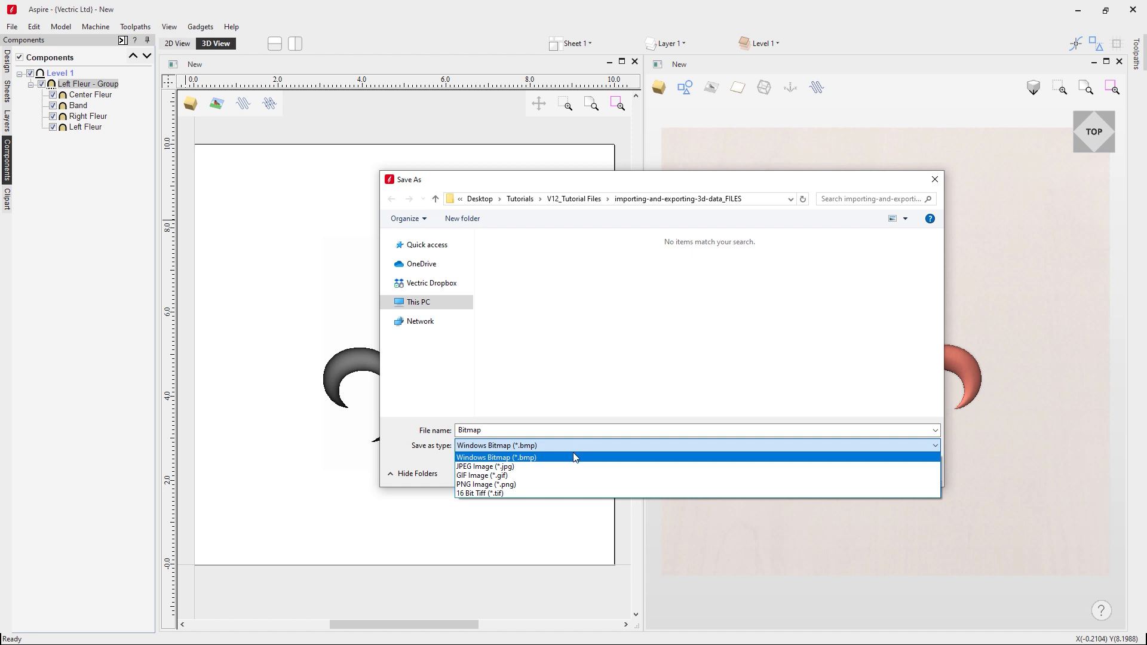
click(599, 436)
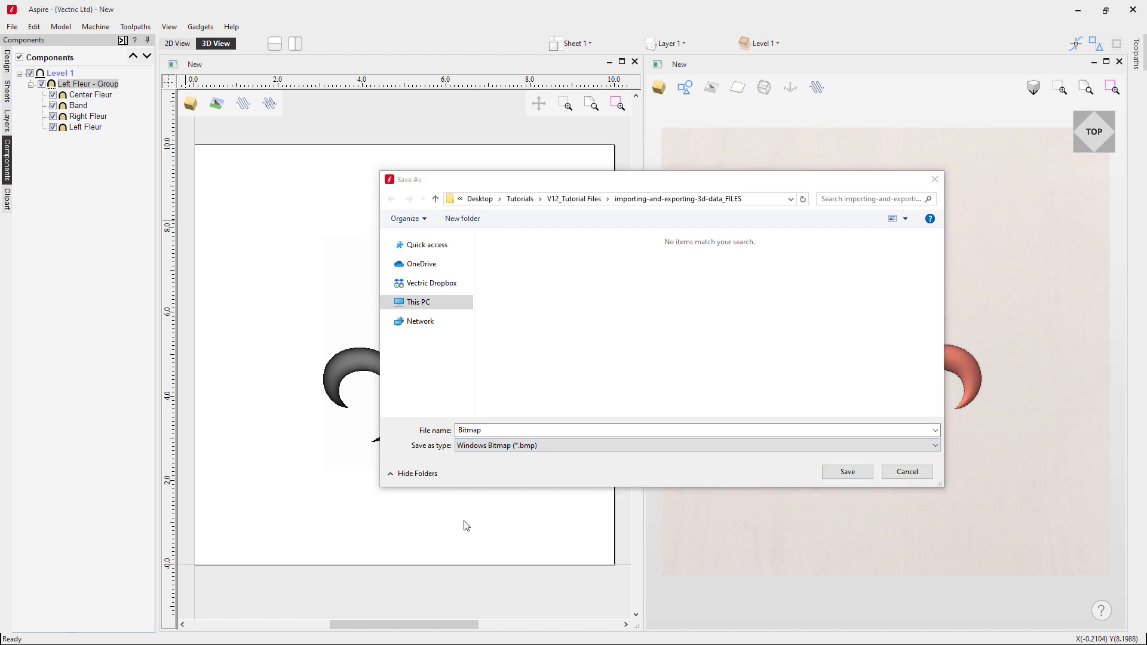
click(568, 446)
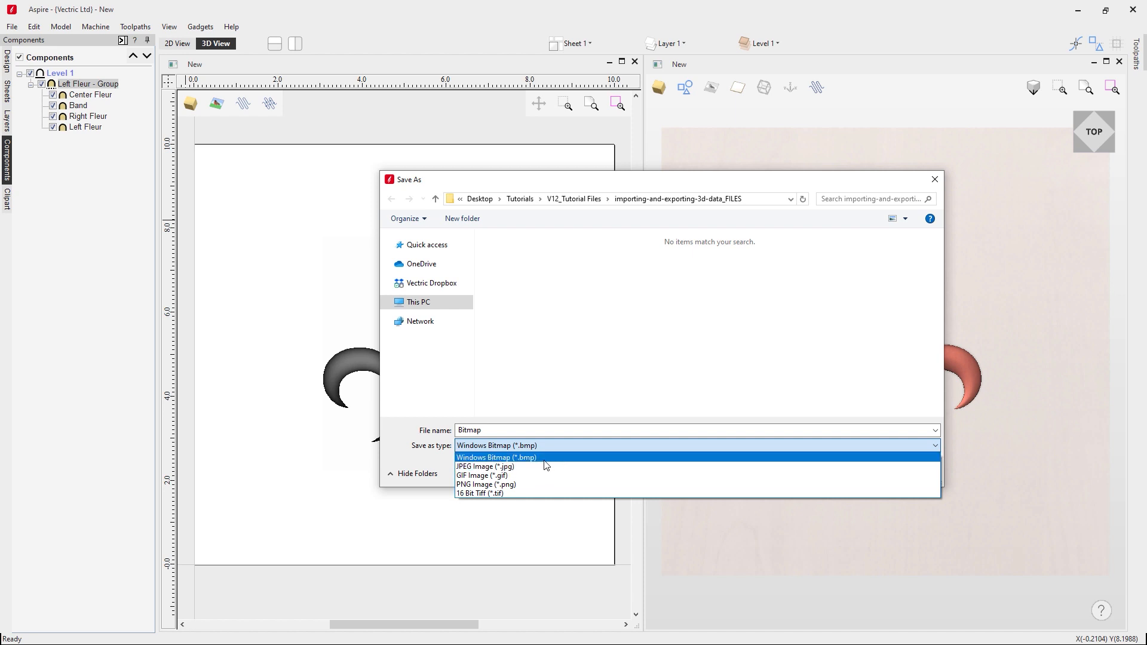
click(525, 484)
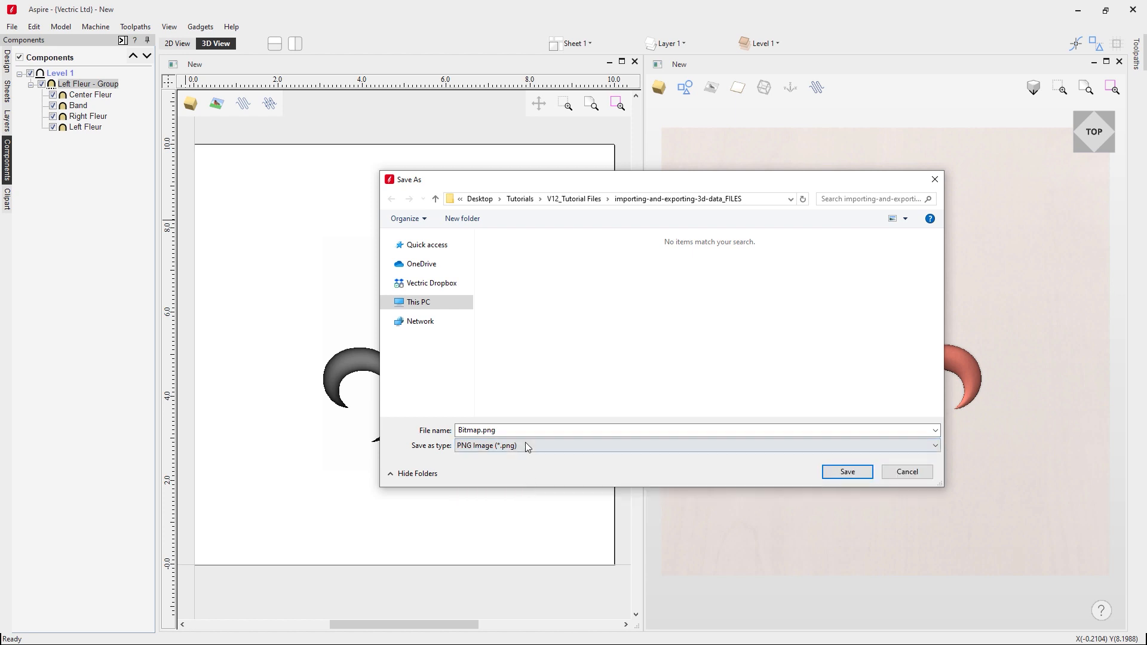
click(851, 474)
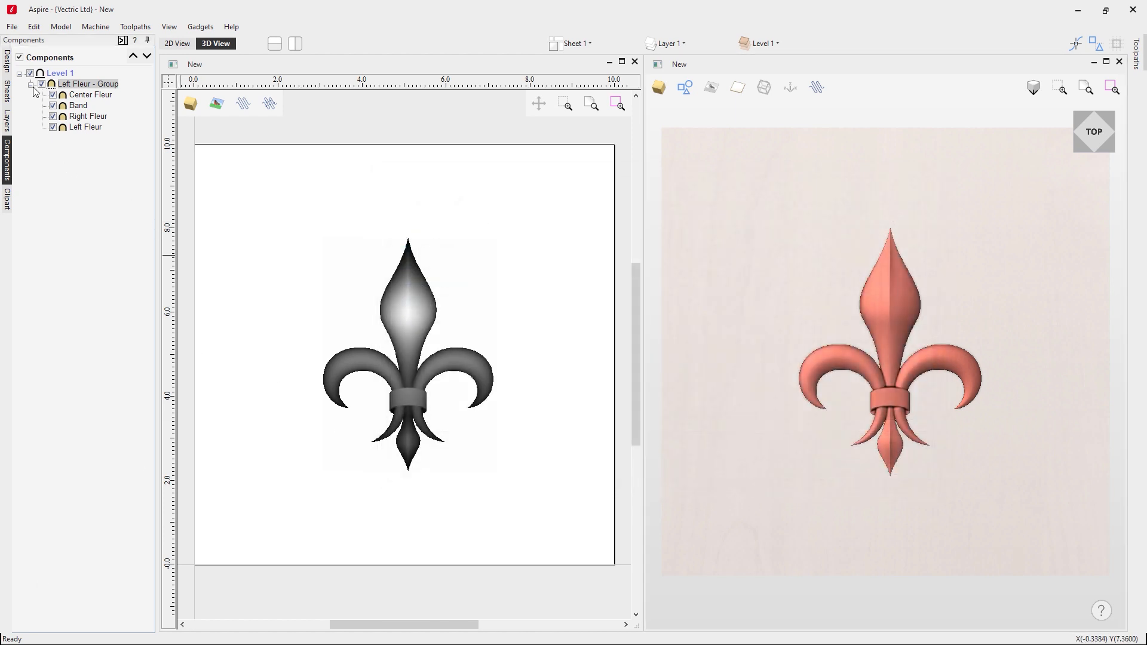
Create a component from Bitmap.png and move it onto the job area over the original fleur-de-lys.
click(7, 62)
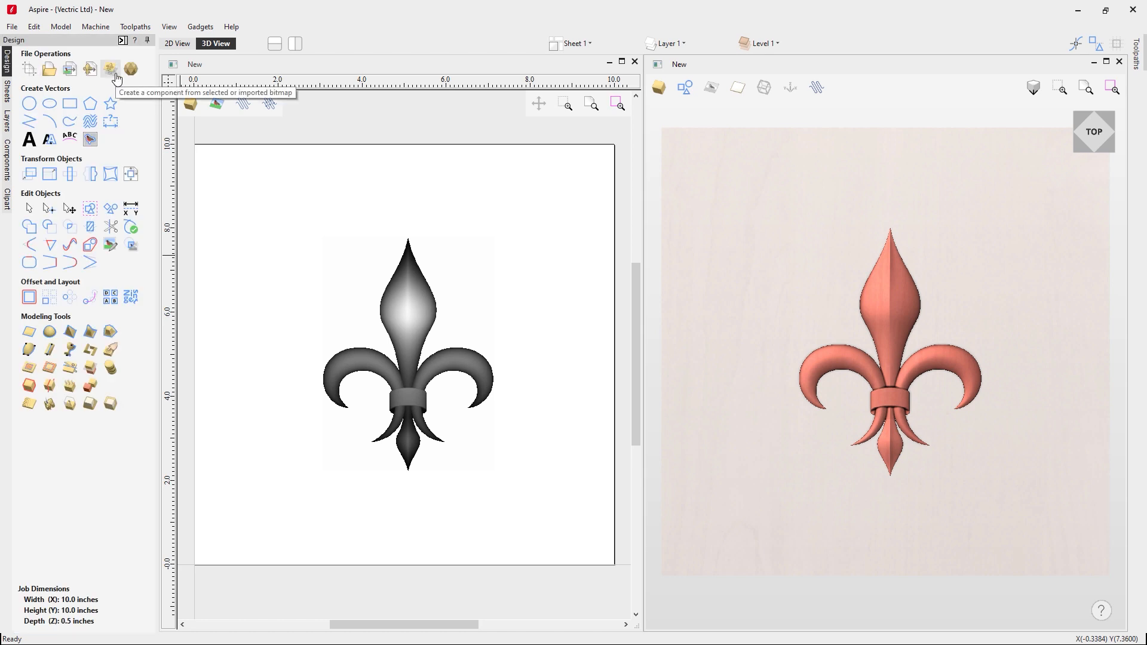
click(111, 70)
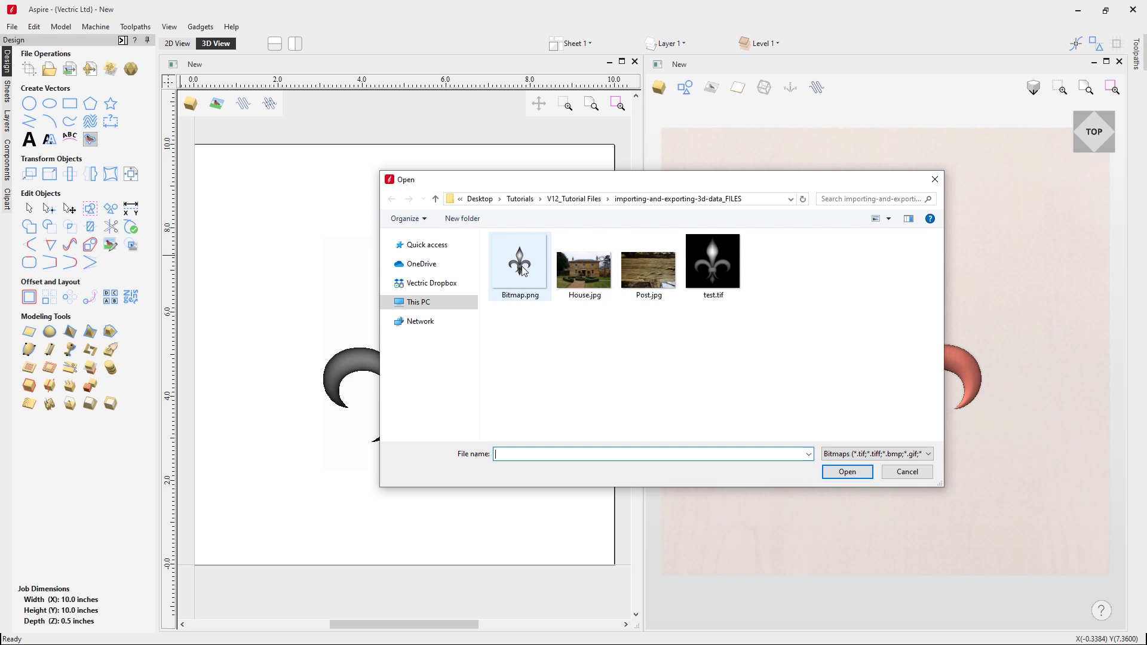
double_click(520, 269)
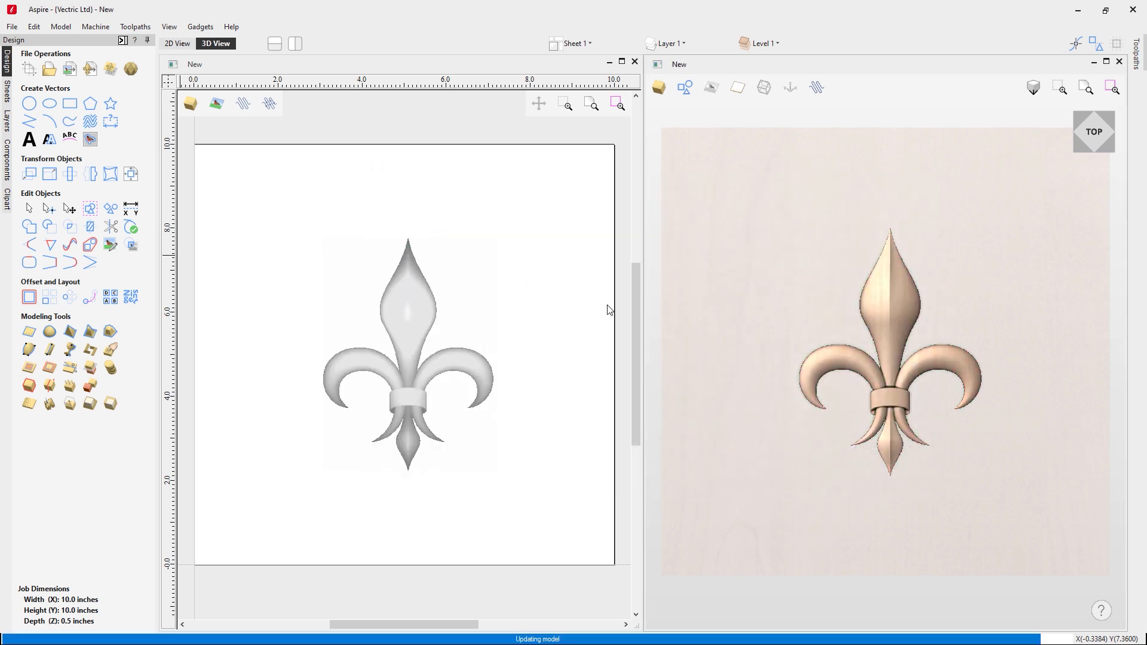
scroll(607, 310, down, 3)
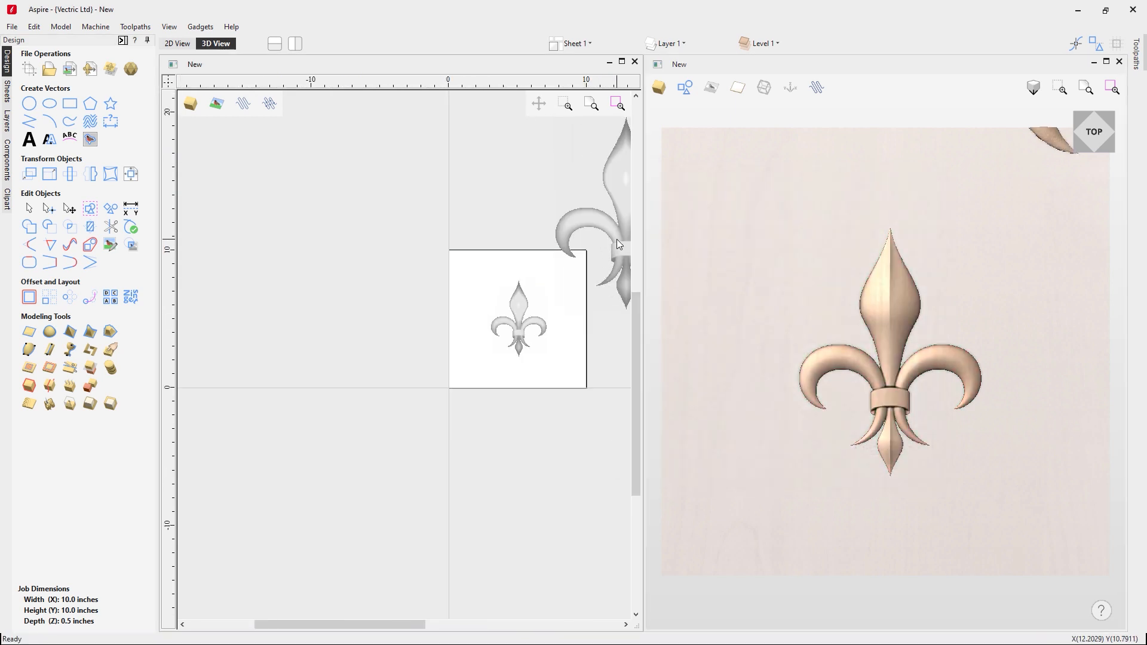
click(617, 239)
drag(625, 227, 518, 328)
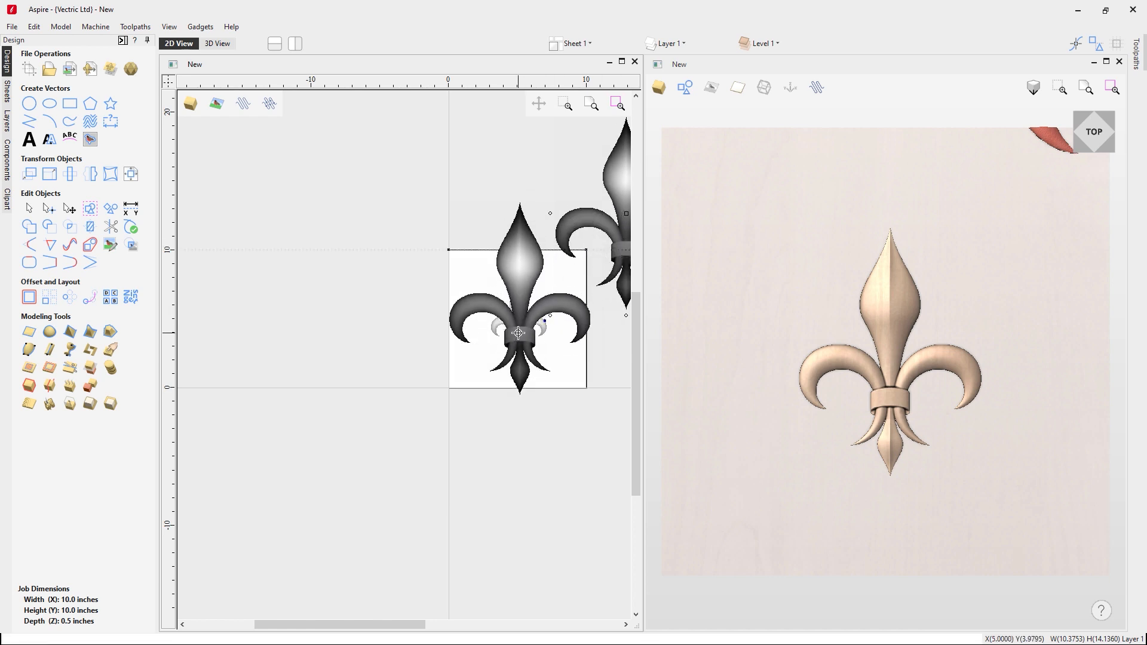
Shrink the imported fleur-de-lys to about 7.17 by 9.77 inches and move it down to fit inside the job area.
scroll(540, 328, up, 2)
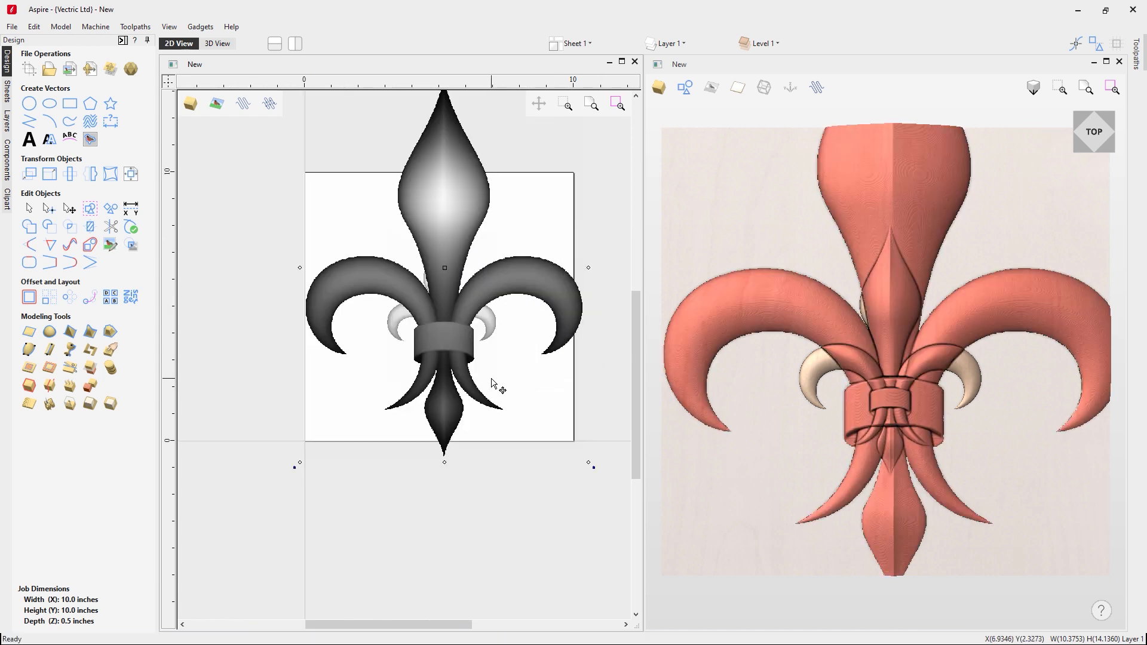
drag(590, 462, 545, 404)
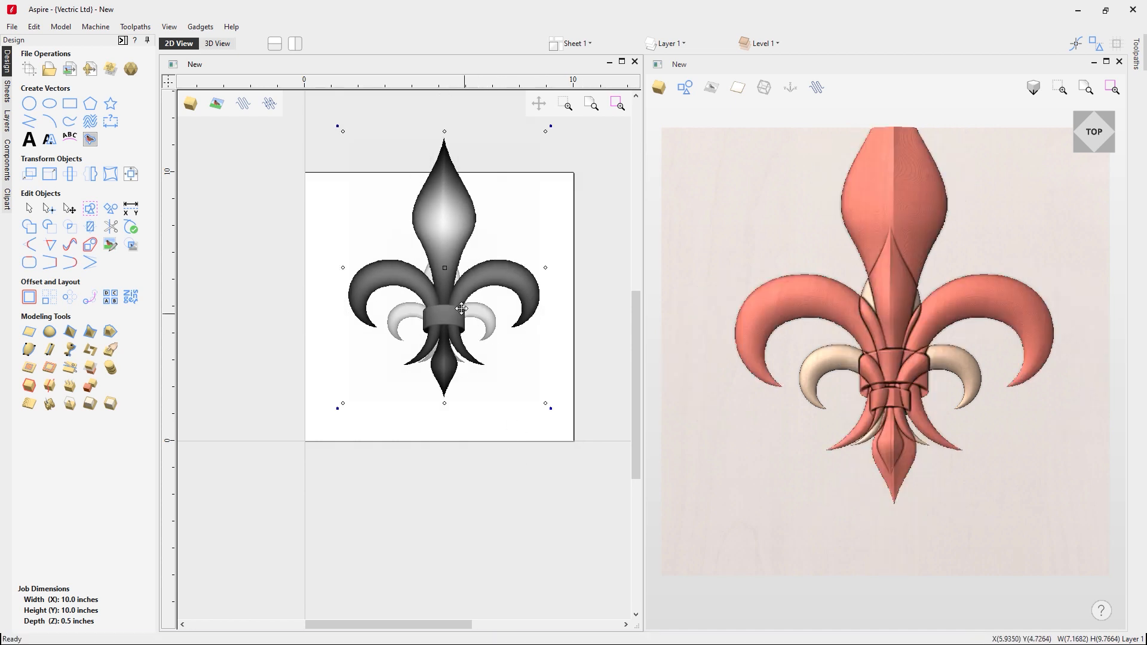
drag(444, 324, 442, 360)
Delete the large fleur-de-lys component created from the bitmap.
click(239, 279)
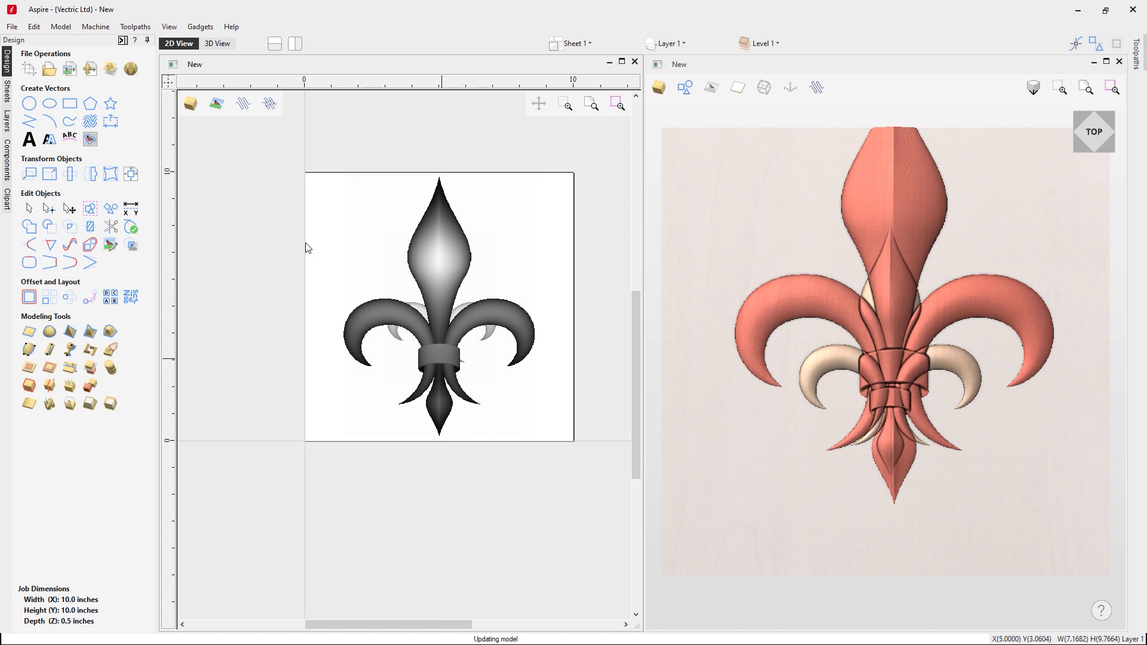
click(405, 299)
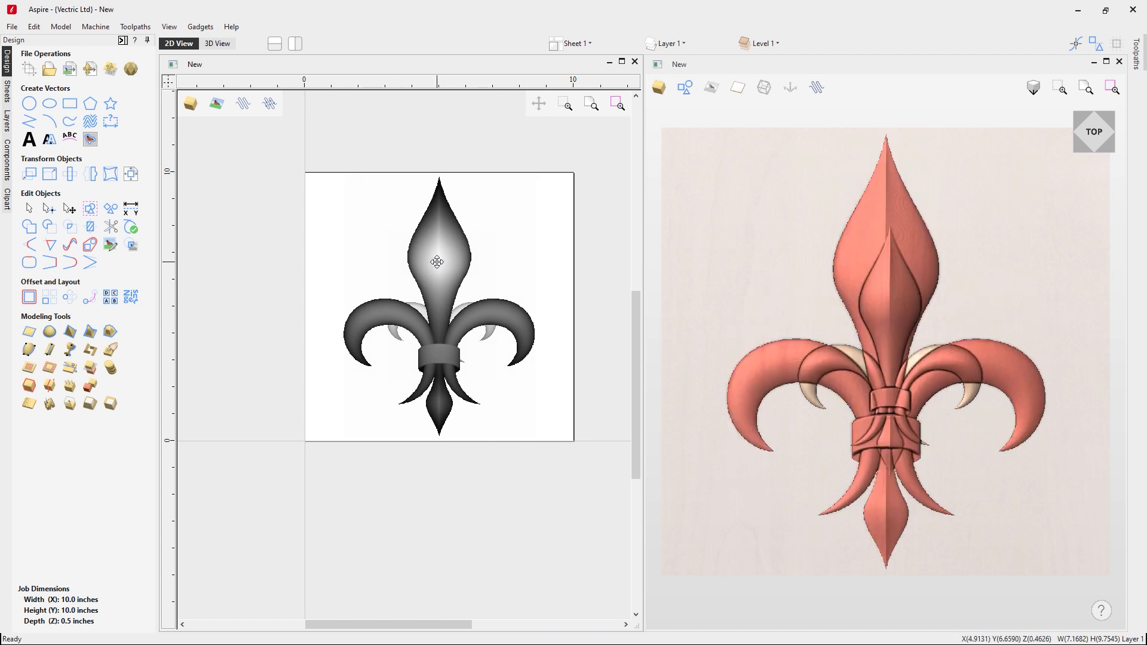
key(Delete)
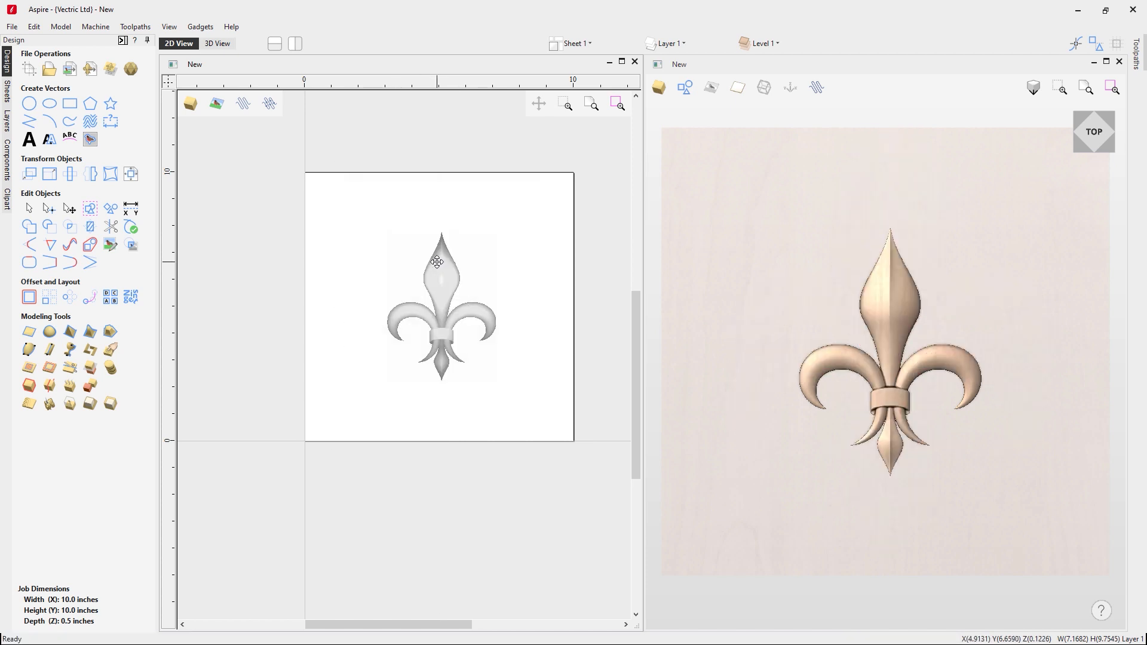